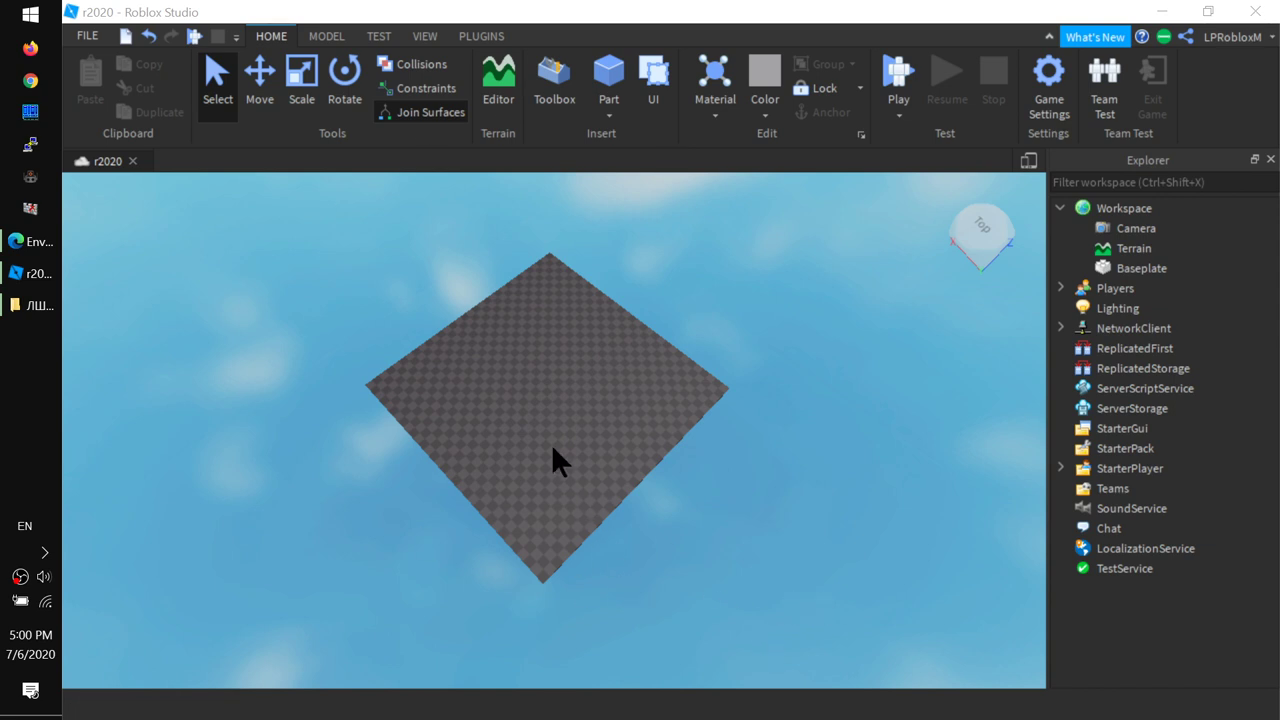
Step: Open the Terrain Editor for the r2020 place
{"action": "right_click_drag", "start_coordinate": [557, 460], "coordinate": [537, 409]}
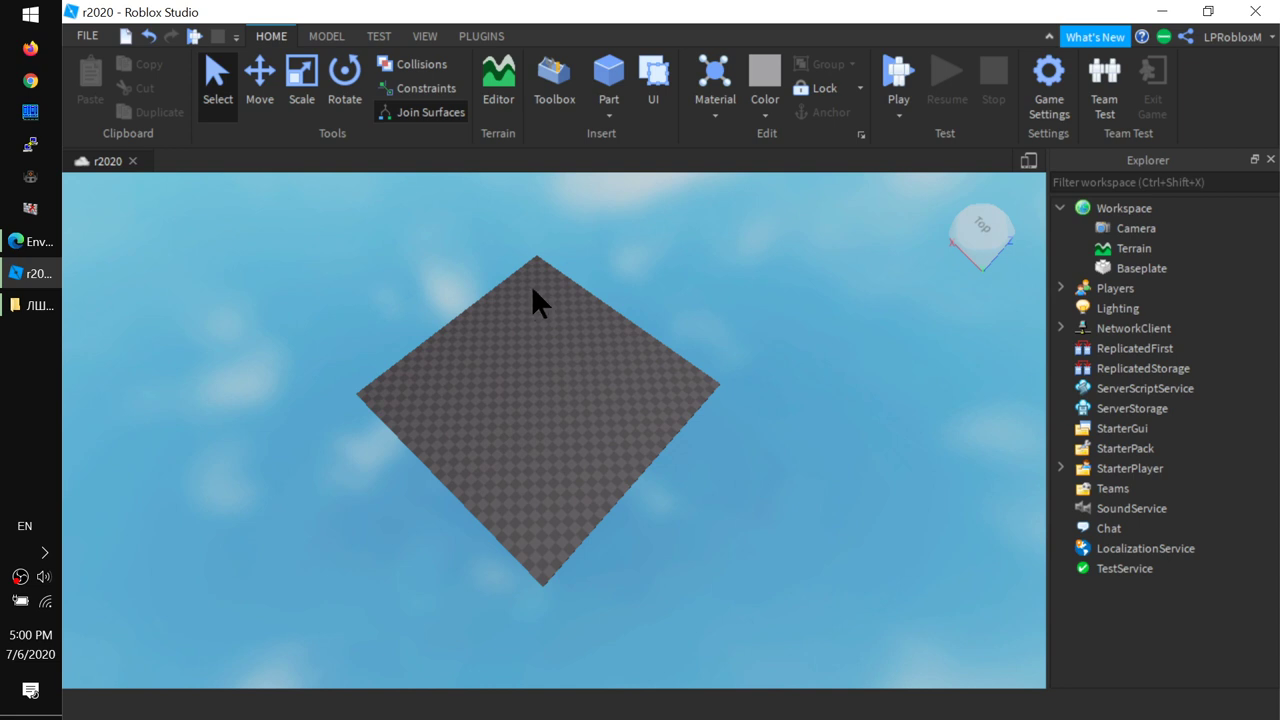
{"action": "left_click", "coordinate": [498, 80]}
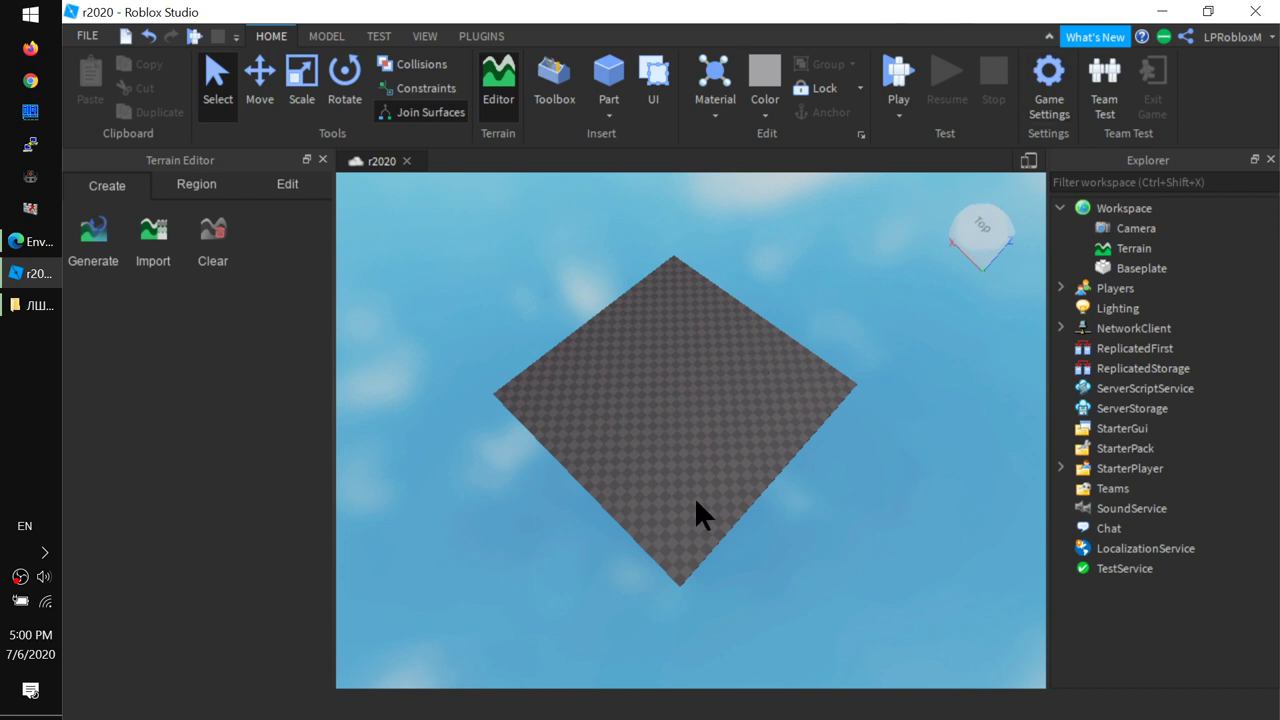
Step: Switch to the browser and examine the Roblox Developer articles on importing terrain data and on environments and terrain tools
{"action": "left_click", "coordinate": [35, 250]}
{"action": "left_click", "coordinate": [395, 16]}
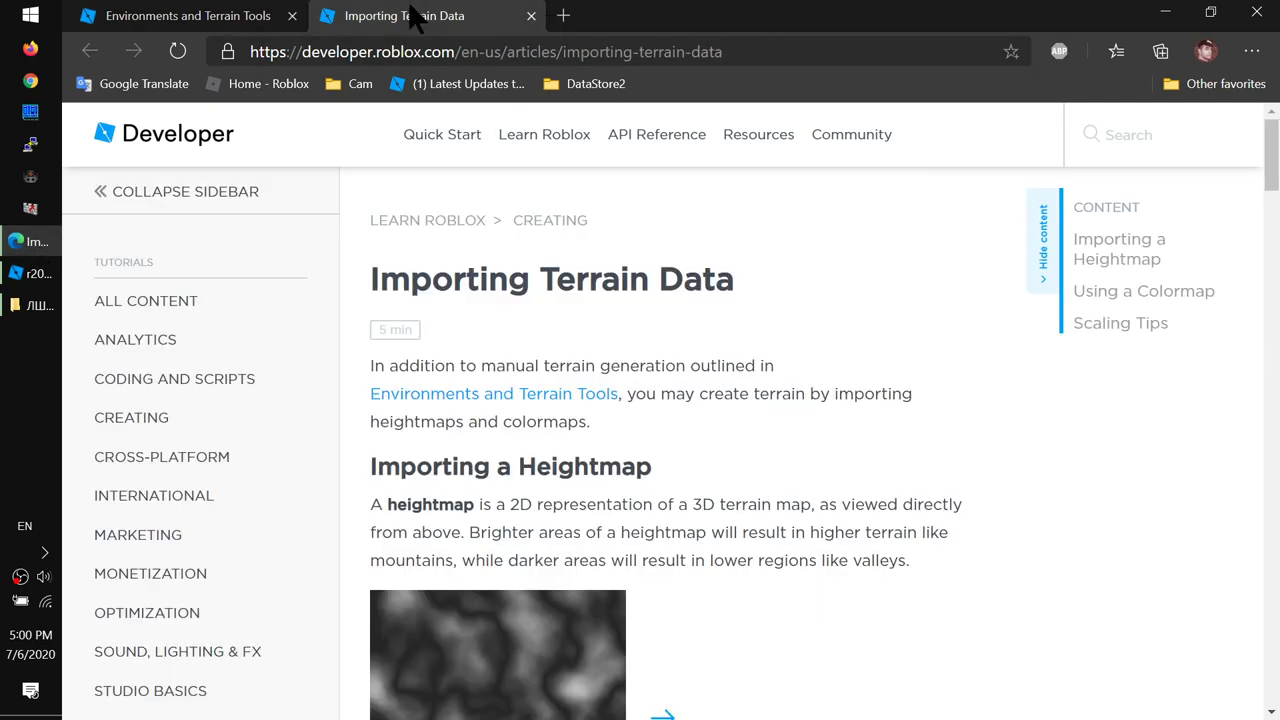
{"action": "left_click", "coordinate": [230, 20]}
{"action": "scroll", "coordinate": [660, 472], "scroll_direction": "down", "scroll_amount": 3}
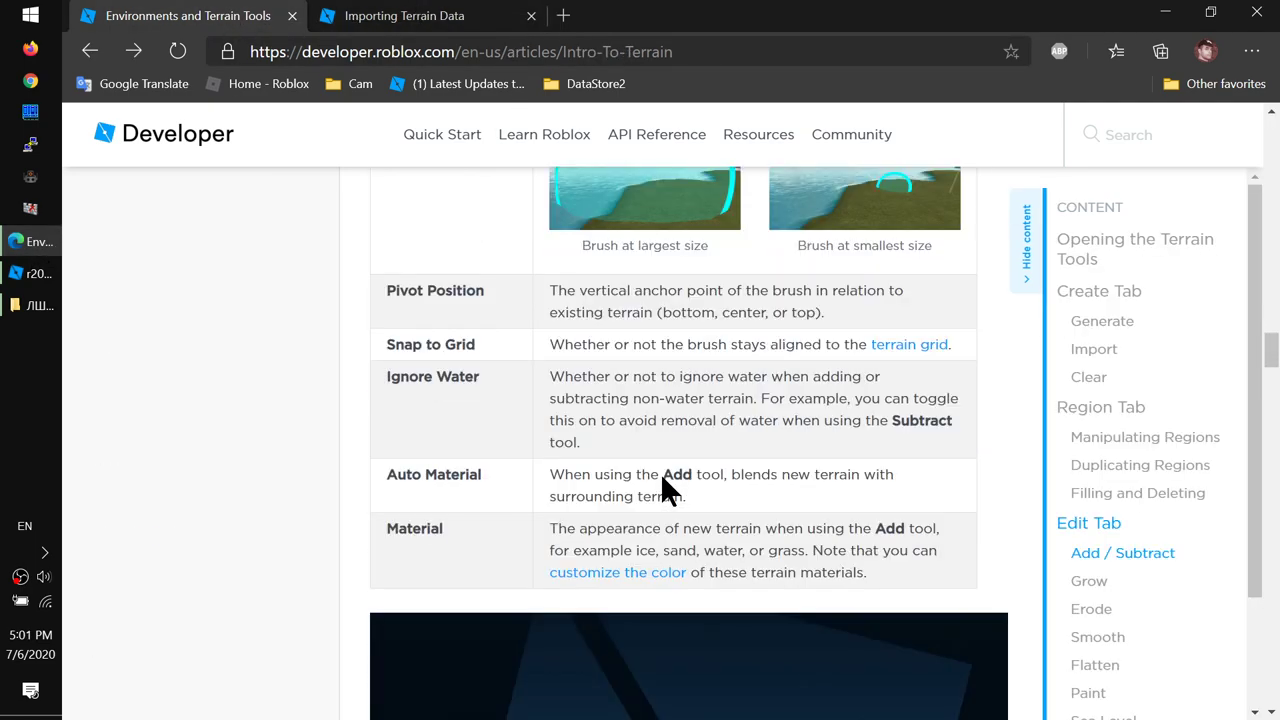
{"action": "scroll", "coordinate": [660, 472], "scroll_direction": "up", "scroll_amount": 5}
{"action": "scroll", "coordinate": [660, 472], "scroll_direction": "up", "scroll_amount": 5}
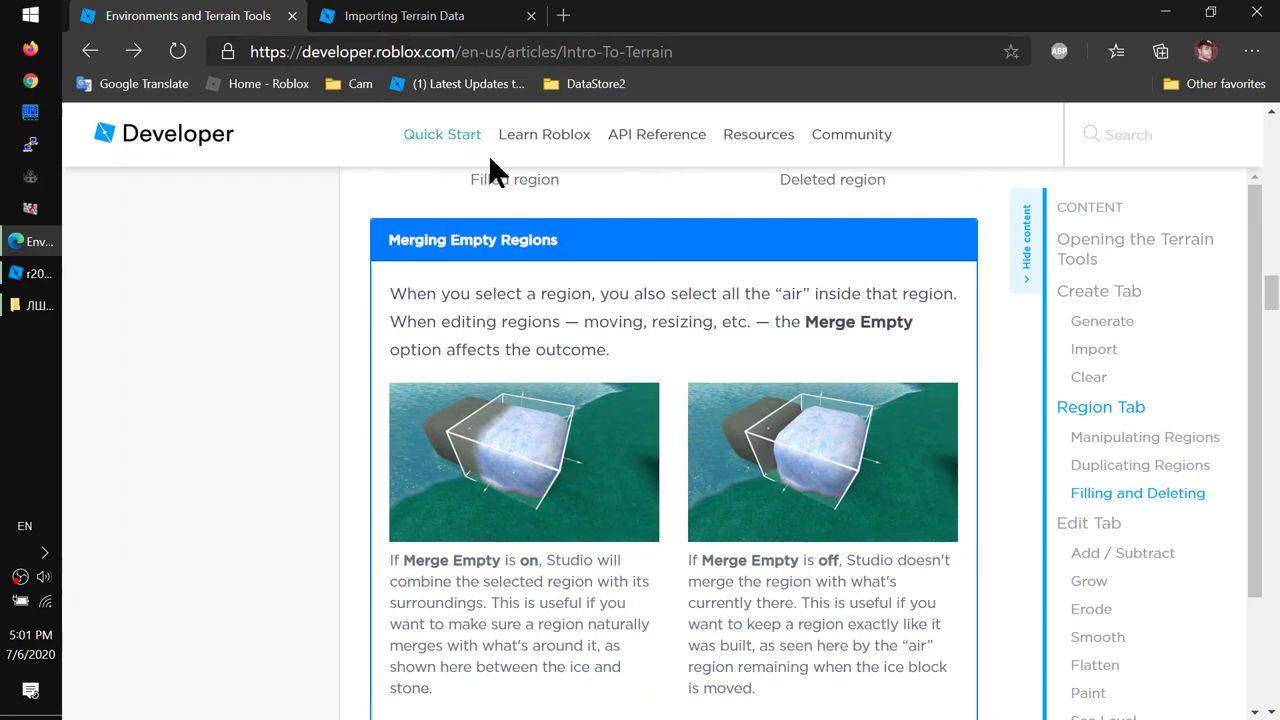
{"action": "scroll", "coordinate": [645, 318], "scroll_direction": "down", "scroll_amount": 10}
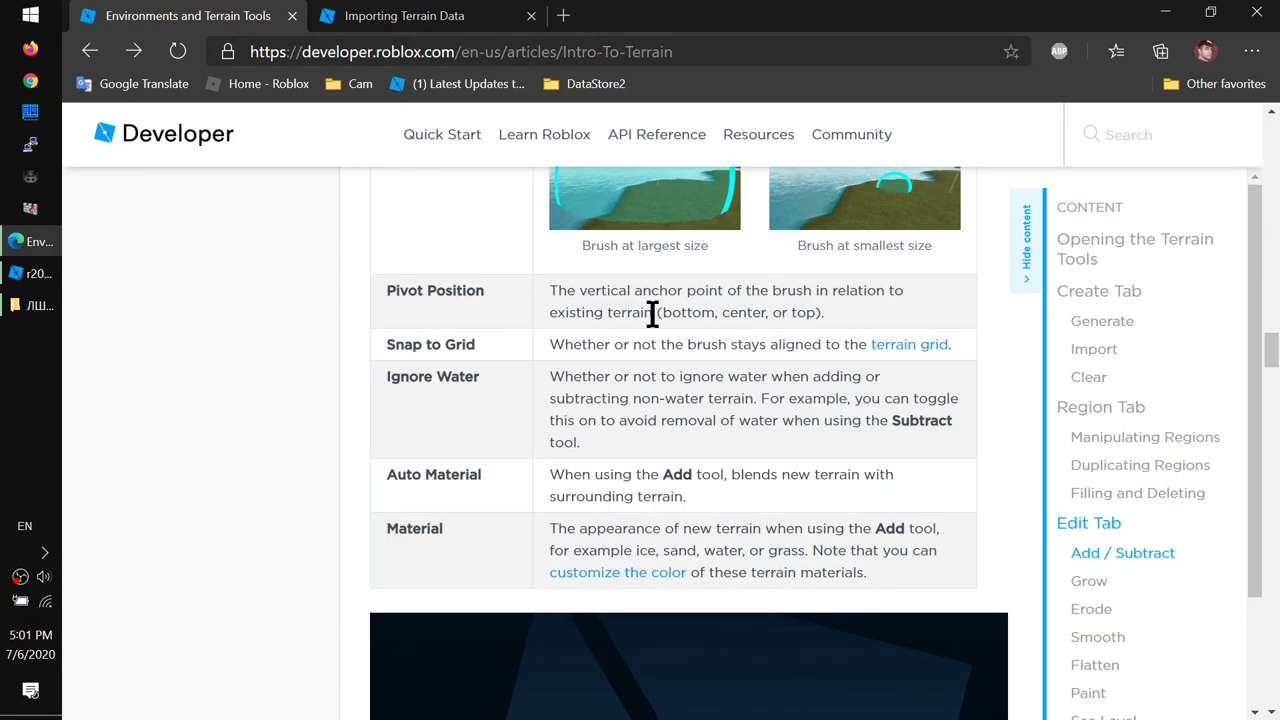
{"action": "scroll", "coordinate": [650, 312], "scroll_direction": "down", "scroll_amount": 3}
Step: Return to Roblox Studio and paint freehand terrain strokes on the baseplate with the Add tool, using the size 6 spherical brush
{"action": "left_click", "coordinate": [30, 273]}
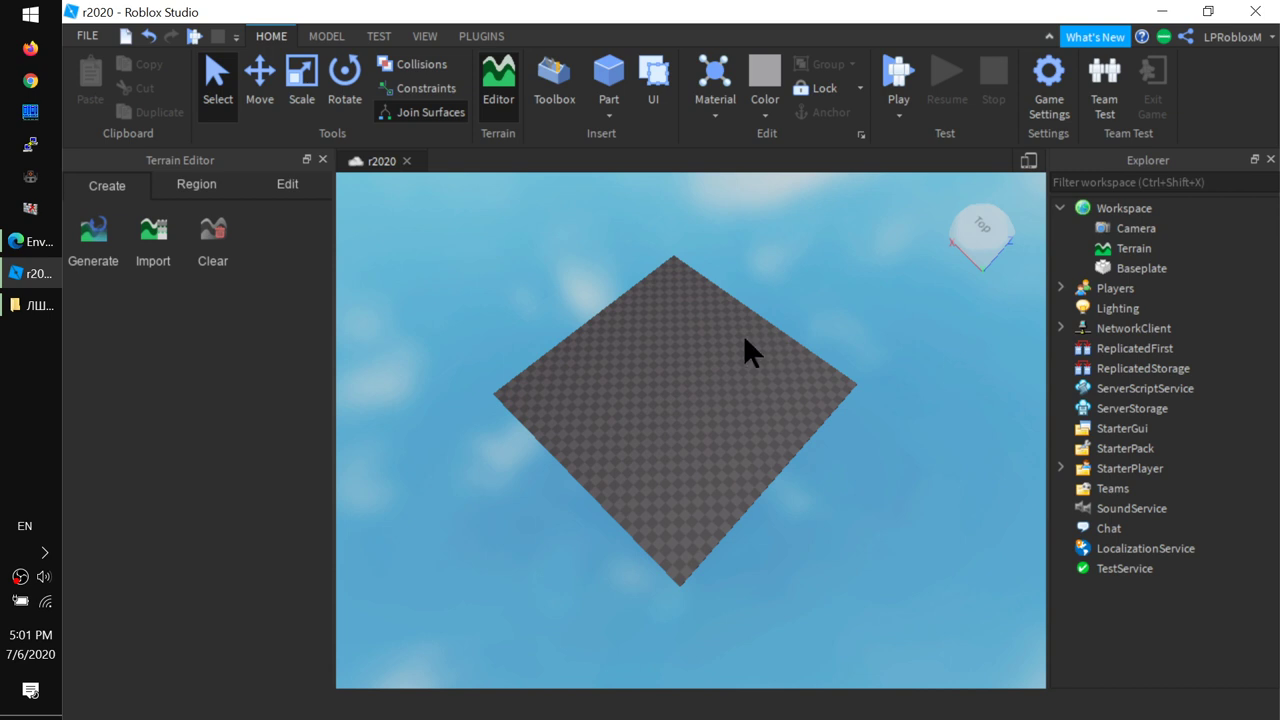
{"action": "right_click_drag", "start_coordinate": [687, 505], "coordinate": [697, 522]}
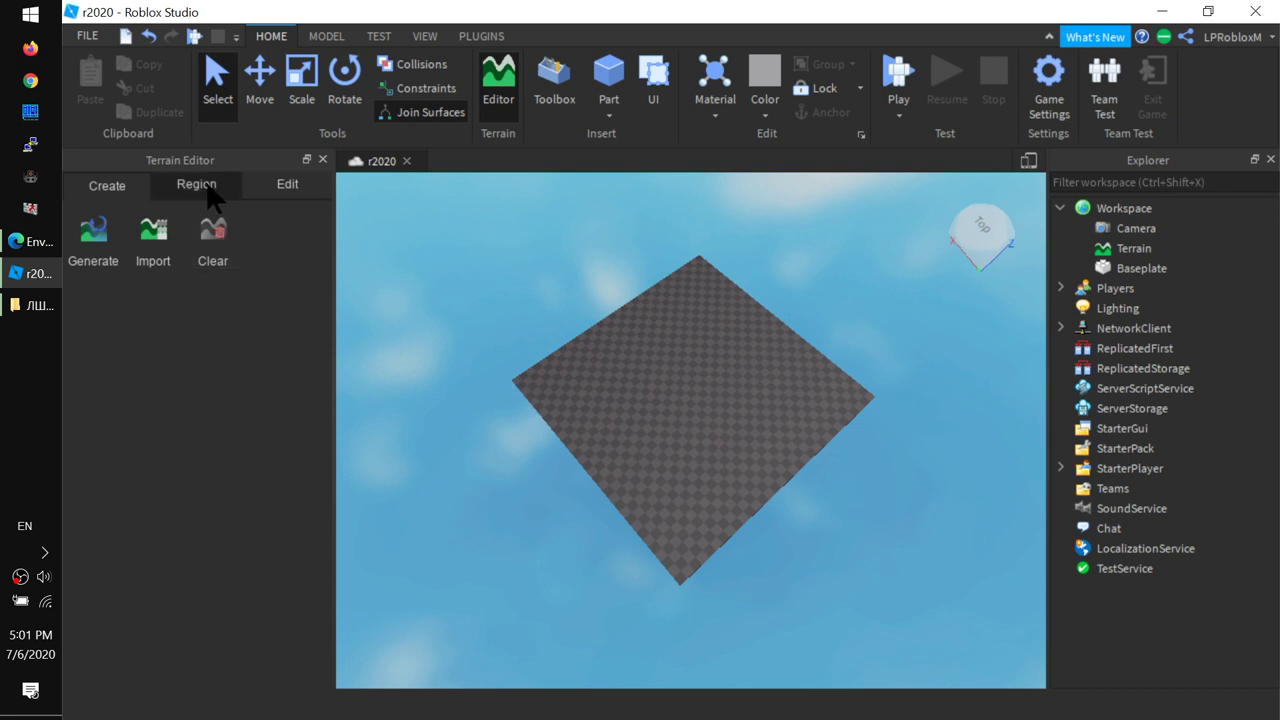
{"action": "left_click", "coordinate": [285, 185]}
{"action": "mouse_move", "coordinate": [602, 367]}
{"action": "left_mouse_down"}
{"action": "mouse_move", "coordinate": [708, 350]}
{"action": "mouse_move", "coordinate": [726, 403]}
{"action": "mouse_move", "coordinate": [694, 430]}
{"action": "mouse_move", "coordinate": [628, 446]}
{"action": "mouse_move", "coordinate": [588, 363]}
{"action": "mouse_move", "coordinate": [710, 340]}
{"action": "mouse_move", "coordinate": [750, 390]}
{"action": "left_mouse_up"}
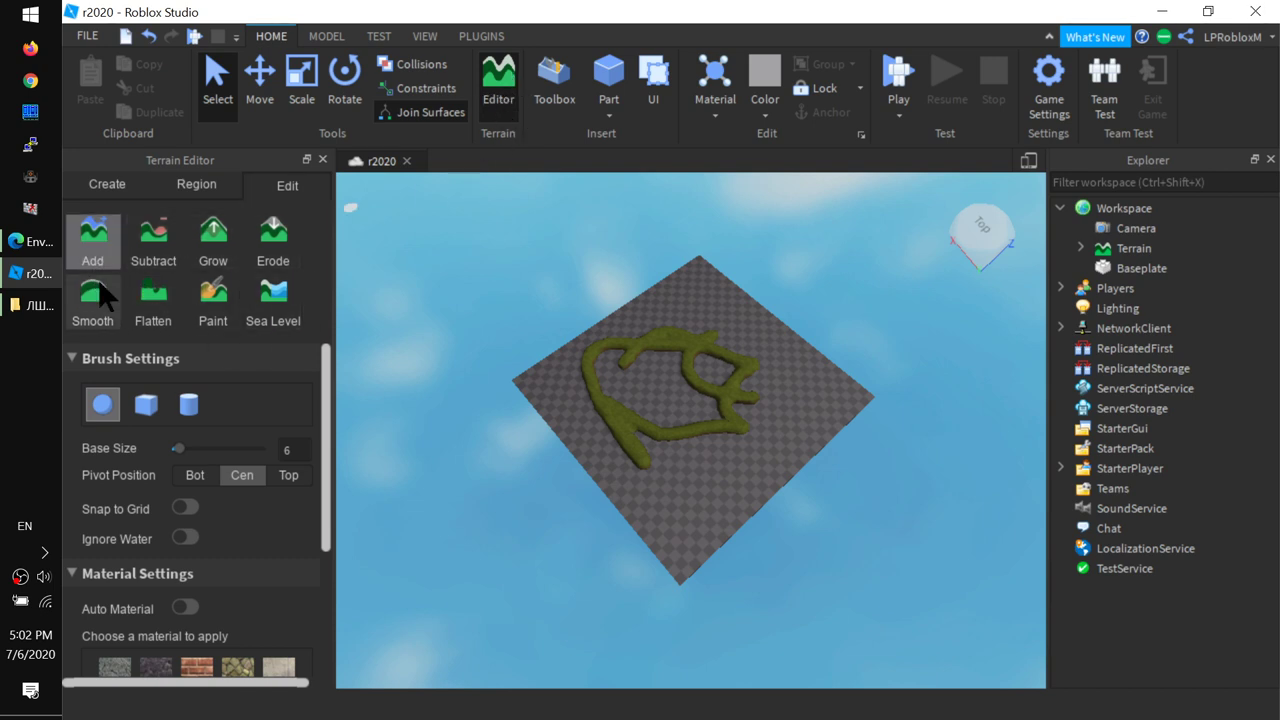
{"action": "mouse_move", "coordinate": [650, 390]}
{"action": "left_mouse_down"}
{"action": "mouse_move", "coordinate": [686, 414]}
{"action": "mouse_move", "coordinate": [737, 400]}
{"action": "mouse_move", "coordinate": [675, 432]}
{"action": "left_mouse_up"}
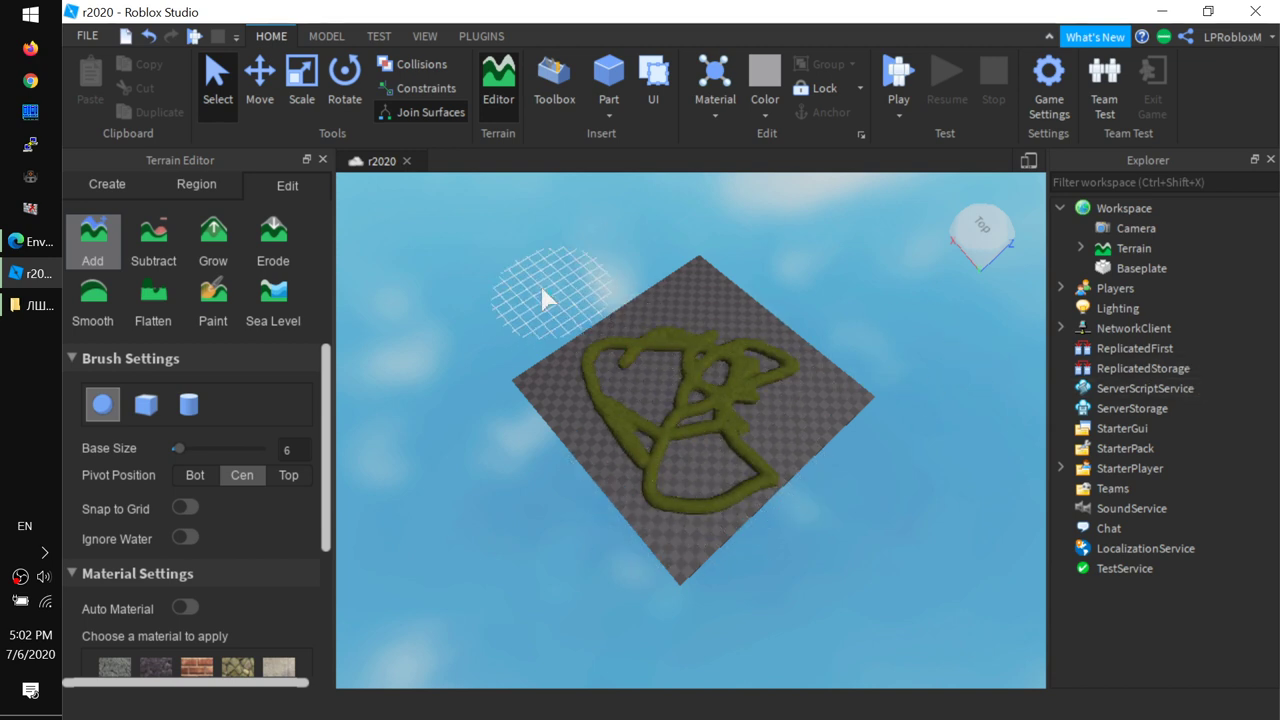
Step: Clear all the painted terrain from the baseplate
{"action": "left_click", "coordinate": [107, 185]}
{"action": "left_click", "coordinate": [213, 240]}
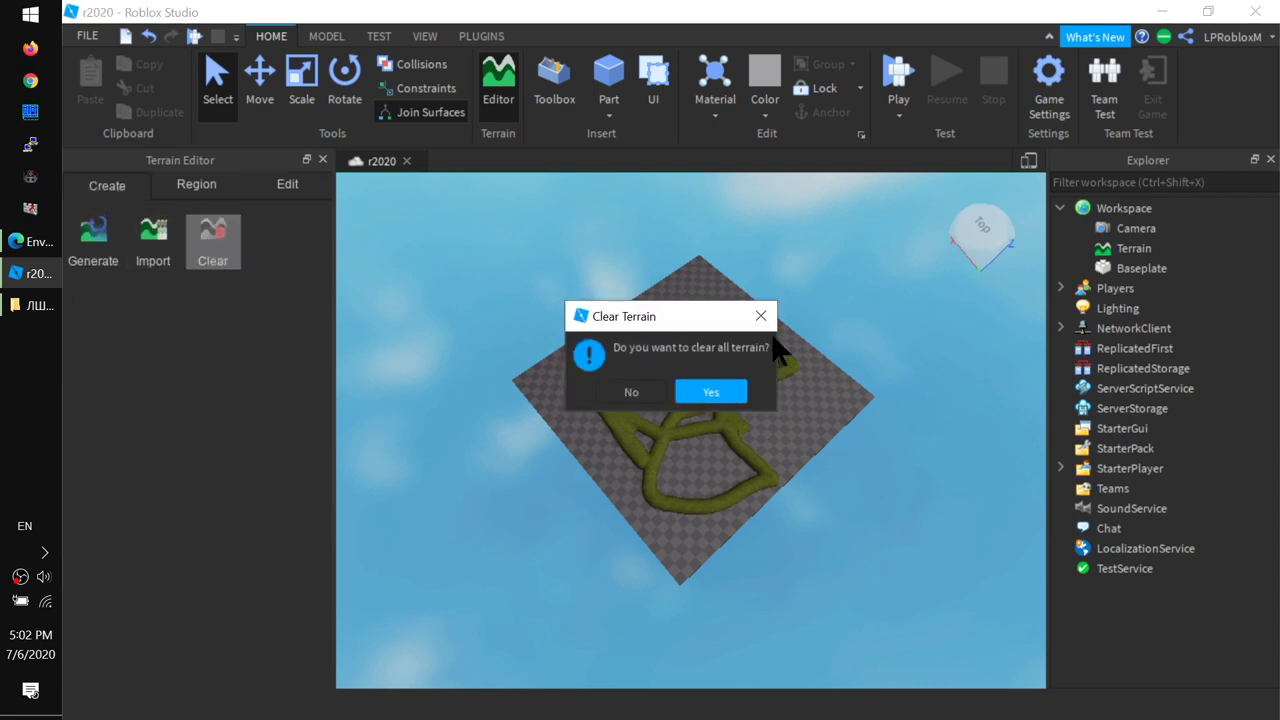
{"action": "left_click_drag", "start_coordinate": [696, 322], "coordinate": [469, 398]}
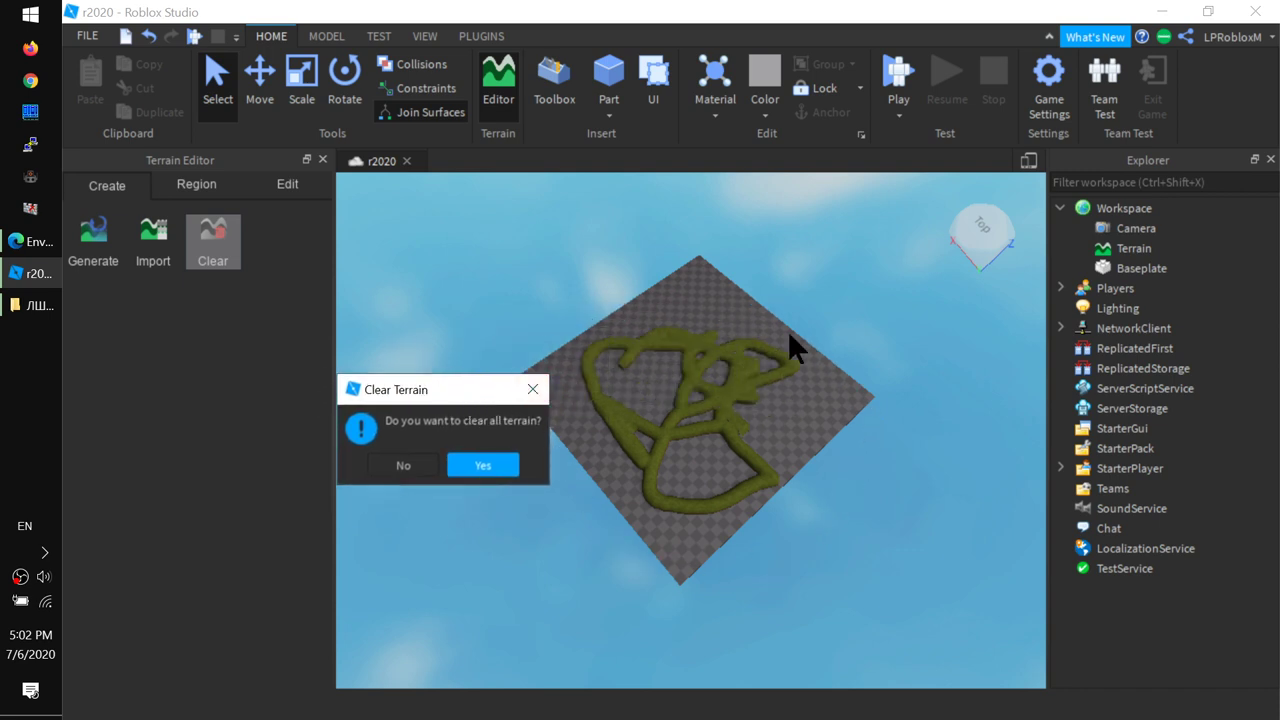
{"action": "left_click", "coordinate": [479, 462]}
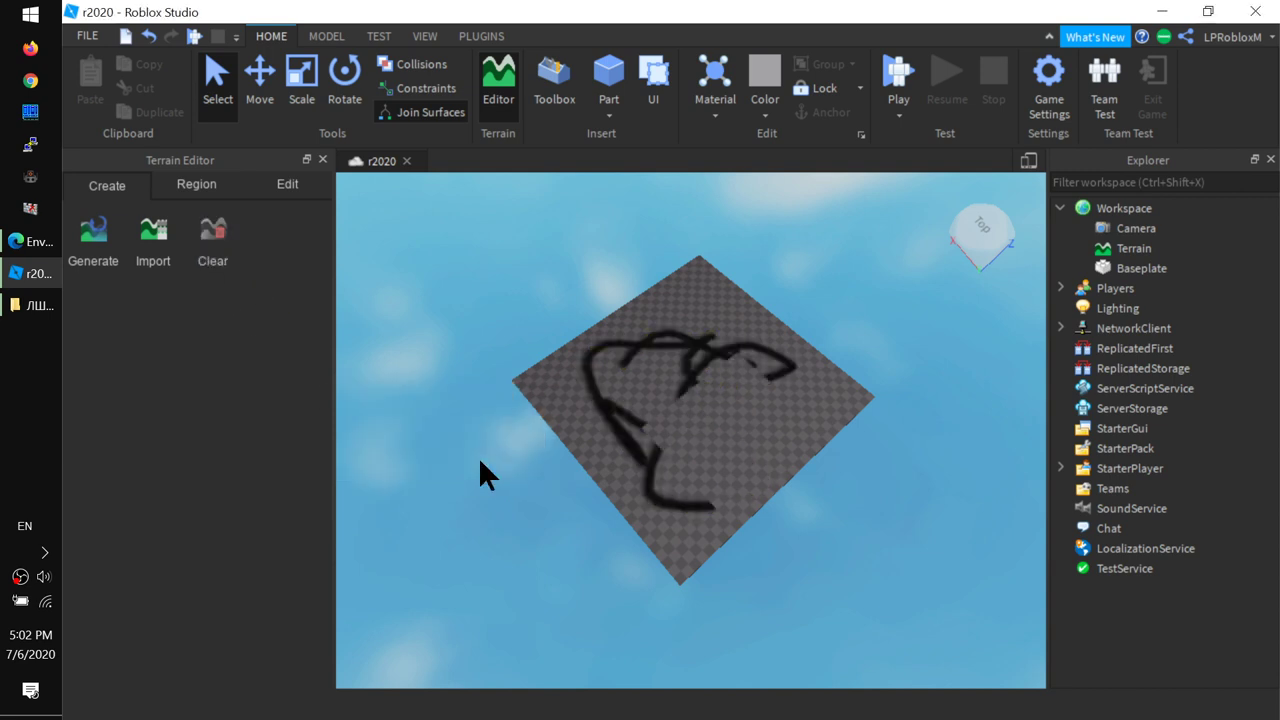
Step: Start a terrain import and choose the robl_height_map image as its height map
{"action": "left_click", "coordinate": [155, 243]}
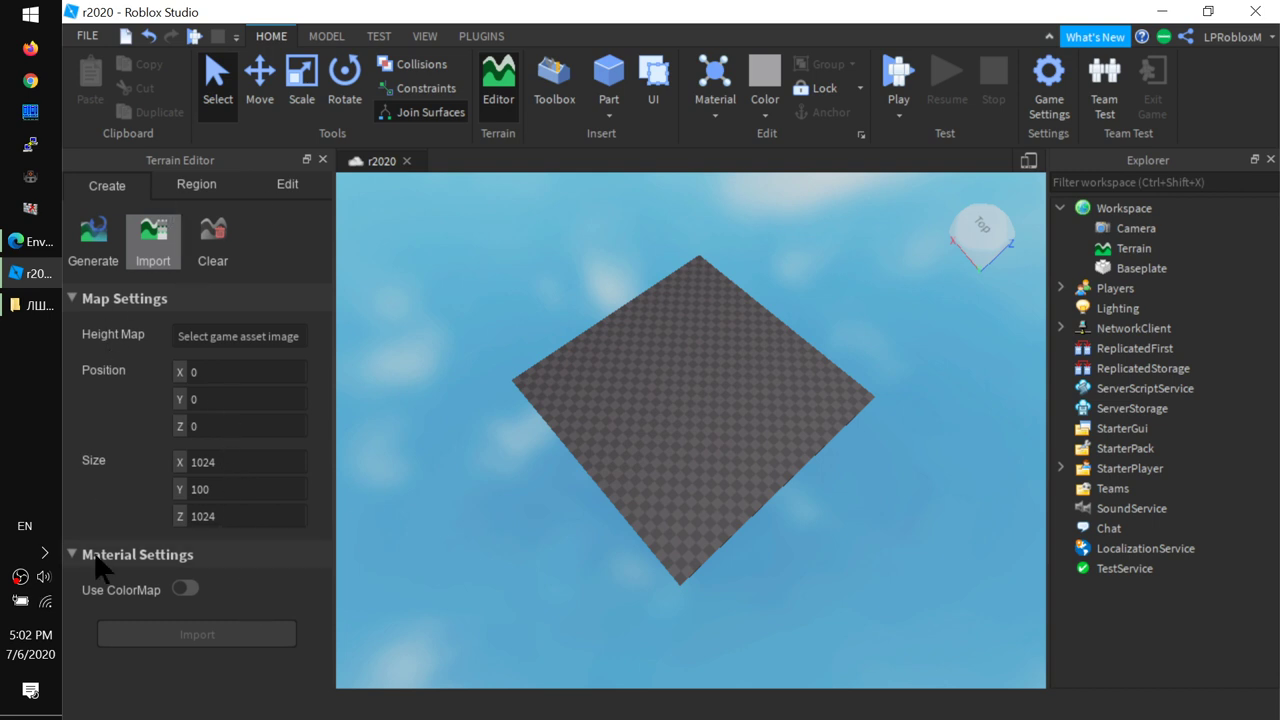
{"action": "left_click", "coordinate": [262, 334]}
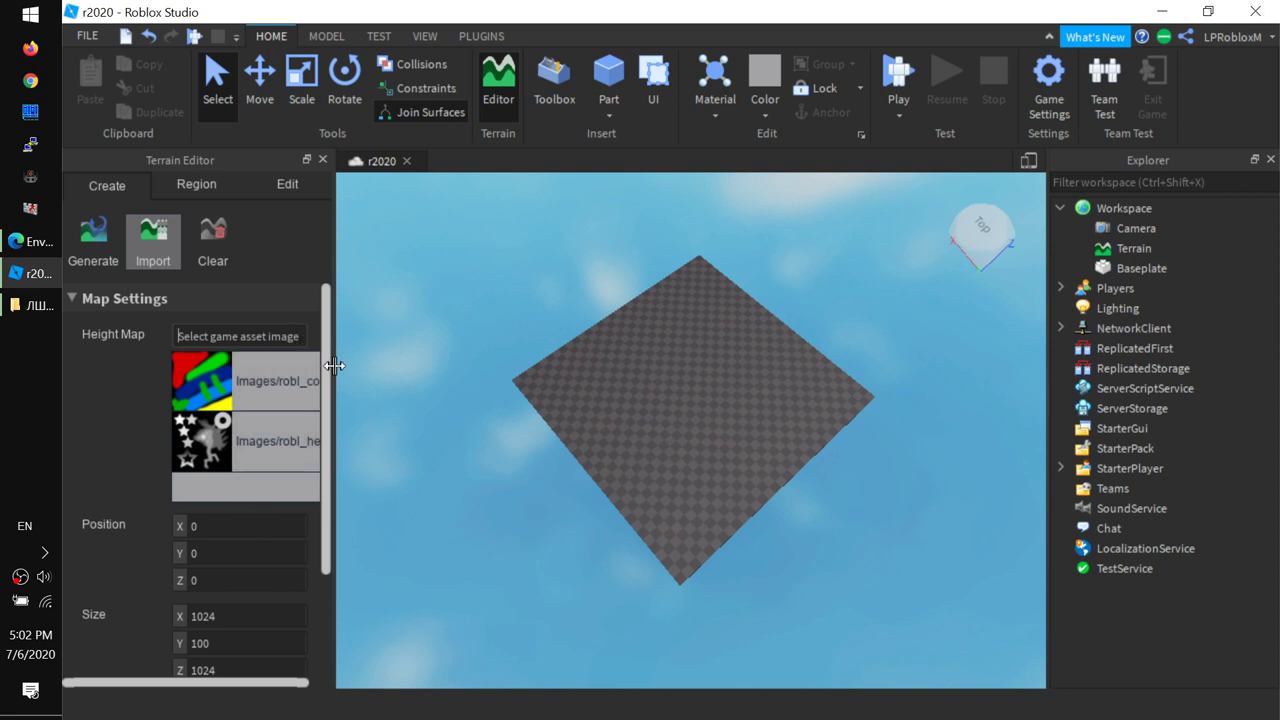
{"action": "left_click", "coordinate": [240, 338]}
{"action": "left_click", "coordinate": [207, 438]}
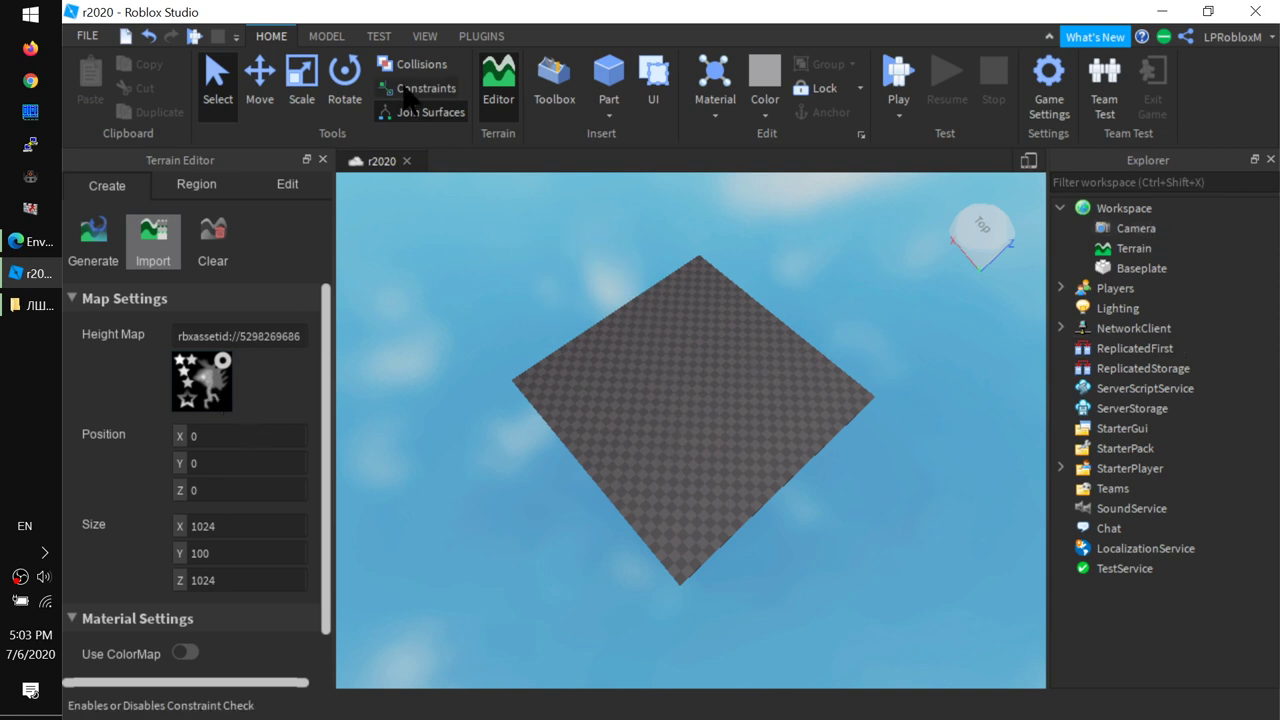
Step: Check the game's uploaded images in the Game Explorer and reselect robl_height_map as the height map
{"action": "left_click", "coordinate": [427, 38]}
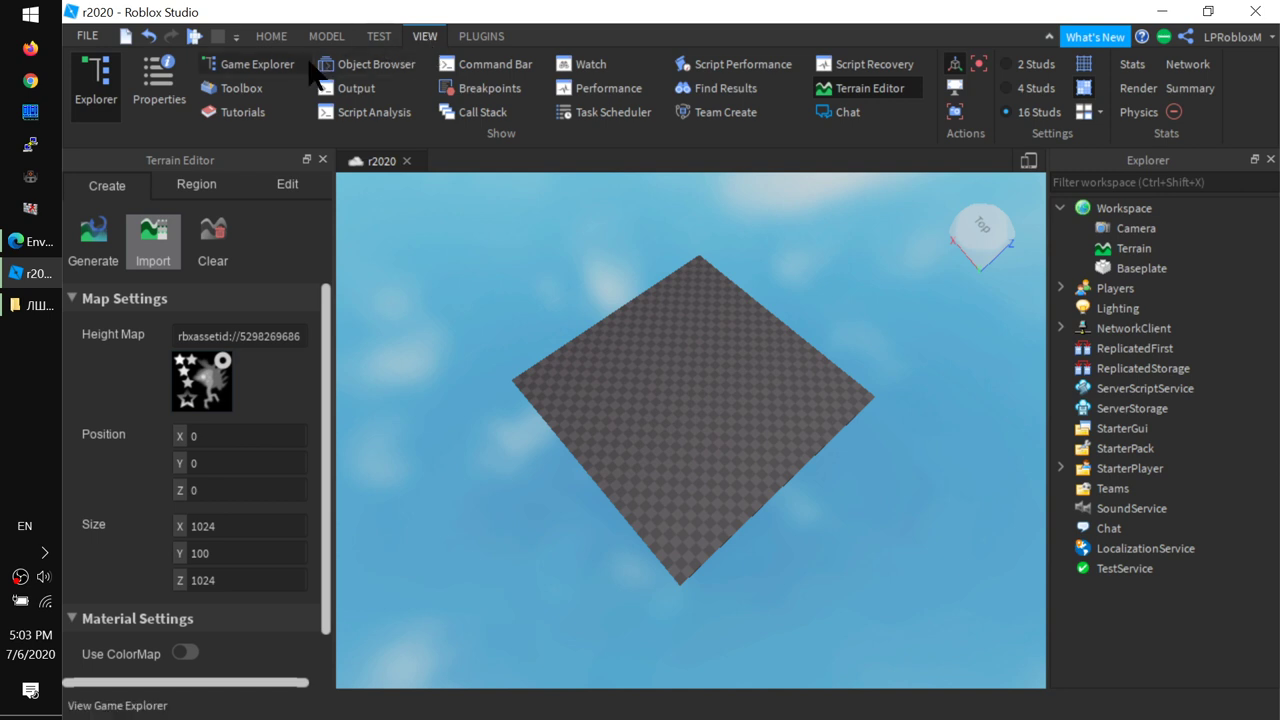
{"action": "left_click", "coordinate": [275, 72]}
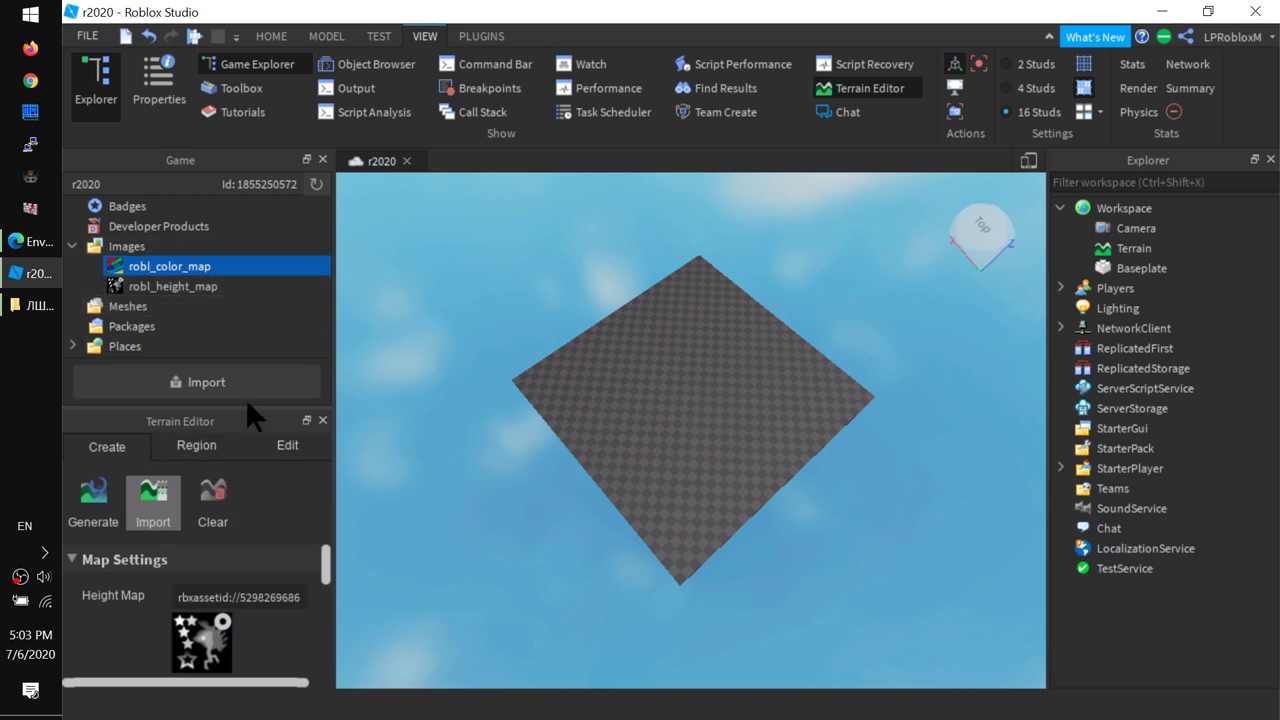
{"action": "left_click", "coordinate": [323, 160]}
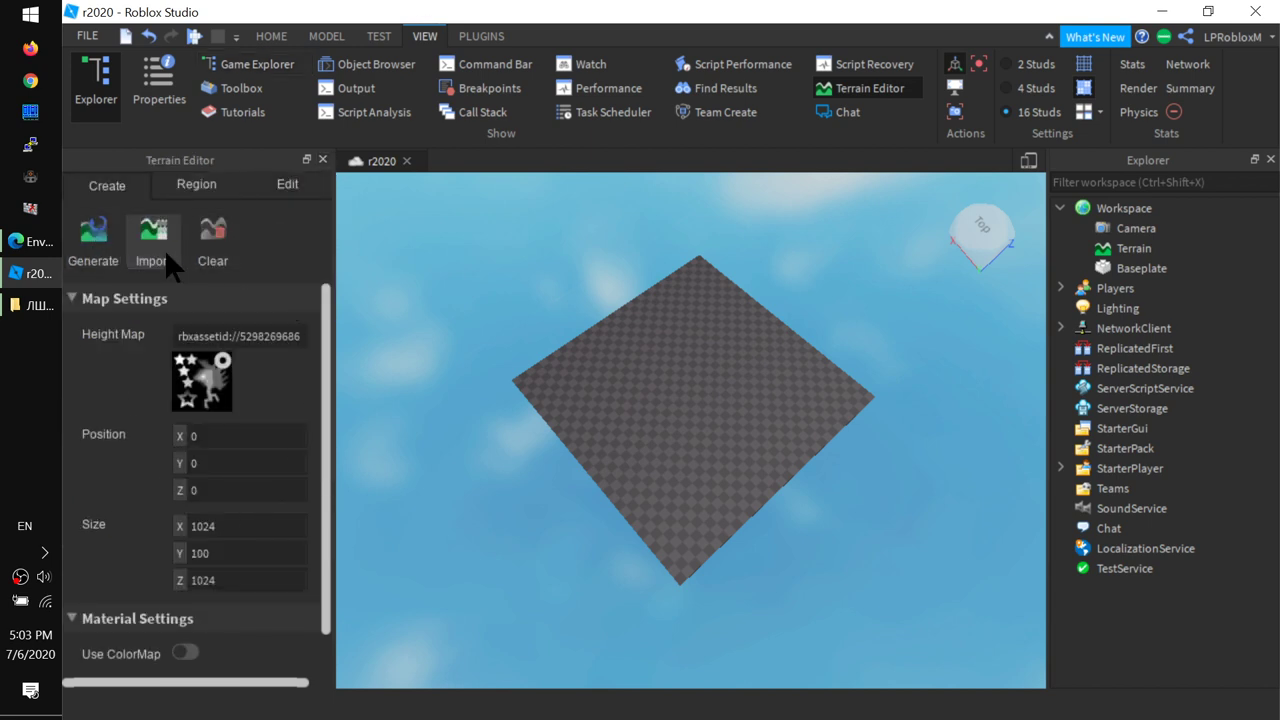
{"action": "left_click", "coordinate": [205, 343]}
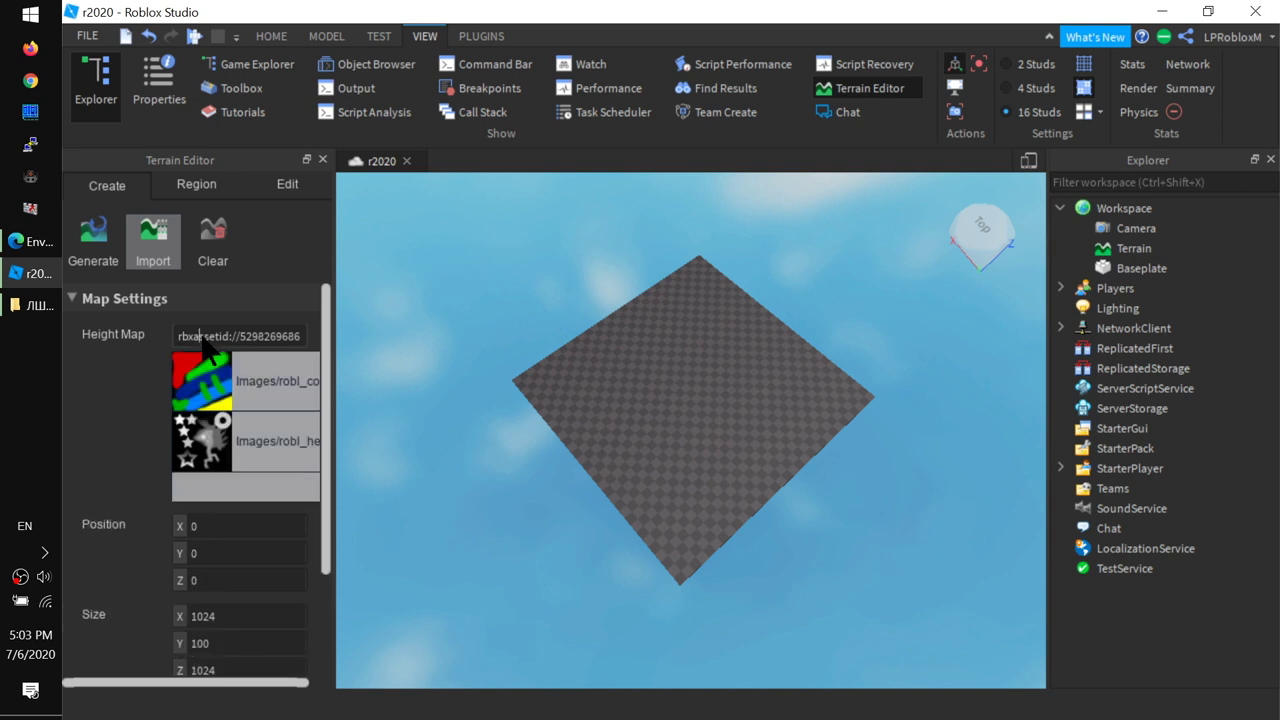
{"action": "left_click", "coordinate": [207, 460]}
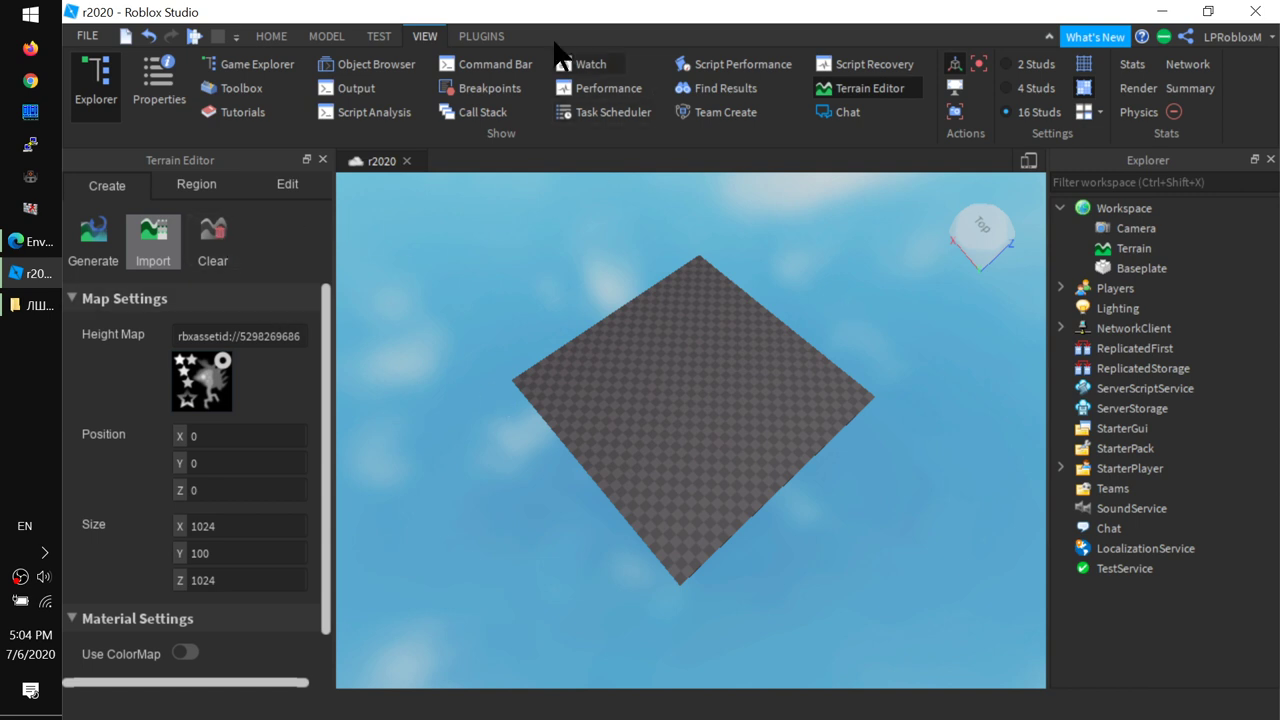
{"action": "left_click", "coordinate": [271, 36]}
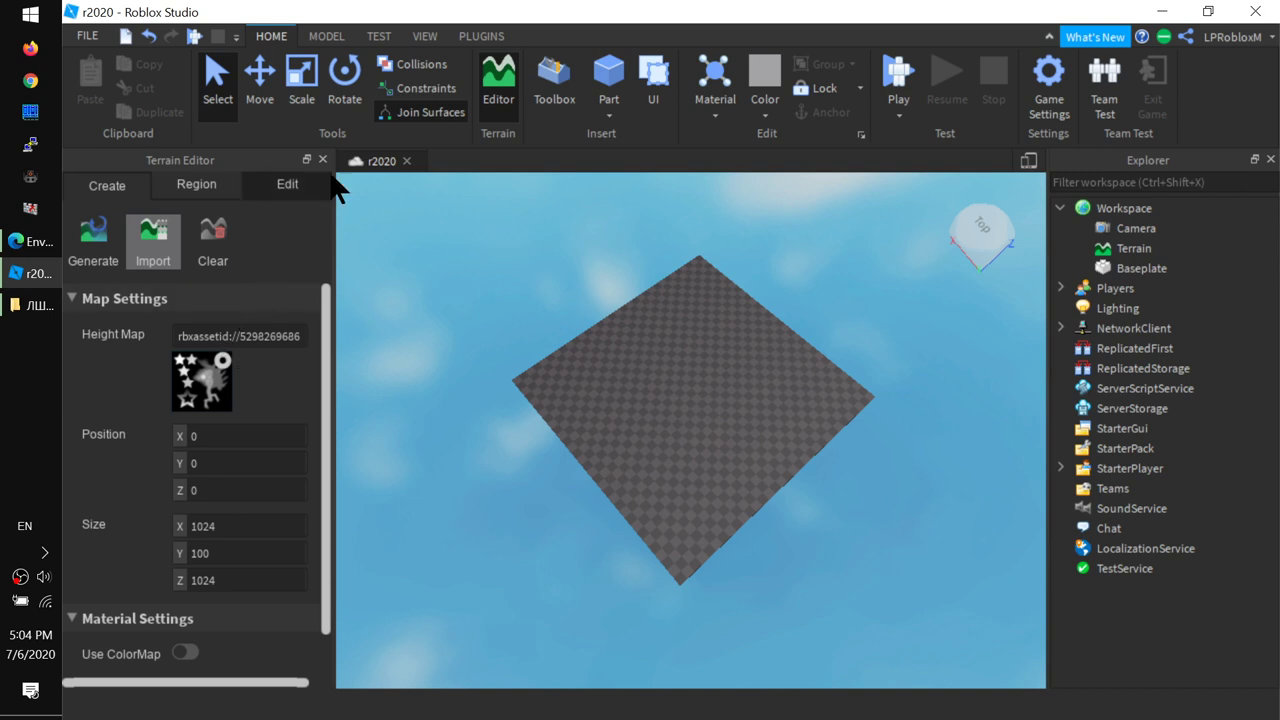
{"action": "left_click", "coordinate": [90, 37]}
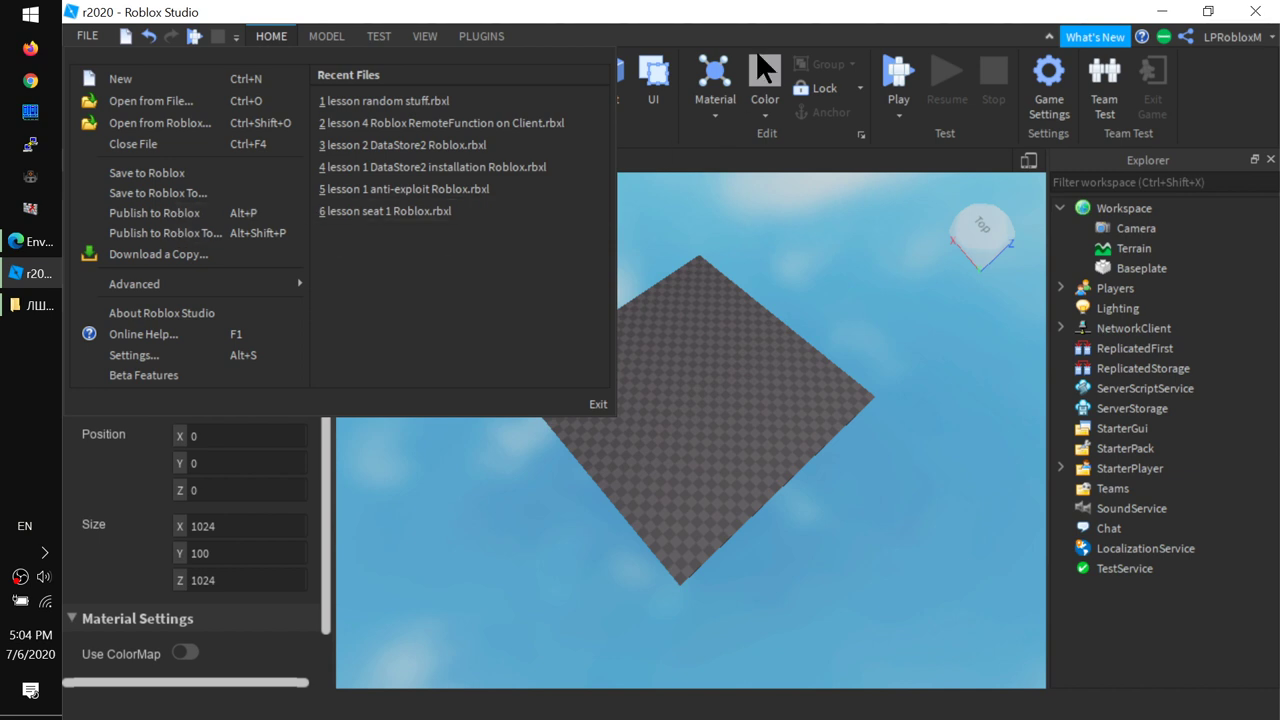
{"action": "left_click", "coordinate": [704, 38]}
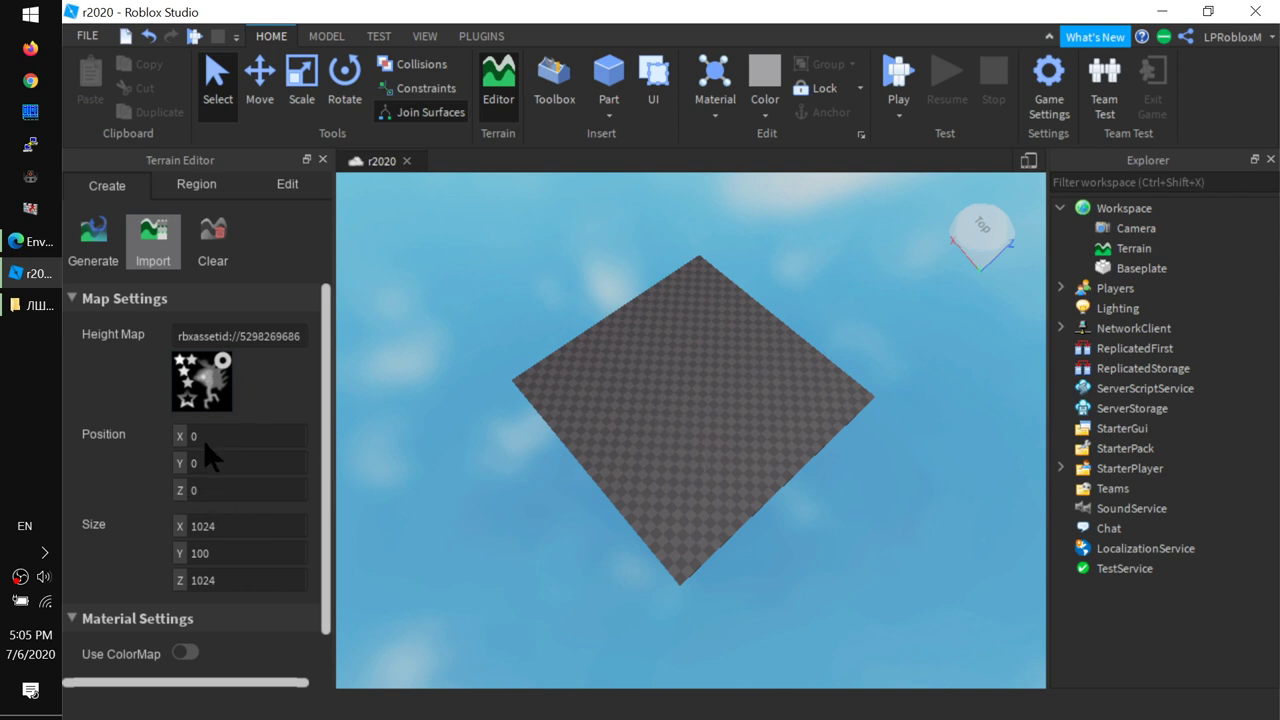
Step: Try the Left and Front camera orientations and finish with a straight Top view of the baseplate
{"action": "right_click_drag", "start_coordinate": [885, 312], "coordinate": [834, 404]}
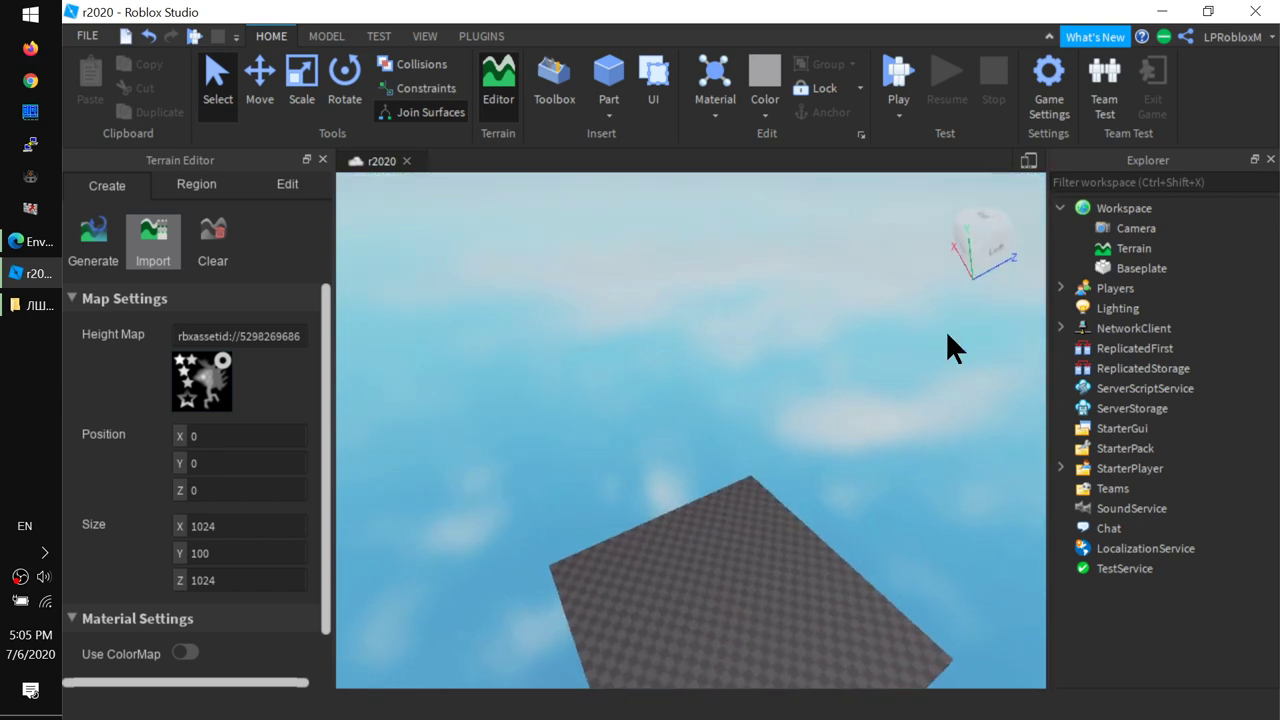
{"action": "left_click", "coordinate": [990, 263]}
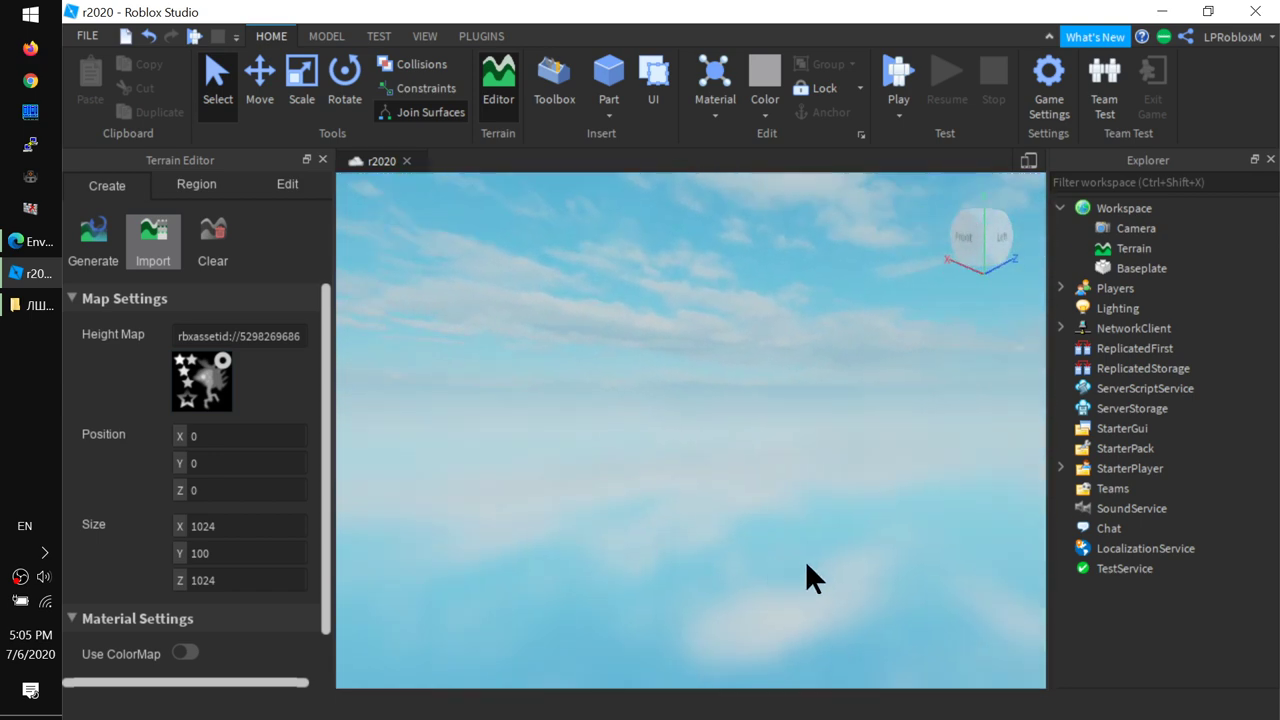
{"action": "mouse_move", "coordinate": [806, 565]}
{"action": "right_mouse_down"}
{"action": "mouse_move", "coordinate": [788, 566]}
{"action": "mouse_move", "coordinate": [801, 562]}
{"action": "right_mouse_up"}
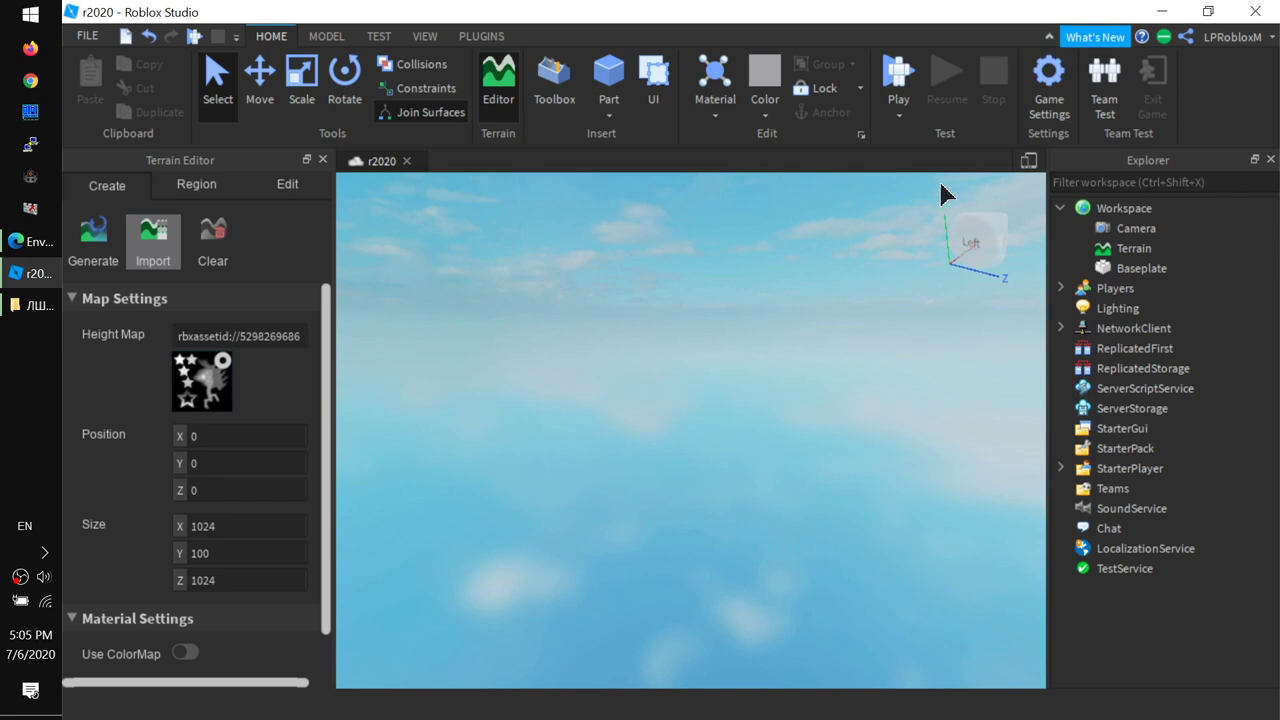
{"action": "left_click", "coordinate": [940, 225]}
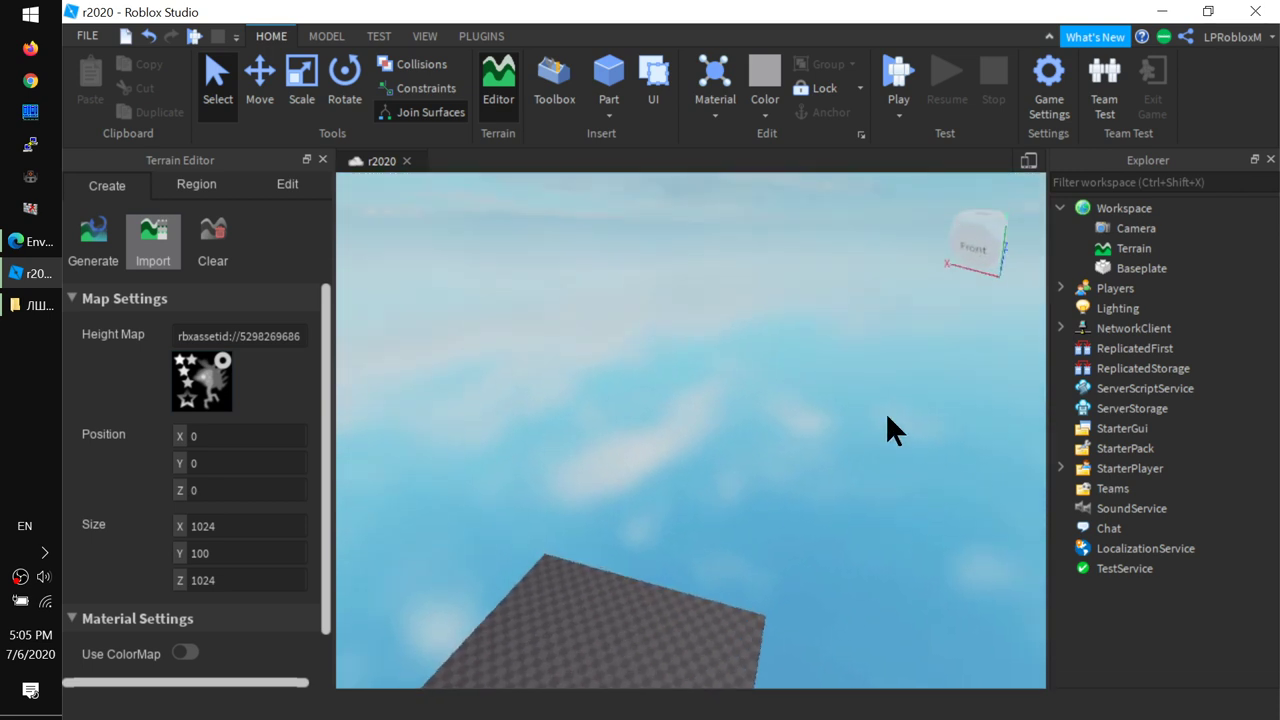
{"action": "left_click", "coordinate": [972, 250]}
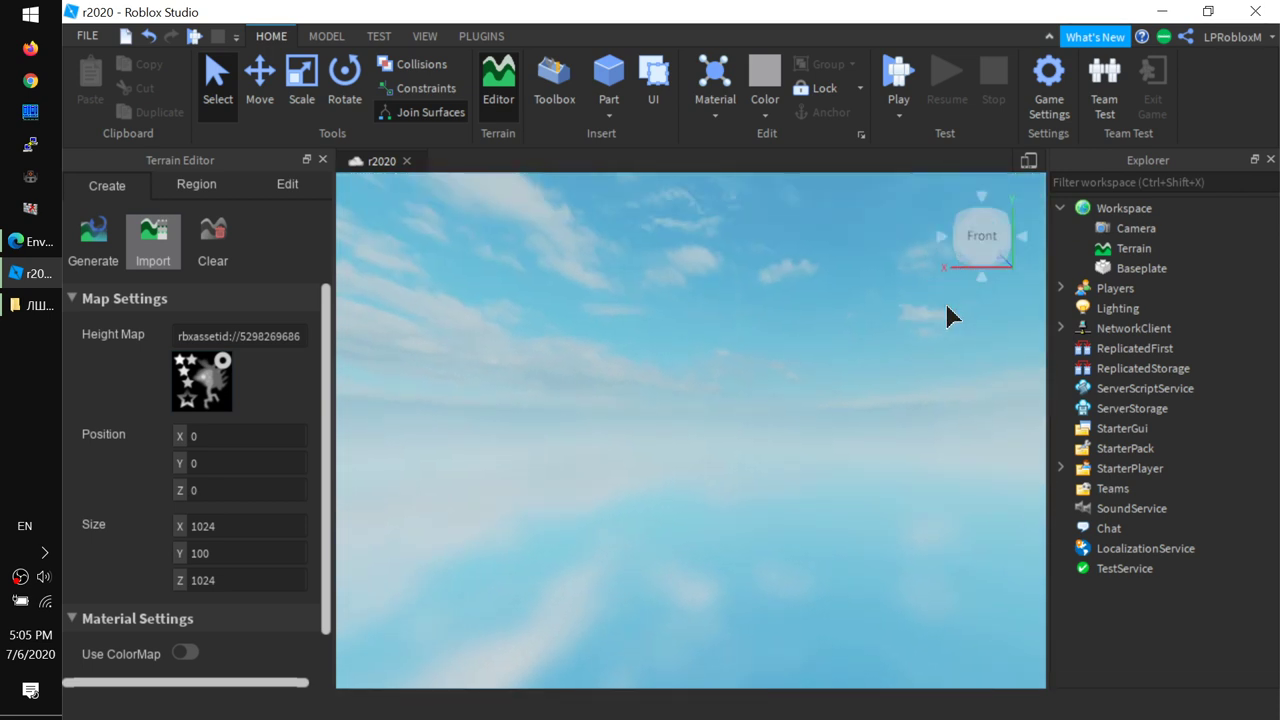
{"action": "right_click_drag", "start_coordinate": [881, 331], "coordinate": [885, 363]}
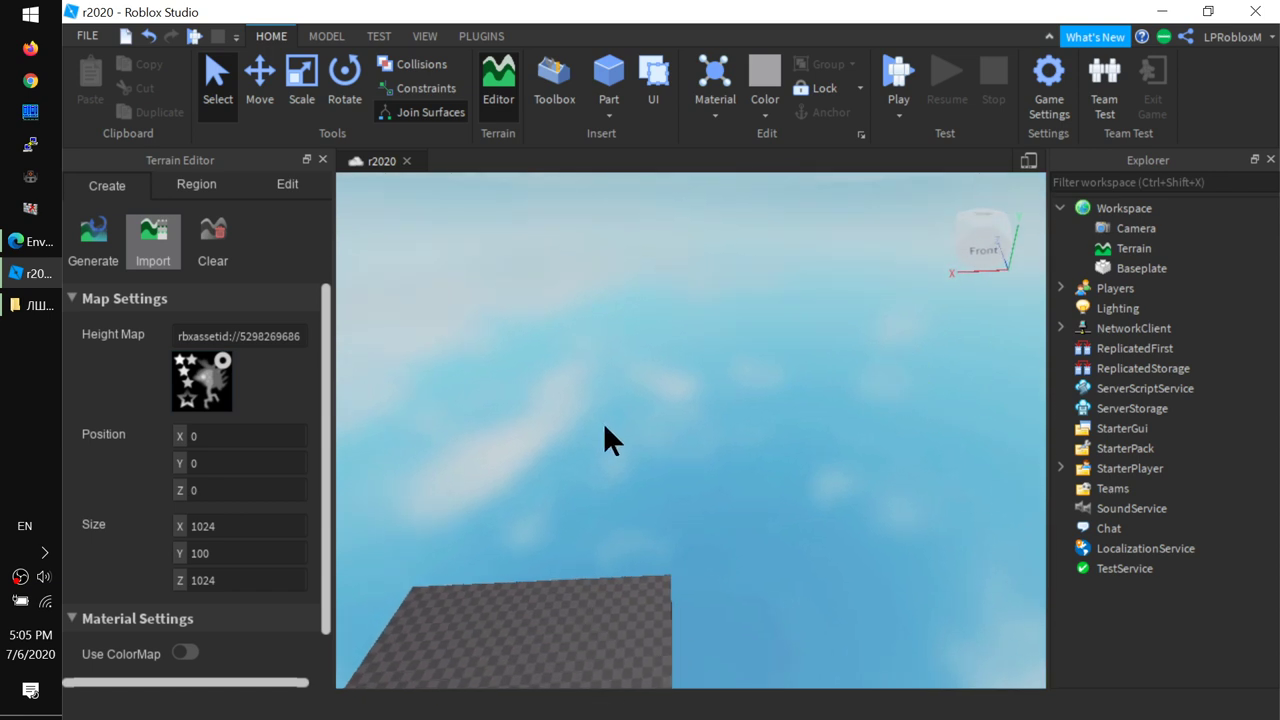
{"action": "left_click", "coordinate": [976, 262]}
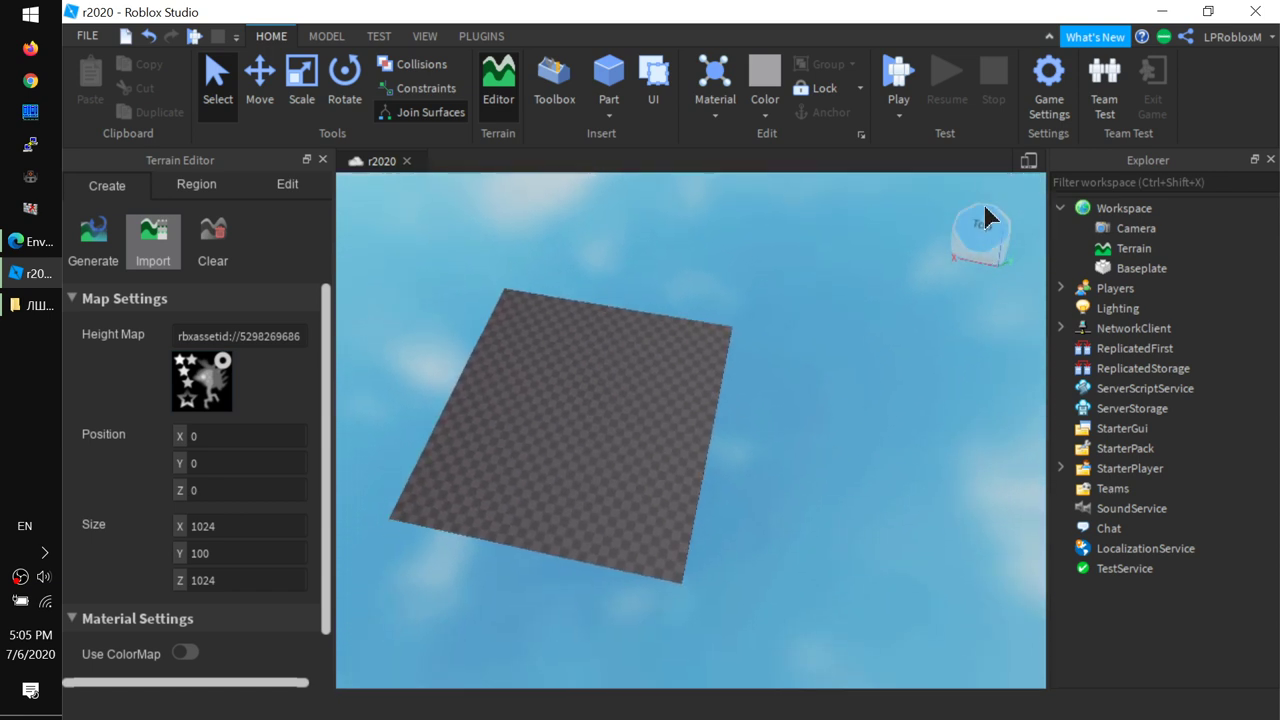
{"action": "left_click", "coordinate": [993, 222]}
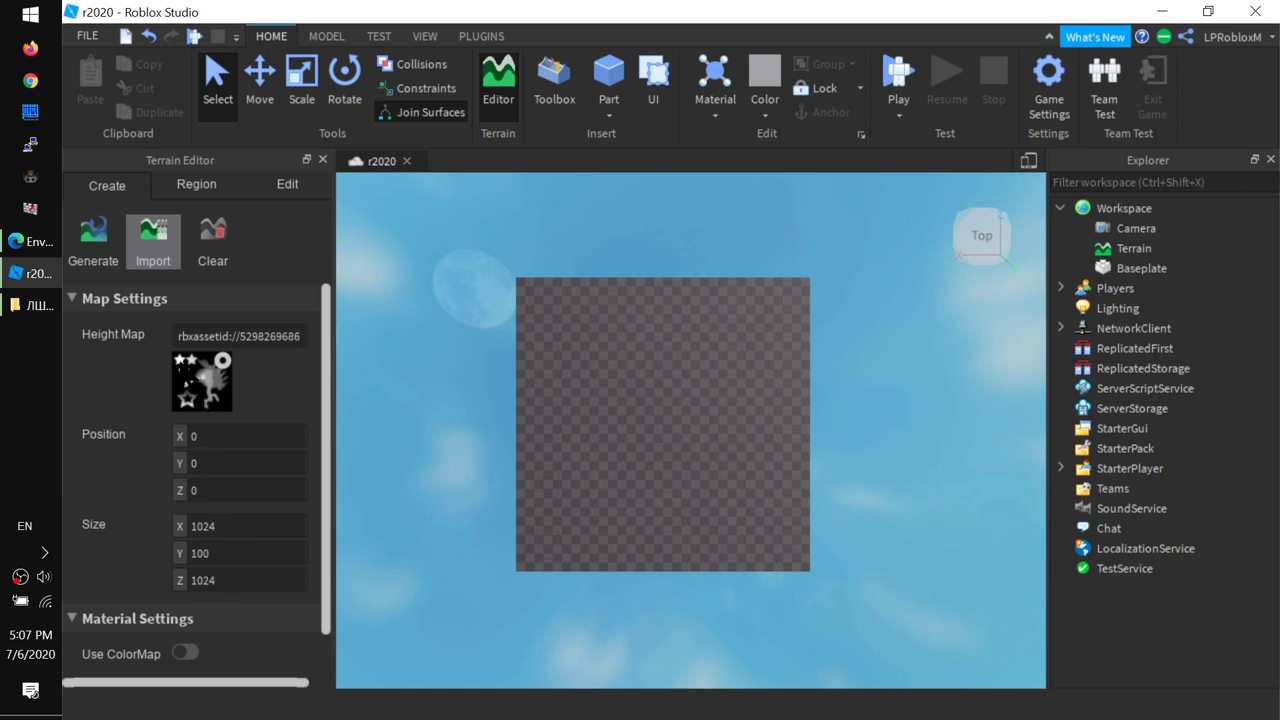
Step: Set the map's Y size to 10 and import the height map as terrain without a colormap
{"action": "left_click", "coordinate": [225, 548]}
{"action": "scroll", "coordinate": [240, 555], "scroll_direction": "down", "scroll_amount": 1}
{"action": "left_click", "coordinate": [206, 648]}
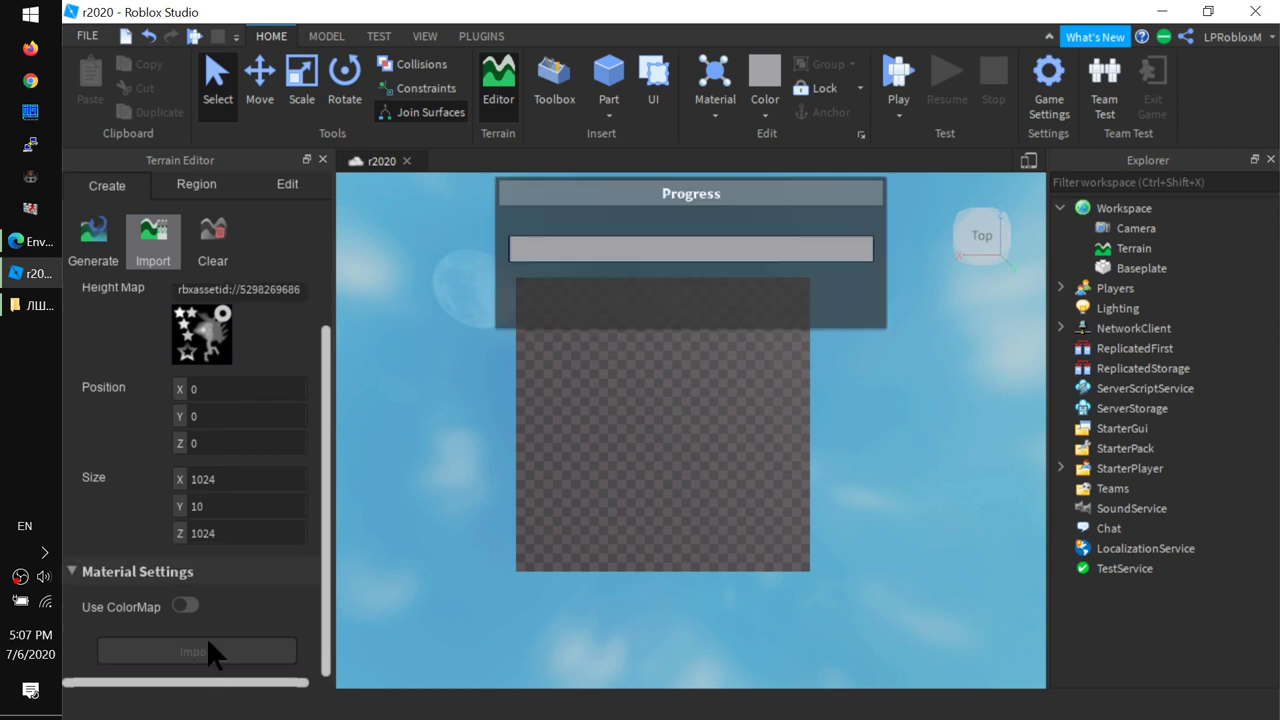
{"action": "scroll", "coordinate": [669, 455], "scroll_direction": "down", "scroll_amount": 3}
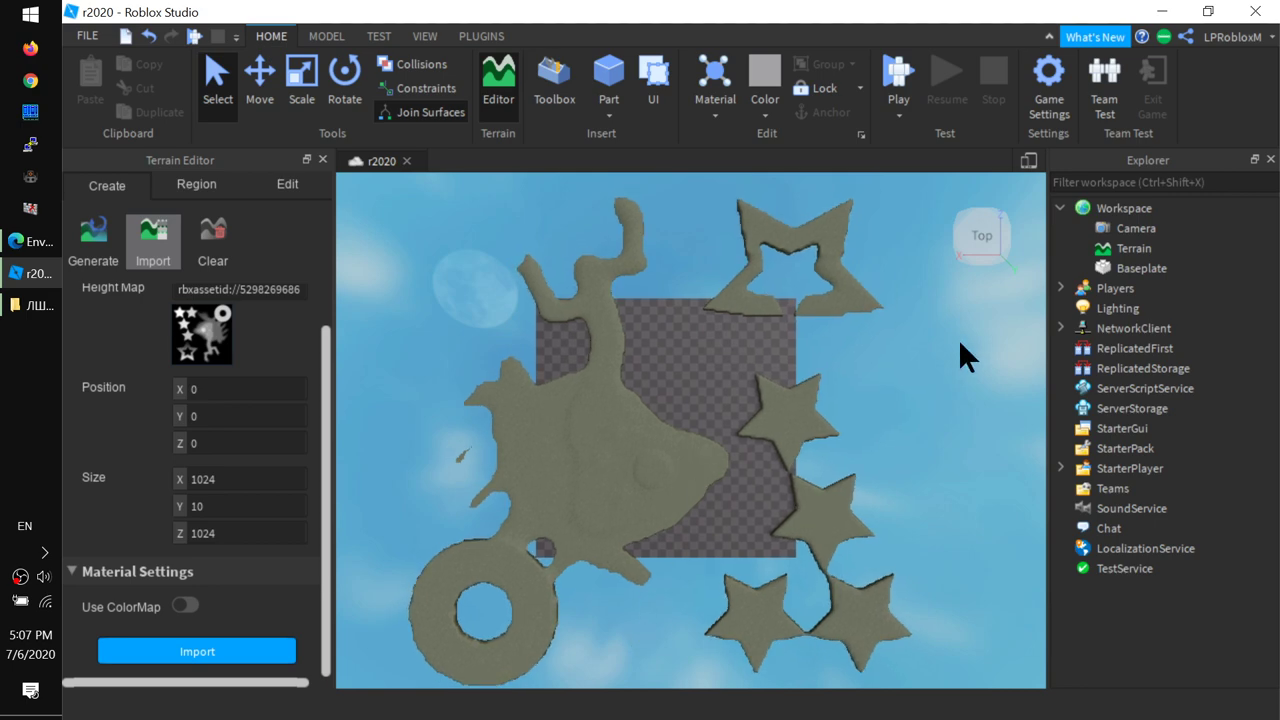
{"action": "right_click_drag", "start_coordinate": [974, 515], "coordinate": [974, 516]}
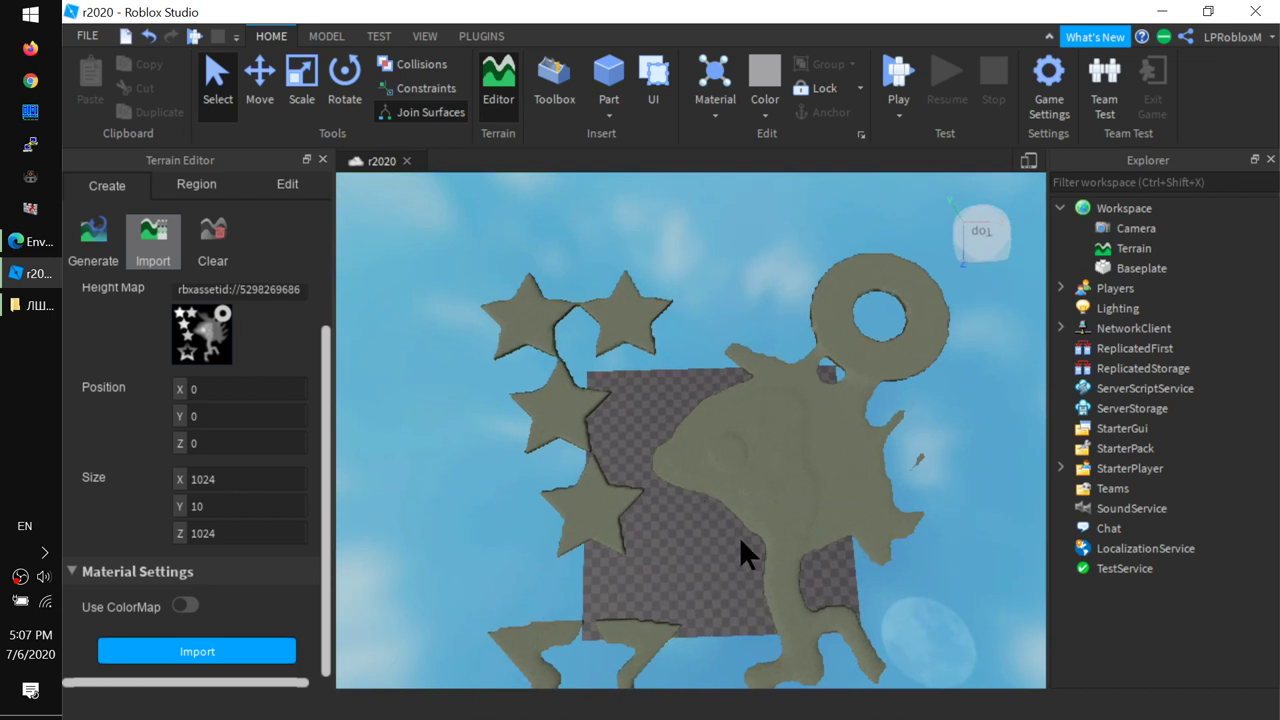
Step: Set the map's Y size to 100 and import the height map as terrain again
{"action": "right_click_drag", "start_coordinate": [946, 514], "coordinate": [803, 523]}
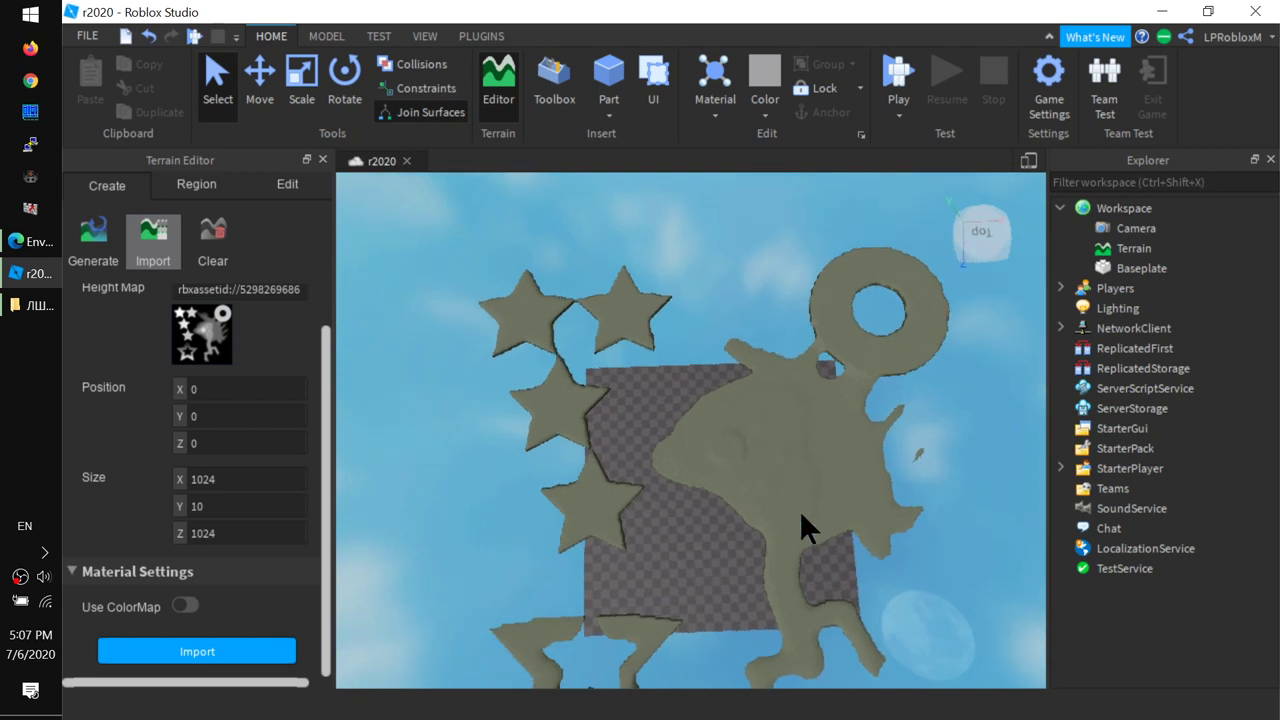
{"action": "middle_click_drag", "start_coordinate": [803, 523], "coordinate": [613, 433]}
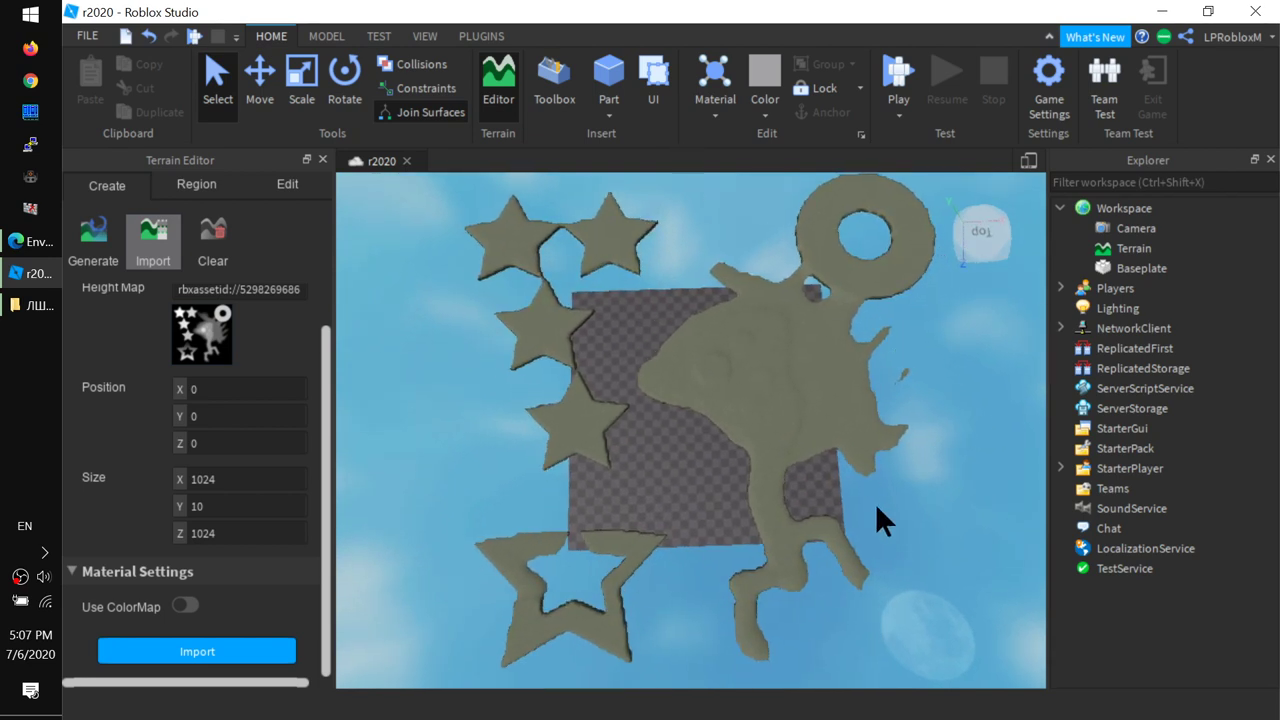
{"action": "left_click", "coordinate": [232, 498]}
{"action": "type", "text": "100"}
{"action": "left_click", "coordinate": [212, 655]}
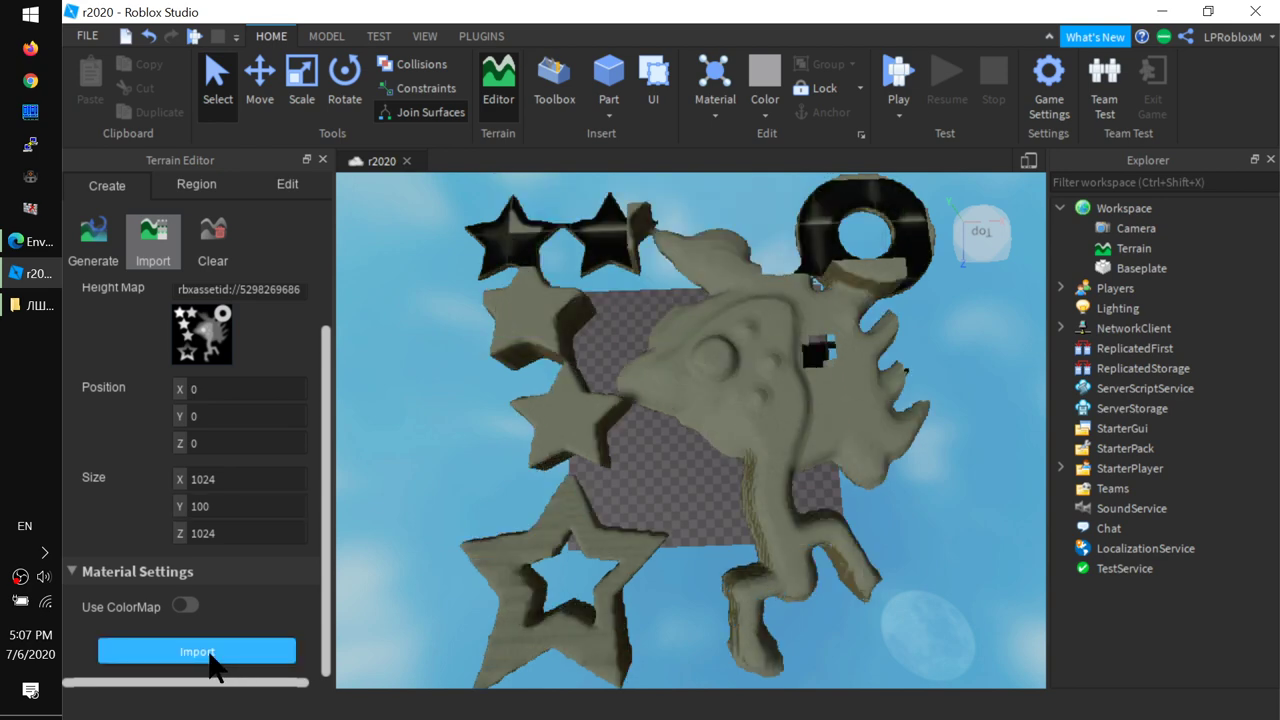
Step: Inspect the imported terrain's relief, and reimport the height map with a Y size of 255
{"action": "right_click_drag", "start_coordinate": [534, 634], "coordinate": [660, 560]}
{"action": "scroll", "coordinate": [668, 464], "scroll_direction": "up", "scroll_amount": 5}
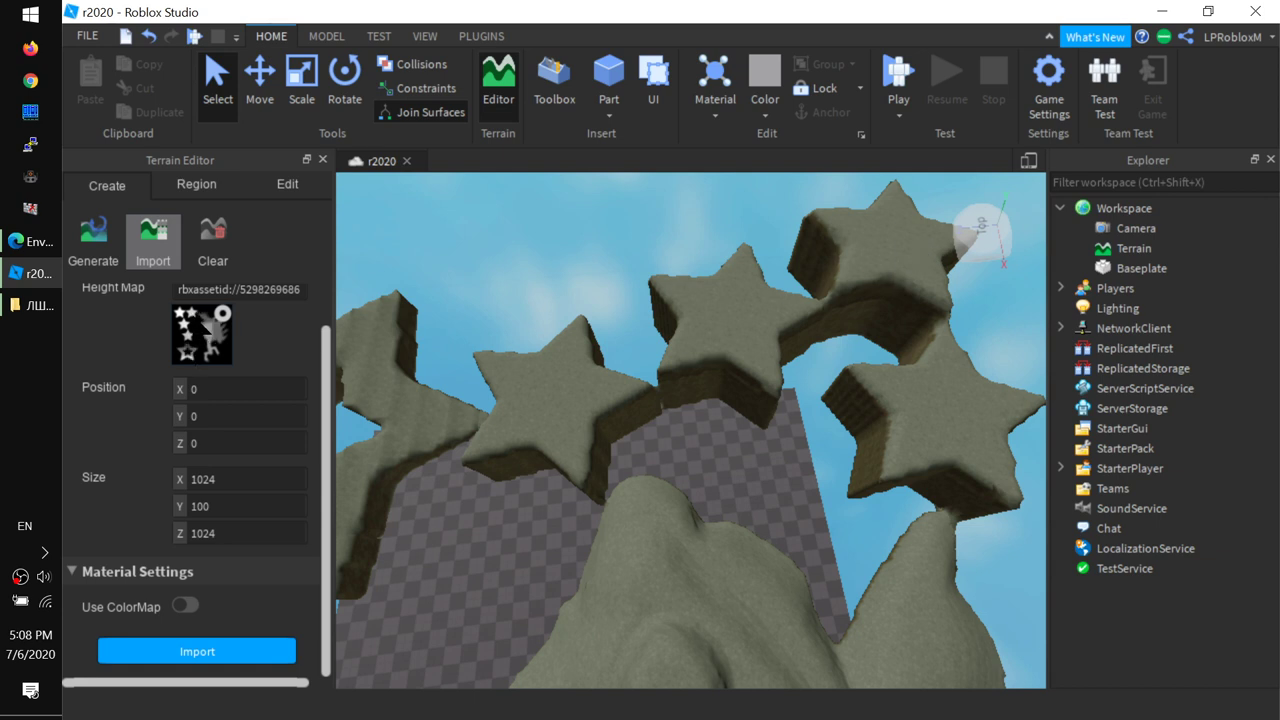
{"action": "right_click_drag", "start_coordinate": [753, 514], "coordinate": [741, 503]}
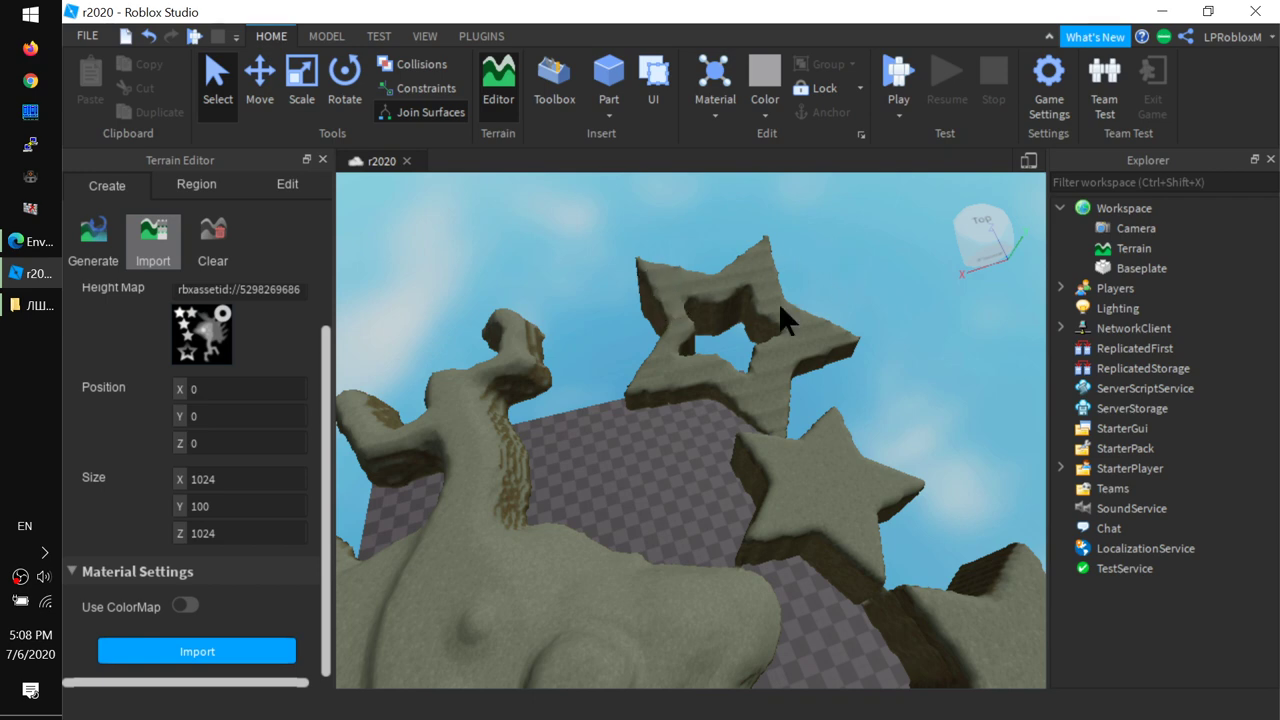
{"action": "right_click_drag", "start_coordinate": [790, 440], "coordinate": [954, 486]}
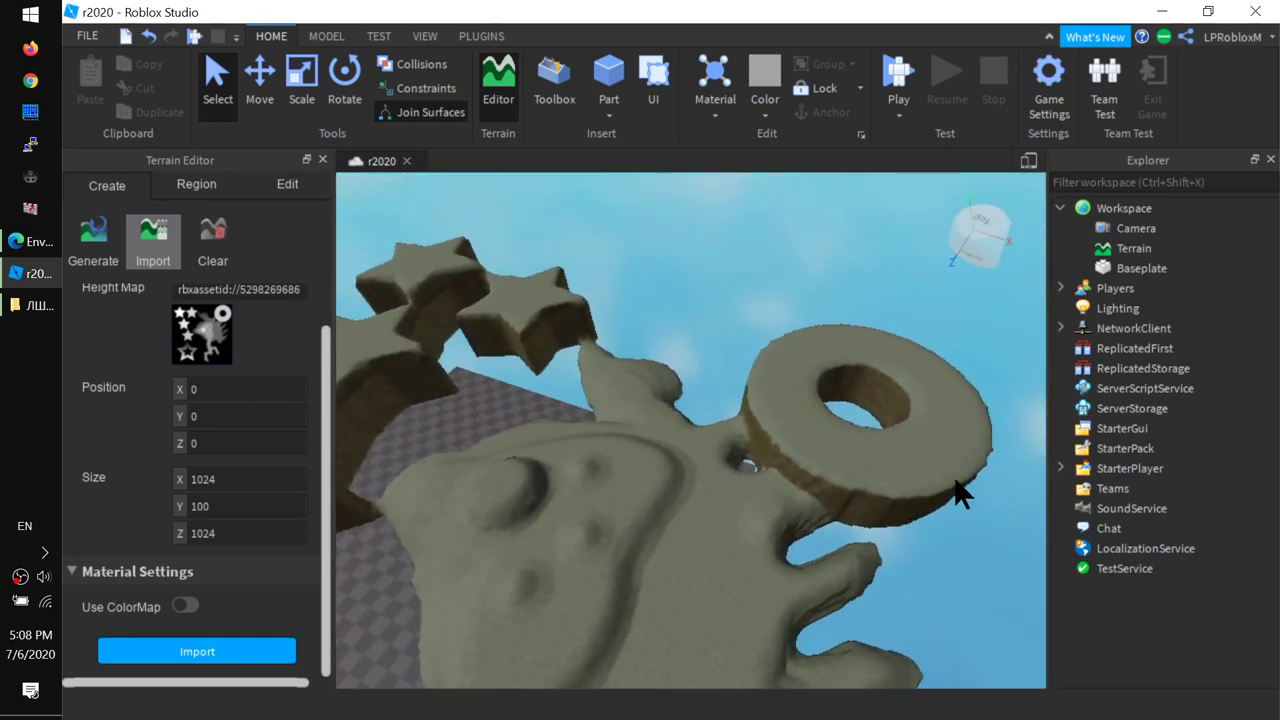
{"action": "right_click_drag", "start_coordinate": [679, 388], "coordinate": [678, 476]}
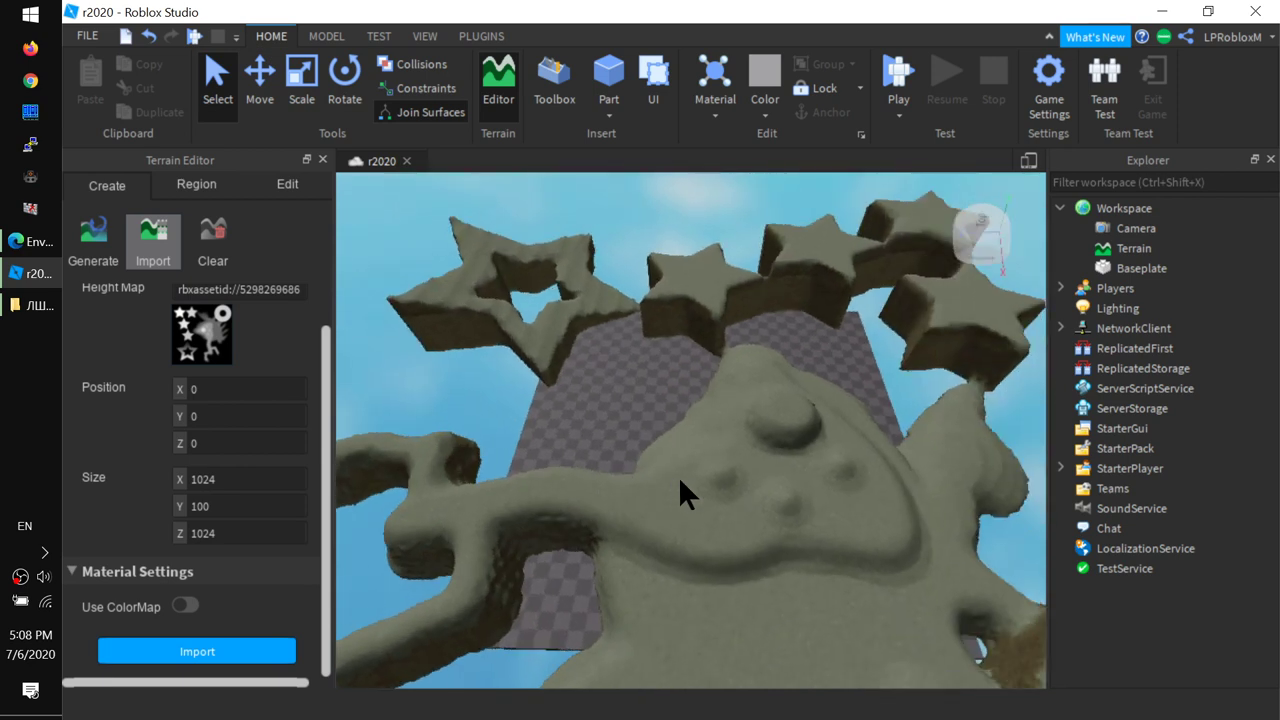
{"action": "left_click", "coordinate": [226, 508]}
{"action": "double_click", "coordinate": [196, 507]}
{"action": "type", "text": "255"}
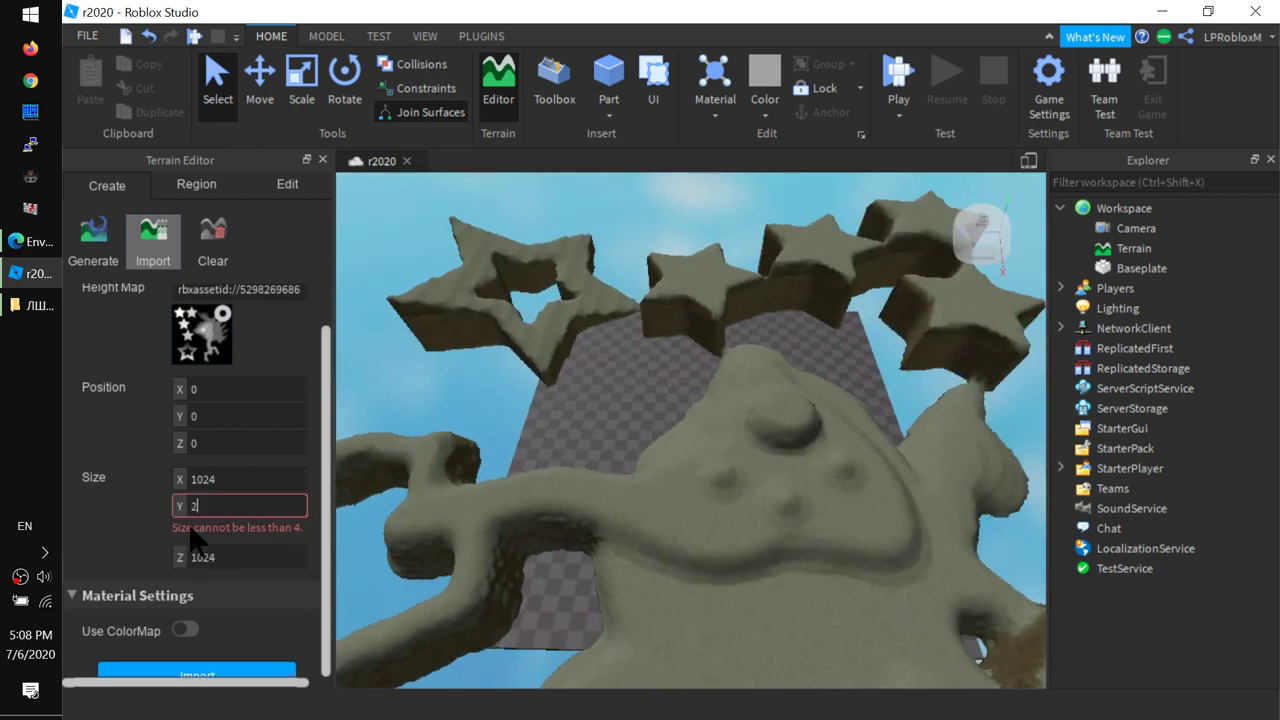
{"action": "left_click", "coordinate": [250, 654]}
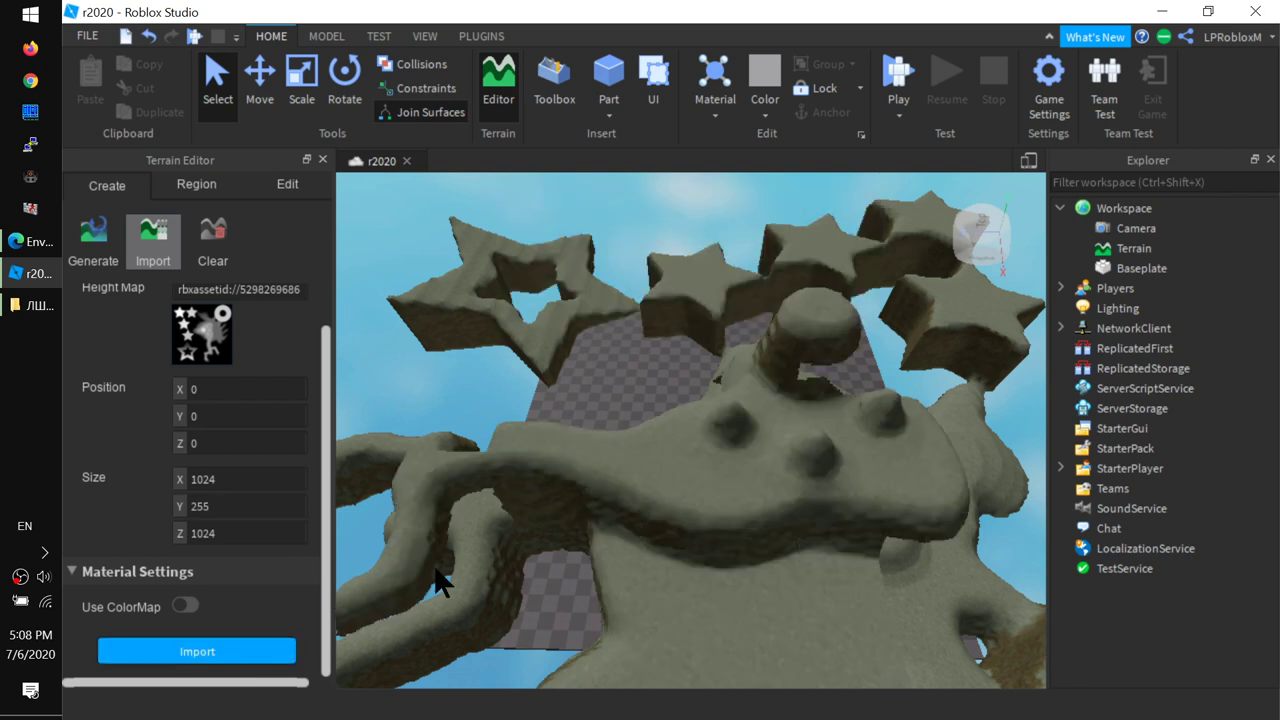
Step: Set the map's Y size back to 100 and clear all terrain from the place
{"action": "mouse_move", "coordinate": [752, 572]}
{"action": "right_mouse_down"}
{"action": "mouse_move", "coordinate": [768, 552]}
{"action": "mouse_move", "coordinate": [732, 564]}
{"action": "mouse_move", "coordinate": [746, 569]}
{"action": "right_mouse_up"}
{"action": "right_click_drag", "start_coordinate": [789, 520], "coordinate": [656, 540]}
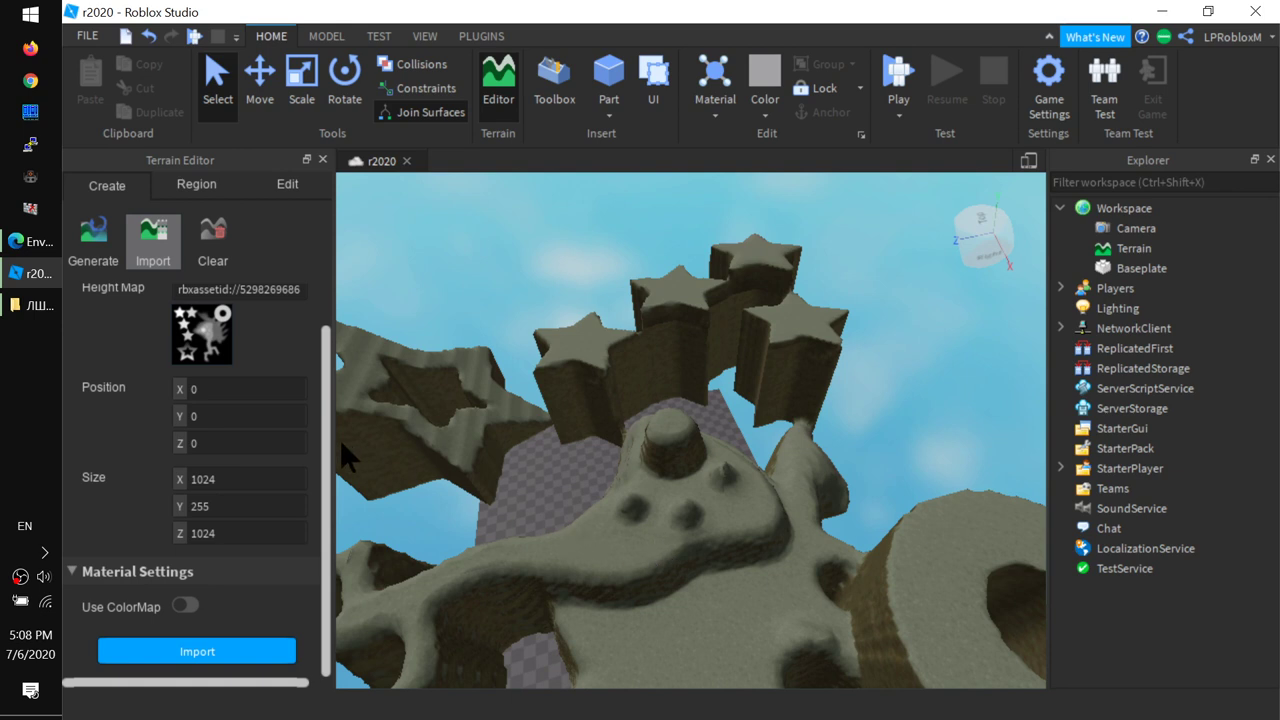
{"action": "double_click", "coordinate": [241, 503]}
{"action": "type", "text": "10"}
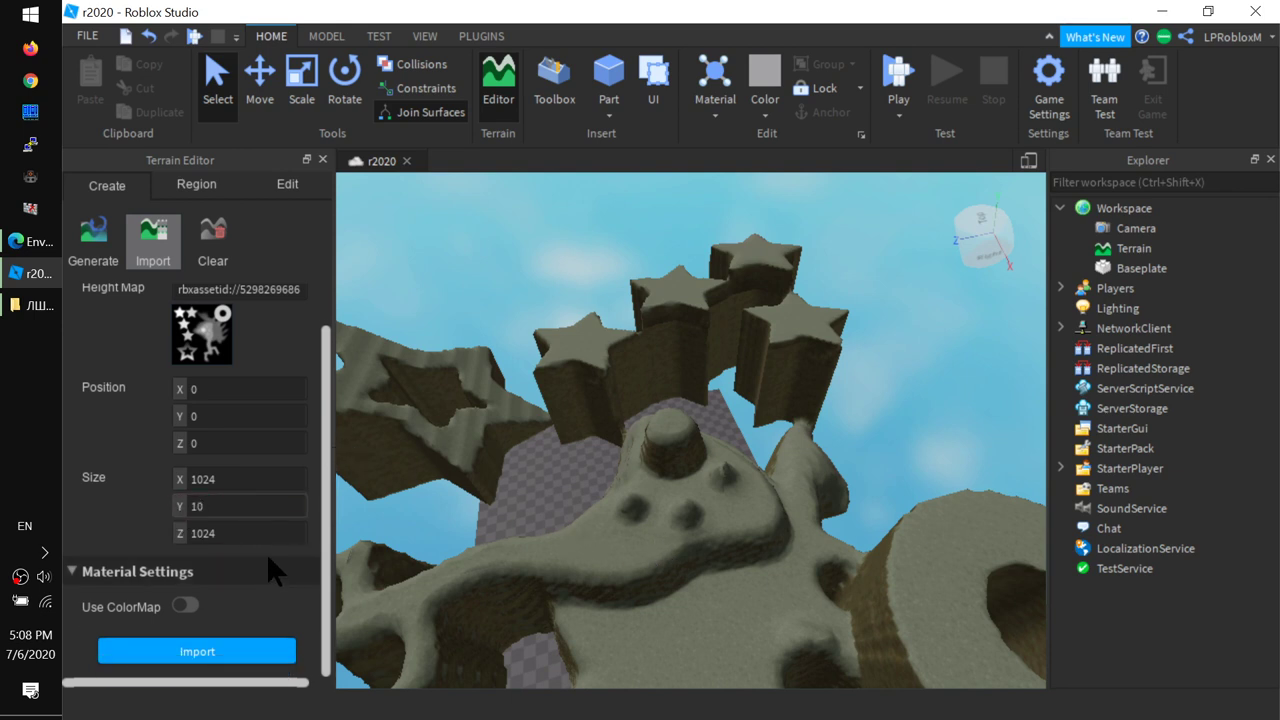
{"action": "type", "text": "0"}
{"action": "left_click", "coordinate": [212, 240]}
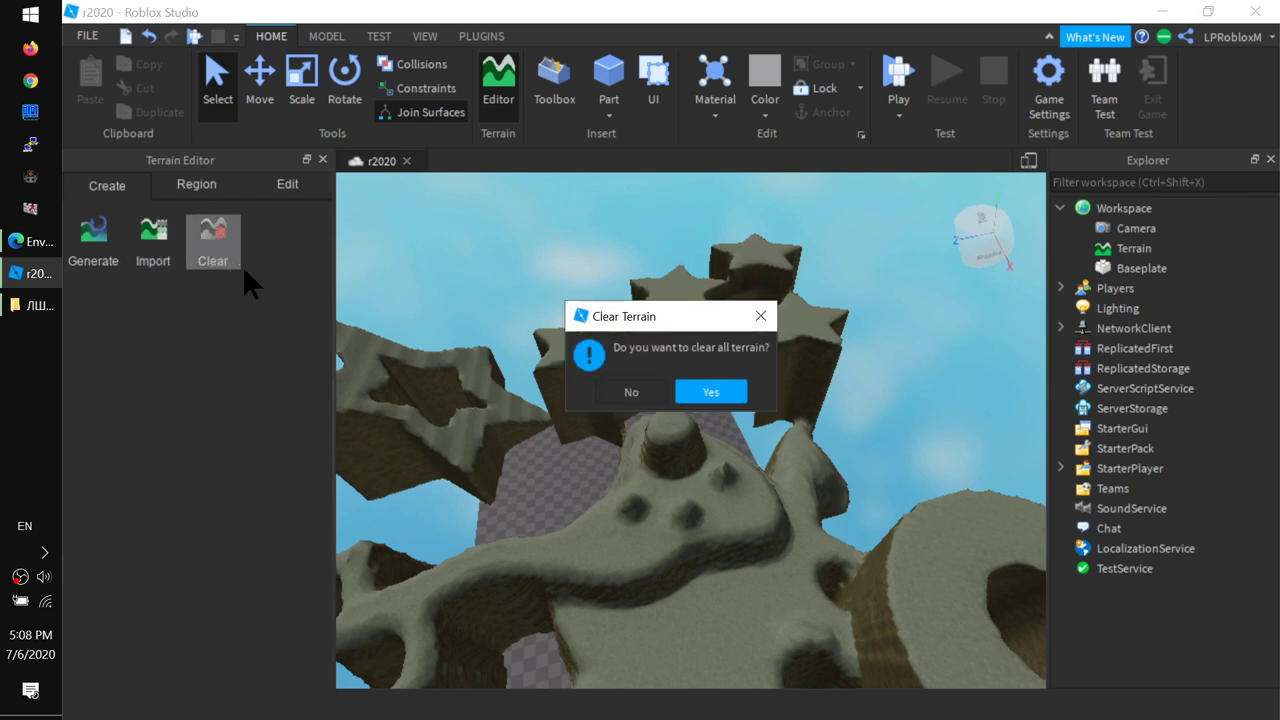
{"action": "left_click", "coordinate": [688, 397]}
Step: Choose robl_height_map as the height map again and import it with a Y size of 100
{"action": "left_click", "coordinate": [157, 222]}
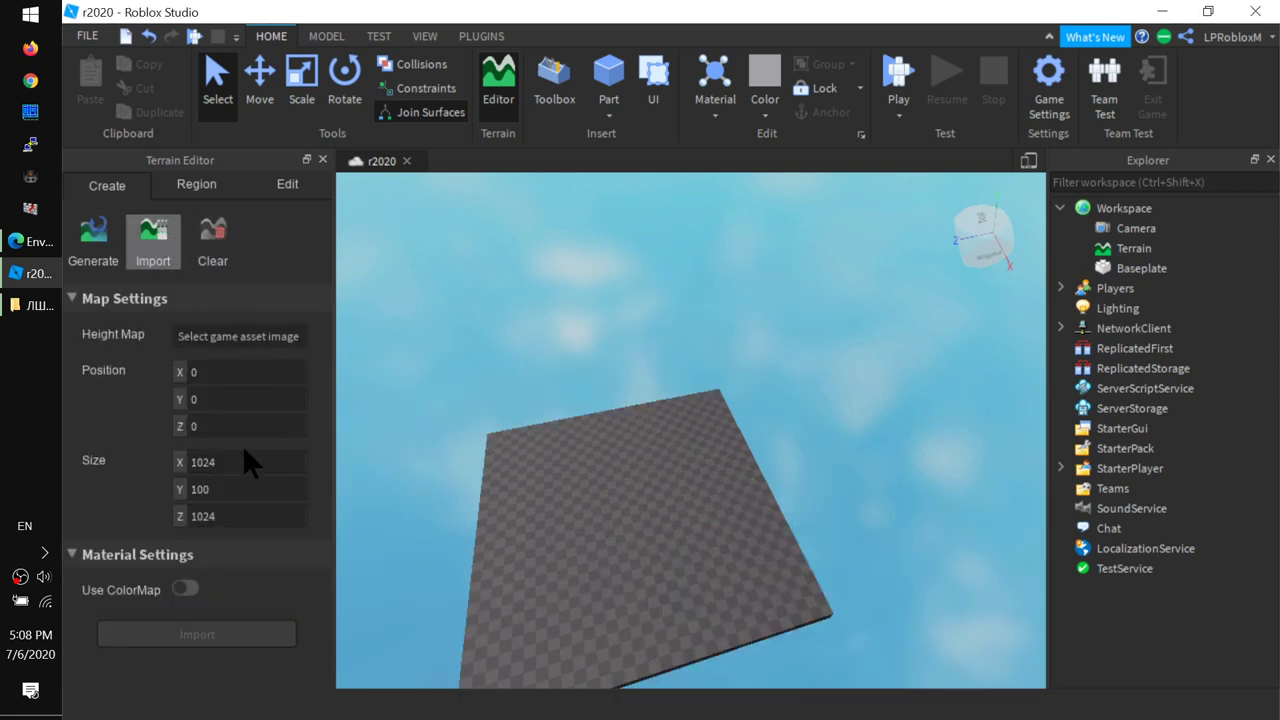
{"action": "left_click", "coordinate": [229, 484]}
{"action": "left_click", "coordinate": [221, 341]}
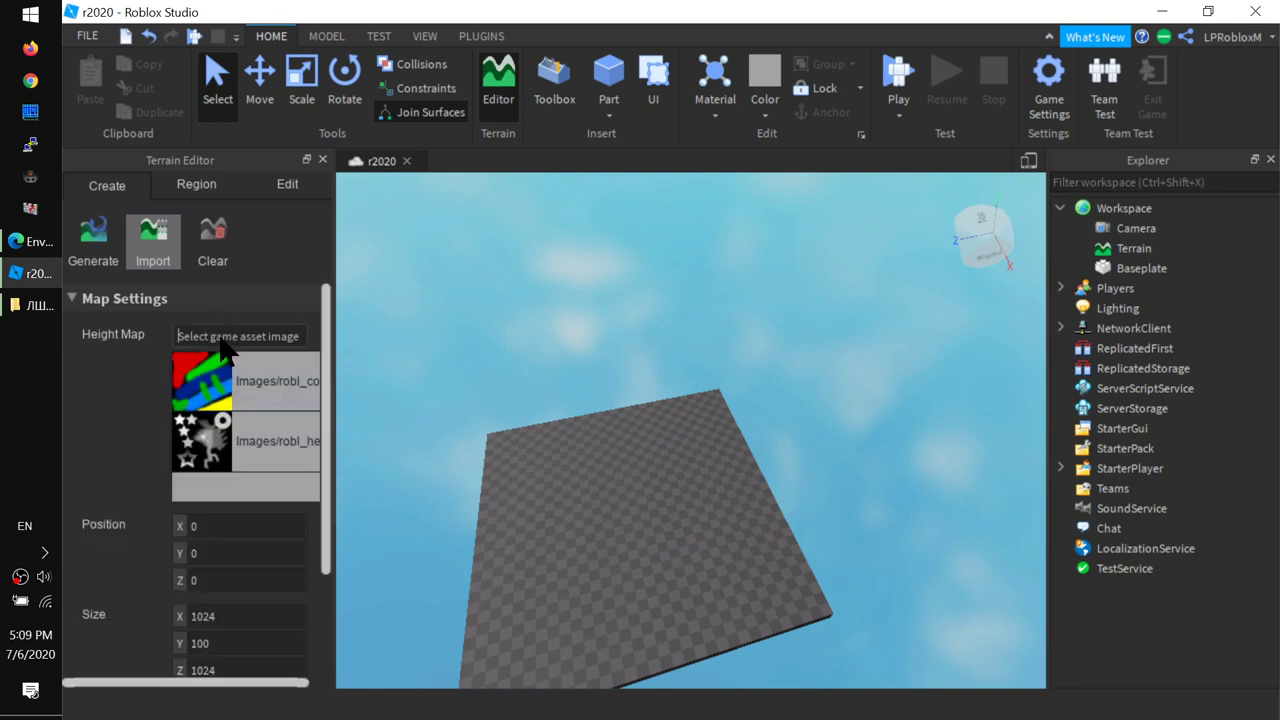
{"action": "left_click", "coordinate": [233, 435]}
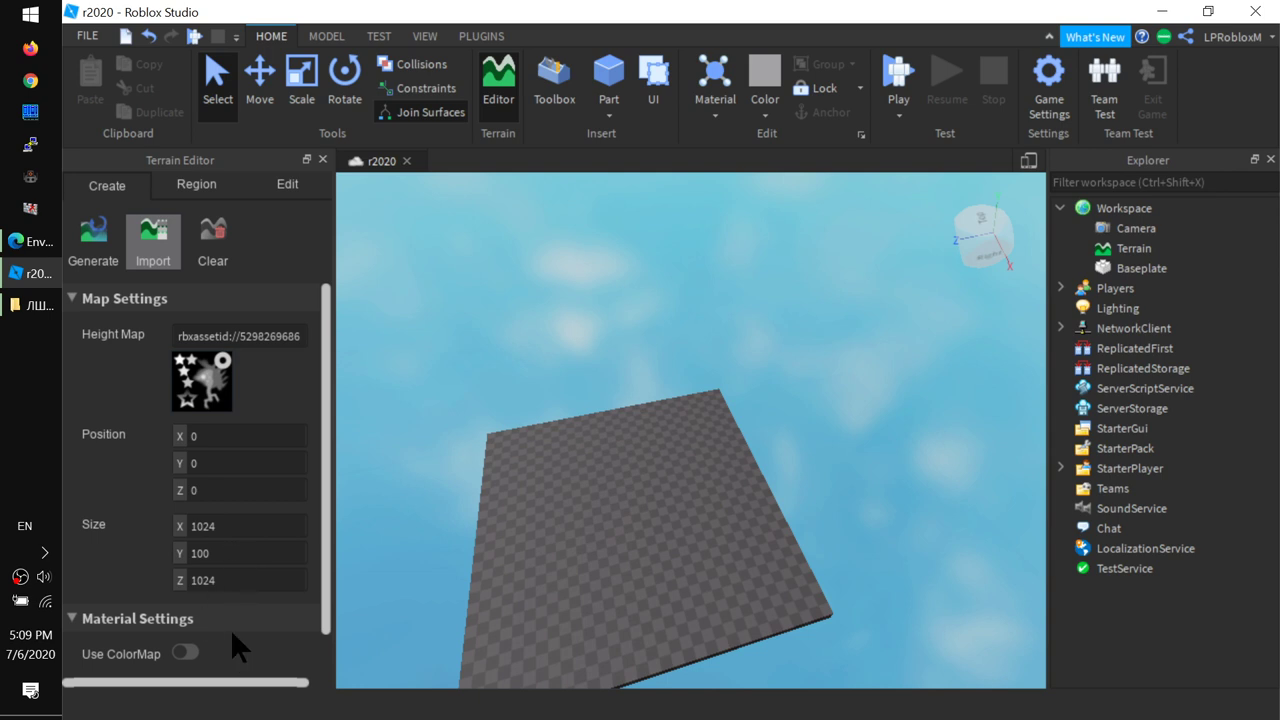
{"action": "scroll", "coordinate": [236, 650], "scroll_direction": "down", "scroll_amount": 1}
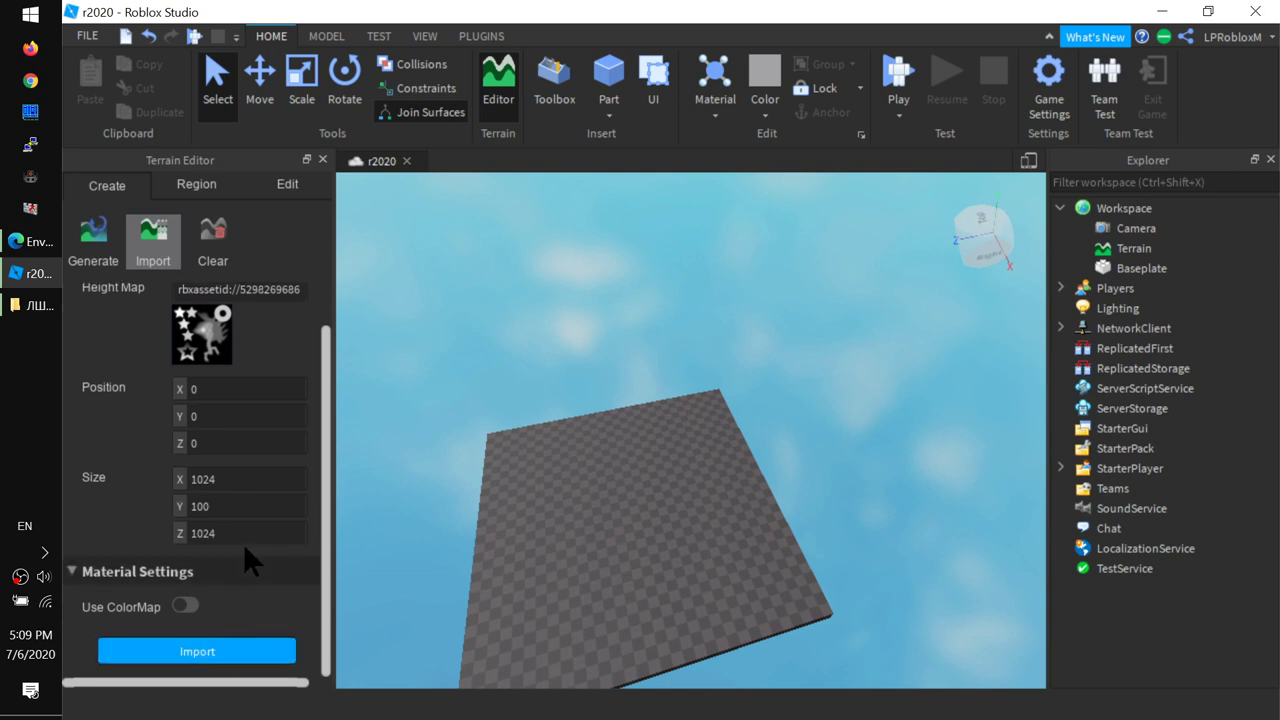
{"action": "left_click", "coordinate": [240, 506]}
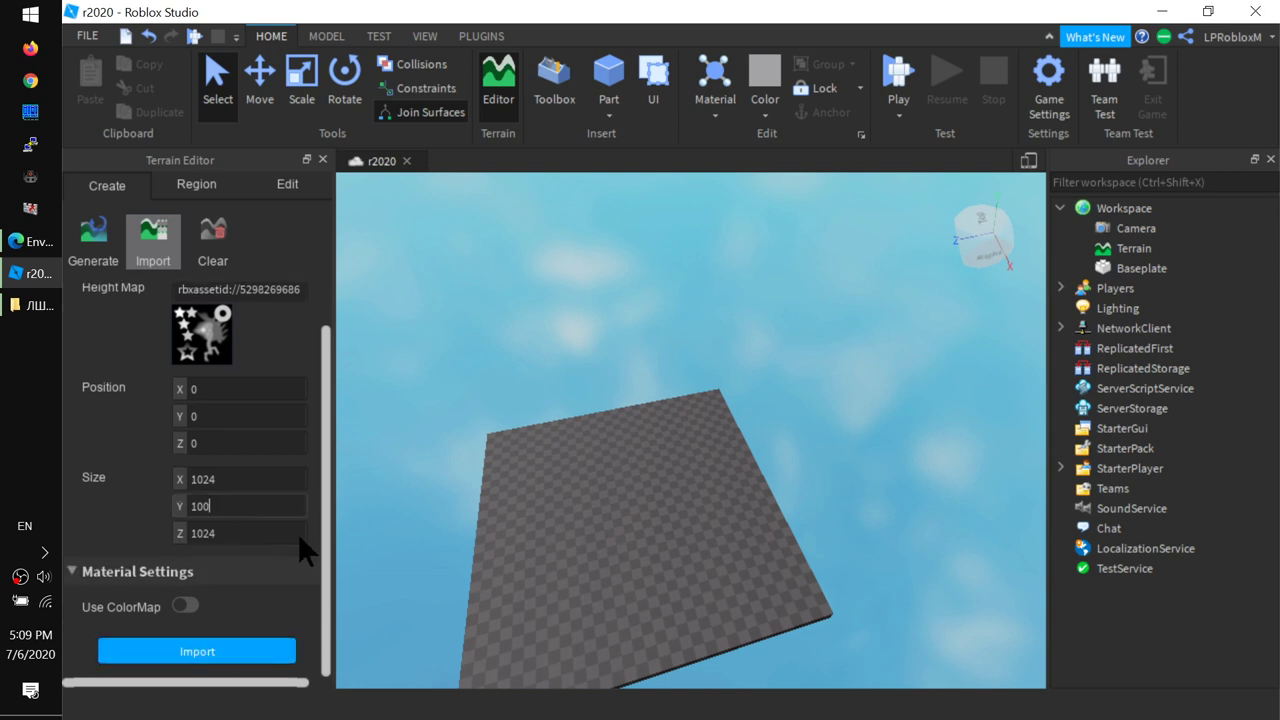
{"action": "key", "text": "BackSpace"}
{"action": "type", "text": "0"}
{"action": "left_click", "coordinate": [238, 650]}
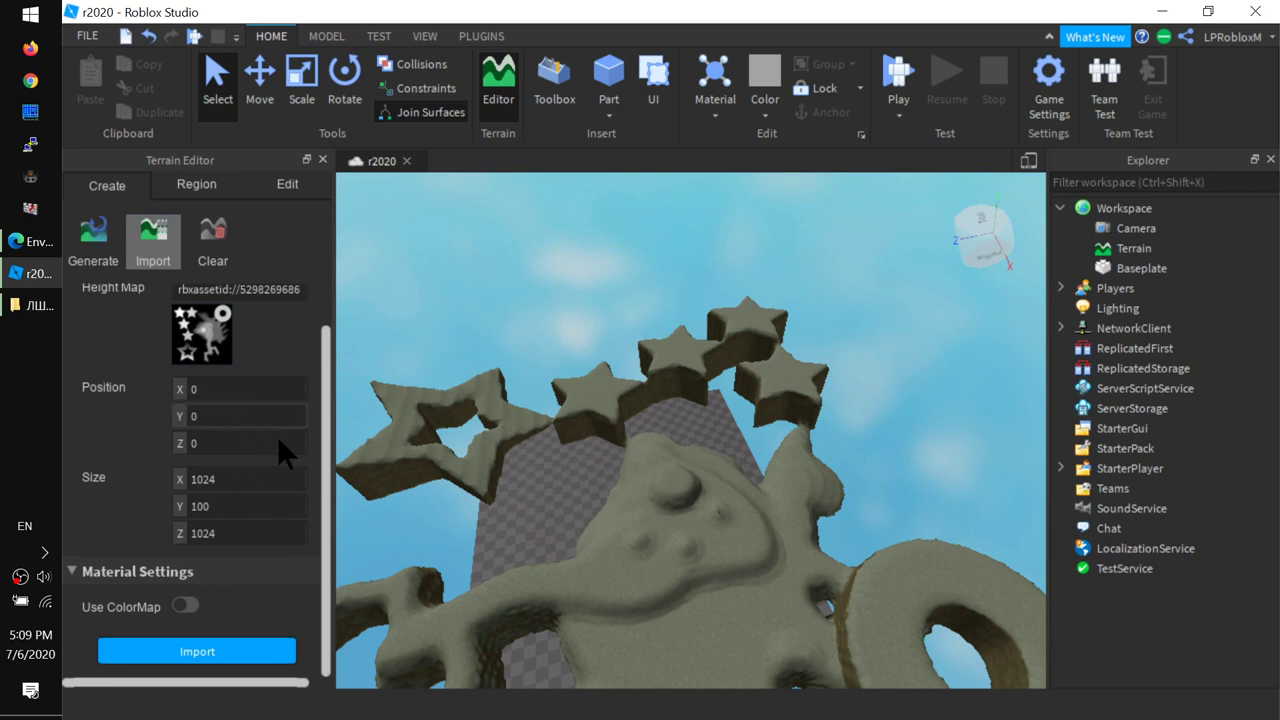
Step: Set the map's Y position to 110 and import a second terrain layer above the first
{"action": "key", "text": "BackSpace"}
{"action": "type", "text": "110"}
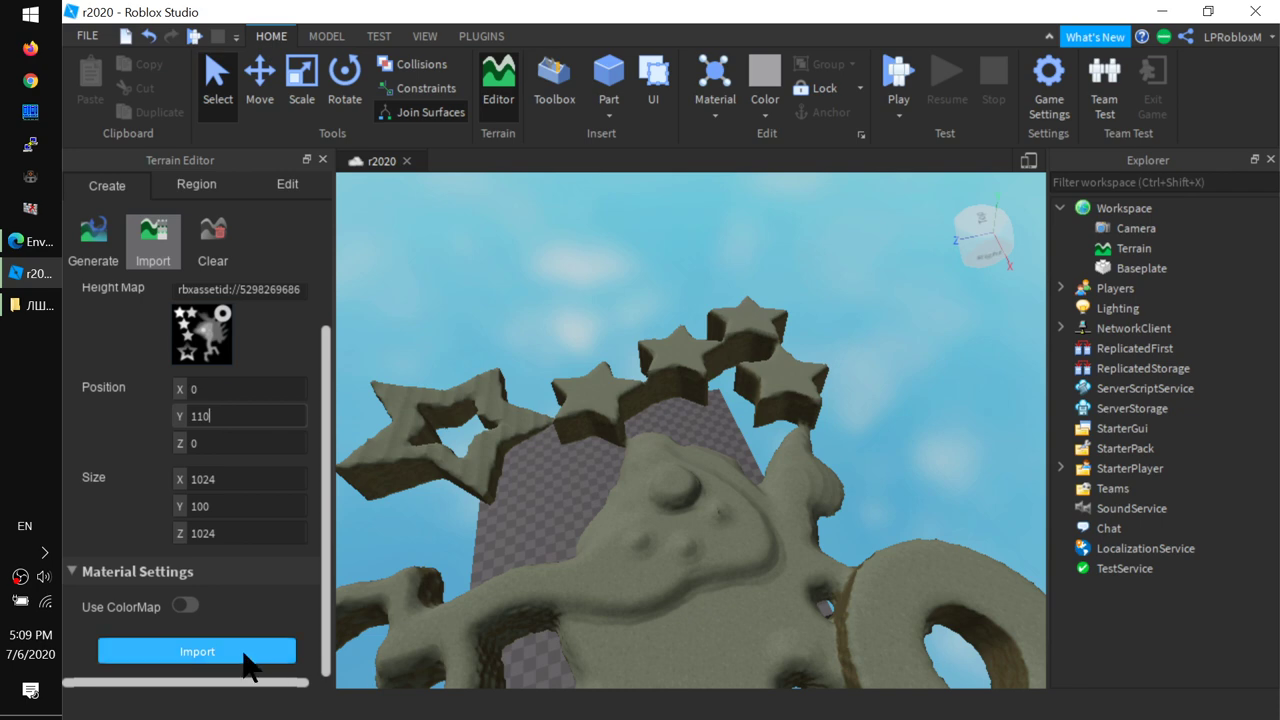
{"action": "left_click", "coordinate": [244, 656]}
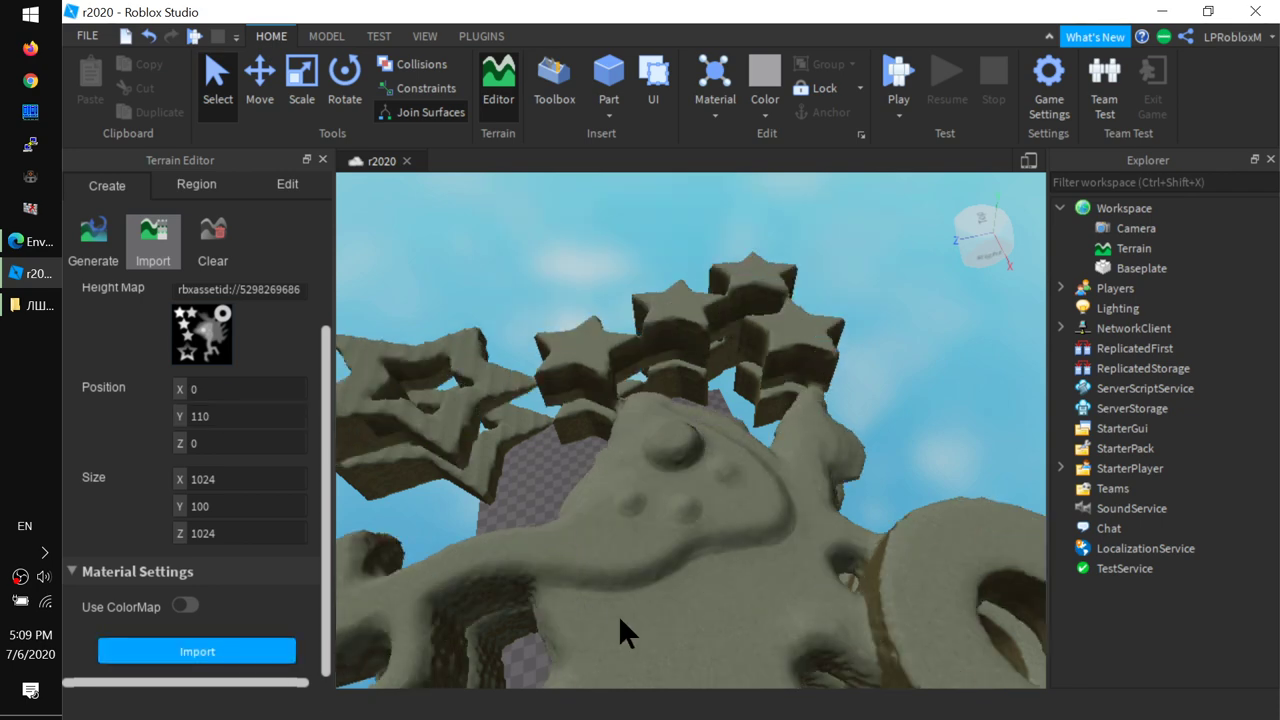
{"action": "right_click_drag", "start_coordinate": [618, 615], "coordinate": [735, 440]}
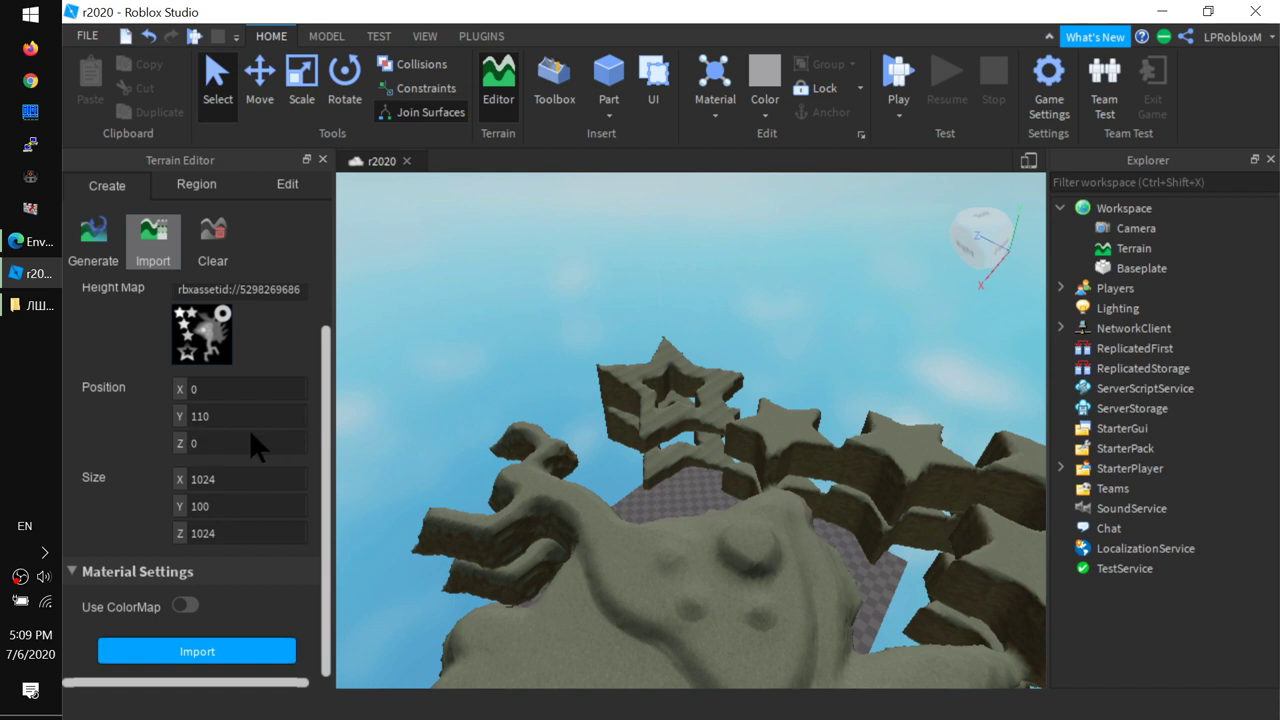
Step: Import a third terrain layer at position X 50, Y 200
{"action": "left_click", "coordinate": [175, 390]}
{"action": "type", "text": "50"}
{"action": "left_click", "coordinate": [227, 419]}
{"action": "type", "text": "200"}
{"action": "left_click", "coordinate": [200, 652]}
Step: Examine how the stacked terrain layers overlap and are offset, from several sides
{"action": "right_click_drag", "start_coordinate": [531, 553], "coordinate": [540, 560]}
{"action": "key", "text": "a"}
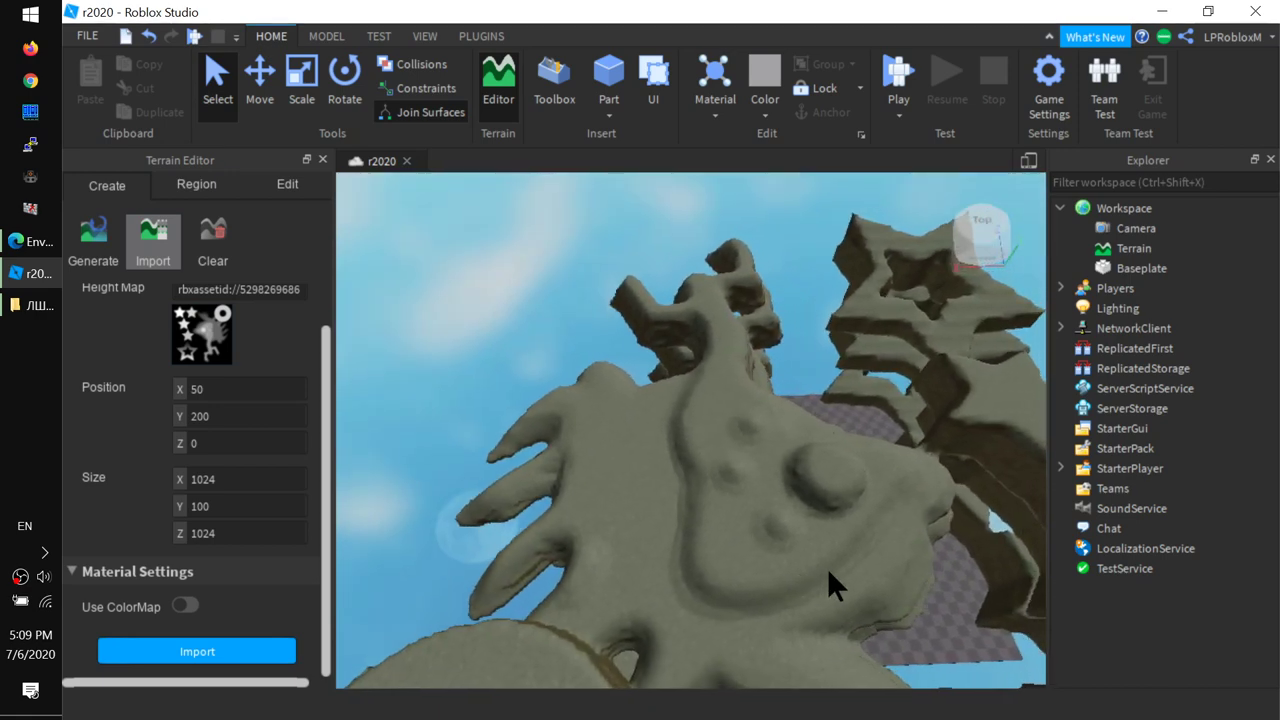
{"action": "key", "text": "w"}
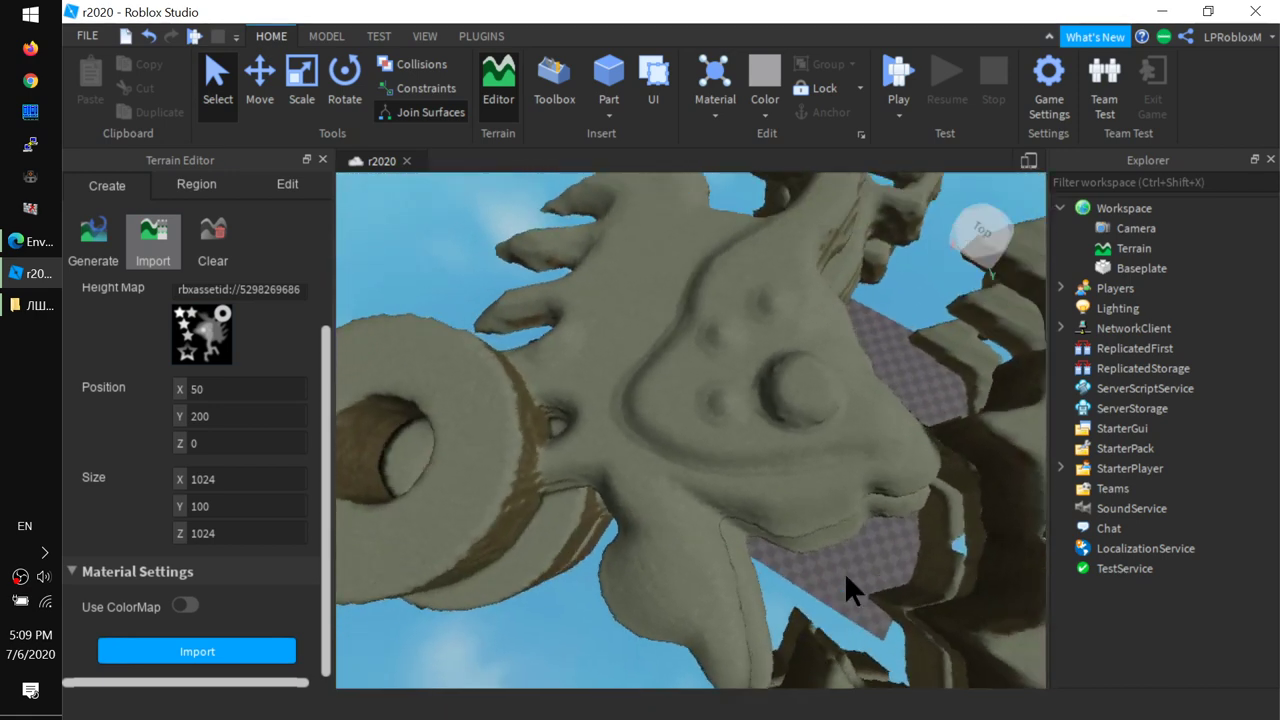
{"action": "key", "text": "d"}
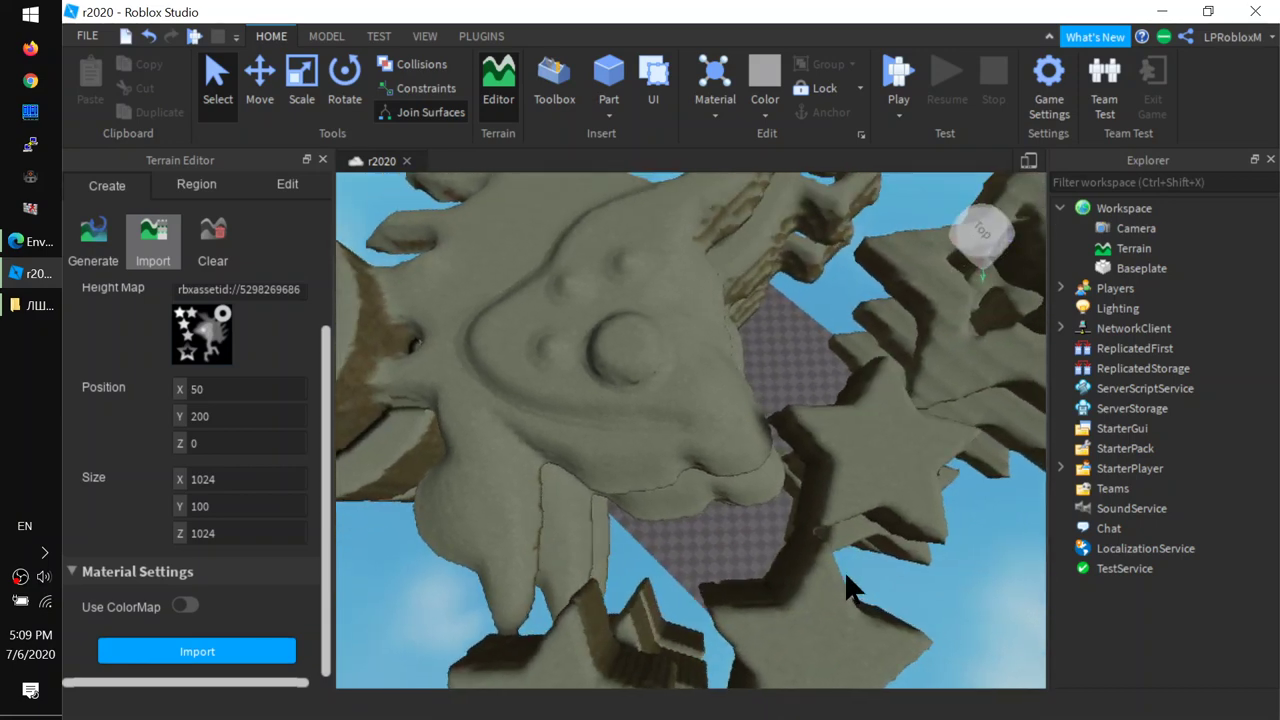
{"action": "key", "text": "a"}
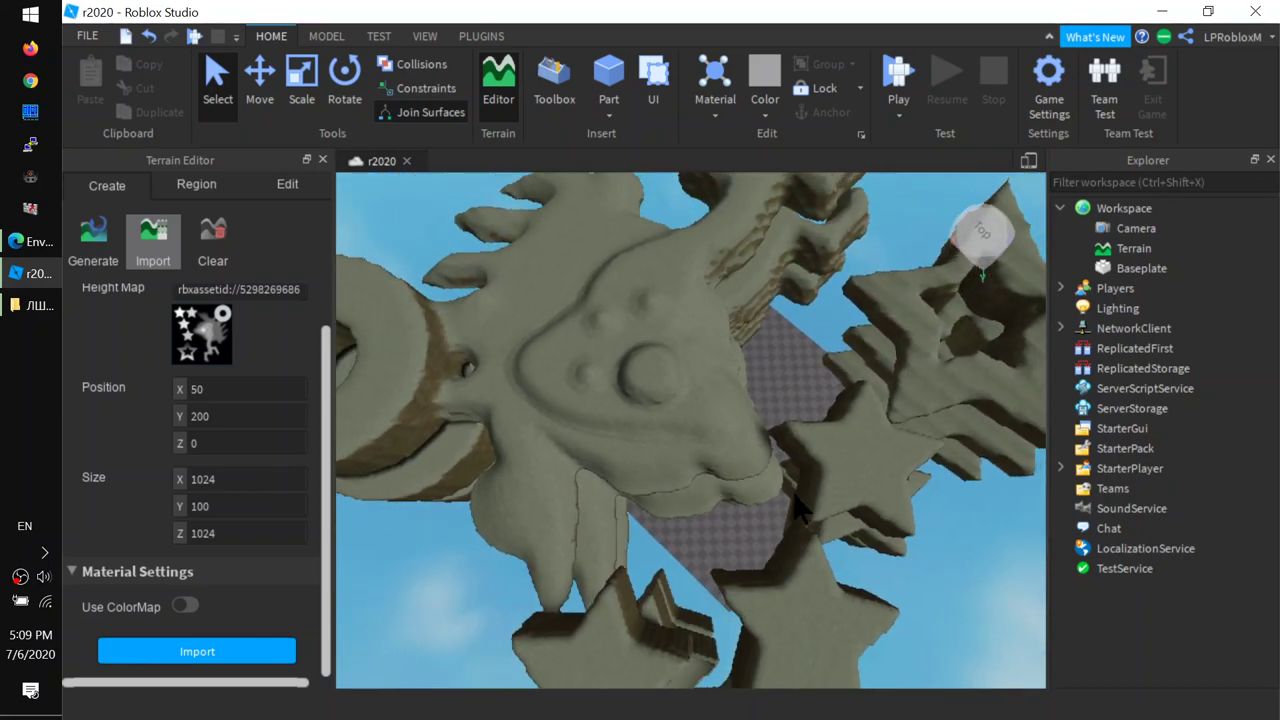
{"action": "key", "text": "Left"}
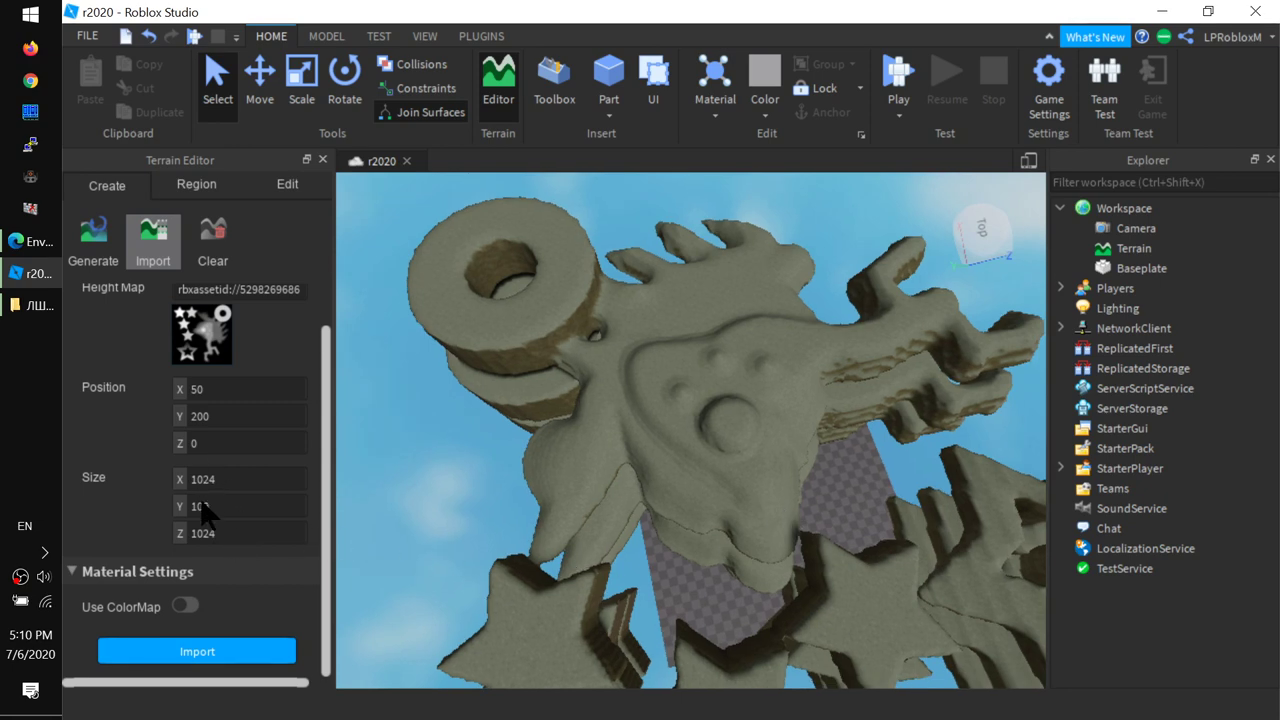
{"action": "key", "text": "w"}
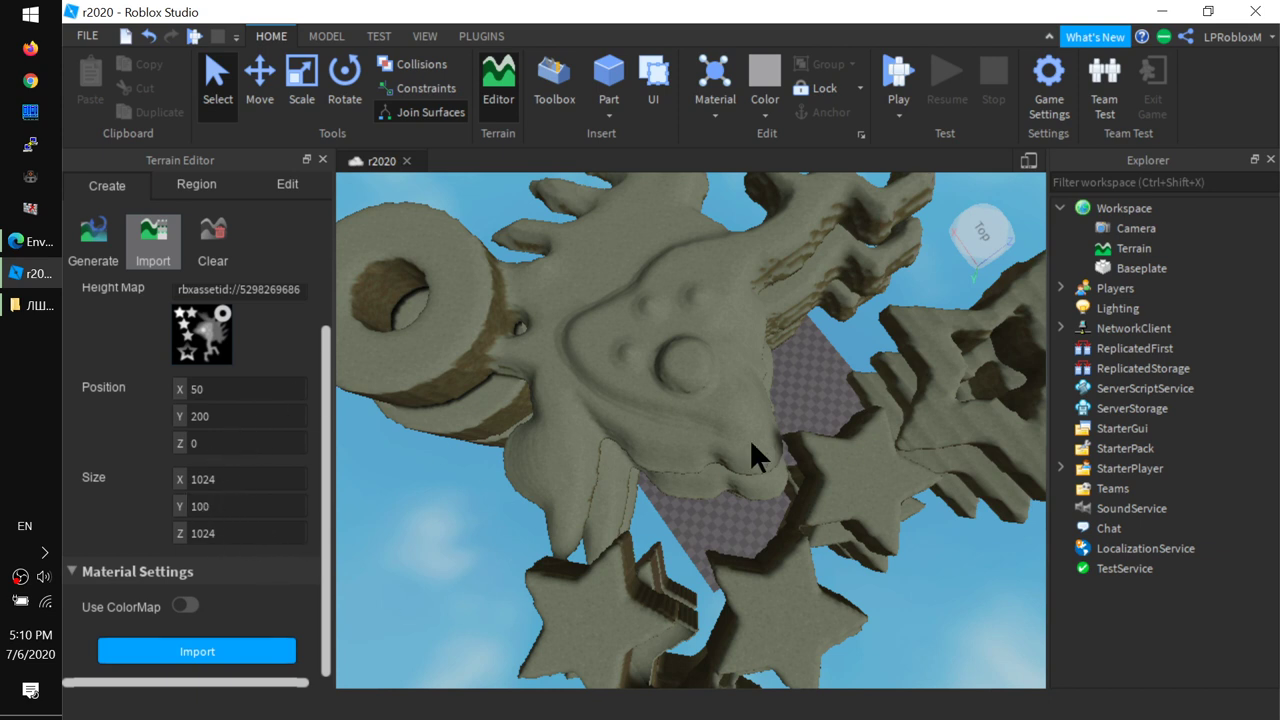
{"action": "key", "text": "d"}
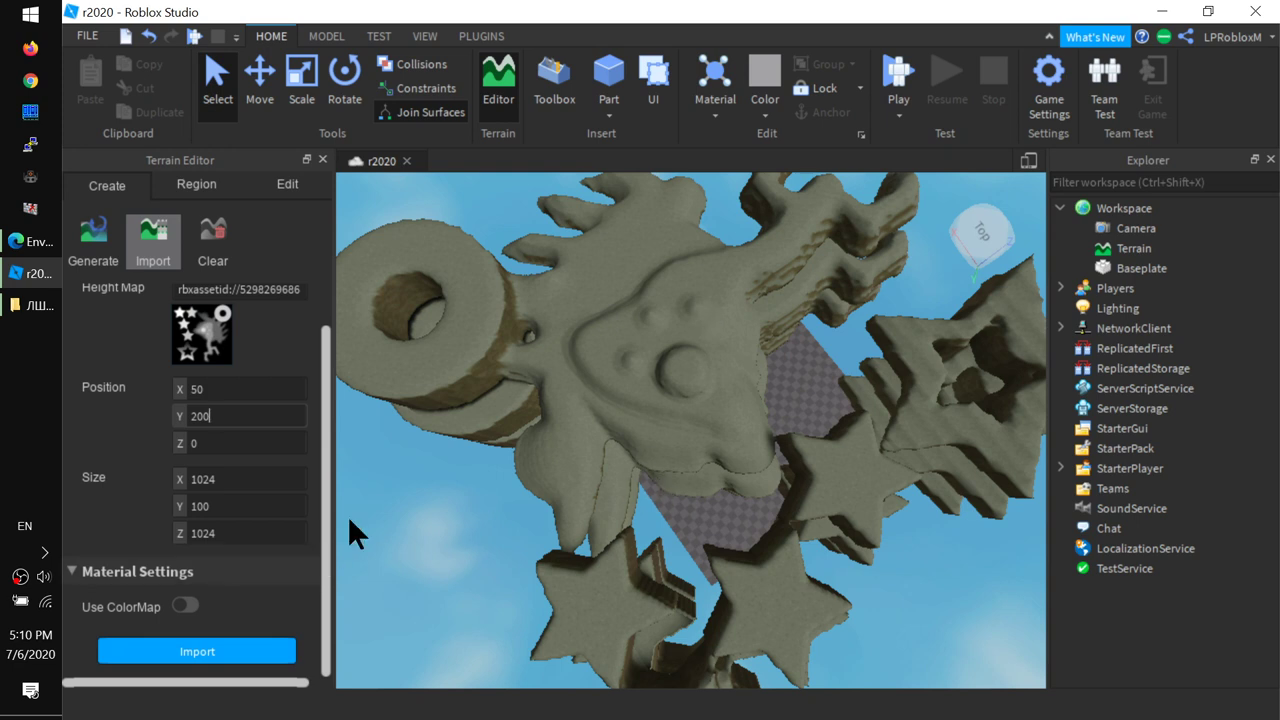
Step: Turn on Use ColorMap for the terrain import, and close and reopen the Terrain Editor
{"action": "left_click", "coordinate": [188, 605]}
{"action": "scroll", "coordinate": [235, 600], "scroll_direction": "down", "scroll_amount": 1}
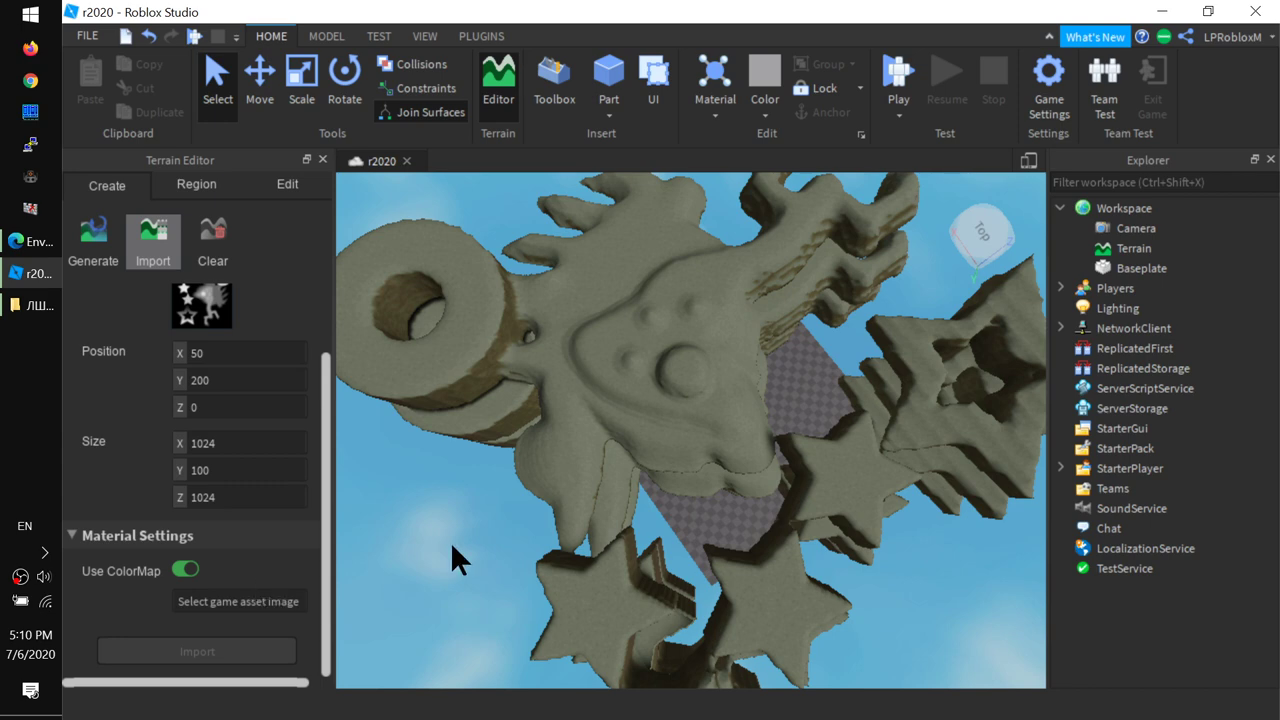
{"action": "right_click_drag", "start_coordinate": [700, 500], "coordinate": [700, 502]}
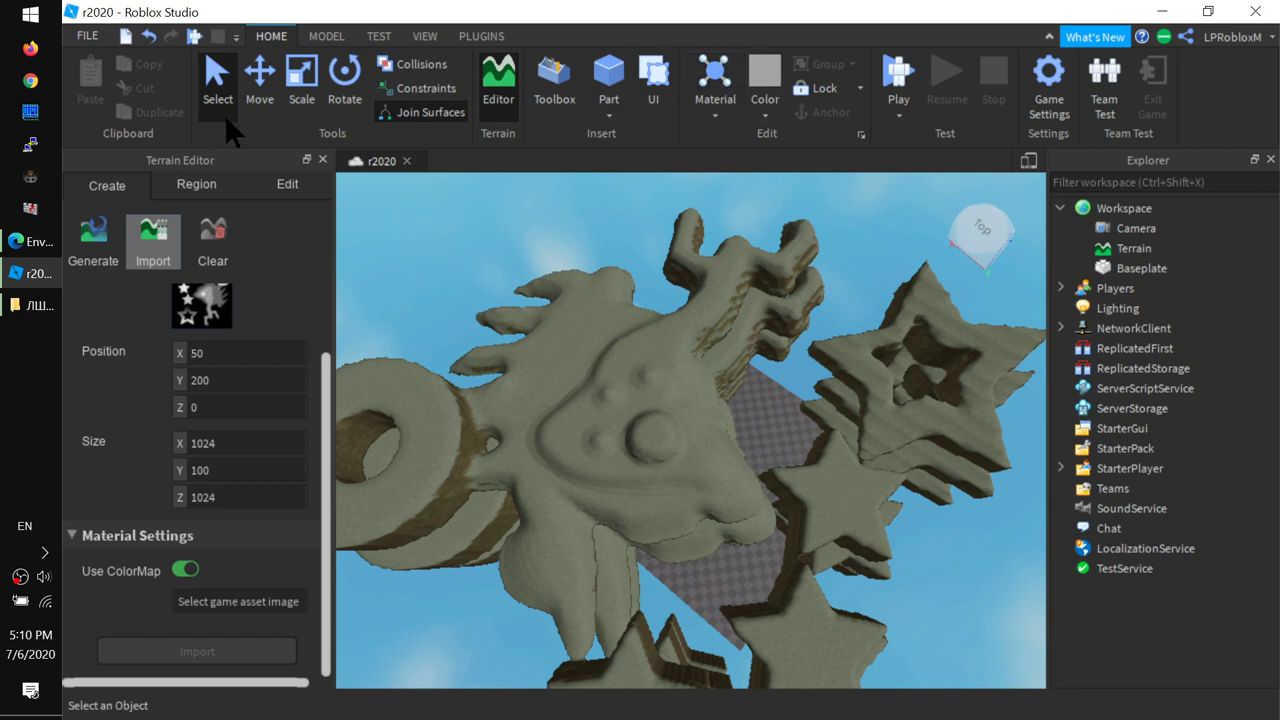
{"action": "left_click", "coordinate": [508, 98]}
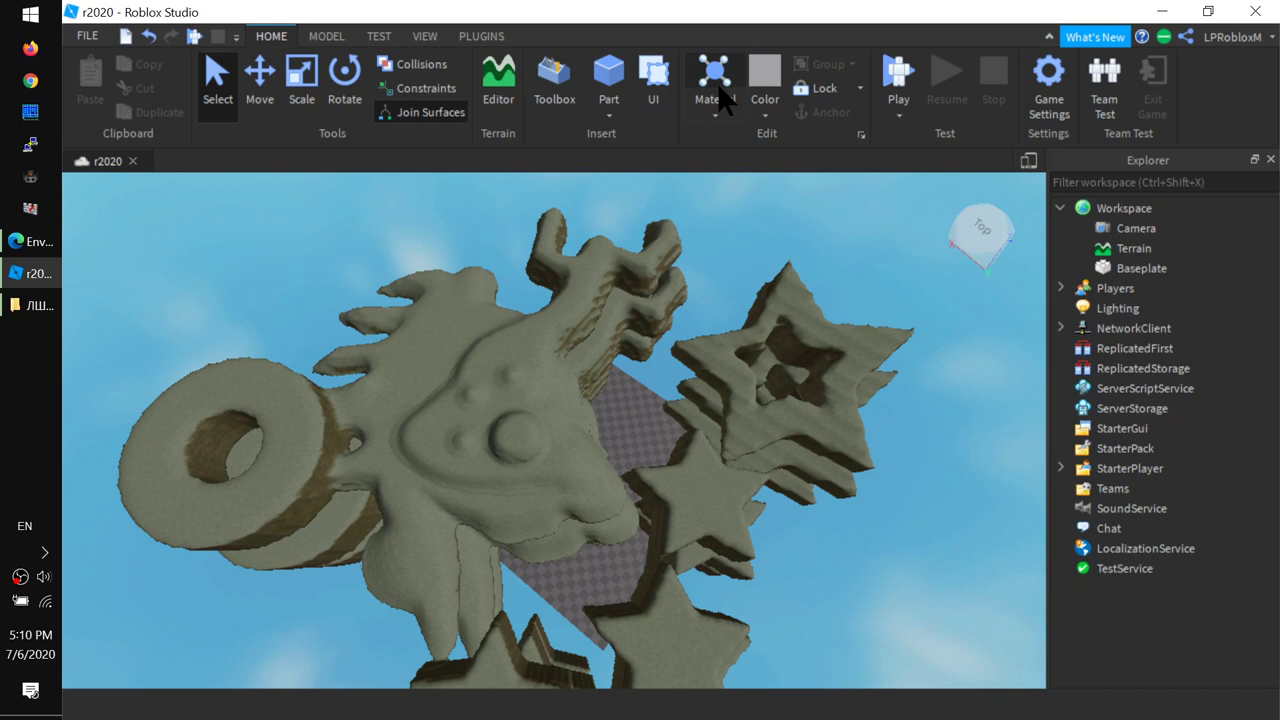
{"action": "right_click_drag", "start_coordinate": [424, 462], "coordinate": [423, 461]}
{"action": "left_click", "coordinate": [500, 100]}
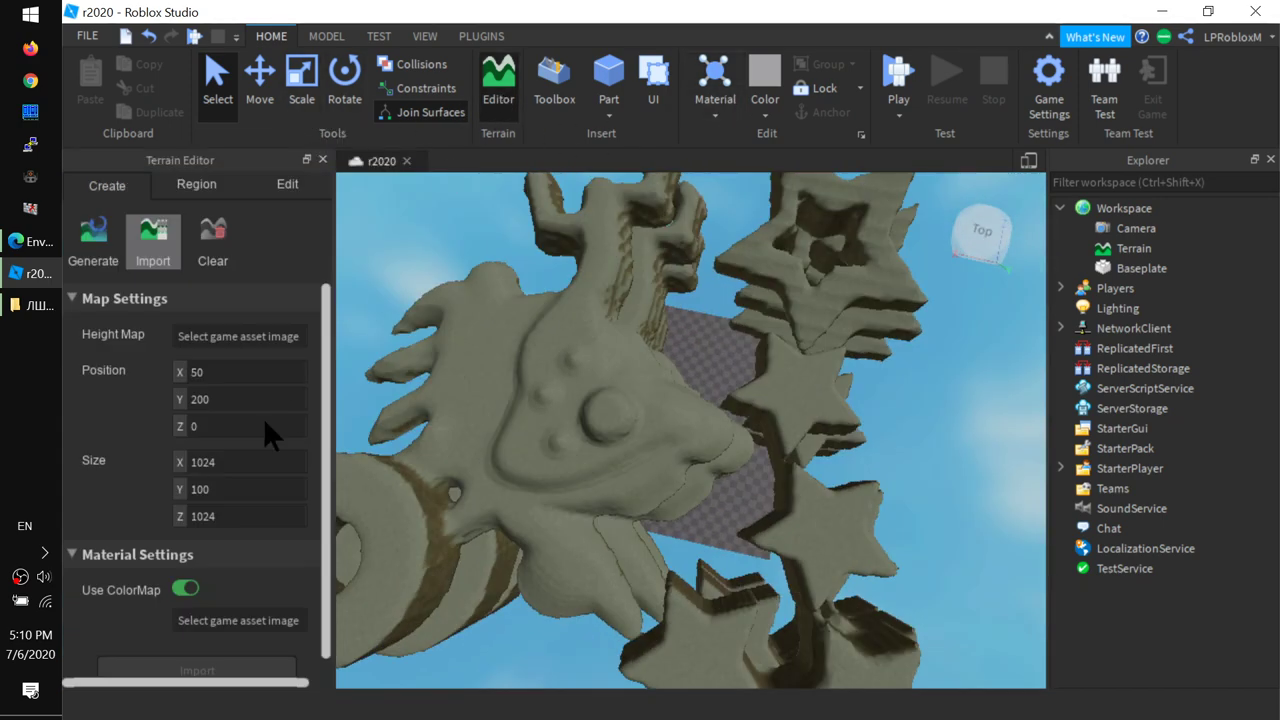
Step: Paint the grass material over part of the creature's face on the uppermost terrain layer
{"action": "left_click", "coordinate": [284, 182]}
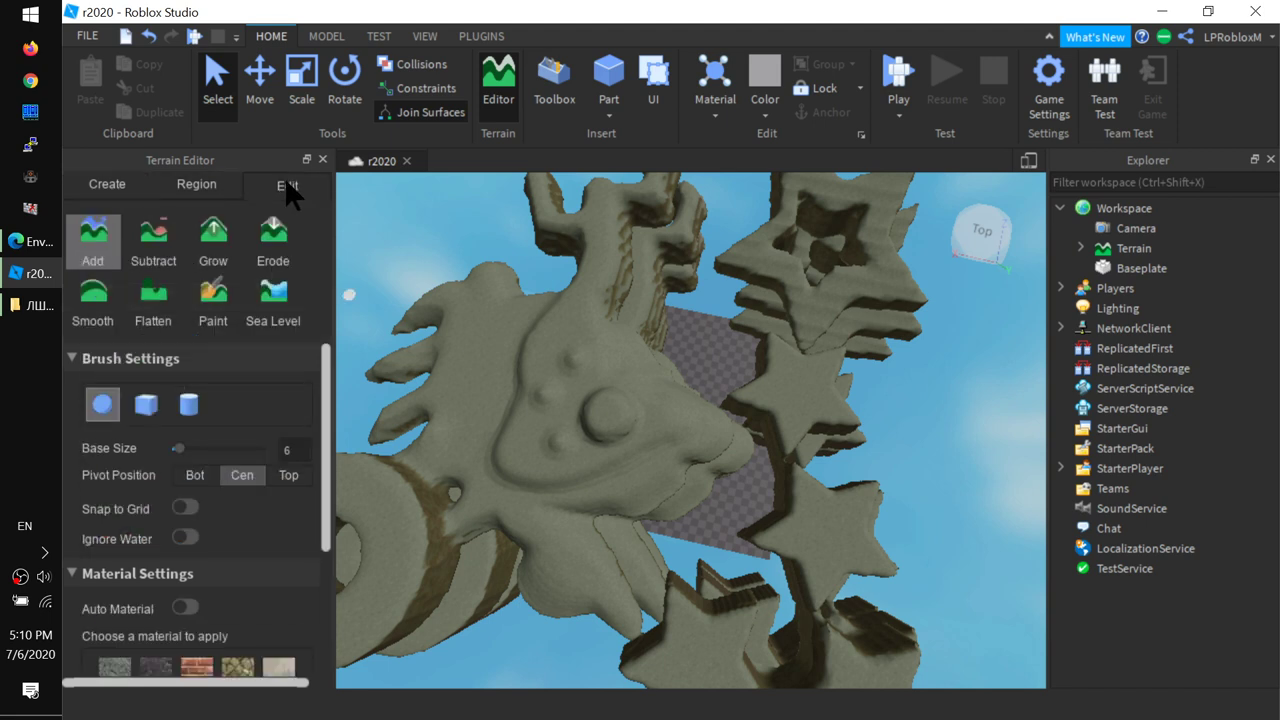
{"action": "left_click", "coordinate": [213, 294]}
{"action": "scroll", "coordinate": [290, 548], "scroll_direction": "down", "scroll_amount": 3}
{"action": "scroll", "coordinate": [290, 548], "scroll_direction": "down", "scroll_amount": 1}
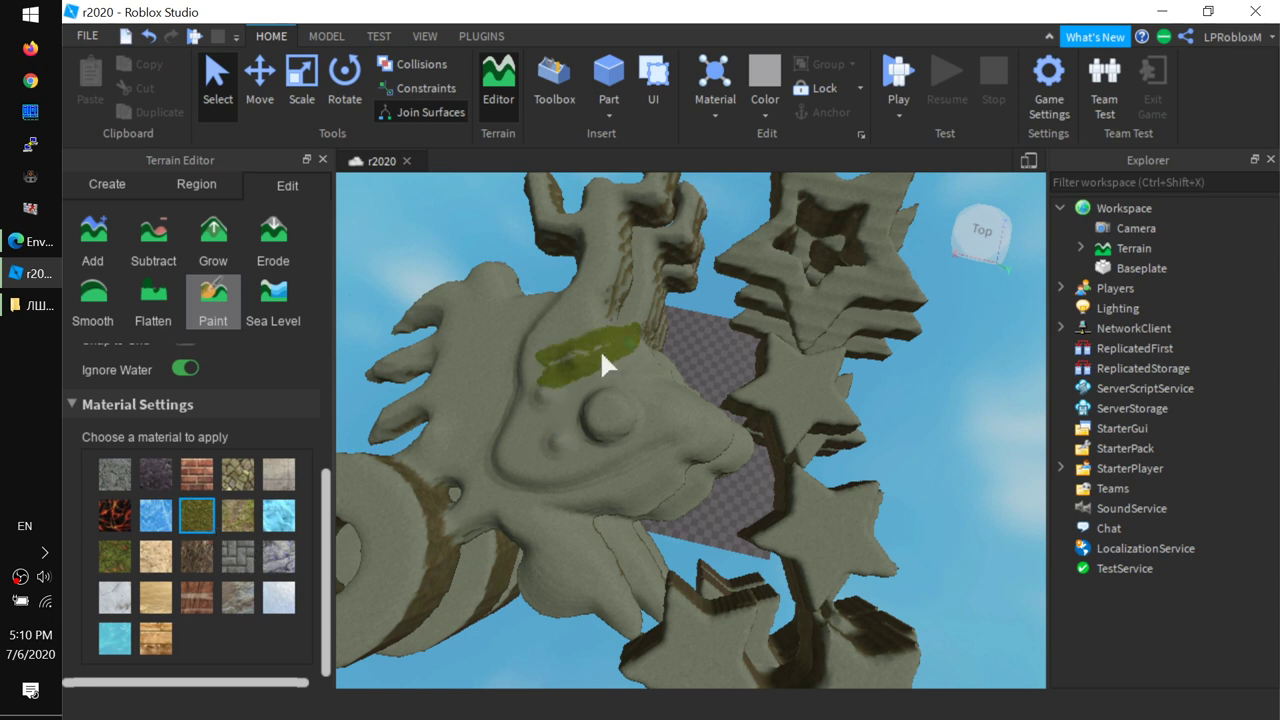
{"action": "mouse_move", "coordinate": [602, 355]}
{"action": "left_mouse_down"}
{"action": "mouse_move", "coordinate": [581, 309]}
{"action": "mouse_move", "coordinate": [562, 314]}
{"action": "mouse_move", "coordinate": [575, 404]}
{"action": "mouse_move", "coordinate": [543, 452]}
{"action": "mouse_move", "coordinate": [567, 447]}
{"action": "mouse_move", "coordinate": [545, 423]}
{"action": "mouse_move", "coordinate": [532, 454]}
{"action": "mouse_move", "coordinate": [520, 404]}
{"action": "mouse_move", "coordinate": [506, 436]}
{"action": "left_mouse_up"}
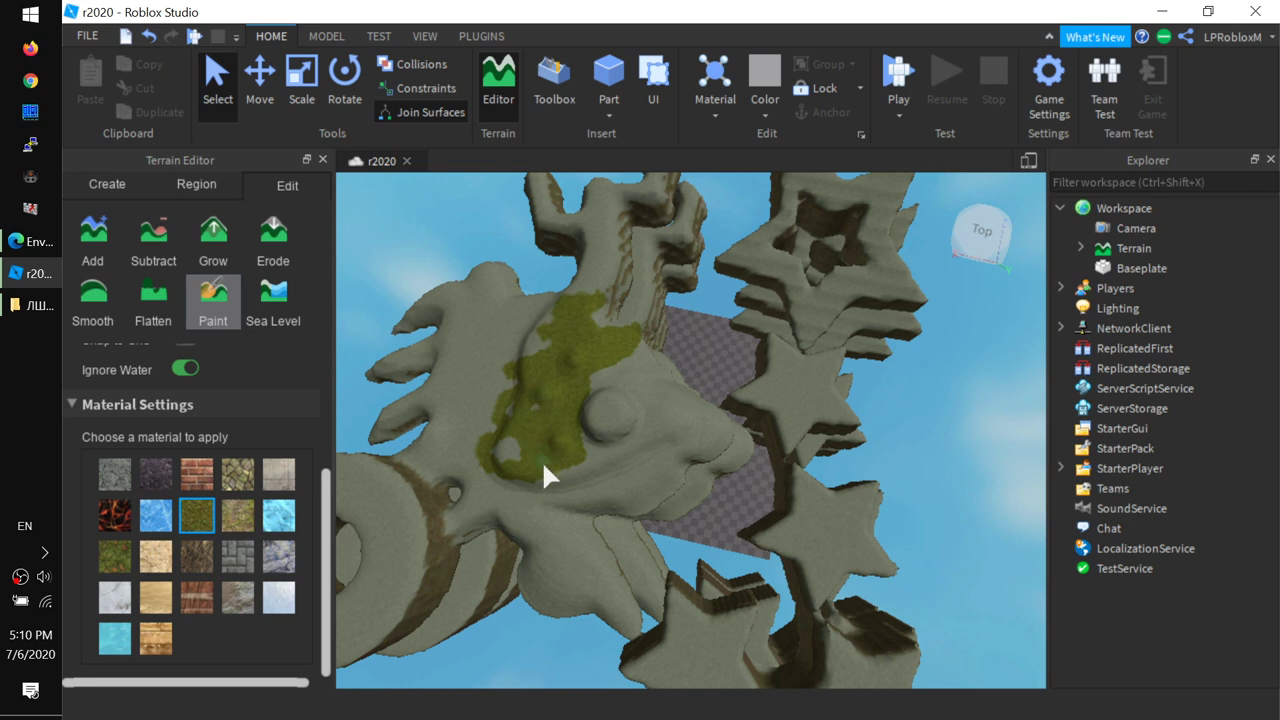
Step: Extend the painted grass beneath the creature's eye toward its mouth
{"action": "left_click_drag", "start_coordinate": [542, 475], "coordinate": [588, 482]}
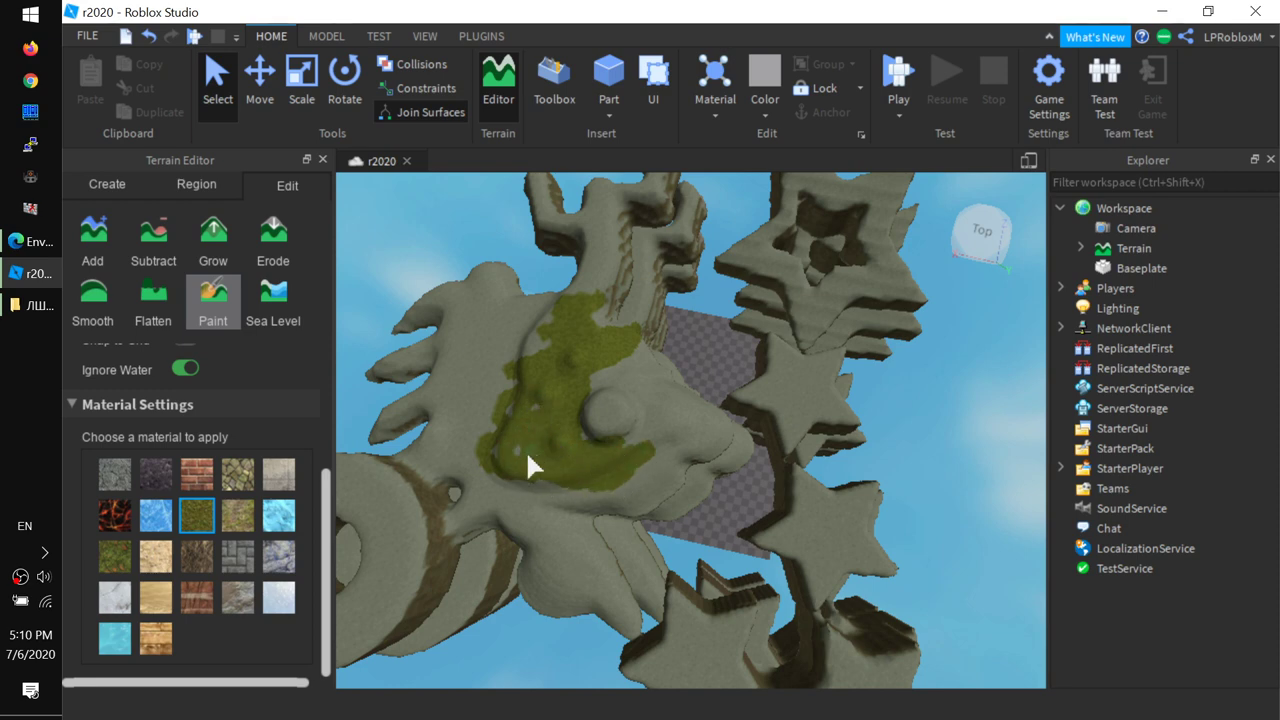
{"action": "mouse_move", "coordinate": [724, 436]}
{"action": "right_mouse_down"}
{"action": "mouse_move", "coordinate": [730, 468]}
{"action": "mouse_move", "coordinate": [730, 447]}
{"action": "mouse_move", "coordinate": [607, 447]}
{"action": "mouse_move", "coordinate": [302, 382]}
{"action": "right_mouse_up"}
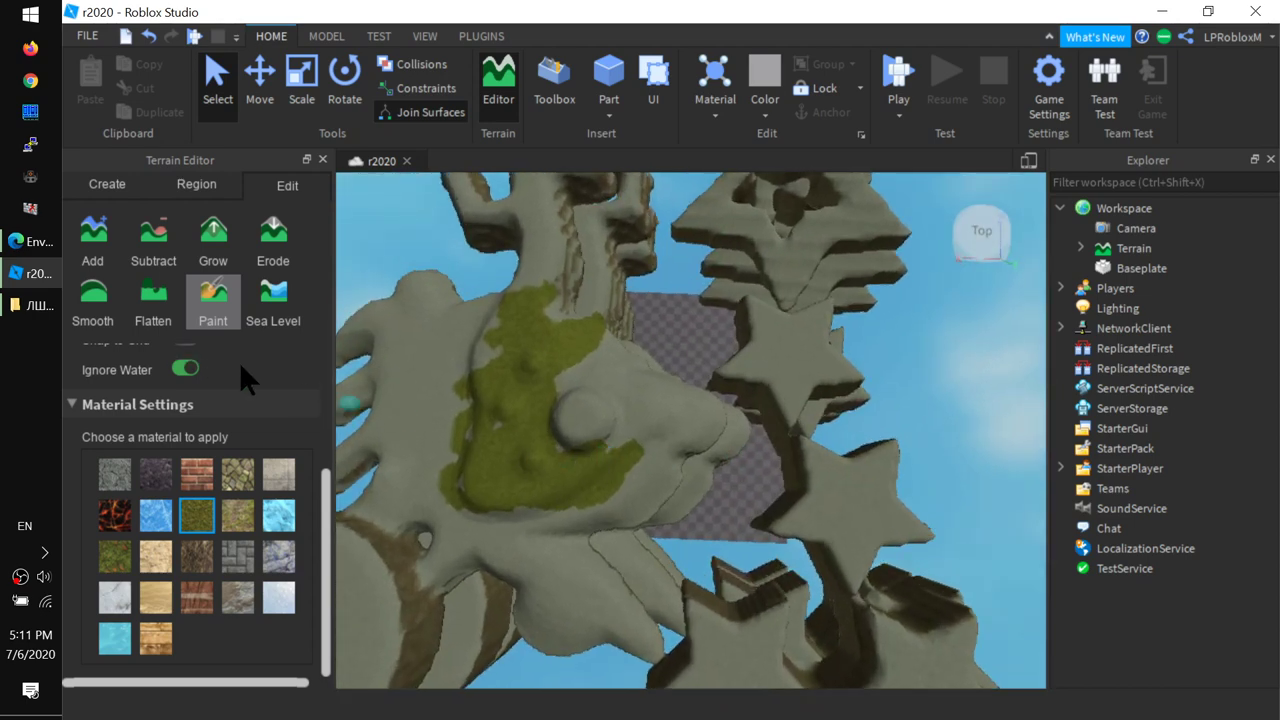
Step: Set the paint brush's base size to 23 and pivot position to Bot, and paint grass over the creature's forehead and eye
{"action": "scroll", "coordinate": [229, 364], "scroll_direction": "up", "scroll_amount": 2}
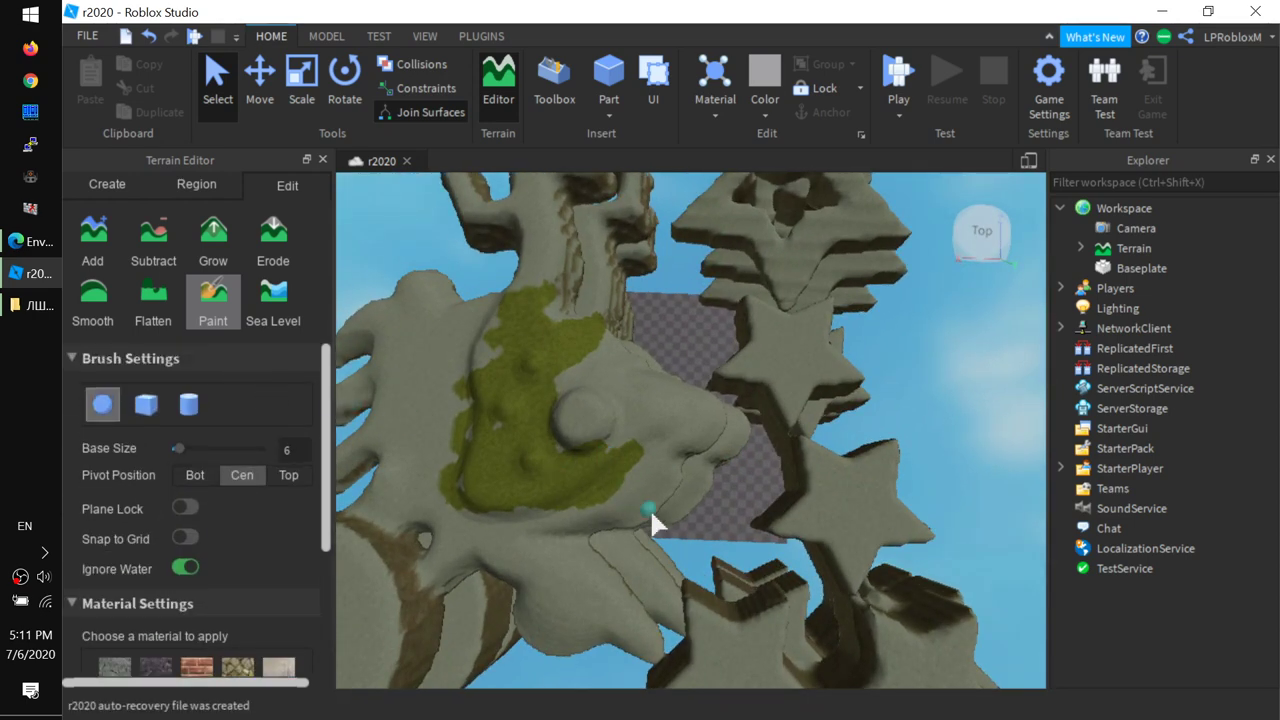
{"action": "right_click_drag", "start_coordinate": [650, 510], "coordinate": [650, 510]}
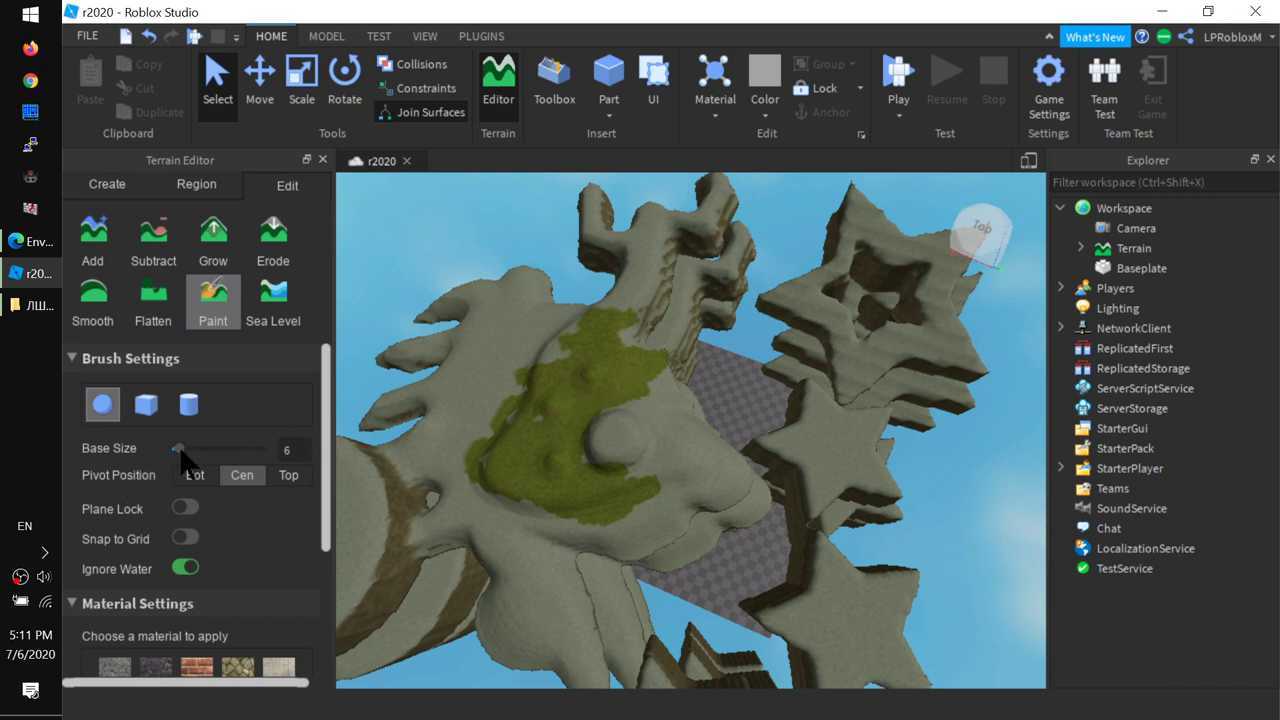
{"action": "left_click_drag", "start_coordinate": [176, 449], "coordinate": [204, 448]}
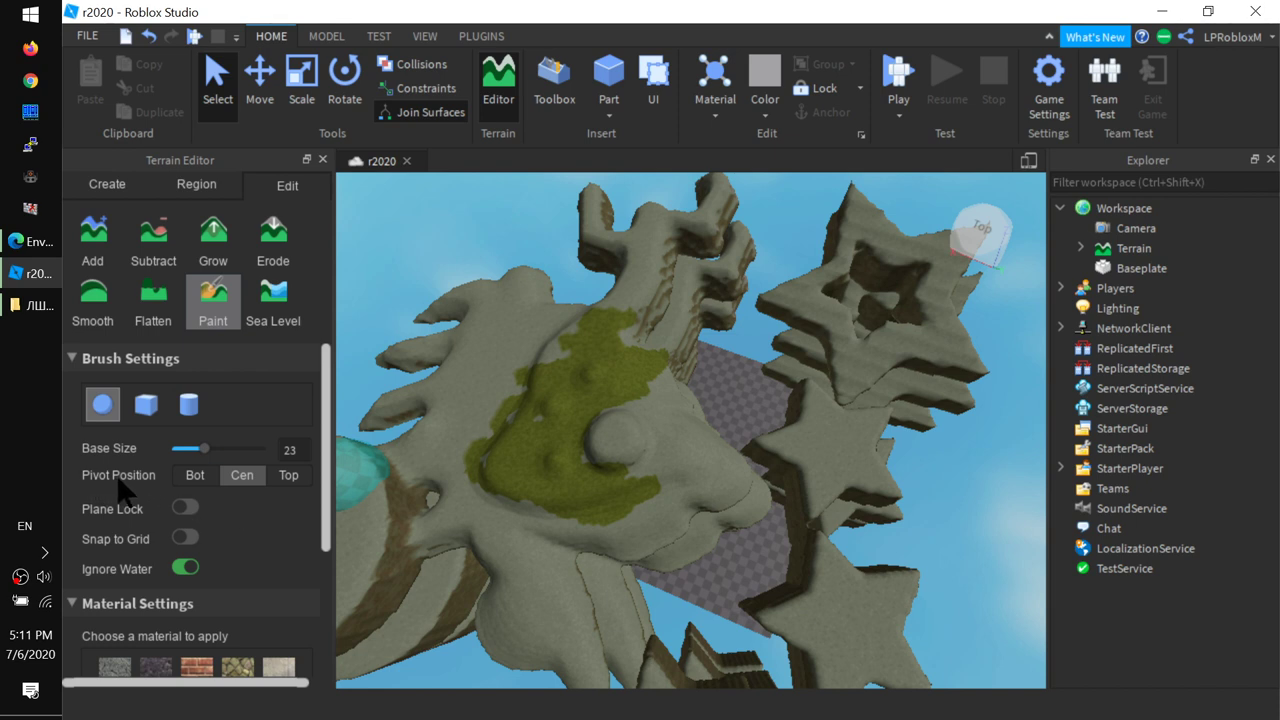
{"action": "left_click", "coordinate": [195, 476]}
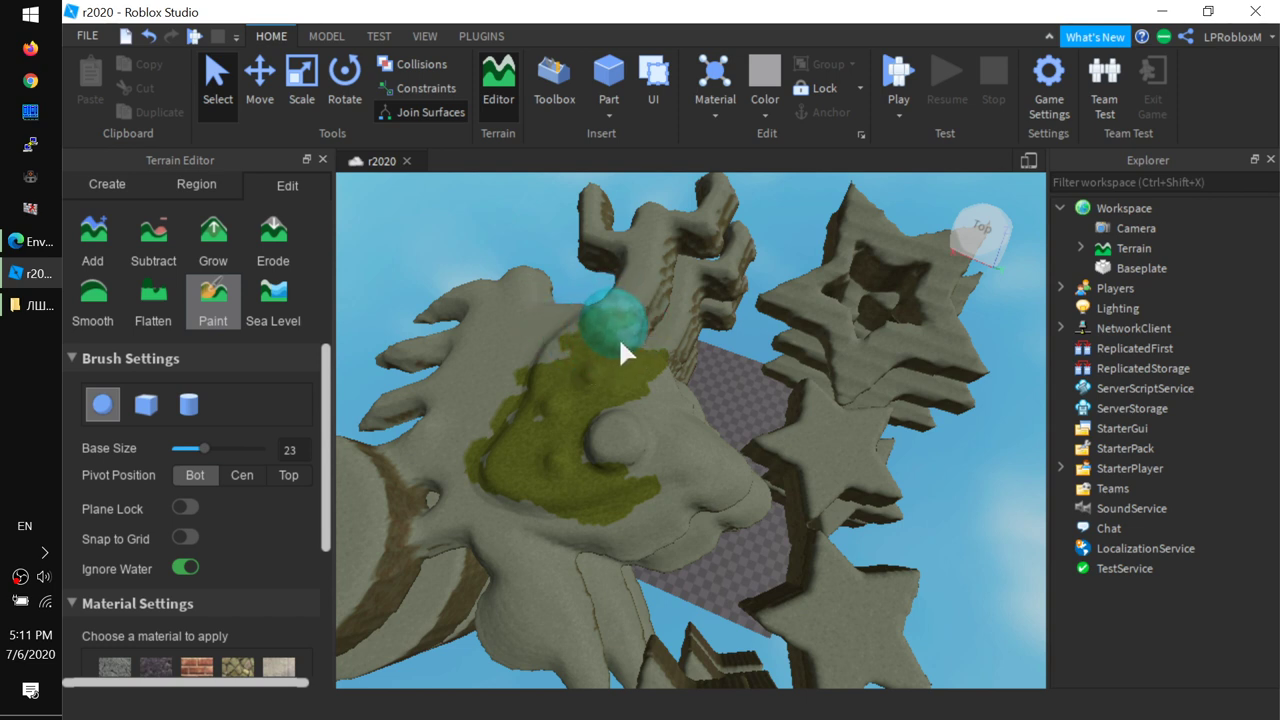
{"action": "mouse_move", "coordinate": [612, 356]}
{"action": "left_mouse_down"}
{"action": "mouse_move", "coordinate": [626, 351]}
{"action": "mouse_move", "coordinate": [540, 373]}
{"action": "left_mouse_up"}
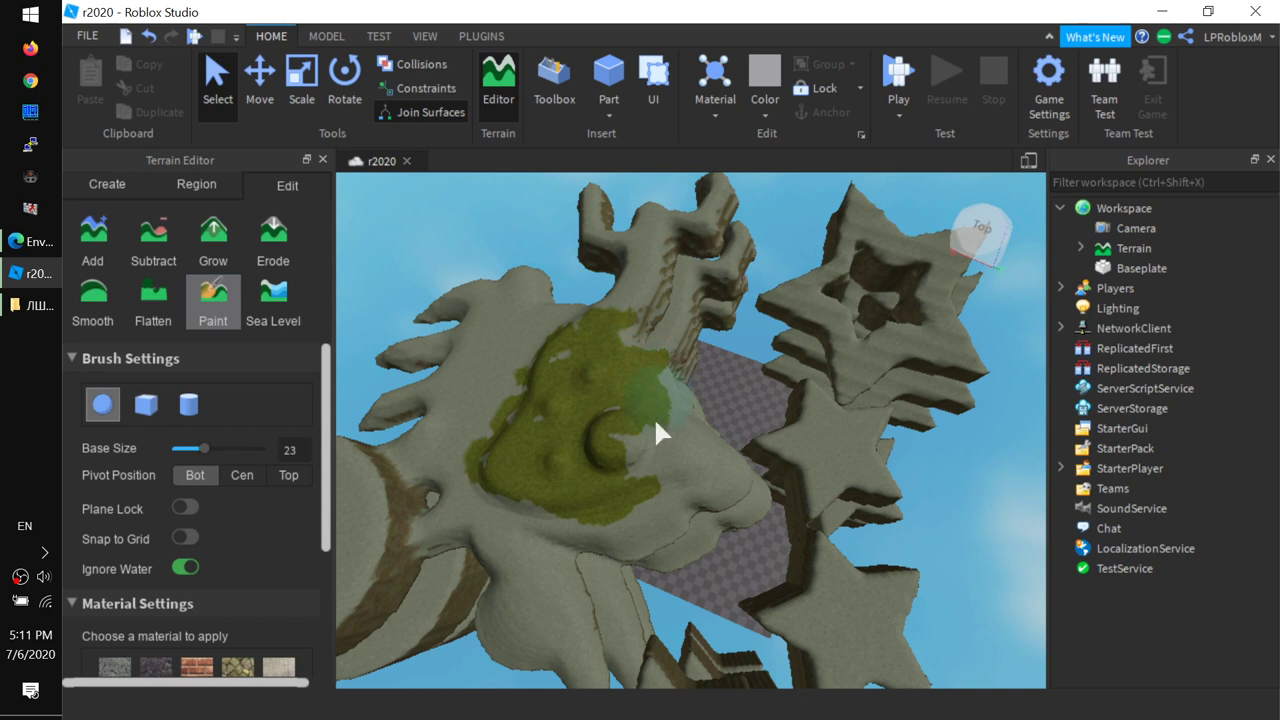
Step: Set the brush's pivot position to Top and paint grass over the creature's snout and the base of its antler
{"action": "left_click", "coordinate": [246, 478]}
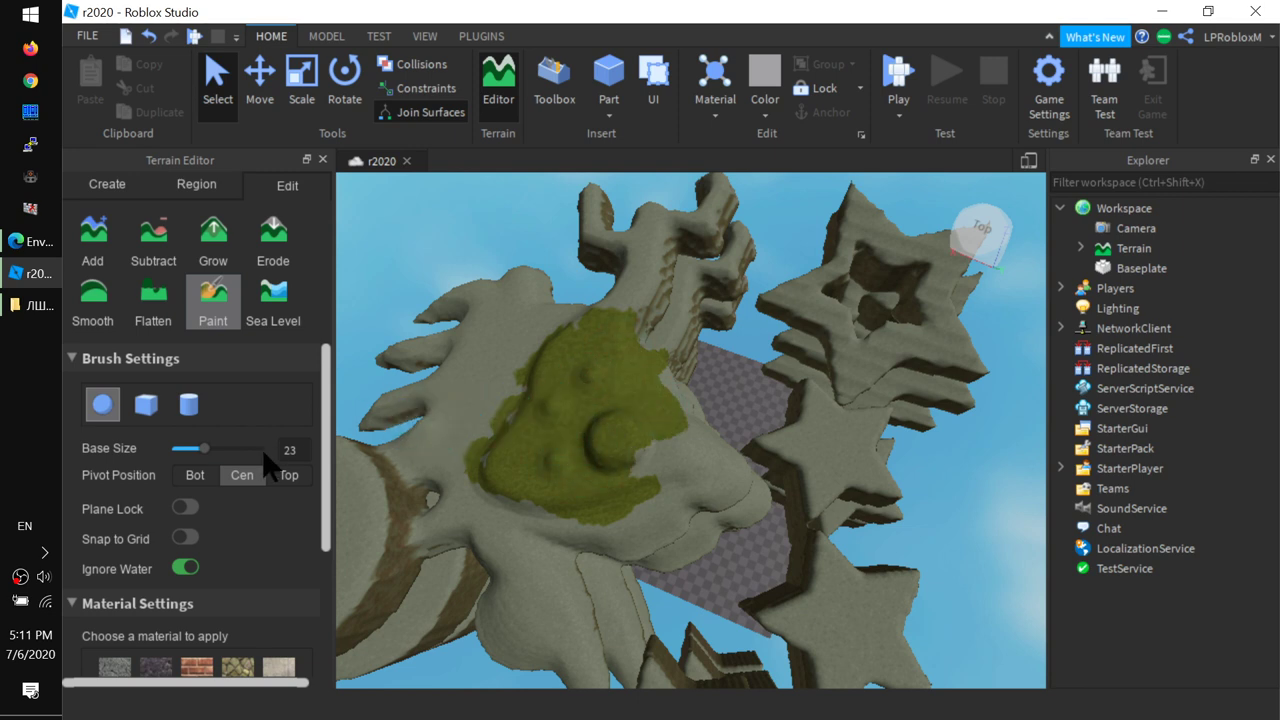
{"action": "left_click", "coordinate": [282, 476]}
{"action": "mouse_move", "coordinate": [666, 451]}
{"action": "left_mouse_down"}
{"action": "mouse_move", "coordinate": [672, 408]}
{"action": "mouse_move", "coordinate": [608, 362]}
{"action": "mouse_move", "coordinate": [620, 339]}
{"action": "left_mouse_up"}
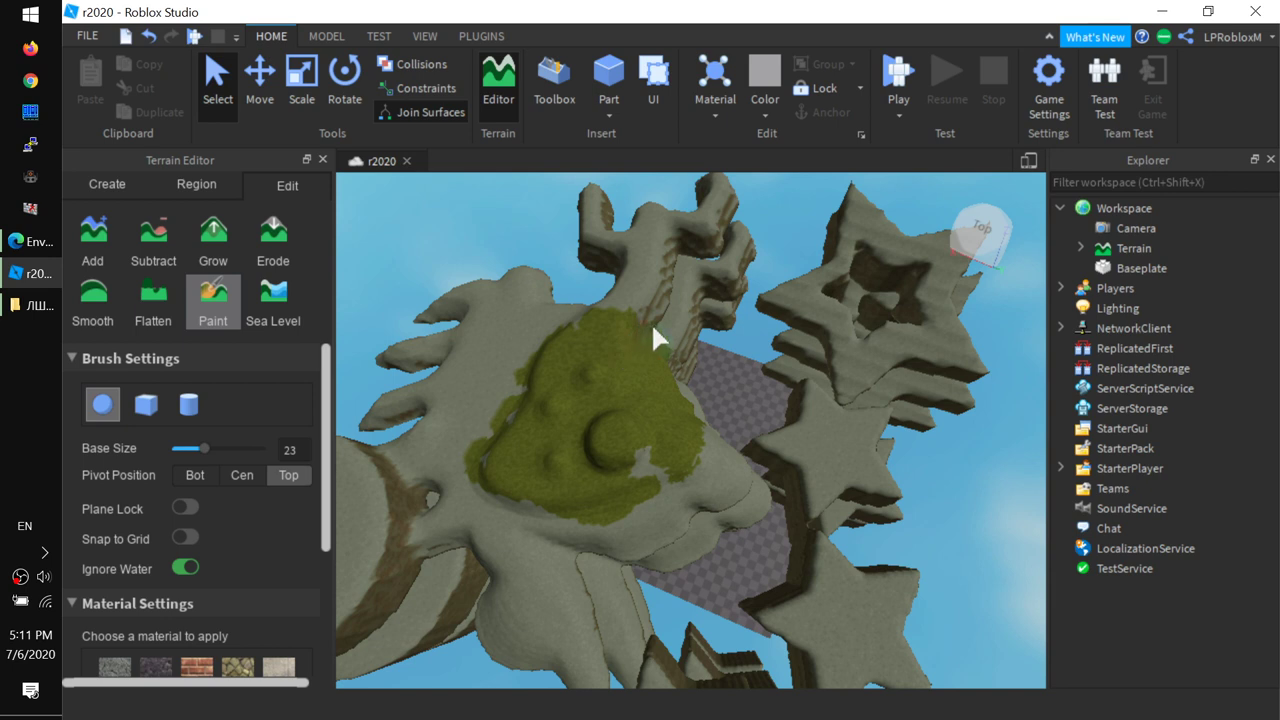
{"action": "left_click_drag", "start_coordinate": [646, 296], "coordinate": [625, 331]}
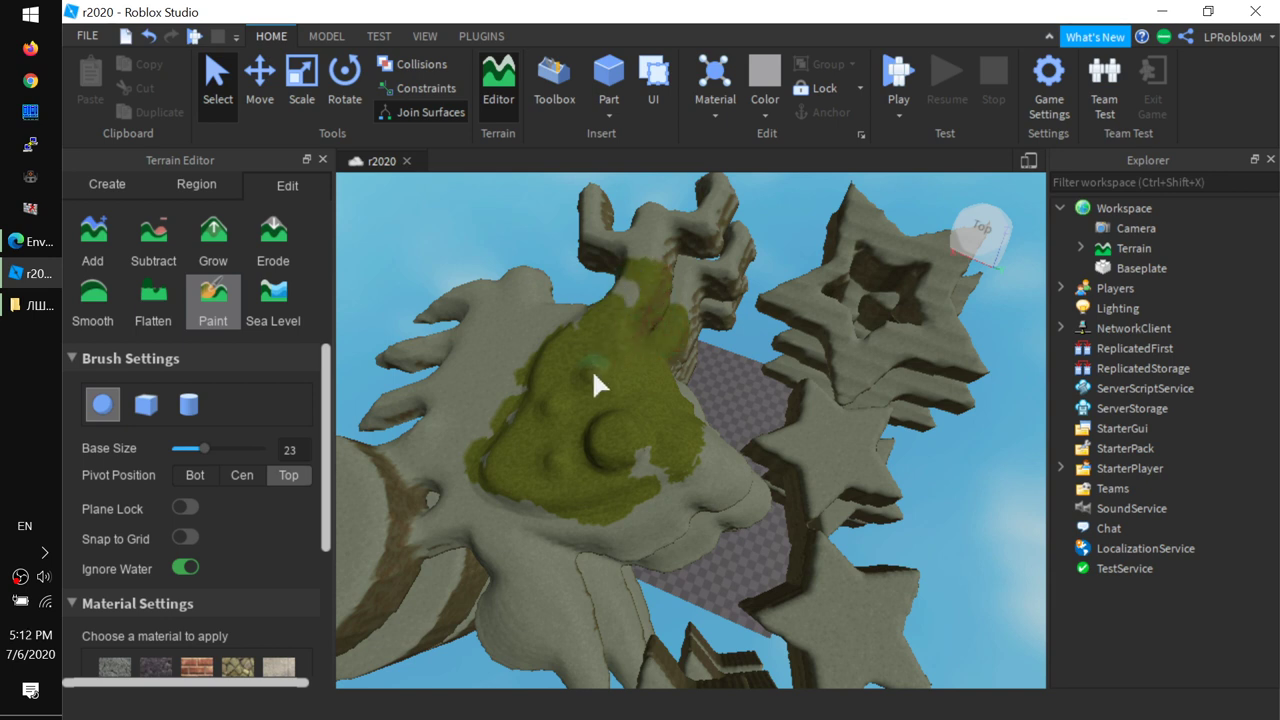
Step: Set the brush's pivot position back to Cen and undo all grass painting on the creature's head
{"action": "left_click", "coordinate": [248, 474]}
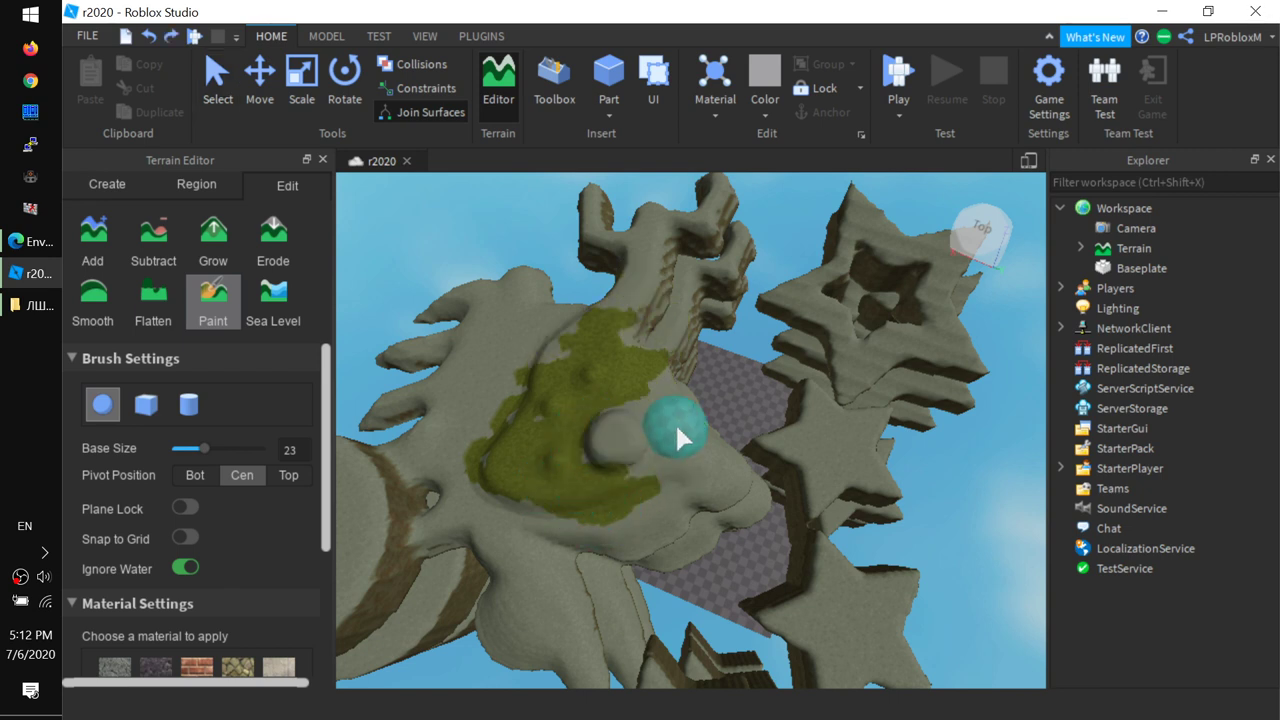
{"action": "key", "text": "ctrl+z"}
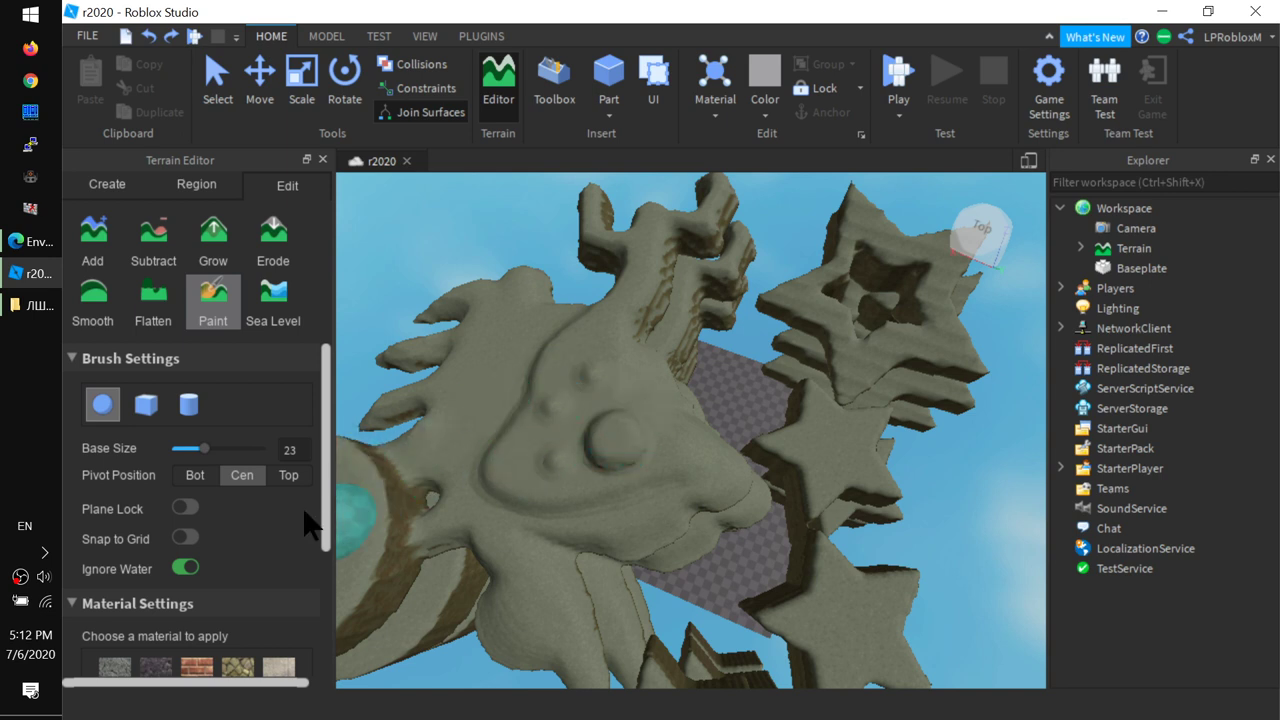
Step: Turn on Plane Lock for the paint brush
{"action": "left_click", "coordinate": [186, 507]}
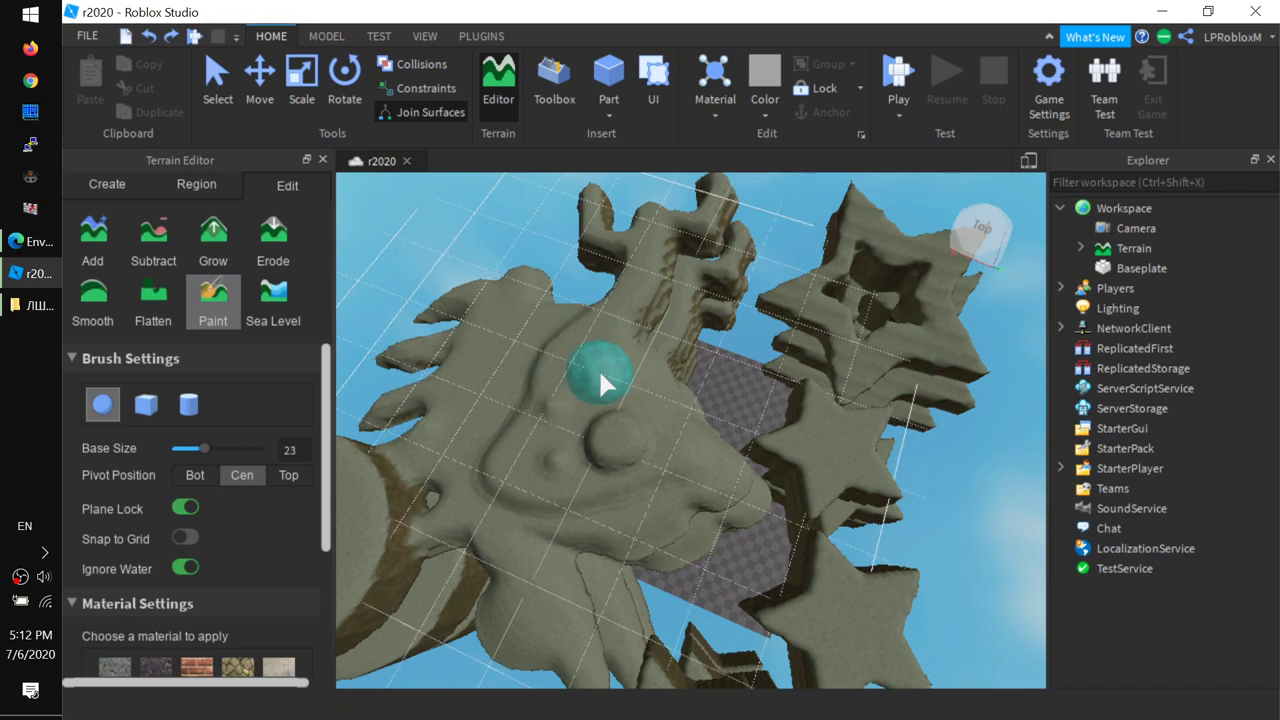
{"action": "scroll", "coordinate": [590, 379], "scroll_direction": "up", "scroll_amount": 3}
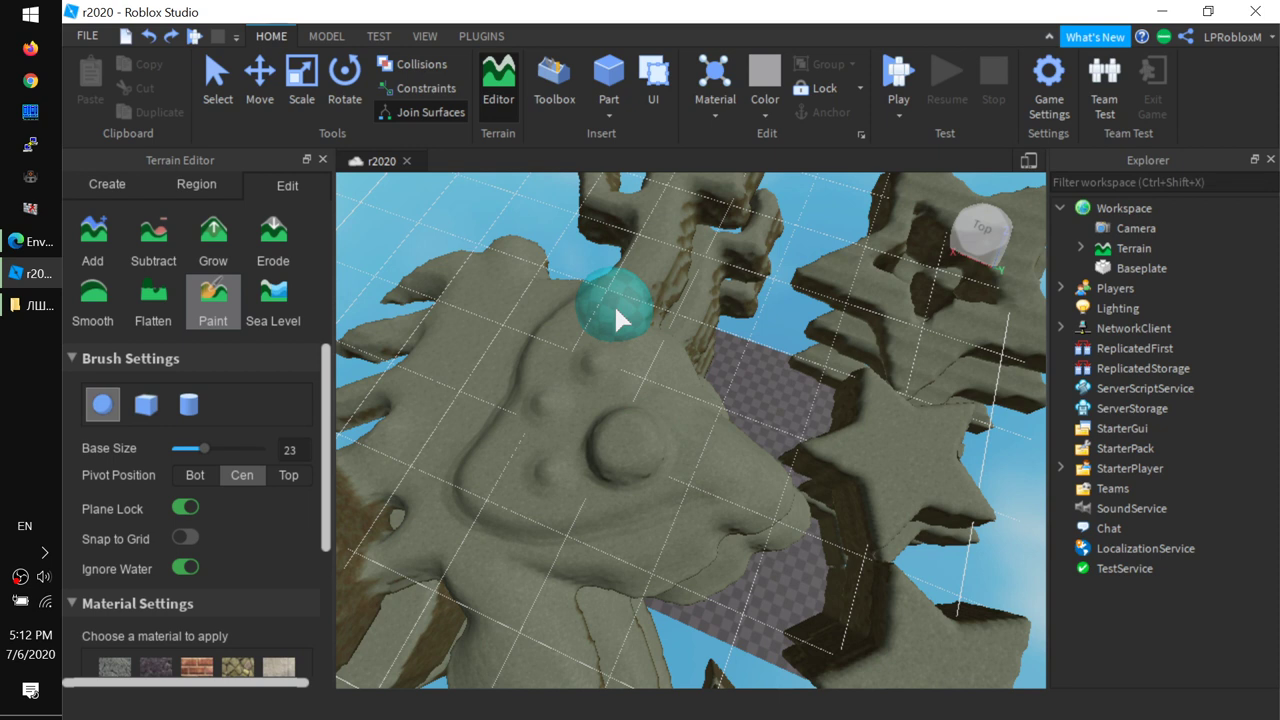
Step: Try painting grass across the creature's face and neck with the plane-locked brush, and undo those strokes
{"action": "left_click", "coordinate": [616, 312]}
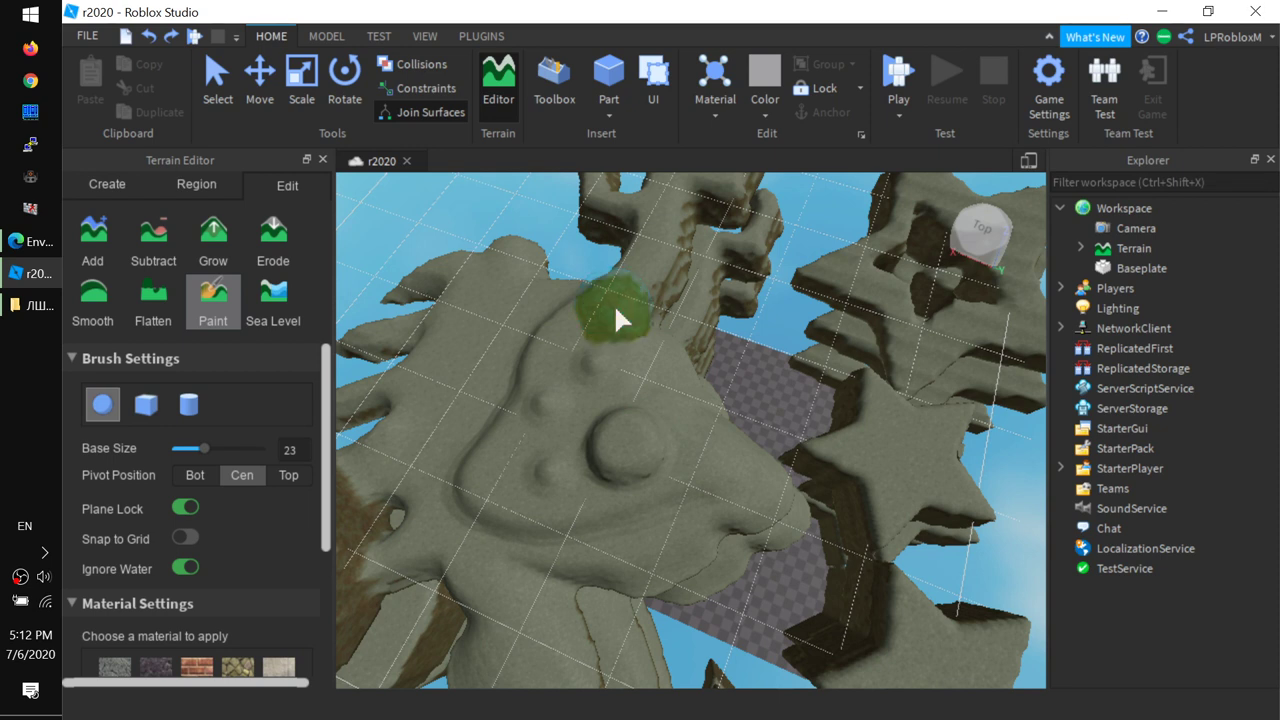
{"action": "mouse_move", "coordinate": [614, 303]}
{"action": "left_mouse_down"}
{"action": "mouse_move", "coordinate": [644, 338]}
{"action": "mouse_move", "coordinate": [536, 408]}
{"action": "mouse_move", "coordinate": [550, 331]}
{"action": "mouse_move", "coordinate": [633, 308]}
{"action": "mouse_move", "coordinate": [542, 381]}
{"action": "mouse_move", "coordinate": [461, 506]}
{"action": "mouse_move", "coordinate": [436, 503]}
{"action": "mouse_move", "coordinate": [499, 388]}
{"action": "mouse_move", "coordinate": [414, 372]}
{"action": "mouse_move", "coordinate": [509, 406]}
{"action": "mouse_move", "coordinate": [669, 358]}
{"action": "mouse_move", "coordinate": [582, 460]}
{"action": "mouse_move", "coordinate": [525, 464]}
{"action": "mouse_move", "coordinate": [634, 523]}
{"action": "mouse_move", "coordinate": [616, 436]}
{"action": "left_mouse_up"}
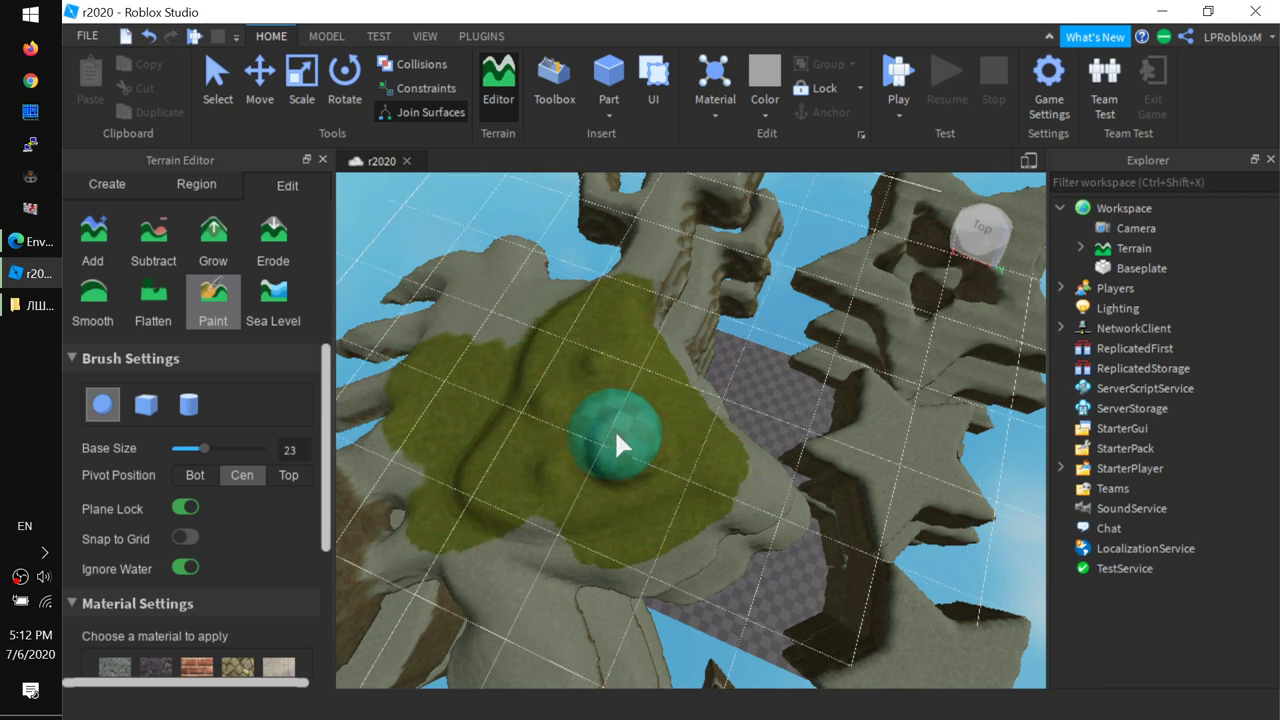
{"action": "key", "text": "ctrl+z"}
{"action": "key", "text": "ctrl+z"}
{"action": "key", "text": "ctrl+z"}
{"action": "key", "text": "ctrl+z"}
{"action": "key", "text": "ctrl+z"}
{"action": "key", "text": "ctrl+z"}
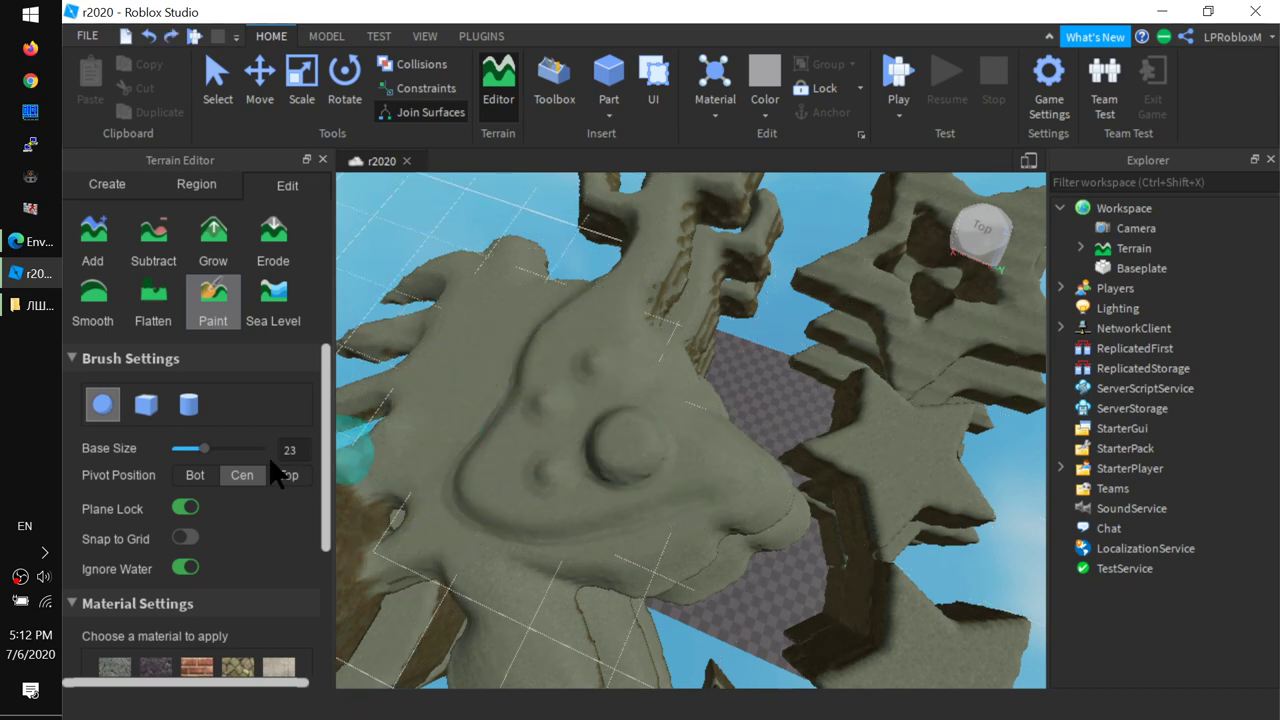
Step: Set the brush's base size to 8 and paint grass over the creature's raised face, one antler and the neighboring star
{"action": "left_click_drag", "start_coordinate": [205, 450], "coordinate": [184, 456]}
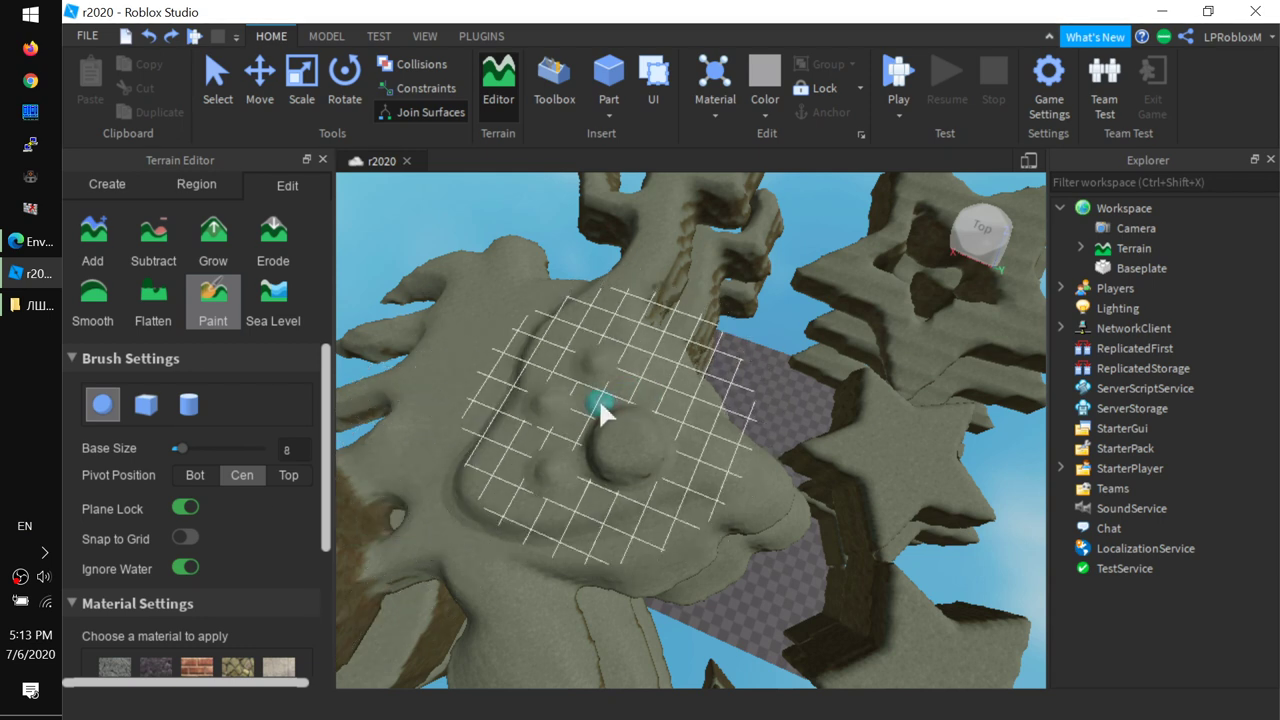
{"action": "mouse_move", "coordinate": [603, 405]}
{"action": "left_mouse_down"}
{"action": "mouse_move", "coordinate": [562, 348]}
{"action": "mouse_move", "coordinate": [512, 318]}
{"action": "mouse_move", "coordinate": [595, 368]}
{"action": "mouse_move", "coordinate": [522, 372]}
{"action": "mouse_move", "coordinate": [545, 347]}
{"action": "mouse_move", "coordinate": [643, 456]}
{"action": "mouse_move", "coordinate": [571, 350]}
{"action": "mouse_move", "coordinate": [612, 427]}
{"action": "mouse_move", "coordinate": [629, 353]}
{"action": "mouse_move", "coordinate": [624, 434]}
{"action": "mouse_move", "coordinate": [565, 340]}
{"action": "mouse_move", "coordinate": [541, 428]}
{"action": "mouse_move", "coordinate": [489, 452]}
{"action": "mouse_move", "coordinate": [593, 373]}
{"action": "mouse_move", "coordinate": [511, 512]}
{"action": "mouse_move", "coordinate": [471, 549]}
{"action": "mouse_move", "coordinate": [511, 430]}
{"action": "mouse_move", "coordinate": [617, 380]}
{"action": "mouse_move", "coordinate": [628, 442]}
{"action": "mouse_move", "coordinate": [522, 496]}
{"action": "mouse_move", "coordinate": [455, 502]}
{"action": "mouse_move", "coordinate": [746, 447]}
{"action": "mouse_move", "coordinate": [791, 417]}
{"action": "mouse_move", "coordinate": [416, 388]}
{"action": "mouse_move", "coordinate": [841, 372]}
{"action": "mouse_move", "coordinate": [664, 342]}
{"action": "mouse_move", "coordinate": [673, 289]}
{"action": "mouse_move", "coordinate": [598, 317]}
{"action": "mouse_move", "coordinate": [695, 265]}
{"action": "mouse_move", "coordinate": [588, 237]}
{"action": "mouse_move", "coordinate": [585, 204]}
{"action": "mouse_move", "coordinate": [736, 190]}
{"action": "mouse_move", "coordinate": [564, 289]}
{"action": "mouse_move", "coordinate": [697, 377]}
{"action": "mouse_move", "coordinate": [465, 378]}
{"action": "mouse_move", "coordinate": [371, 586]}
{"action": "left_mouse_up"}
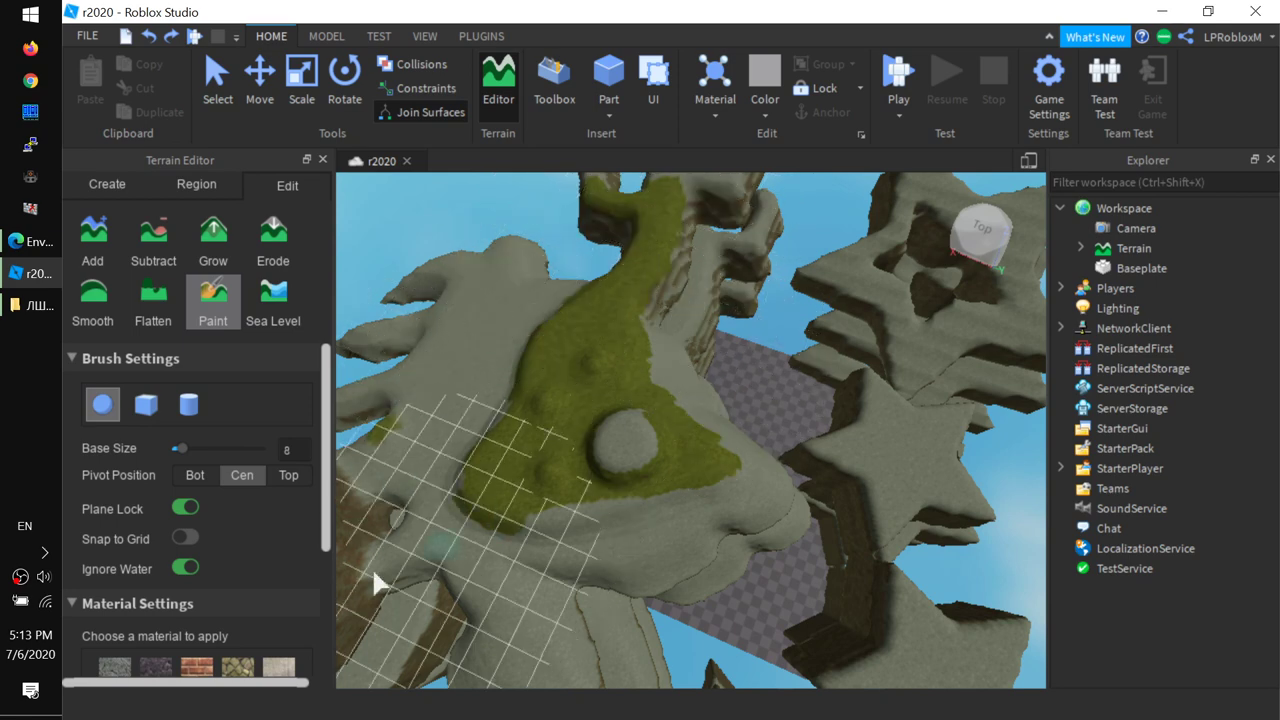
{"action": "mouse_move", "coordinate": [488, 545]}
{"action": "left_mouse_down"}
{"action": "mouse_move", "coordinate": [522, 505]}
{"action": "mouse_move", "coordinate": [785, 493]}
{"action": "mouse_move", "coordinate": [754, 417]}
{"action": "mouse_move", "coordinate": [521, 329]}
{"action": "mouse_move", "coordinate": [702, 399]}
{"action": "mouse_move", "coordinate": [901, 428]}
{"action": "mouse_move", "coordinate": [898, 481]}
{"action": "mouse_move", "coordinate": [856, 387]}
{"action": "mouse_move", "coordinate": [838, 446]}
{"action": "mouse_move", "coordinate": [921, 454]}
{"action": "mouse_move", "coordinate": [853, 443]}
{"action": "mouse_move", "coordinate": [849, 548]}
{"action": "mouse_move", "coordinate": [936, 536]}
{"action": "mouse_move", "coordinate": [945, 554]}
{"action": "mouse_move", "coordinate": [917, 515]}
{"action": "mouse_move", "coordinate": [995, 504]}
{"action": "mouse_move", "coordinate": [934, 438]}
{"action": "mouse_move", "coordinate": [962, 353]}
{"action": "mouse_move", "coordinate": [853, 248]}
{"action": "mouse_move", "coordinate": [874, 237]}
{"action": "mouse_move", "coordinate": [1065, 263]}
{"action": "mouse_move", "coordinate": [815, 209]}
{"action": "mouse_move", "coordinate": [859, 214]}
{"action": "mouse_move", "coordinate": [978, 157]}
{"action": "mouse_move", "coordinate": [941, 200]}
{"action": "mouse_move", "coordinate": [770, 309]}
{"action": "mouse_move", "coordinate": [837, 289]}
{"action": "mouse_move", "coordinate": [921, 493]}
{"action": "mouse_move", "coordinate": [646, 403]}
{"action": "mouse_move", "coordinate": [612, 364]}
{"action": "mouse_move", "coordinate": [378, 303]}
{"action": "mouse_move", "coordinate": [480, 434]}
{"action": "mouse_move", "coordinate": [505, 596]}
{"action": "mouse_move", "coordinate": [390, 667]}
{"action": "mouse_move", "coordinate": [673, 671]}
{"action": "mouse_move", "coordinate": [847, 350]}
{"action": "mouse_move", "coordinate": [698, 441]}
{"action": "mouse_move", "coordinate": [832, 474]}
{"action": "mouse_move", "coordinate": [801, 371]}
{"action": "mouse_move", "coordinate": [987, 538]}
{"action": "mouse_move", "coordinate": [870, 627]}
{"action": "mouse_move", "coordinate": [964, 326]}
{"action": "mouse_move", "coordinate": [1024, 340]}
{"action": "mouse_move", "coordinate": [582, 317]}
{"action": "mouse_move", "coordinate": [617, 340]}
{"action": "mouse_move", "coordinate": [595, 434]}
{"action": "mouse_move", "coordinate": [460, 470]}
{"action": "mouse_move", "coordinate": [301, 487]}
{"action": "left_mouse_up"}
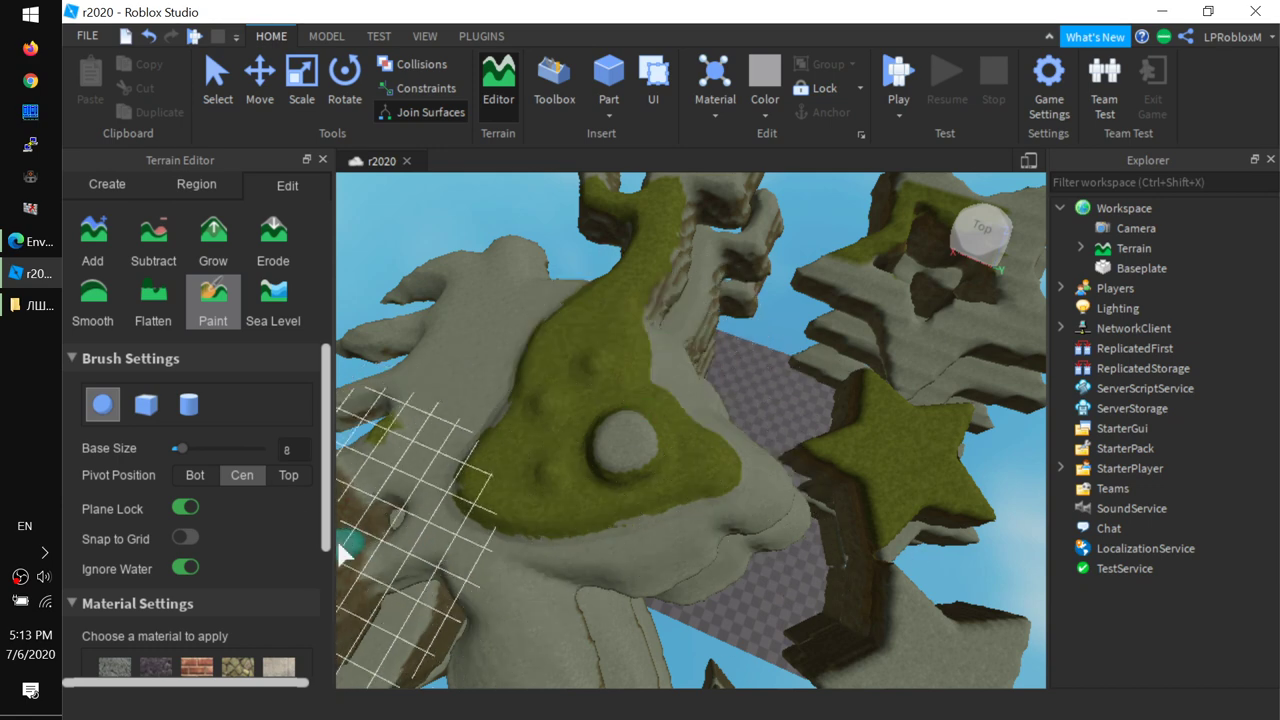
Step: Turn on Snap to Grid, paint grass patches along the creature's mane, neck and jaw, and turn Snap to Grid off
{"action": "left_click", "coordinate": [190, 537]}
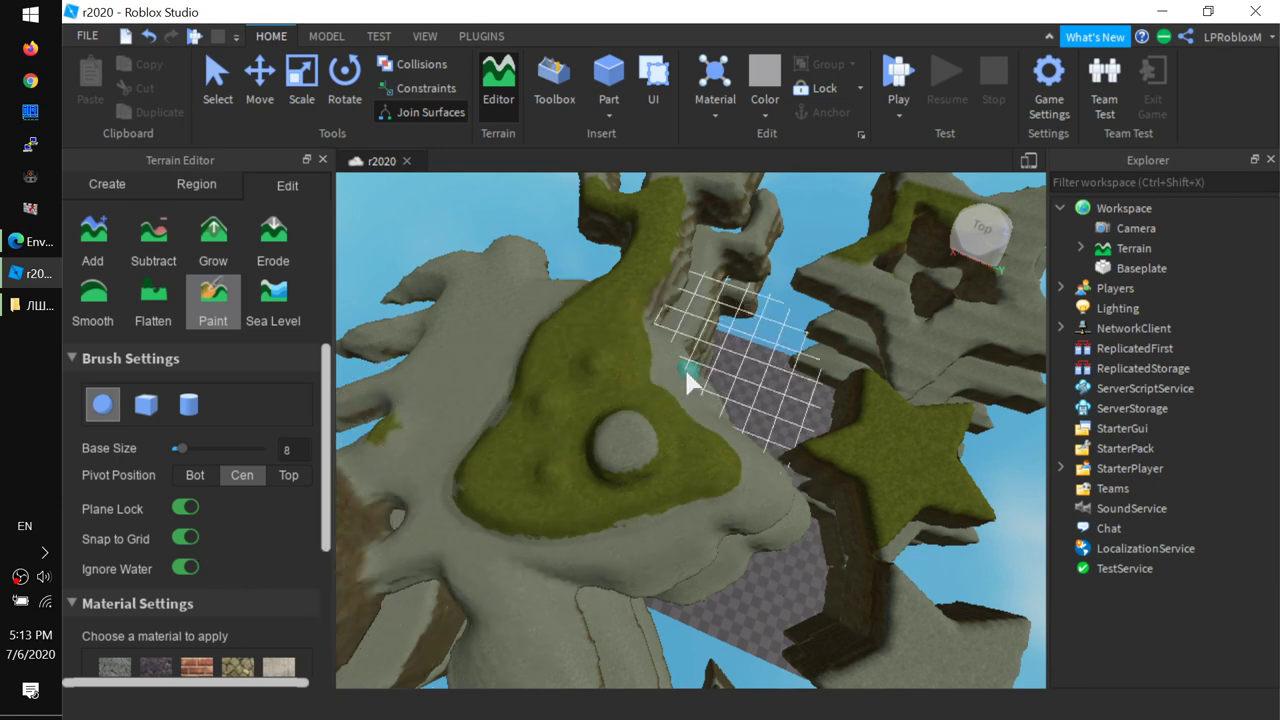
{"action": "mouse_move", "coordinate": [676, 367]}
{"action": "left_mouse_down"}
{"action": "mouse_move", "coordinate": [773, 445]}
{"action": "mouse_move", "coordinate": [751, 494]}
{"action": "mouse_move", "coordinate": [603, 594]}
{"action": "mouse_move", "coordinate": [529, 601]}
{"action": "mouse_move", "coordinate": [442, 573]}
{"action": "mouse_move", "coordinate": [408, 510]}
{"action": "mouse_move", "coordinate": [408, 449]}
{"action": "mouse_move", "coordinate": [493, 329]}
{"action": "left_mouse_up"}
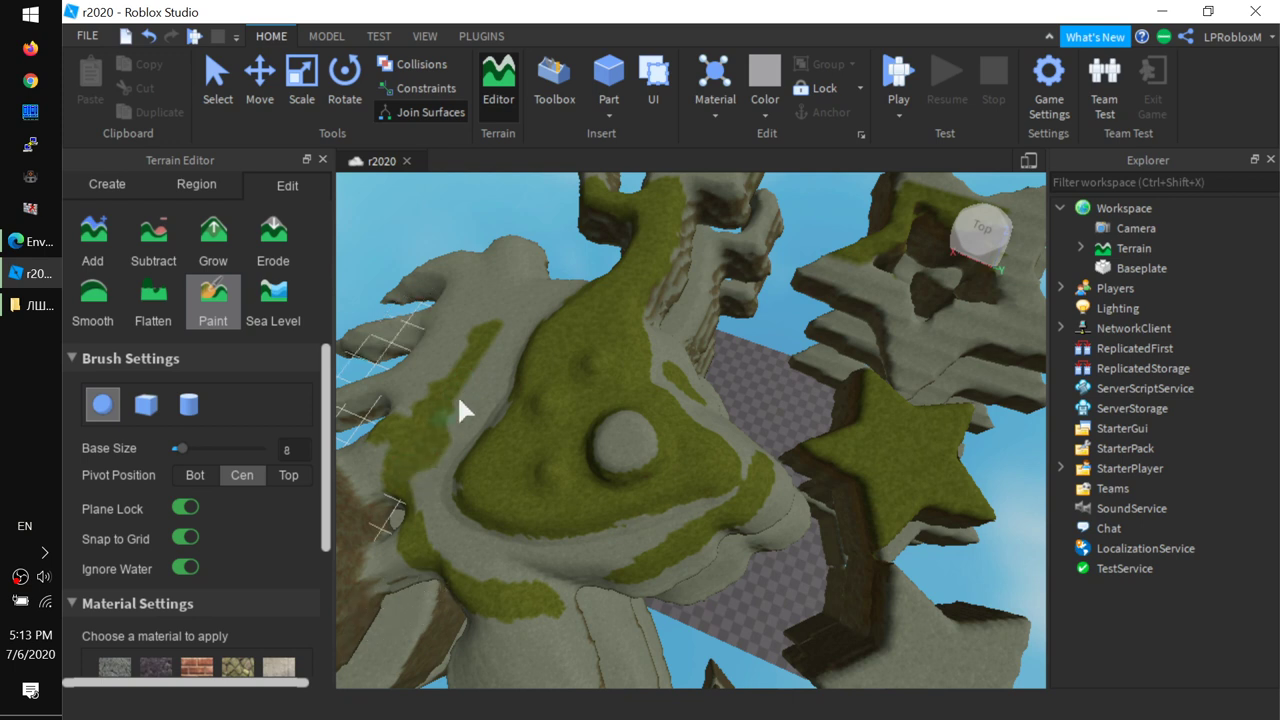
{"action": "mouse_move", "coordinate": [437, 382]}
{"action": "left_mouse_down"}
{"action": "mouse_move", "coordinate": [523, 280]}
{"action": "mouse_move", "coordinate": [464, 340]}
{"action": "left_mouse_up"}
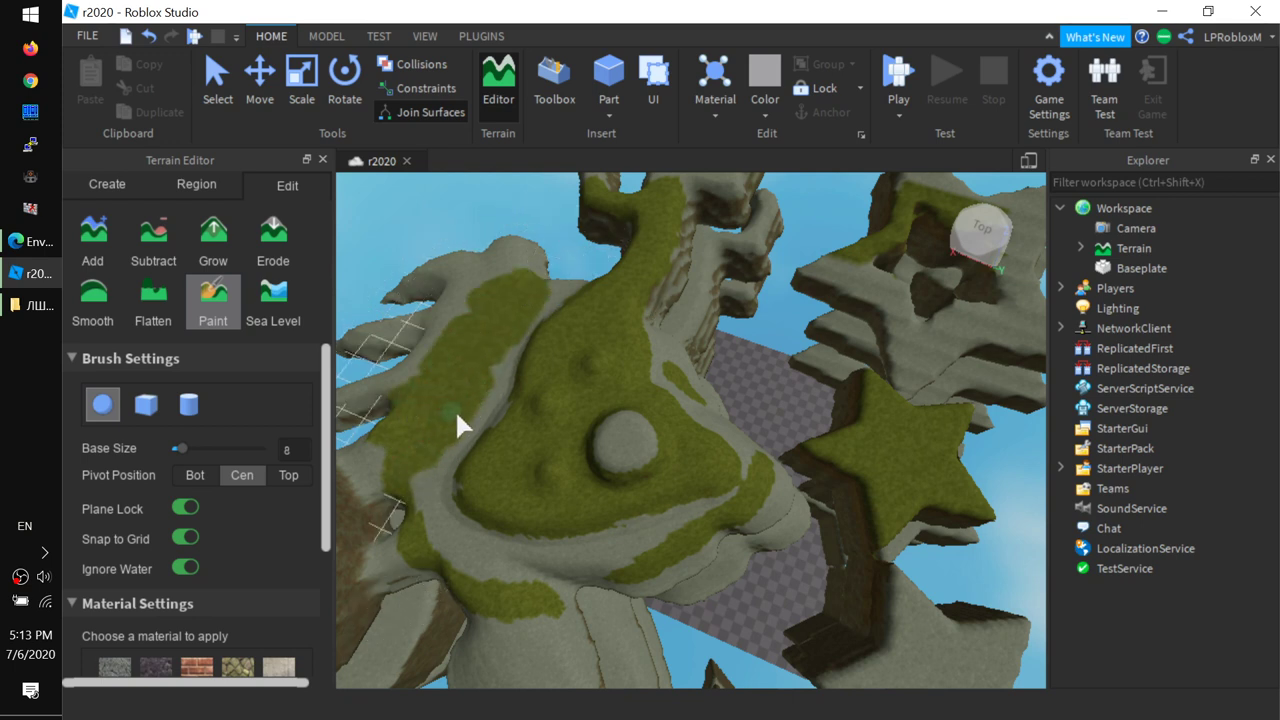
{"action": "mouse_move", "coordinate": [457, 415]}
{"action": "left_mouse_down"}
{"action": "mouse_move", "coordinate": [536, 263]}
{"action": "mouse_move", "coordinate": [529, 362]}
{"action": "mouse_move", "coordinate": [507, 366]}
{"action": "mouse_move", "coordinate": [521, 303]}
{"action": "left_mouse_up"}
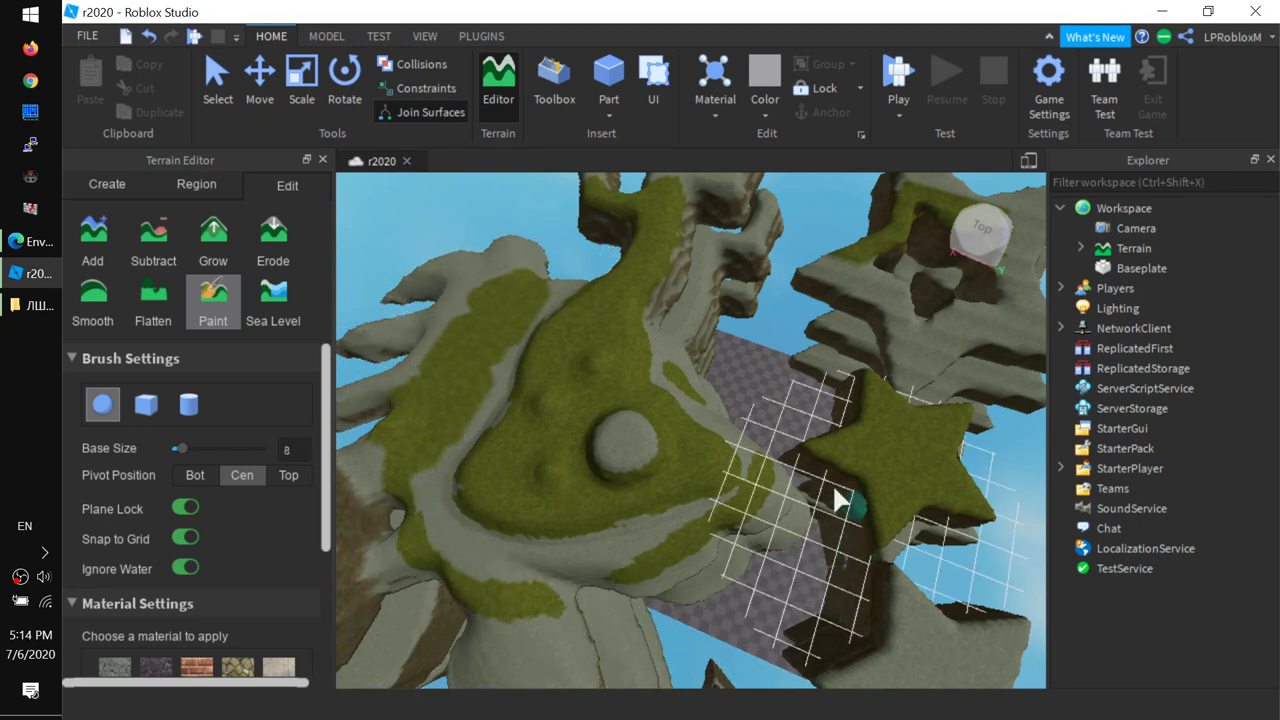
{"action": "left_click", "coordinate": [186, 540]}
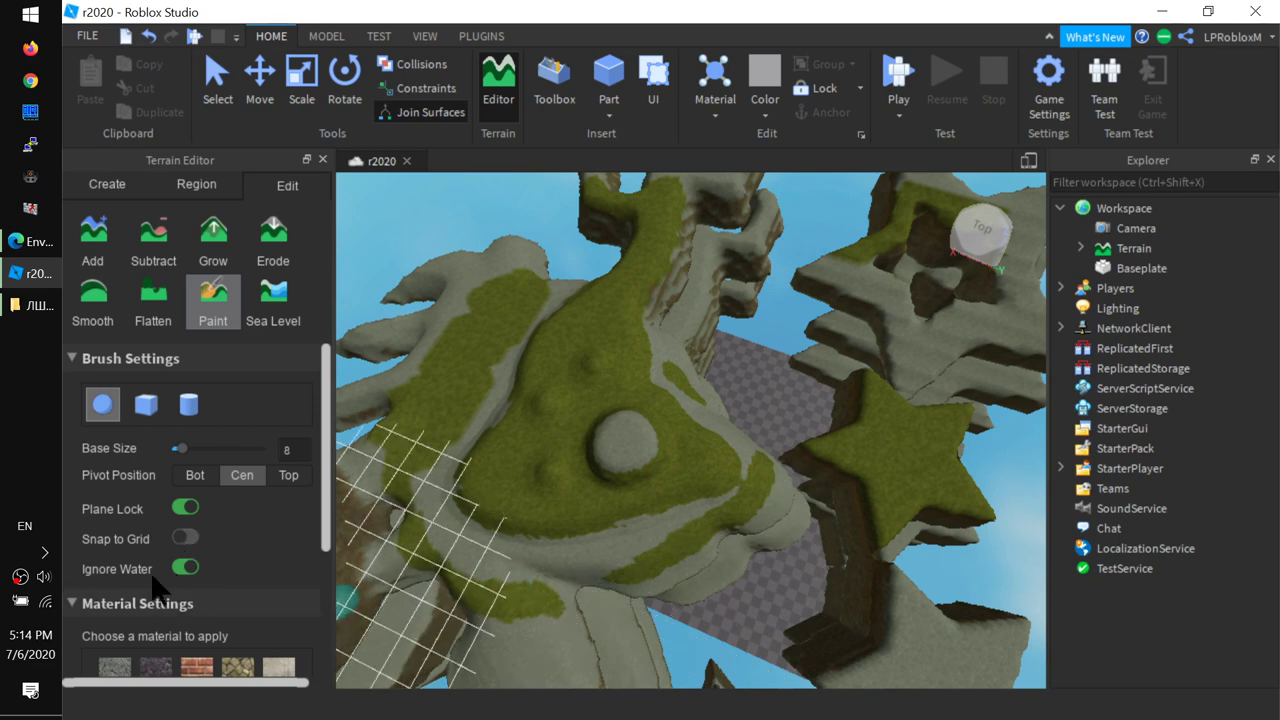
Step: Examine the Paint tool's brush settings, including Ignore Water, and its list of materials
{"action": "scroll", "coordinate": [229, 563], "scroll_direction": "down", "scroll_amount": 4}
{"action": "scroll", "coordinate": [235, 428], "scroll_direction": "up", "scroll_amount": 4}
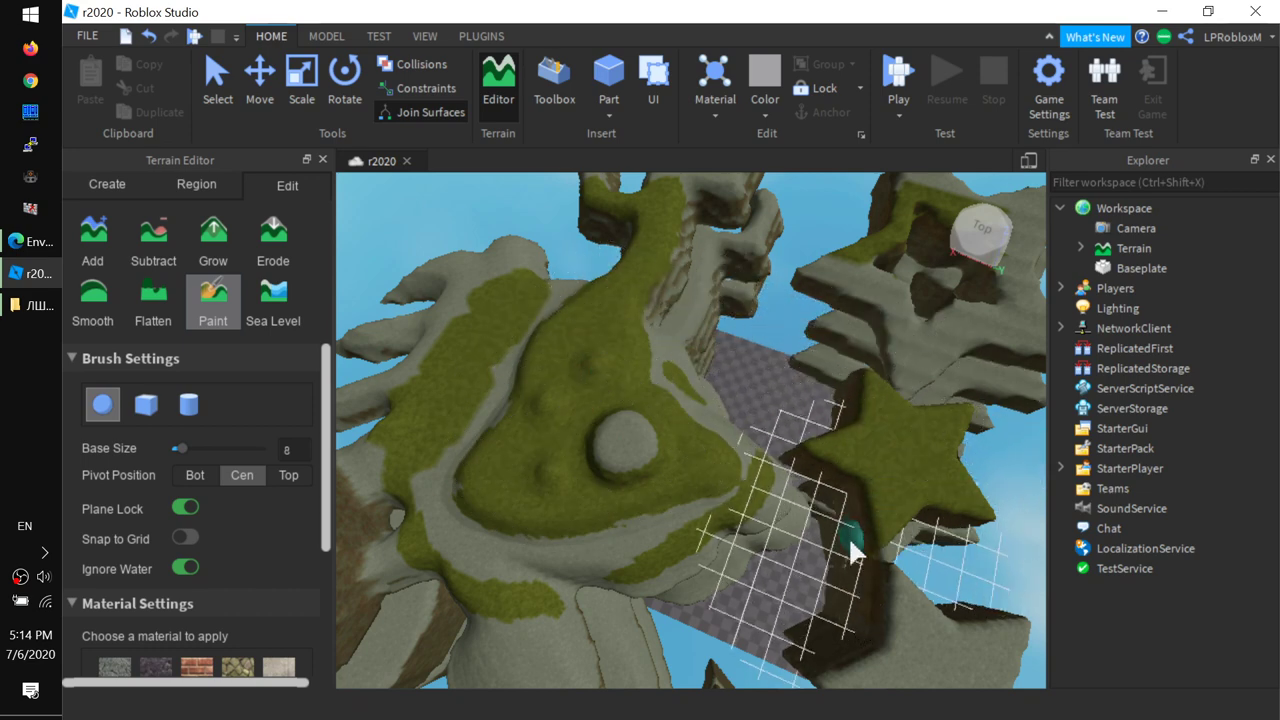
{"action": "scroll", "coordinate": [204, 605], "scroll_direction": "down", "scroll_amount": 3}
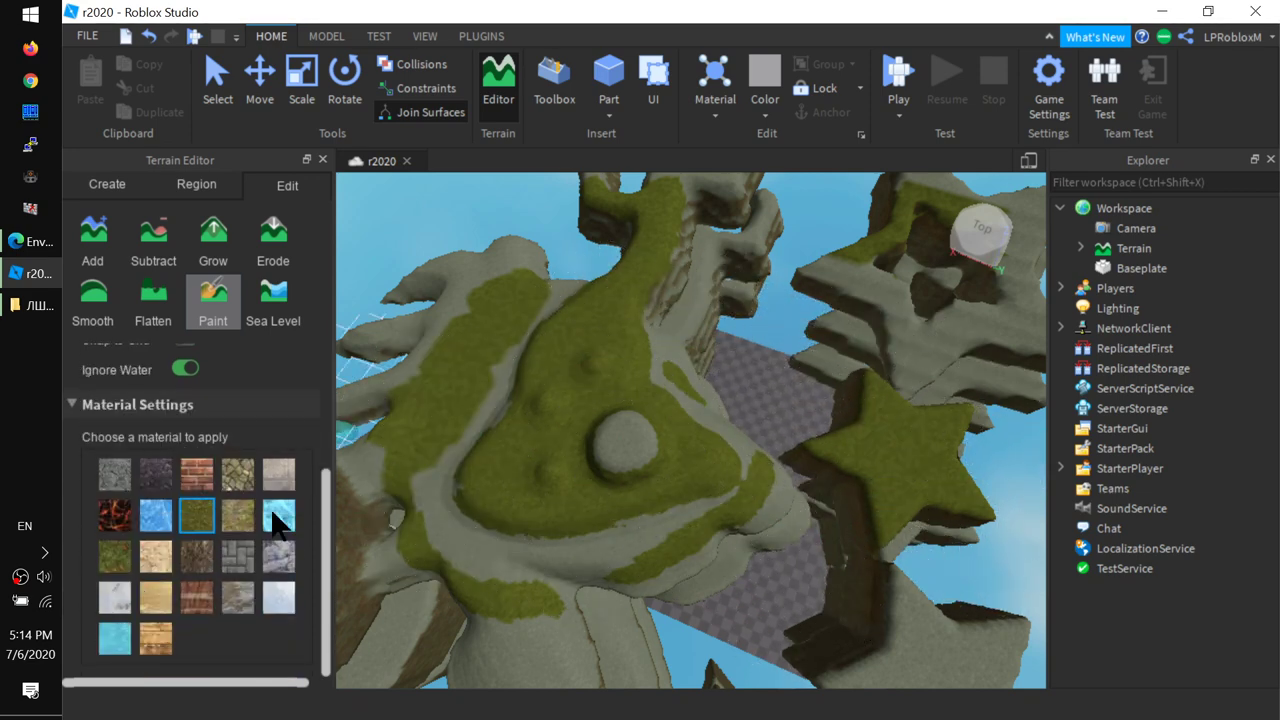
{"action": "scroll", "coordinate": [240, 540], "scroll_direction": "up", "scroll_amount": 3}
{"action": "scroll", "coordinate": [267, 564], "scroll_direction": "down", "scroll_amount": 3}
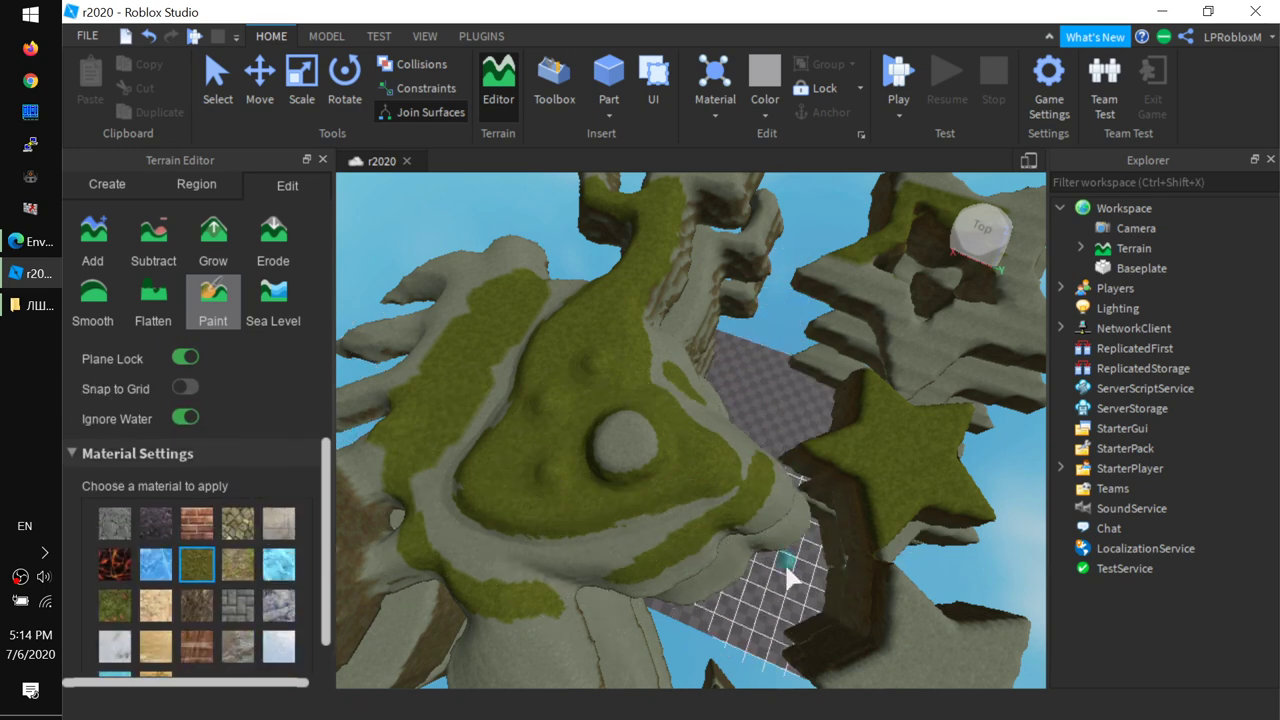
{"action": "scroll", "coordinate": [190, 452], "scroll_direction": "down", "scroll_amount": 2}
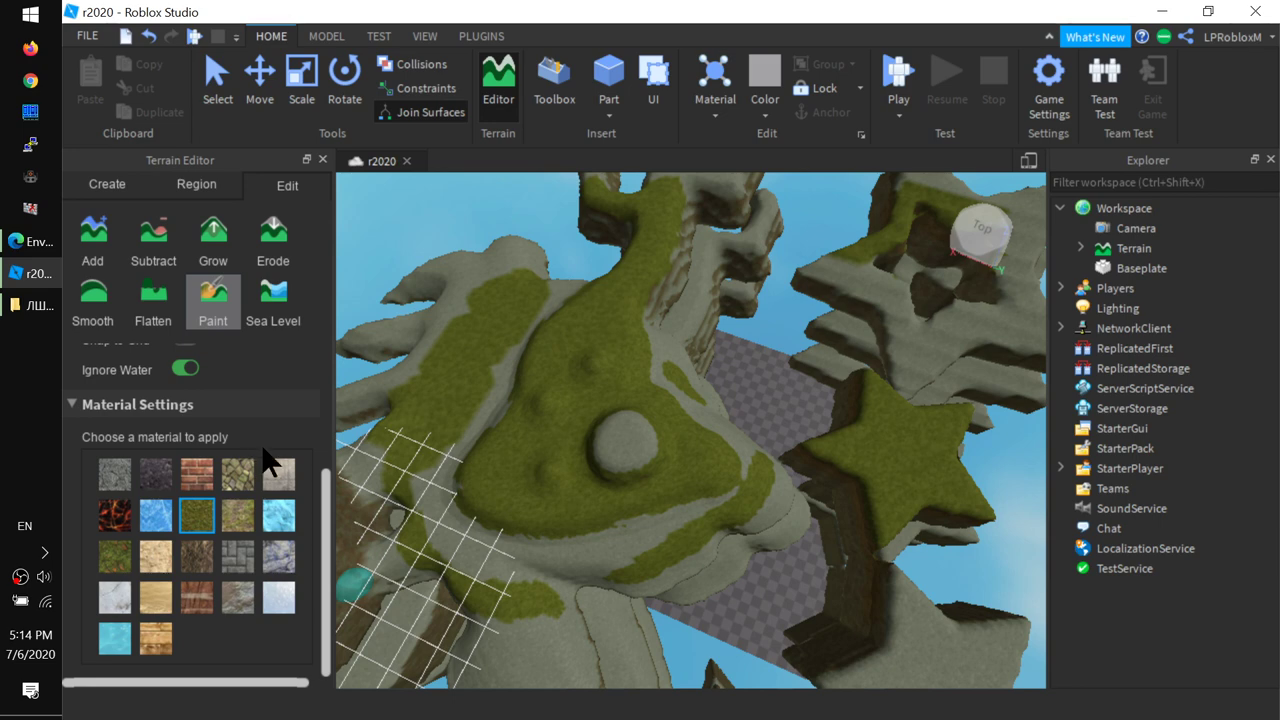
{"action": "scroll", "coordinate": [226, 480], "scroll_direction": "up", "scroll_amount": 5}
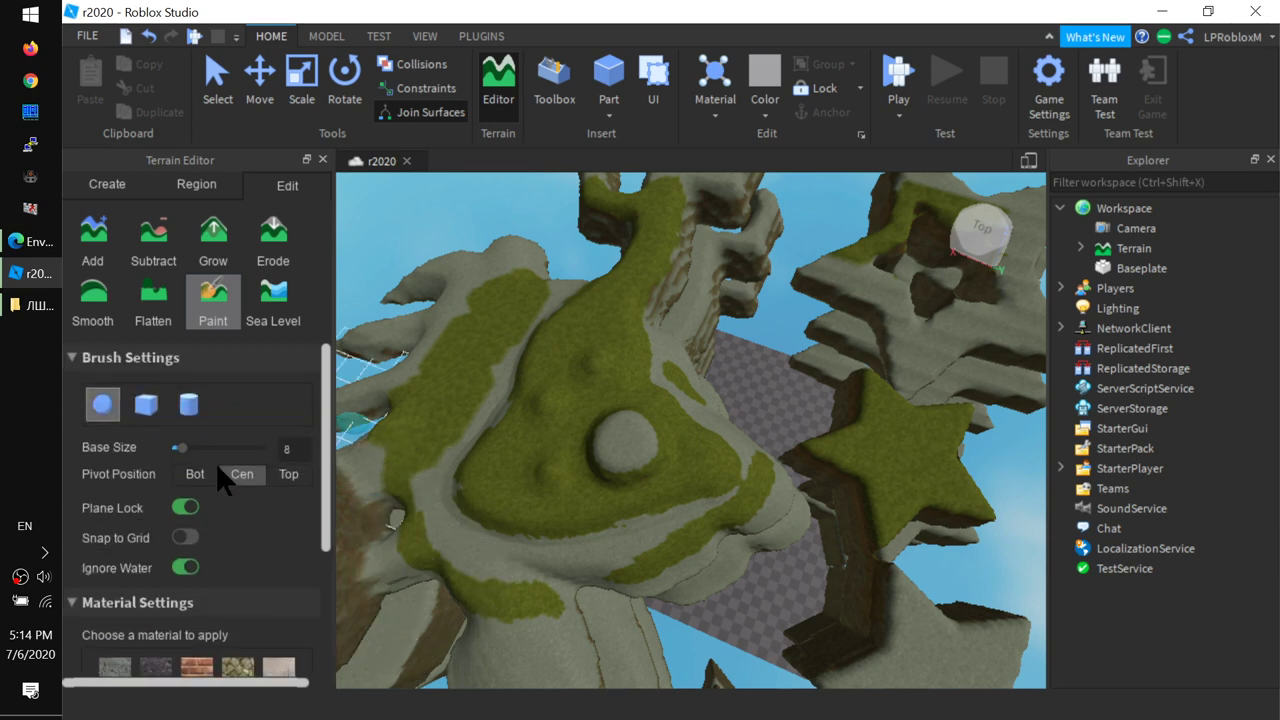
{"action": "right_click_drag", "start_coordinate": [350, 345], "coordinate": [714, 523]}
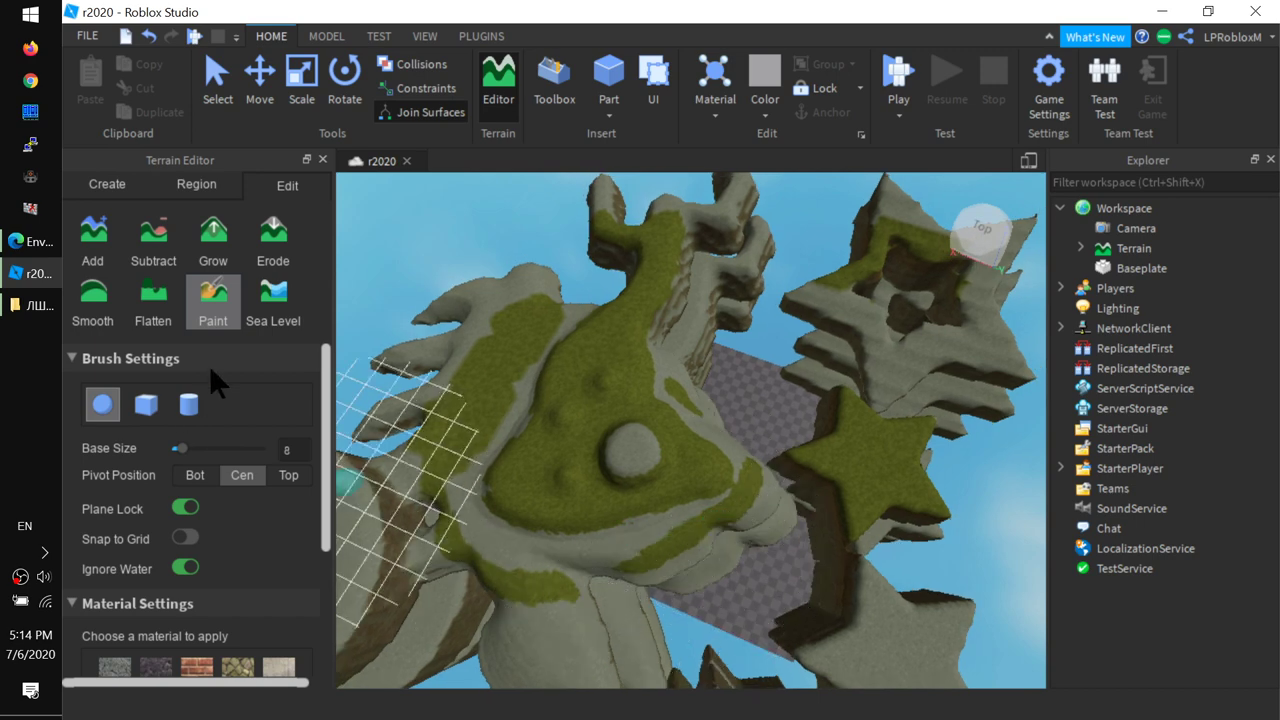
Step: Use the Add tool with base size 19 and the Limestone material to build a mound on the creature's forehead
{"action": "left_click", "coordinate": [95, 236]}
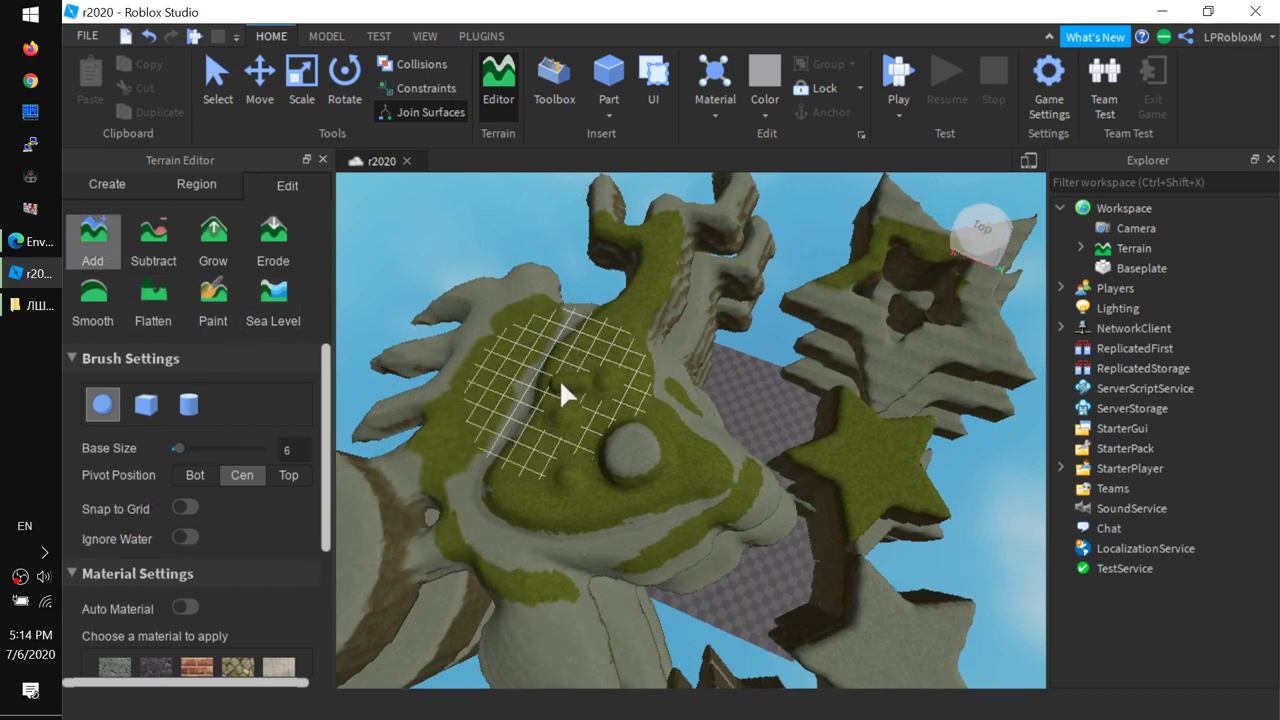
{"action": "left_click", "coordinate": [196, 450]}
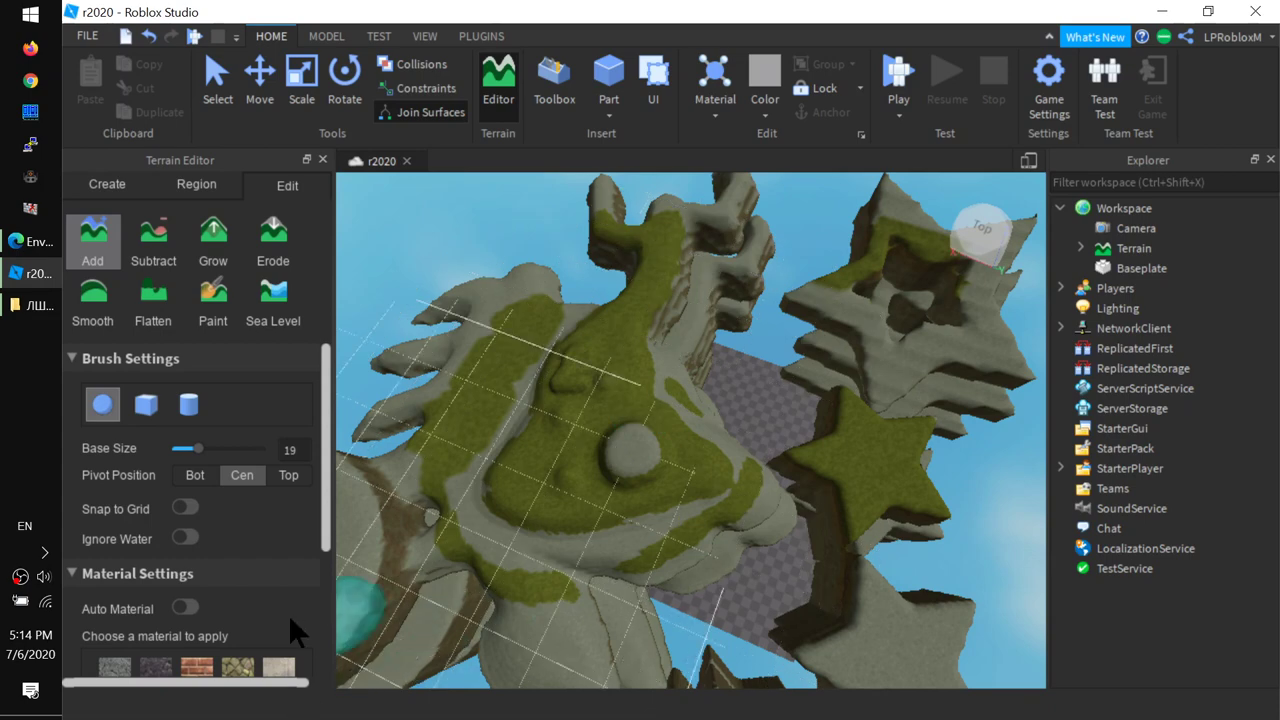
{"action": "scroll", "coordinate": [290, 620], "scroll_direction": "down", "scroll_amount": 5}
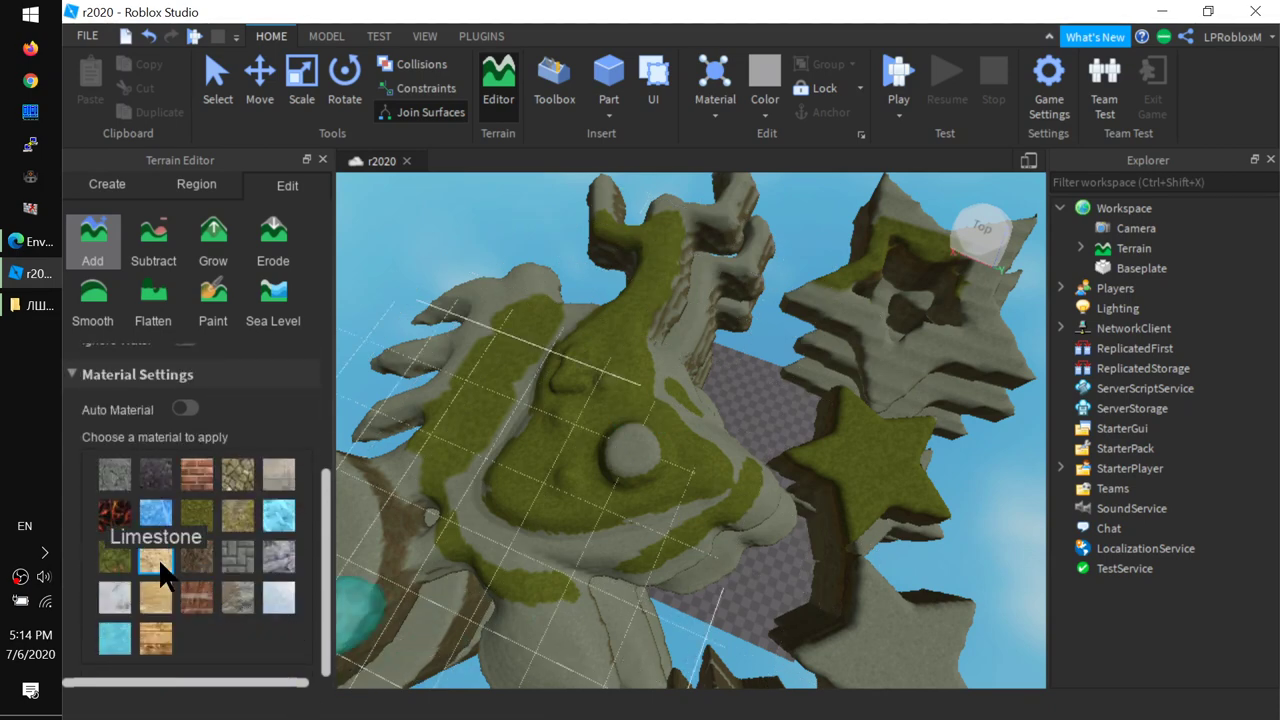
{"action": "left_click", "coordinate": [160, 570]}
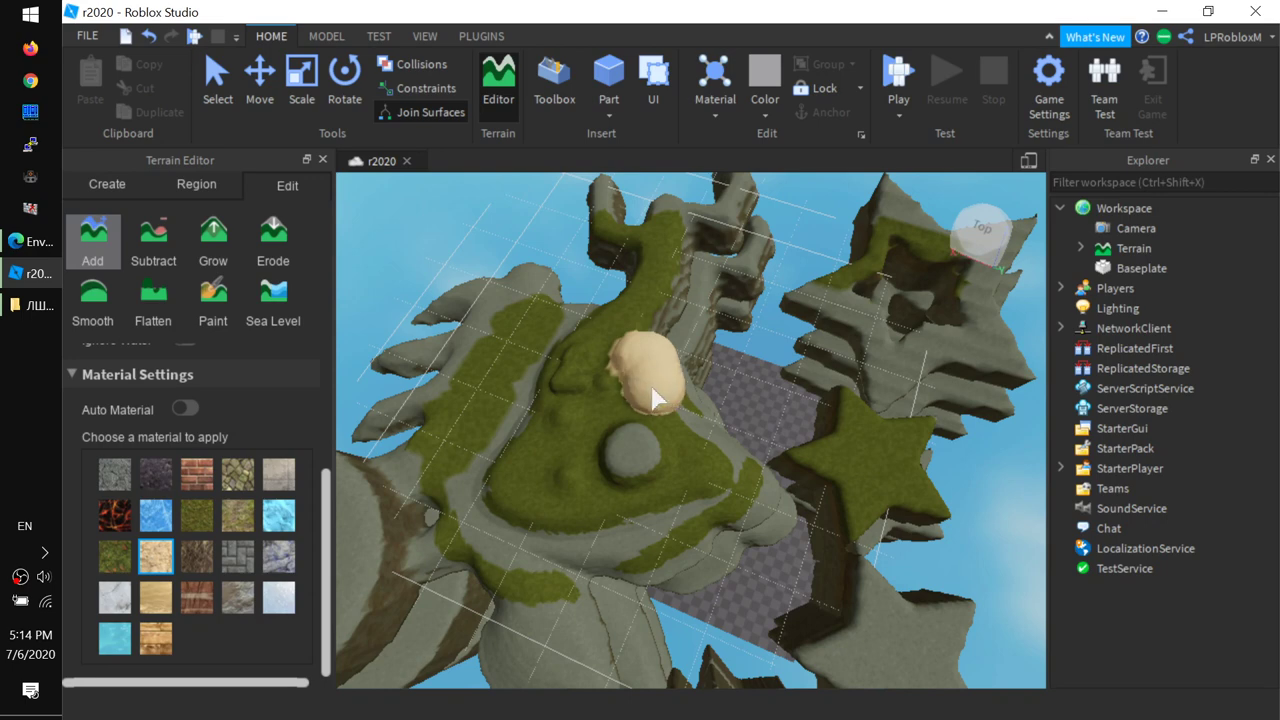
Step: Extend the limestone mound across the creature's forehead and add limestone spheres on the mane, antler base and small grassy star
{"action": "left_click_drag", "start_coordinate": [645, 400], "coordinate": [621, 380]}
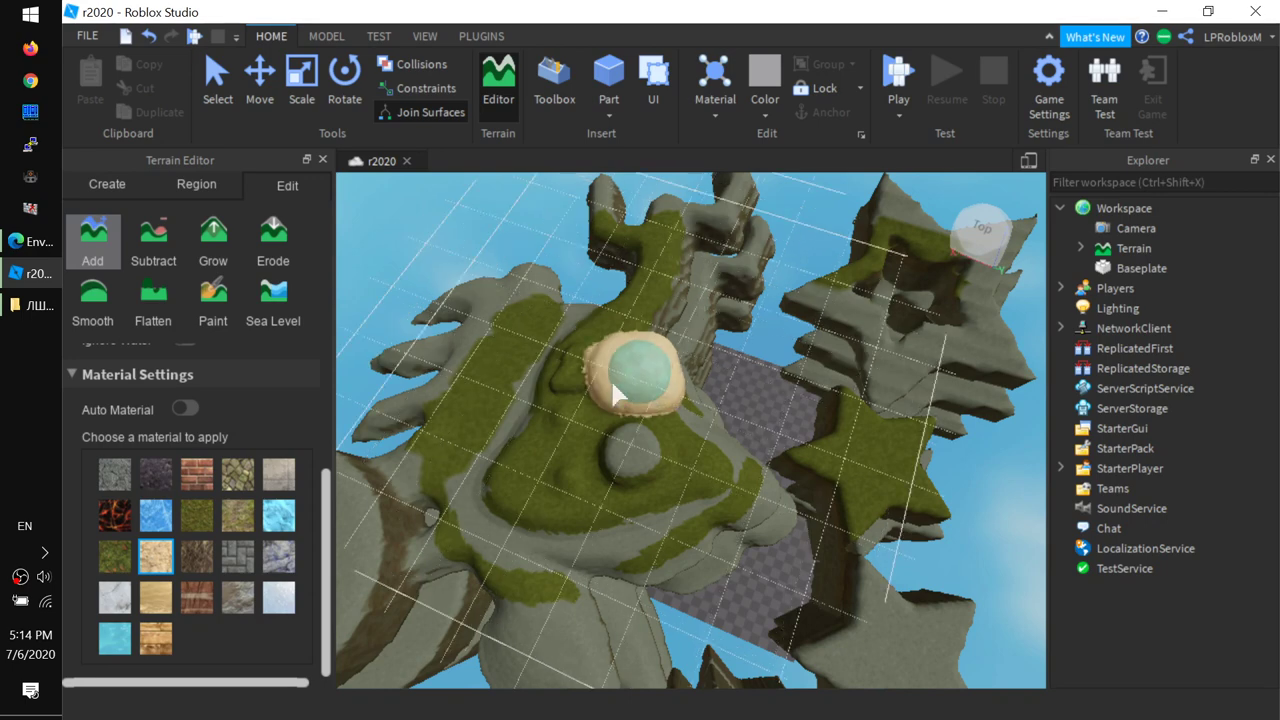
{"action": "left_click", "coordinate": [575, 408]}
{"action": "scroll", "coordinate": [245, 365], "scroll_direction": "up", "scroll_amount": 3}
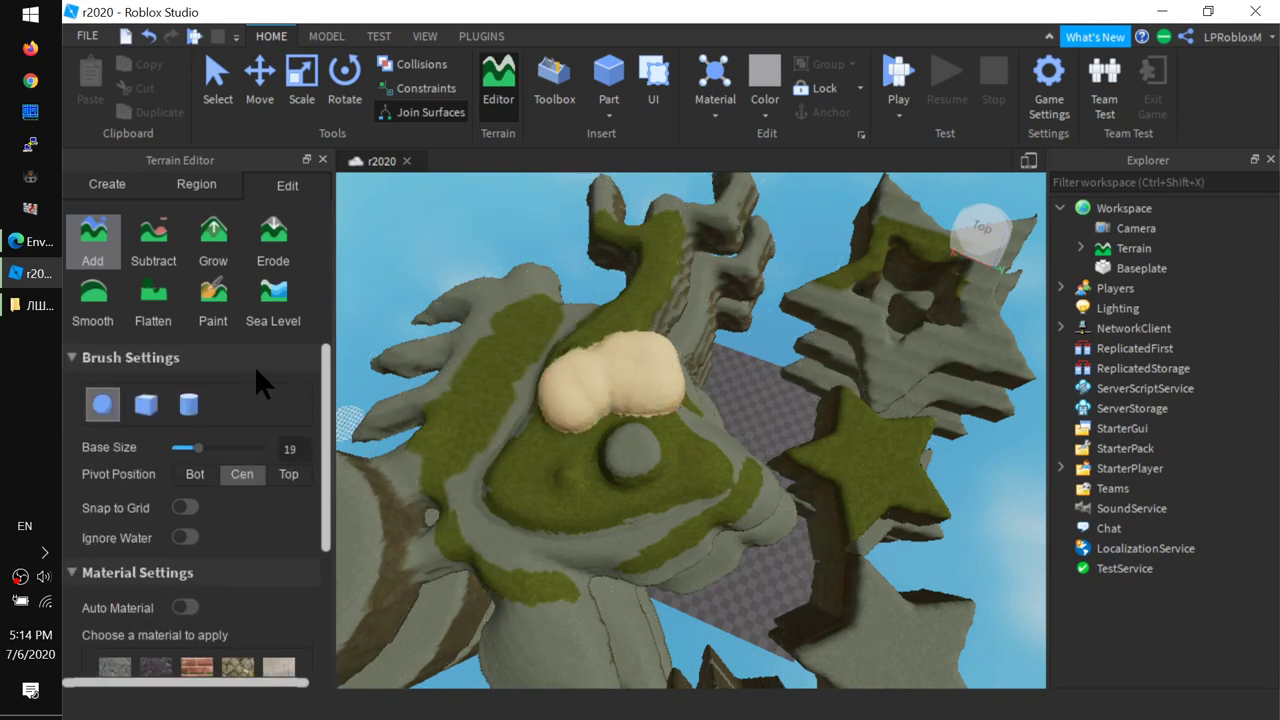
{"action": "left_click", "coordinate": [495, 392]}
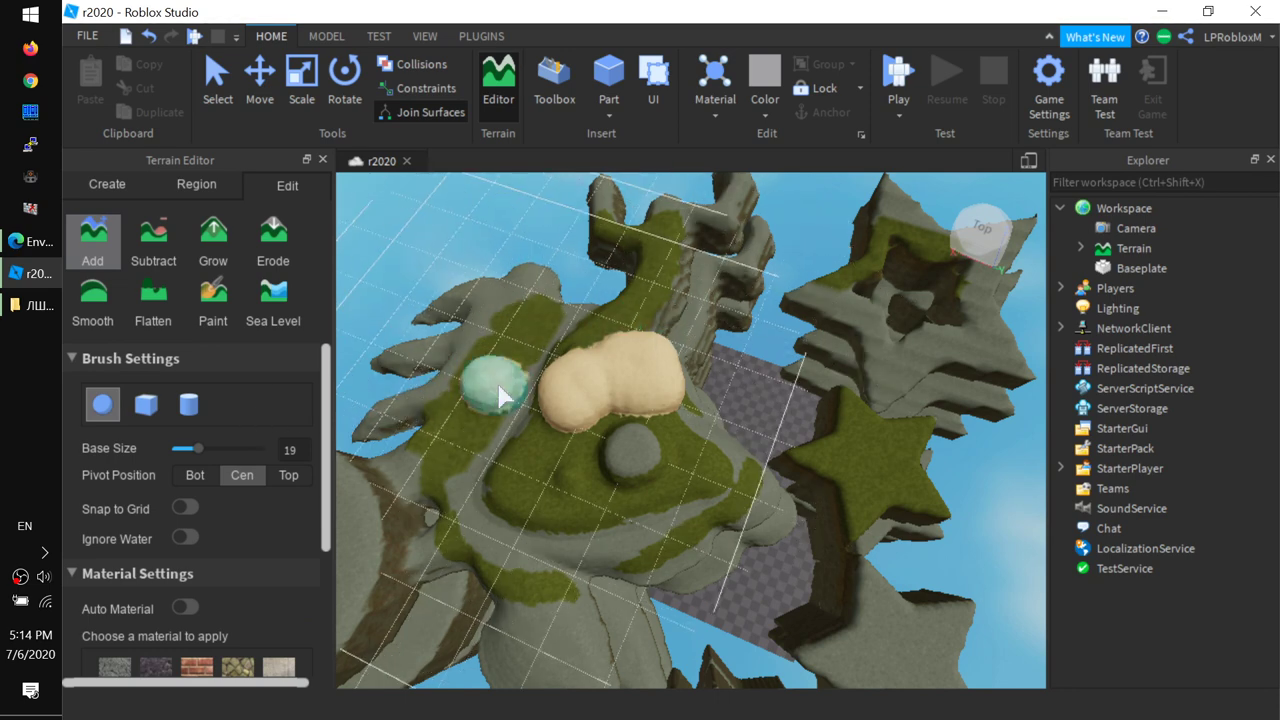
{"action": "left_click", "coordinate": [526, 313]}
{"action": "left_click", "coordinate": [659, 296]}
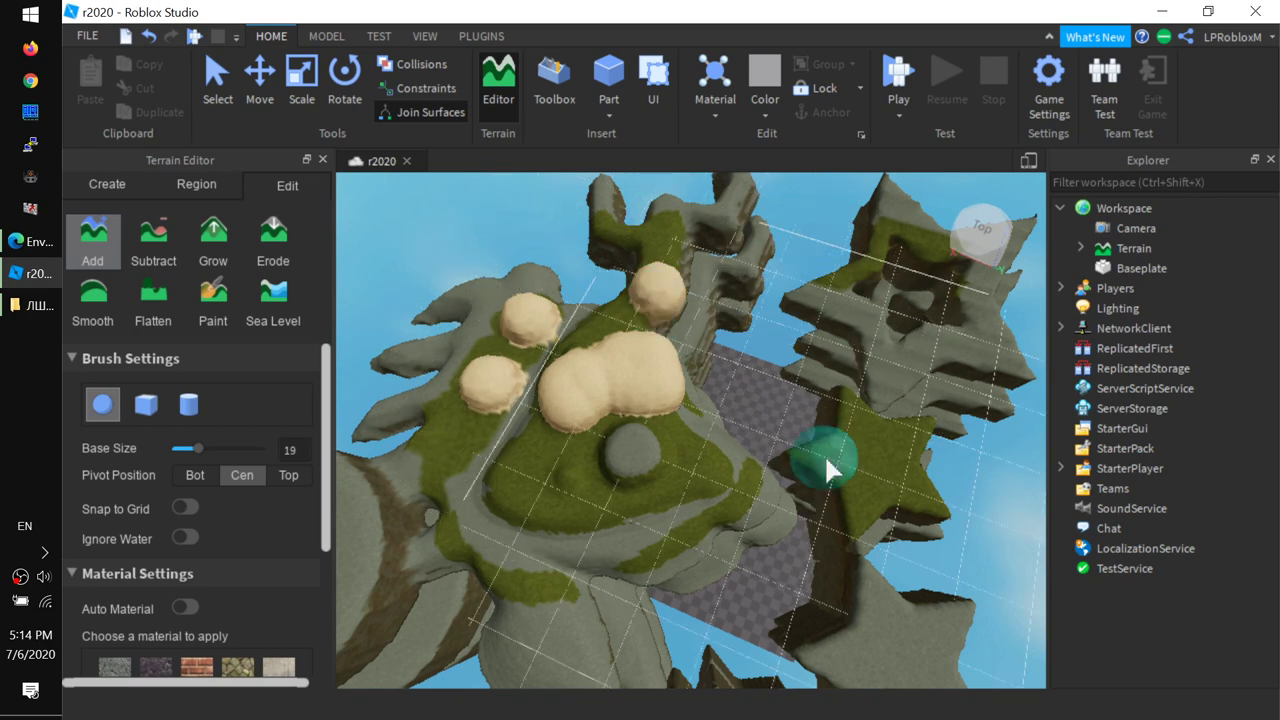
{"action": "left_click", "coordinate": [871, 448]}
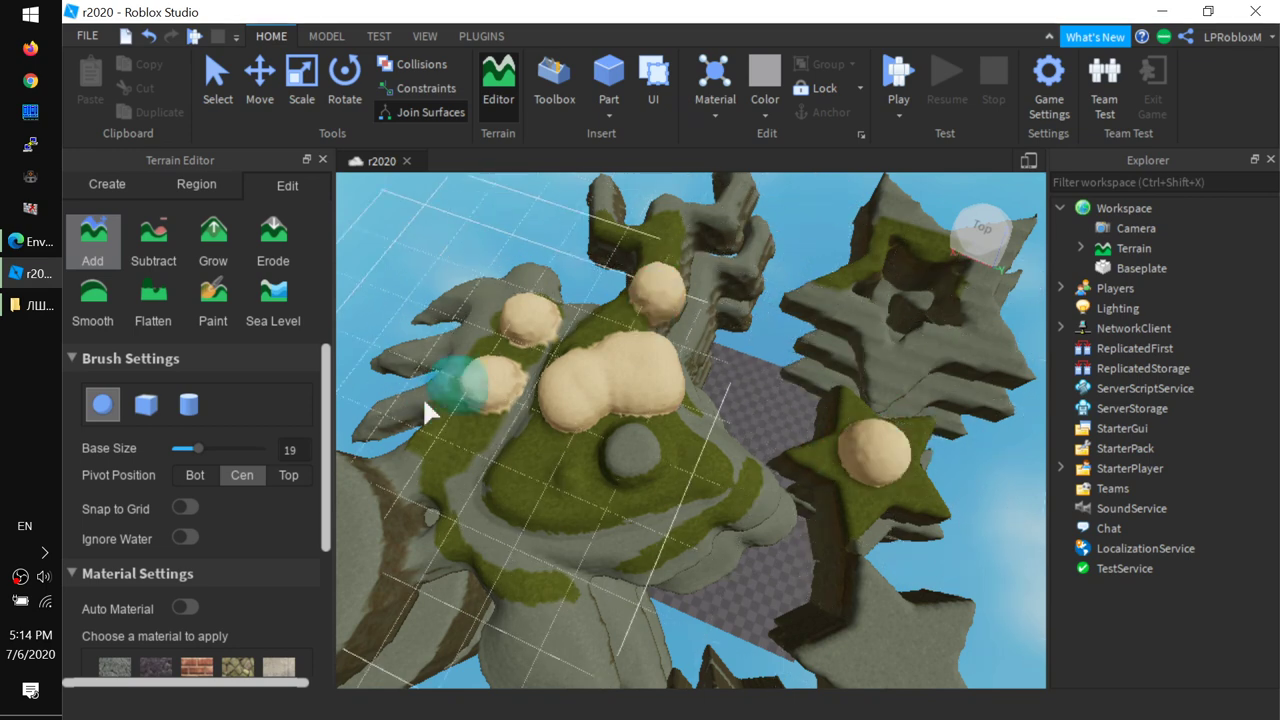
Step: Add a limestone cube on the creature's cheek with the box brush and two cylinders beside the snout with the cylinder brush
{"action": "left_click", "coordinate": [147, 405]}
{"action": "left_click", "coordinate": [510, 478]}
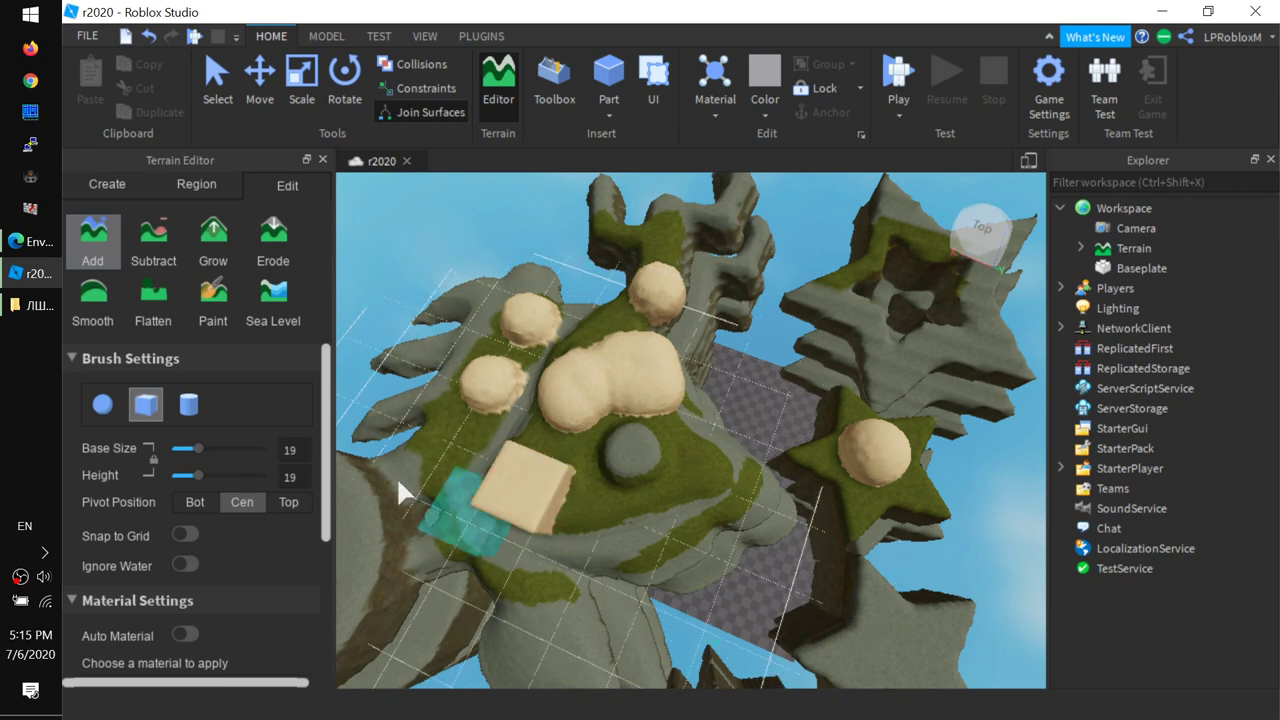
{"action": "left_click", "coordinate": [190, 403]}
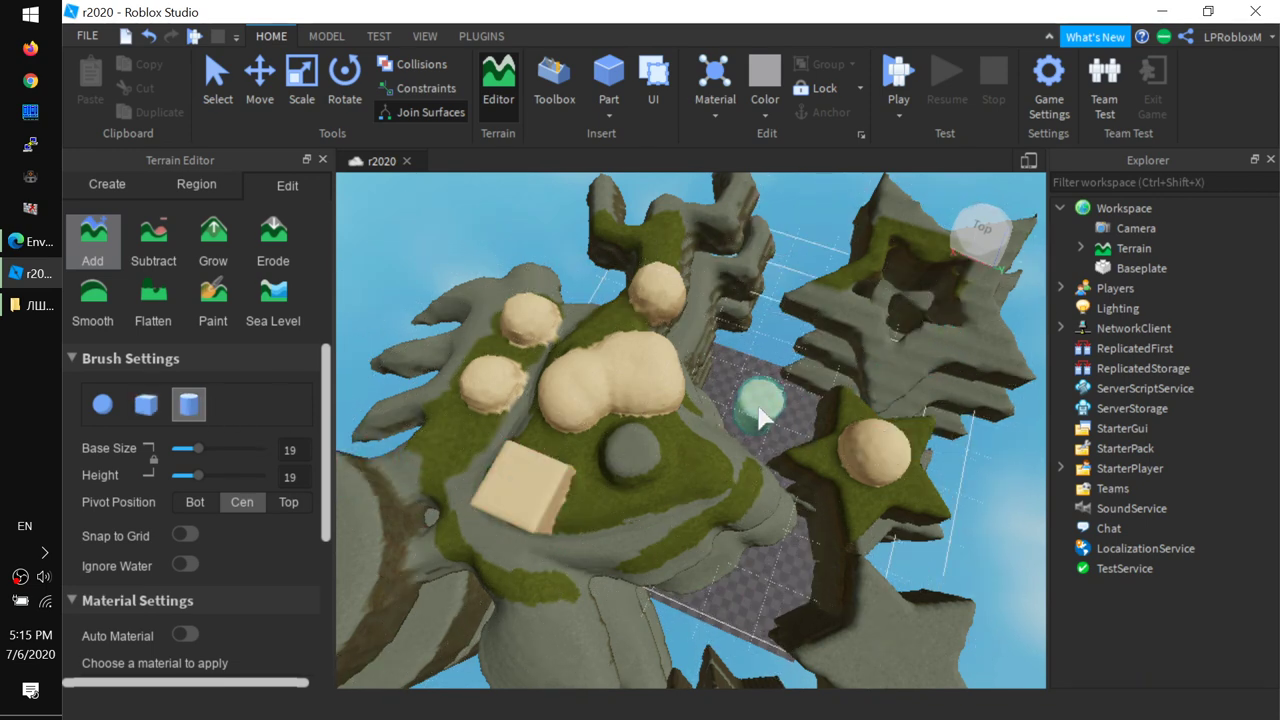
{"action": "left_click", "coordinate": [757, 400]}
{"action": "mouse_move", "coordinate": [757, 400]}
{"action": "right_mouse_down"}
{"action": "mouse_move", "coordinate": [730, 510]}
{"action": "mouse_move", "coordinate": [724, 500]}
{"action": "right_mouse_up"}
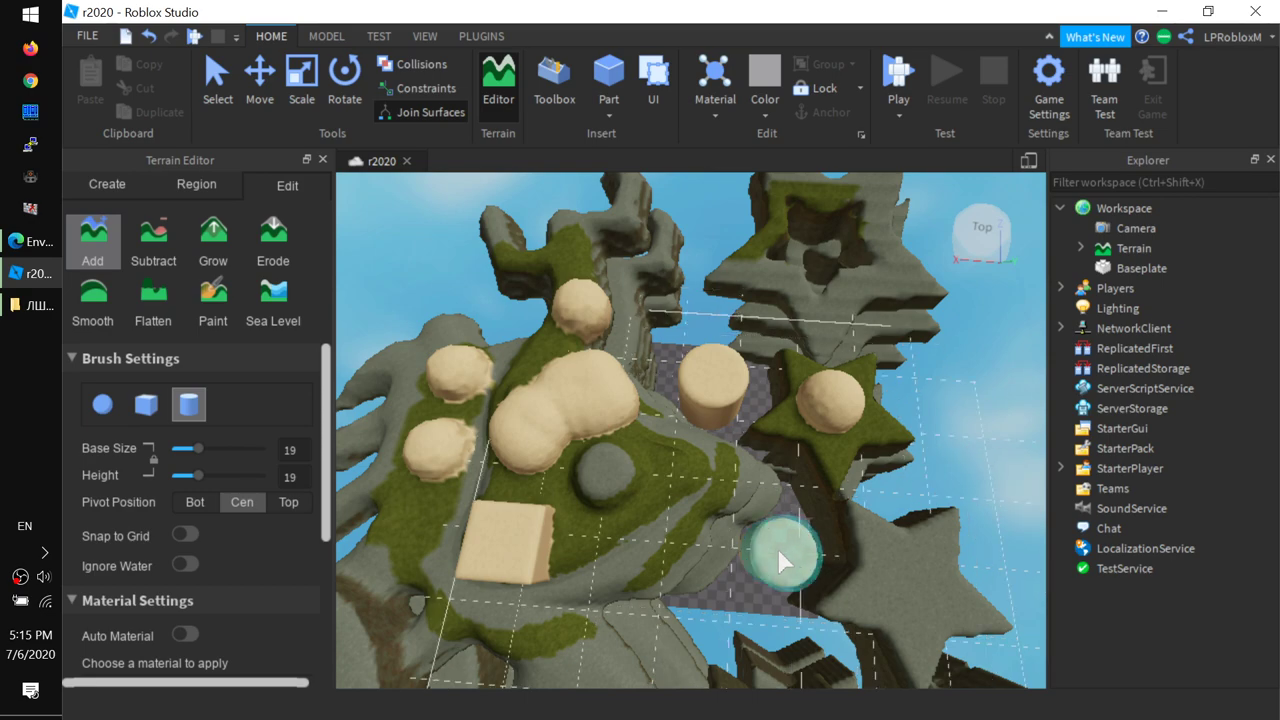
{"action": "left_click", "coordinate": [777, 548]}
{"action": "right_click_drag", "start_coordinate": [642, 575], "coordinate": [644, 579]}
{"action": "right_click_drag", "start_coordinate": [696, 647], "coordinate": [670, 605]}
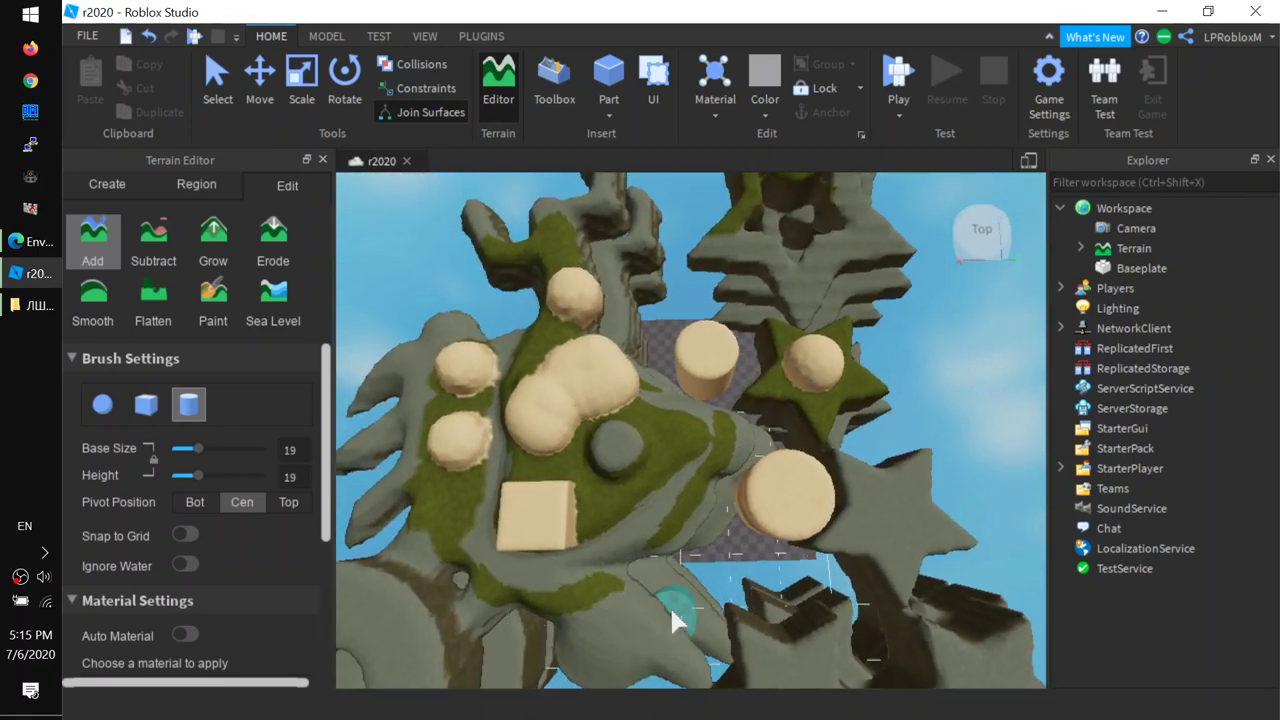
{"action": "key", "text": "w"}
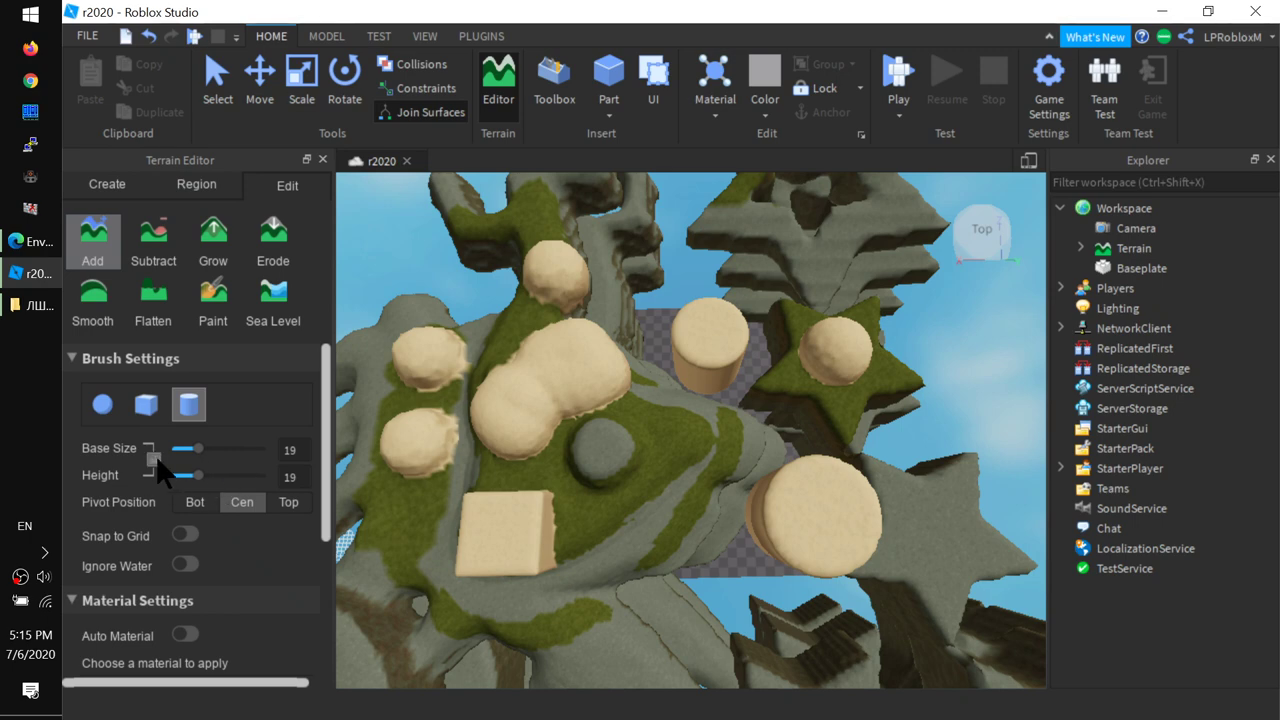
Step: Unlock the brush height from the base size, set the height to 49 and add a tall limestone cylinder beside the antlers
{"action": "left_click_drag", "start_coordinate": [247, 475], "coordinate": [241, 475]}
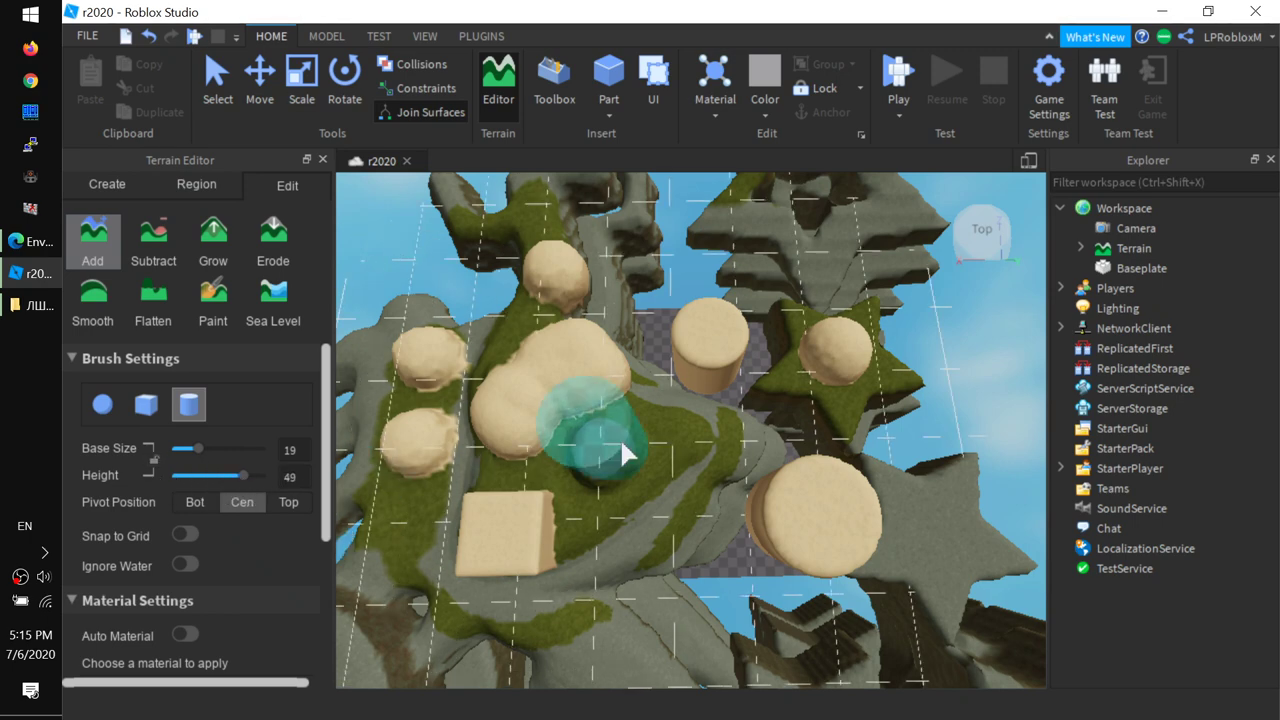
{"action": "mouse_move", "coordinate": [607, 385]}
{"action": "left_mouse_down"}
{"action": "mouse_move", "coordinate": [557, 312]}
{"action": "mouse_move", "coordinate": [506, 321]}
{"action": "mouse_move", "coordinate": [608, 294]}
{"action": "left_mouse_up"}
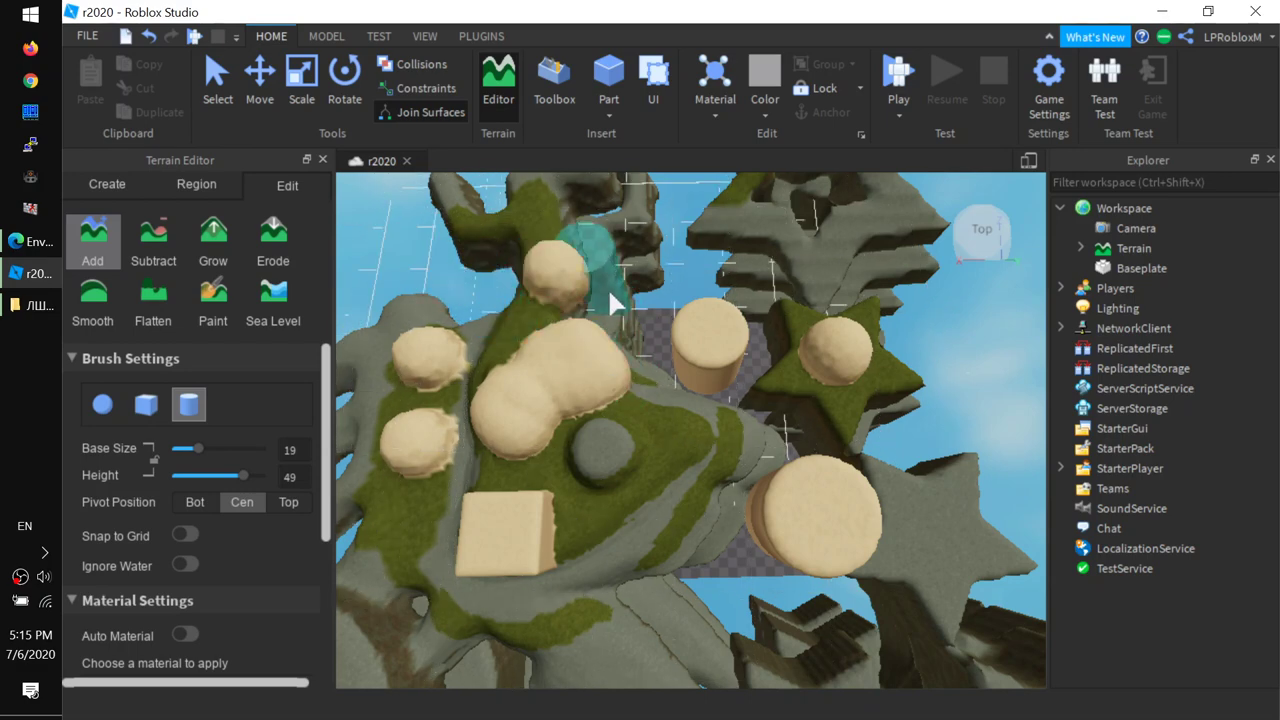
{"action": "left_click", "coordinate": [654, 318]}
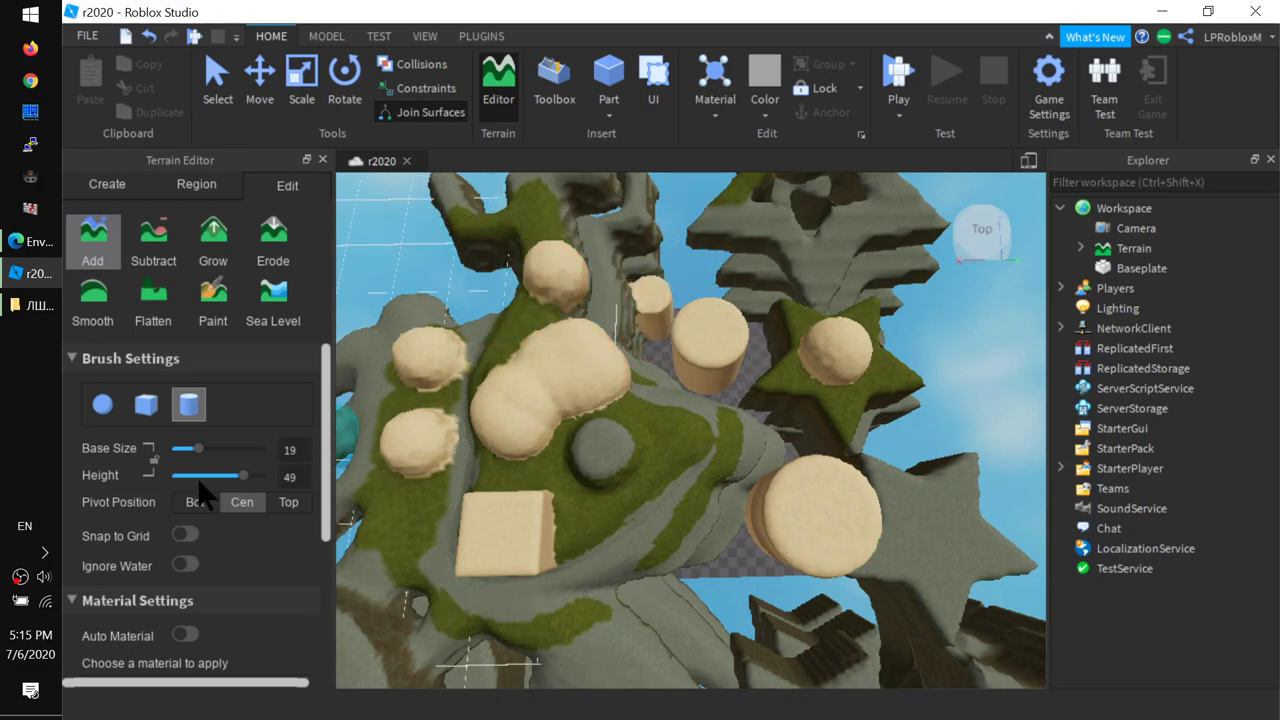
Step: Set the cylinder brush to height 2 and base size 33, and add flat limestone discs on the lower star and the snout
{"action": "left_click_drag", "start_coordinate": [245, 475], "coordinate": [178, 476]}
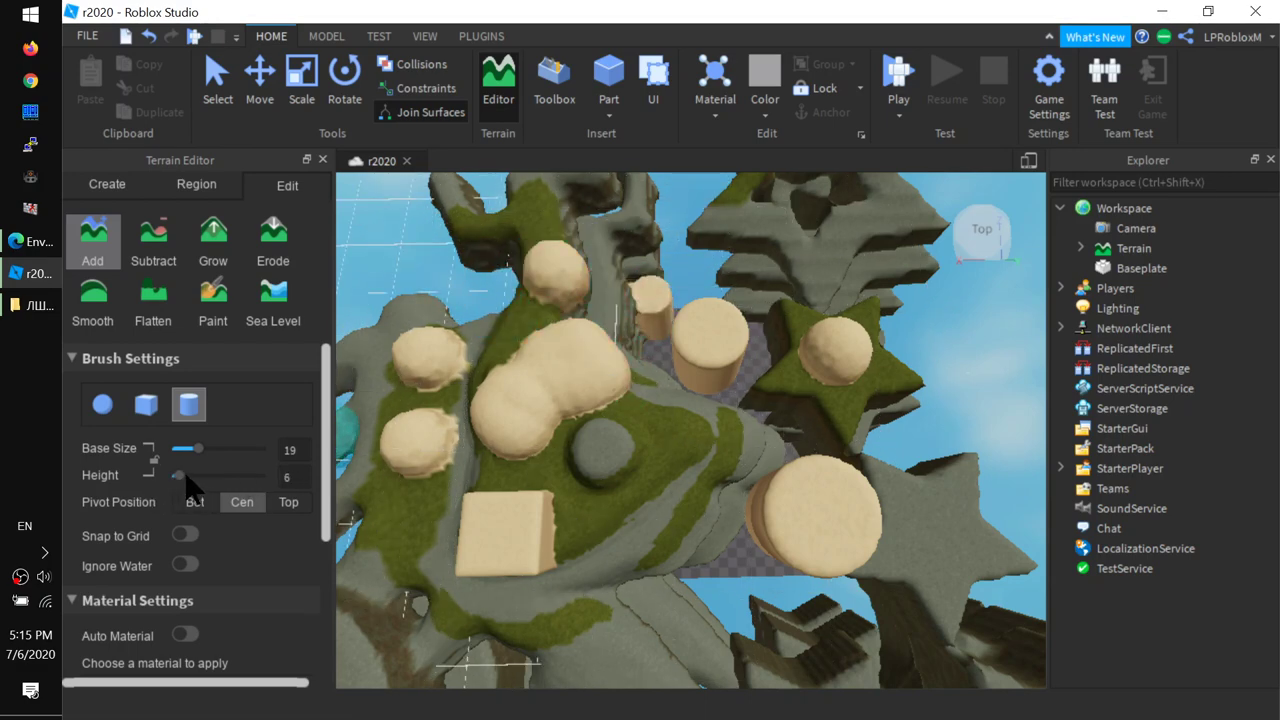
{"action": "left_click", "coordinate": [264, 476]}
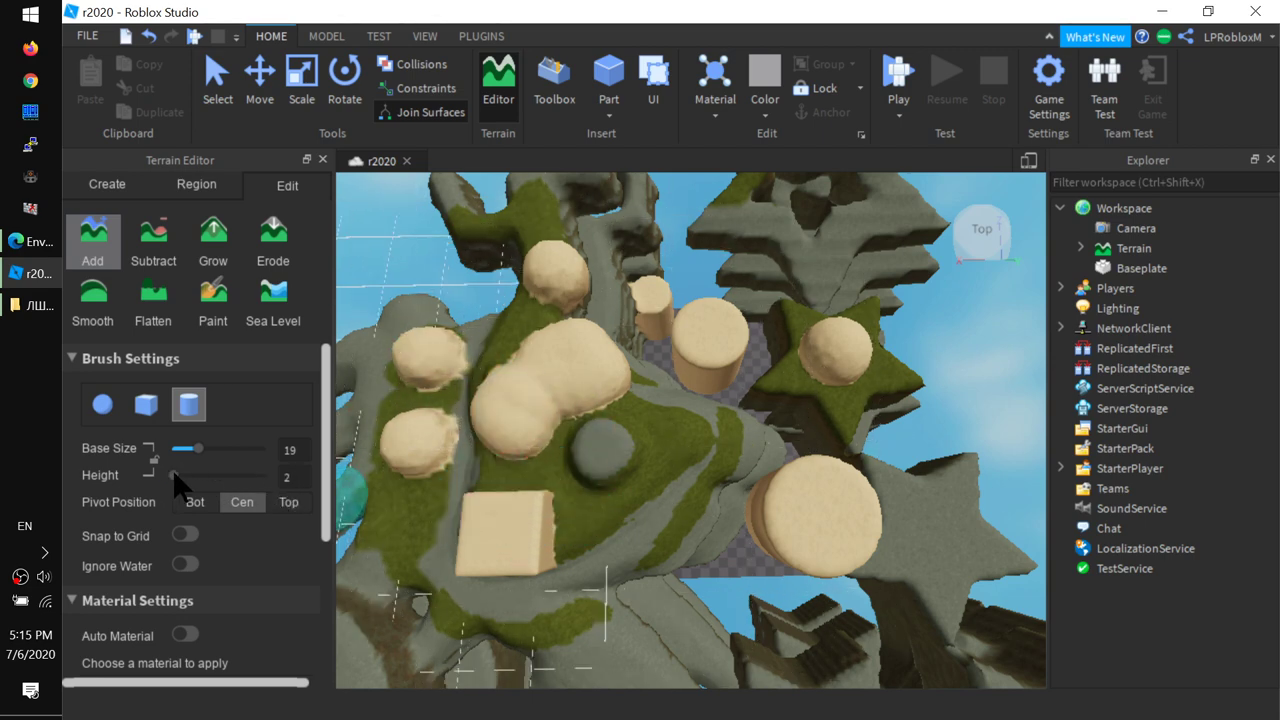
{"action": "left_click_drag", "start_coordinate": [200, 450], "coordinate": [219, 449]}
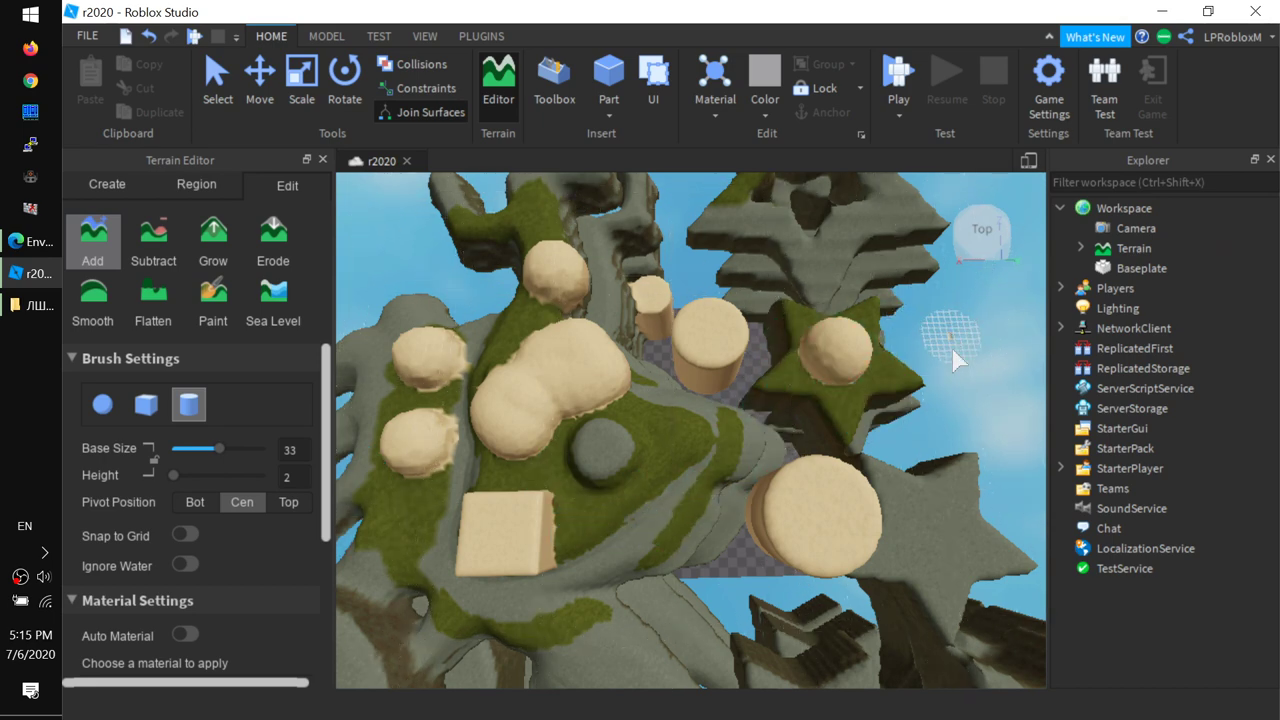
{"action": "left_click", "coordinate": [936, 480]}
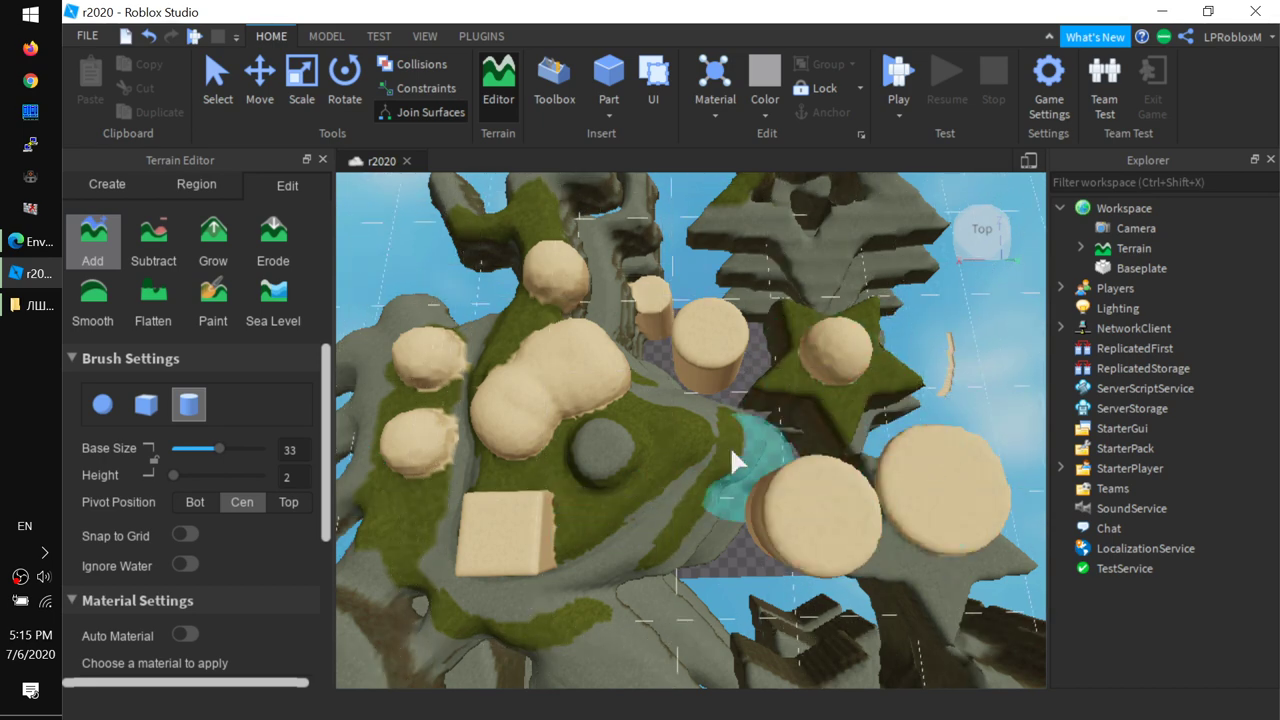
{"action": "left_click", "coordinate": [717, 439]}
{"action": "left_click", "coordinate": [632, 551]}
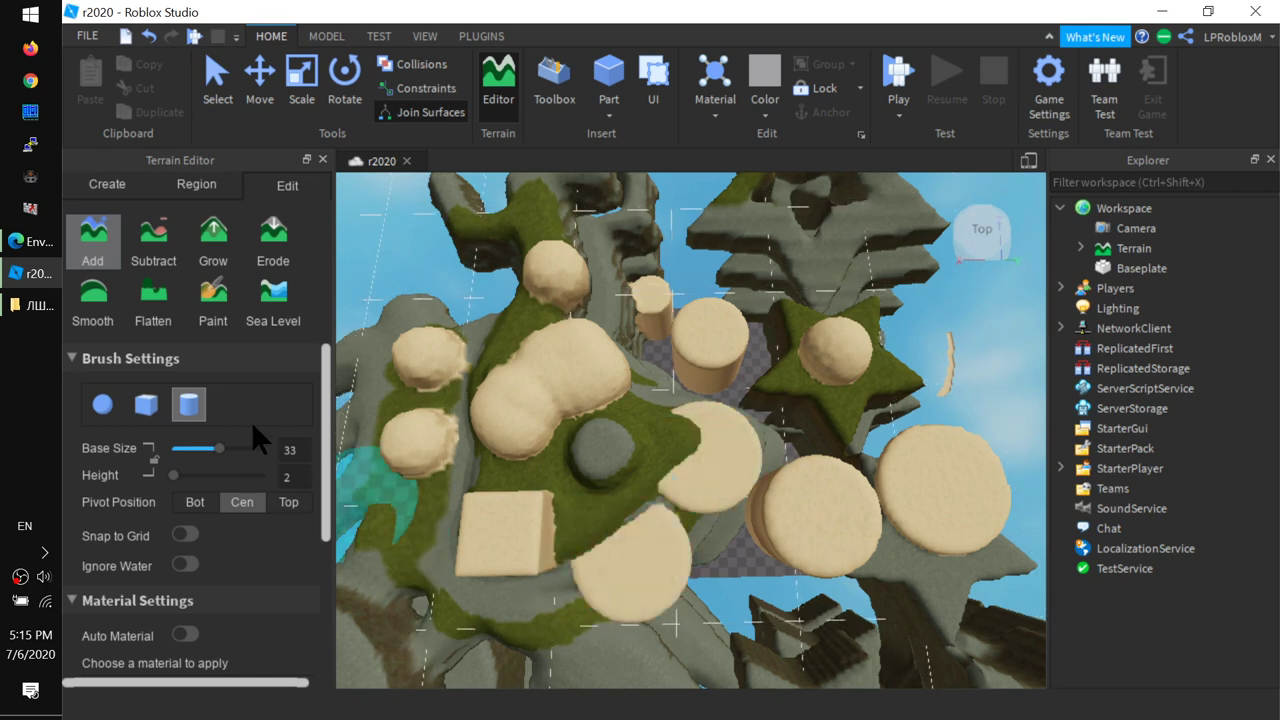
Step: Lock brush height to base size at 20, add broad terrain masses over the creature's head with Auto Material on, and turn Auto Material off
{"action": "left_click", "coordinate": [152, 459]}
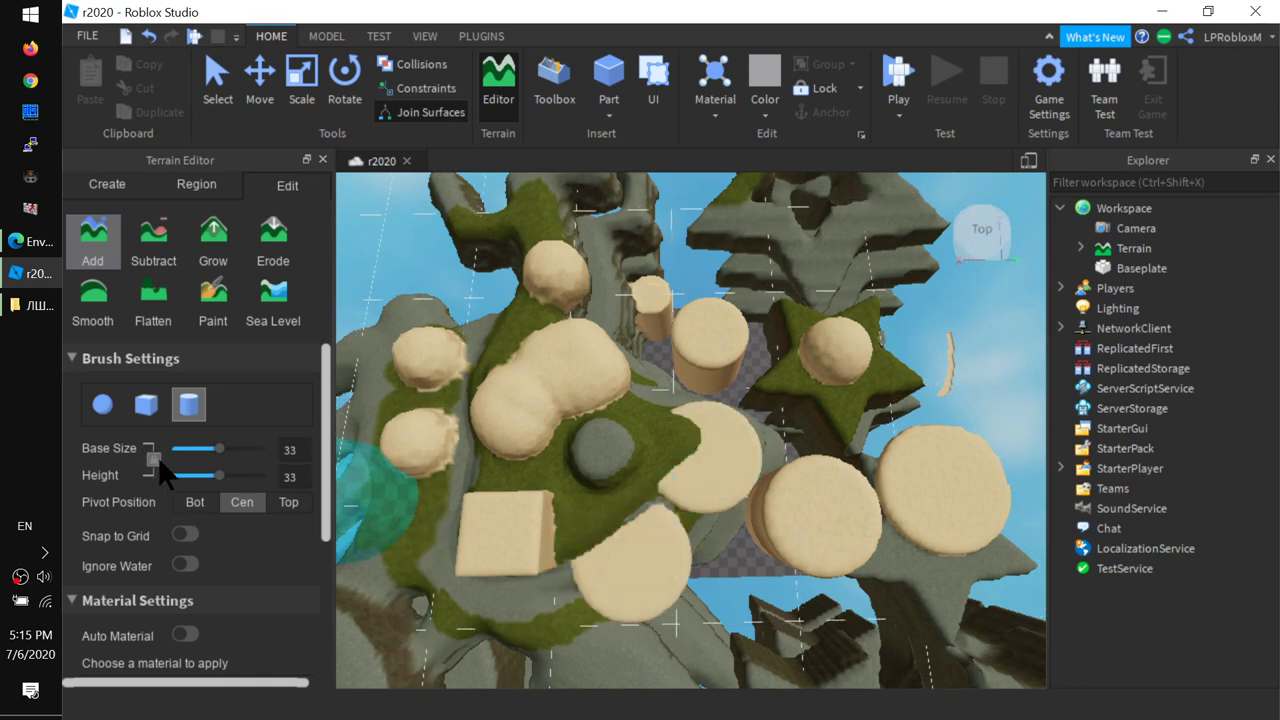
{"action": "mouse_move", "coordinate": [227, 478]}
{"action": "left_mouse_down"}
{"action": "mouse_move", "coordinate": [190, 476]}
{"action": "mouse_move", "coordinate": [236, 473]}
{"action": "mouse_move", "coordinate": [179, 476]}
{"action": "mouse_move", "coordinate": [242, 476]}
{"action": "mouse_move", "coordinate": [201, 477]}
{"action": "left_mouse_up"}
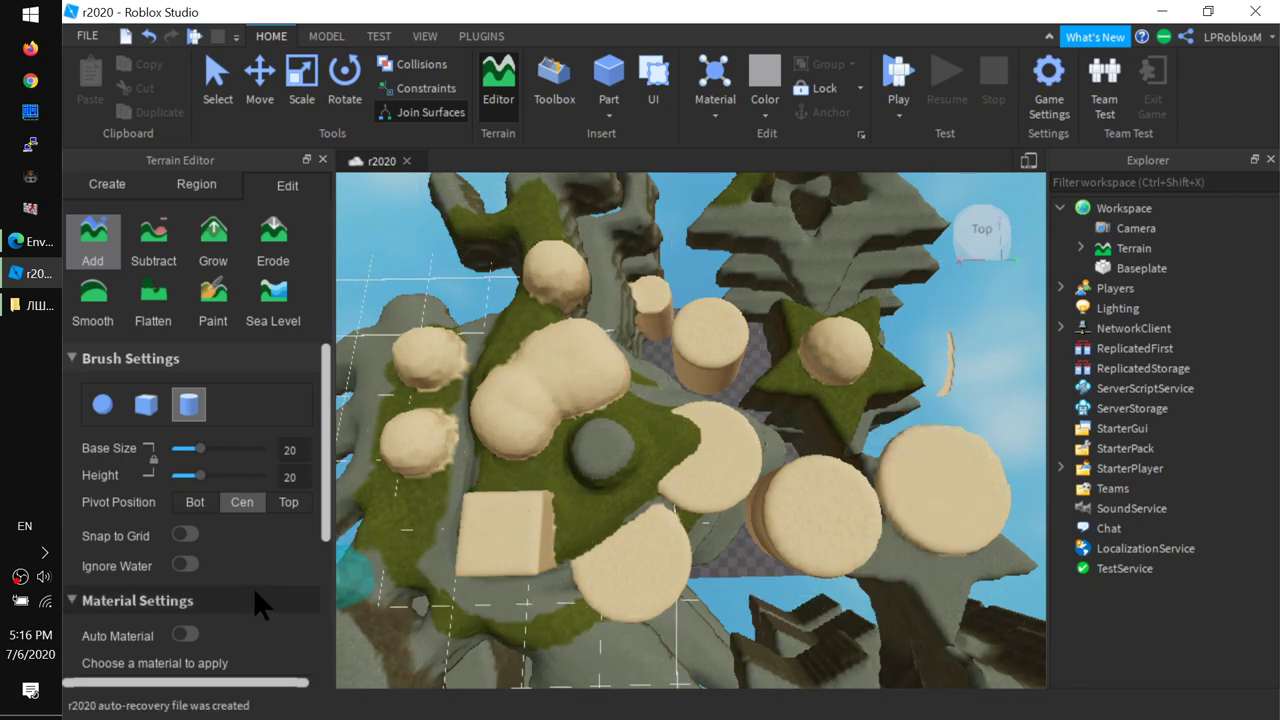
{"action": "scroll", "coordinate": [258, 565], "scroll_direction": "down", "scroll_amount": 1}
{"action": "scroll", "coordinate": [260, 572], "scroll_direction": "down", "scroll_amount": 3}
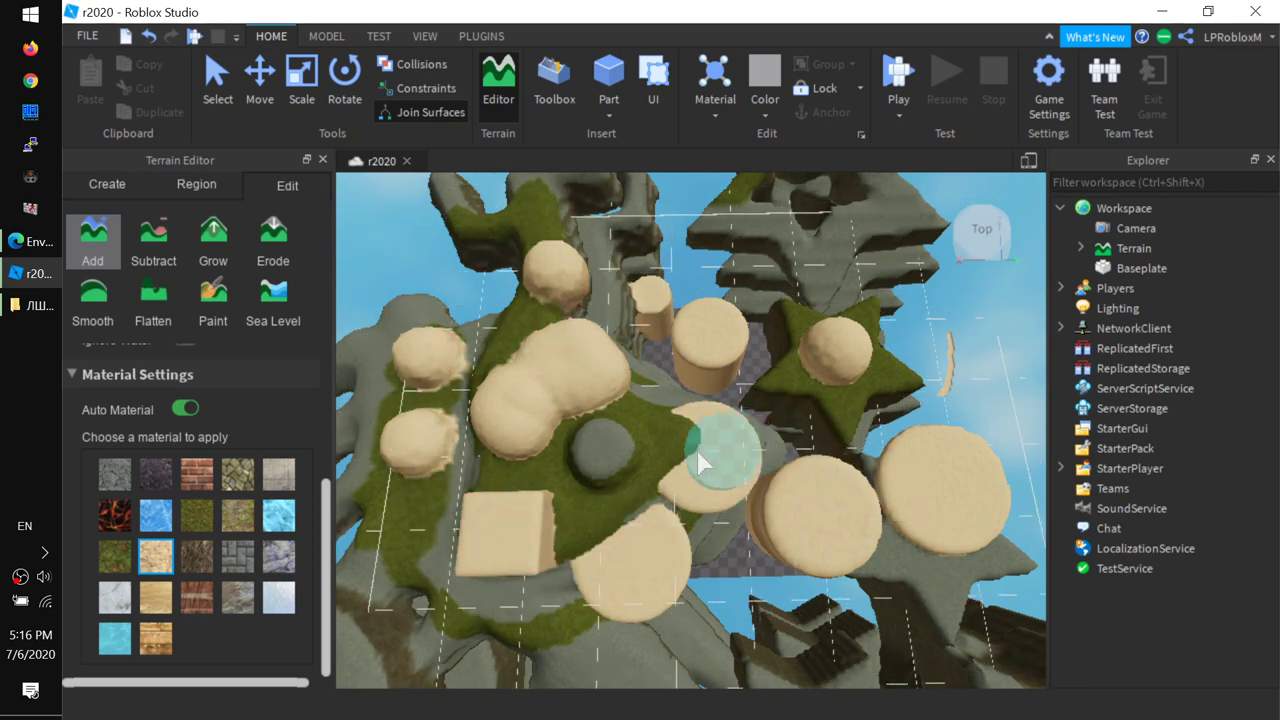
{"action": "mouse_move", "coordinate": [790, 392]}
{"action": "left_mouse_down"}
{"action": "mouse_move", "coordinate": [686, 444]}
{"action": "mouse_move", "coordinate": [655, 447]}
{"action": "mouse_move", "coordinate": [625, 428]}
{"action": "left_mouse_up"}
{"action": "mouse_move", "coordinate": [644, 303]}
{"action": "left_mouse_down"}
{"action": "mouse_move", "coordinate": [559, 273]}
{"action": "mouse_move", "coordinate": [503, 307]}
{"action": "mouse_move", "coordinate": [466, 420]}
{"action": "mouse_move", "coordinate": [470, 451]}
{"action": "mouse_move", "coordinate": [599, 547]}
{"action": "mouse_move", "coordinate": [551, 599]}
{"action": "mouse_move", "coordinate": [510, 618]}
{"action": "mouse_move", "coordinate": [530, 582]}
{"action": "left_mouse_up"}
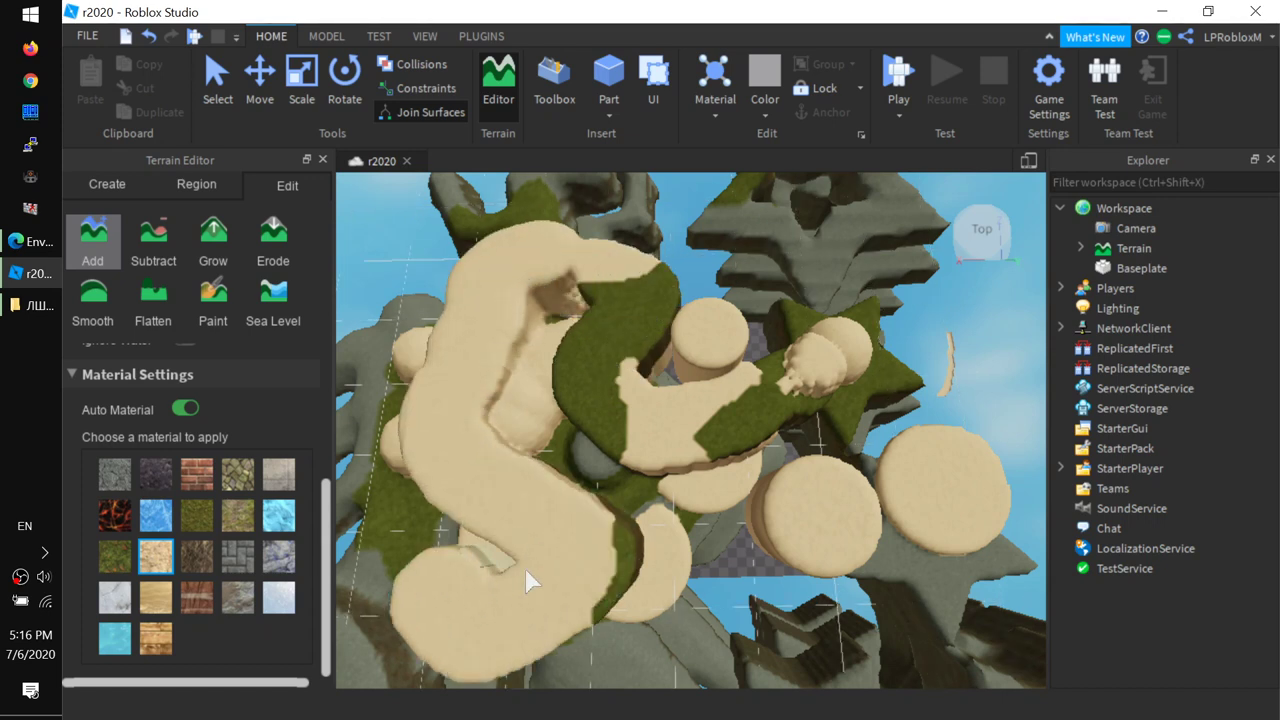
{"action": "mouse_move", "coordinate": [432, 548]}
{"action": "left_mouse_down"}
{"action": "mouse_move", "coordinate": [588, 517]}
{"action": "mouse_move", "coordinate": [635, 489]}
{"action": "mouse_move", "coordinate": [691, 522]}
{"action": "mouse_move", "coordinate": [681, 560]}
{"action": "mouse_move", "coordinate": [640, 582]}
{"action": "mouse_move", "coordinate": [645, 607]}
{"action": "mouse_move", "coordinate": [686, 596]}
{"action": "mouse_move", "coordinate": [766, 336]}
{"action": "mouse_move", "coordinate": [752, 318]}
{"action": "mouse_move", "coordinate": [609, 322]}
{"action": "mouse_move", "coordinate": [341, 483]}
{"action": "left_mouse_up"}
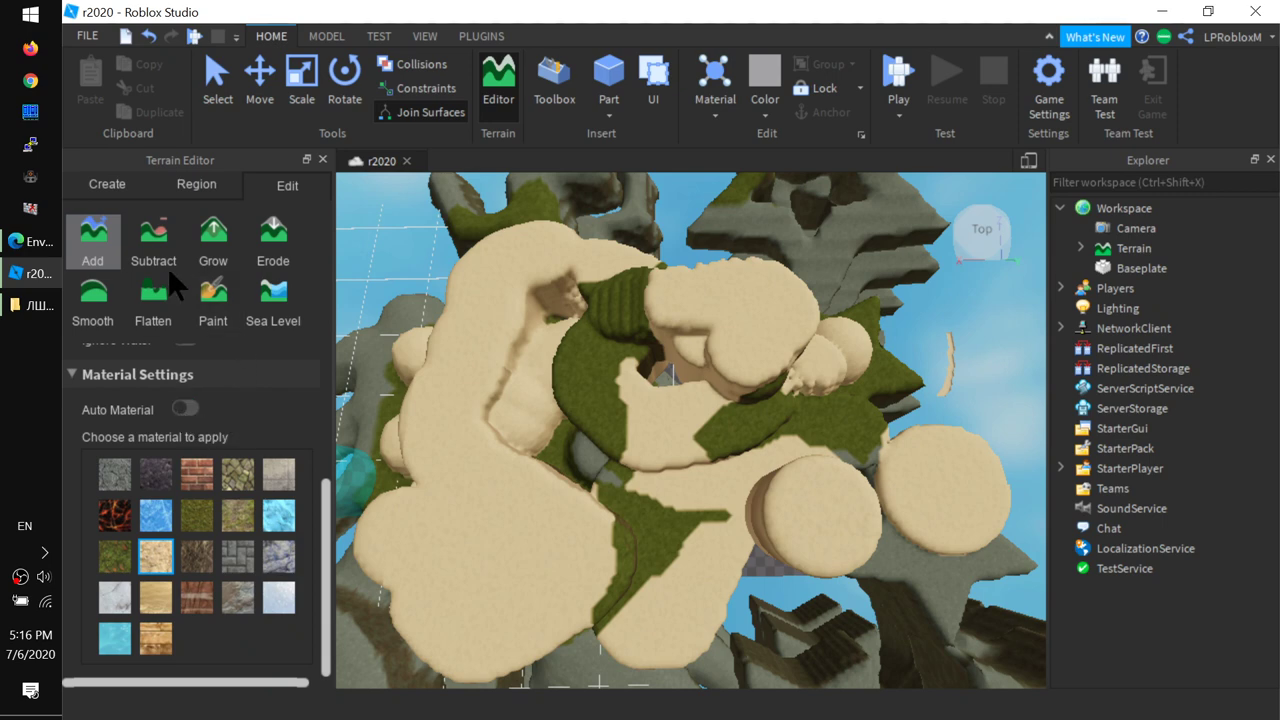
Step: Use the Subtract tool with a spherical brush of base size 21 to carve round hollows into the limestone masses
{"action": "left_click", "coordinate": [160, 240]}
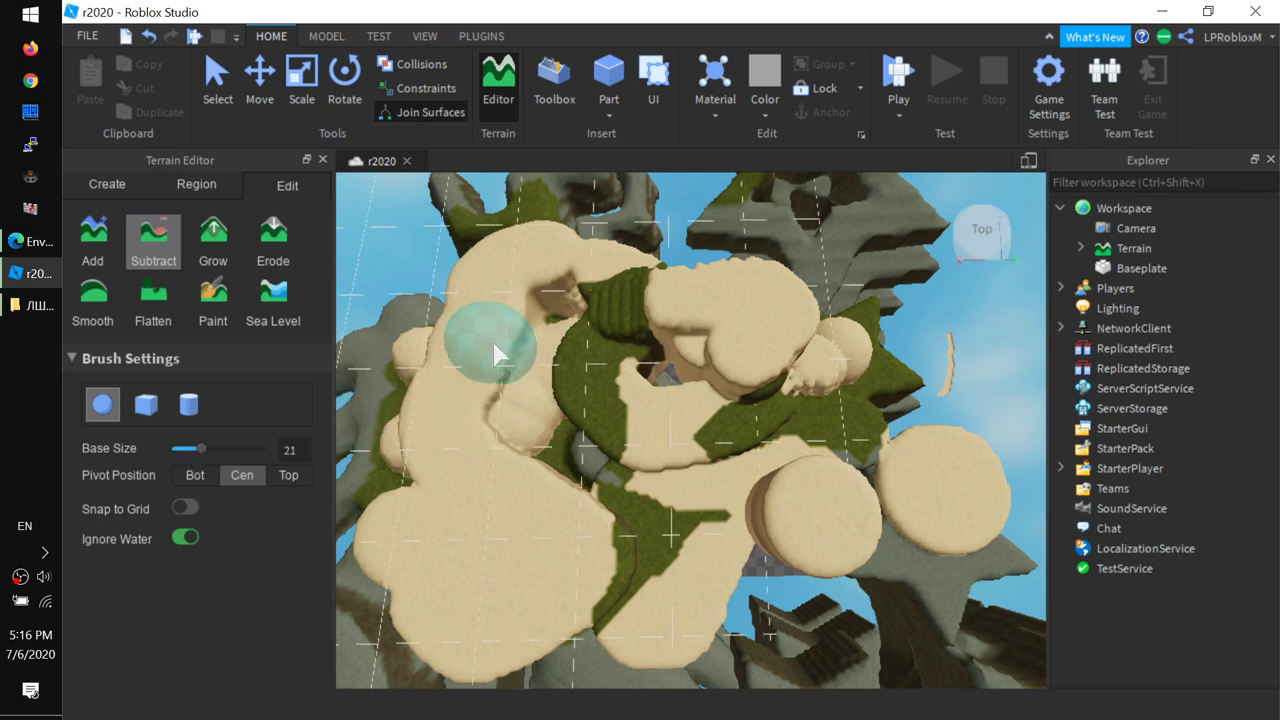
{"action": "mouse_move", "coordinate": [495, 355]}
{"action": "left_mouse_down"}
{"action": "mouse_move", "coordinate": [486, 343]}
{"action": "mouse_move", "coordinate": [514, 300]}
{"action": "mouse_move", "coordinate": [523, 306]}
{"action": "left_mouse_up"}
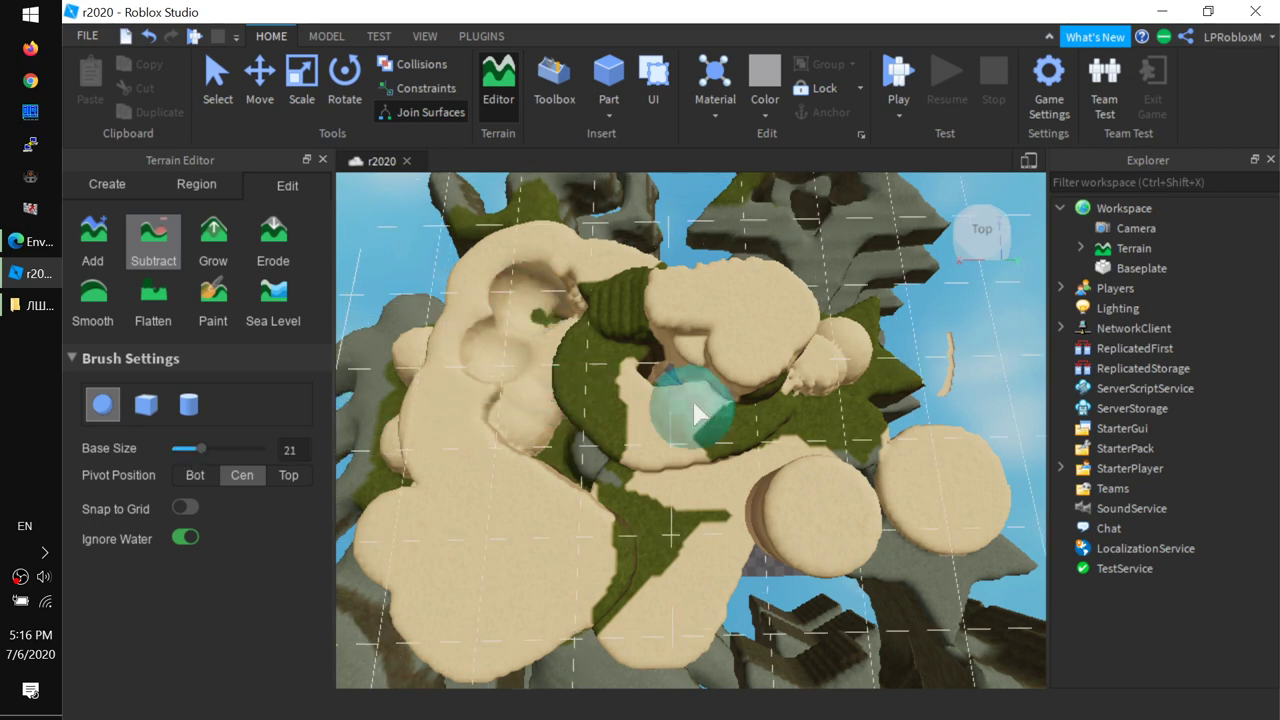
{"action": "left_click_drag", "start_coordinate": [695, 415], "coordinate": [737, 323]}
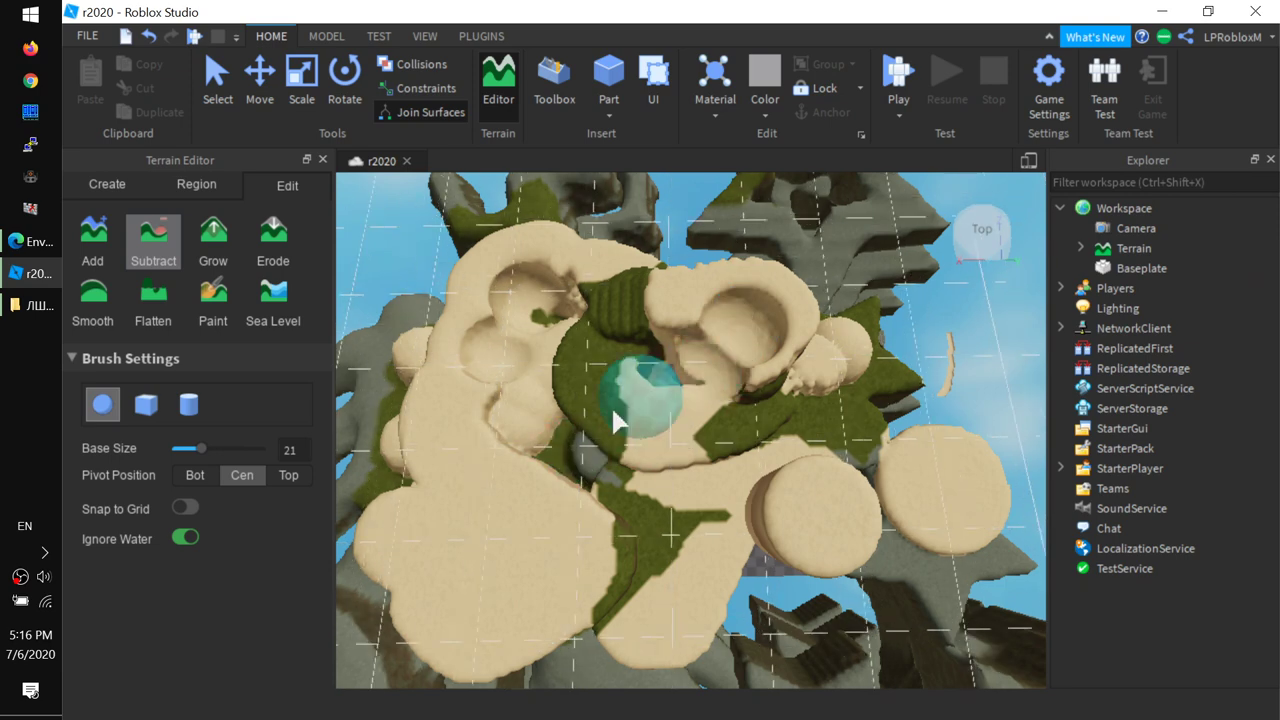
{"action": "mouse_move", "coordinate": [611, 405]}
{"action": "left_mouse_down"}
{"action": "mouse_move", "coordinate": [385, 430]}
{"action": "mouse_move", "coordinate": [632, 392]}
{"action": "mouse_move", "coordinate": [638, 423]}
{"action": "mouse_move", "coordinate": [516, 476]}
{"action": "mouse_move", "coordinate": [488, 504]}
{"action": "mouse_move", "coordinate": [602, 478]}
{"action": "mouse_move", "coordinate": [542, 423]}
{"action": "mouse_move", "coordinate": [452, 428]}
{"action": "mouse_move", "coordinate": [569, 463]}
{"action": "mouse_move", "coordinate": [578, 318]}
{"action": "left_mouse_up"}
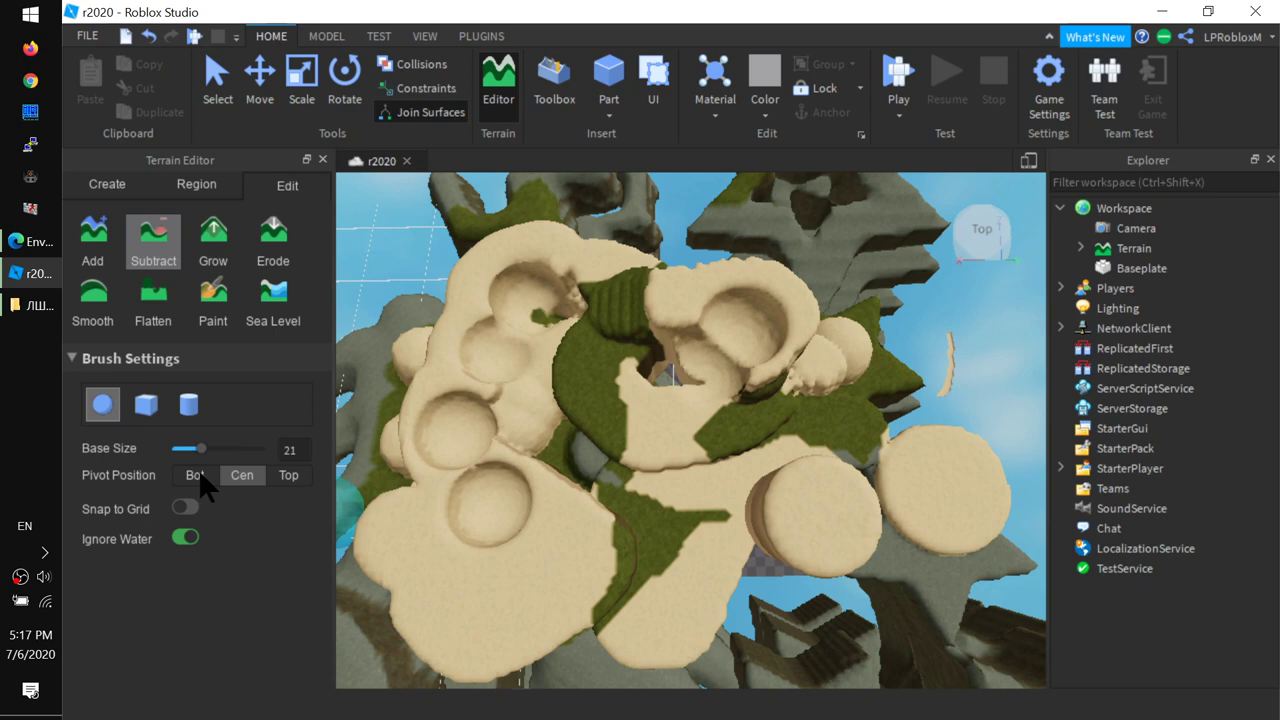
{"action": "mouse_move", "coordinate": [580, 360]}
{"action": "left_mouse_down"}
{"action": "mouse_move", "coordinate": [634, 290]}
{"action": "mouse_move", "coordinate": [640, 330]}
{"action": "left_mouse_up"}
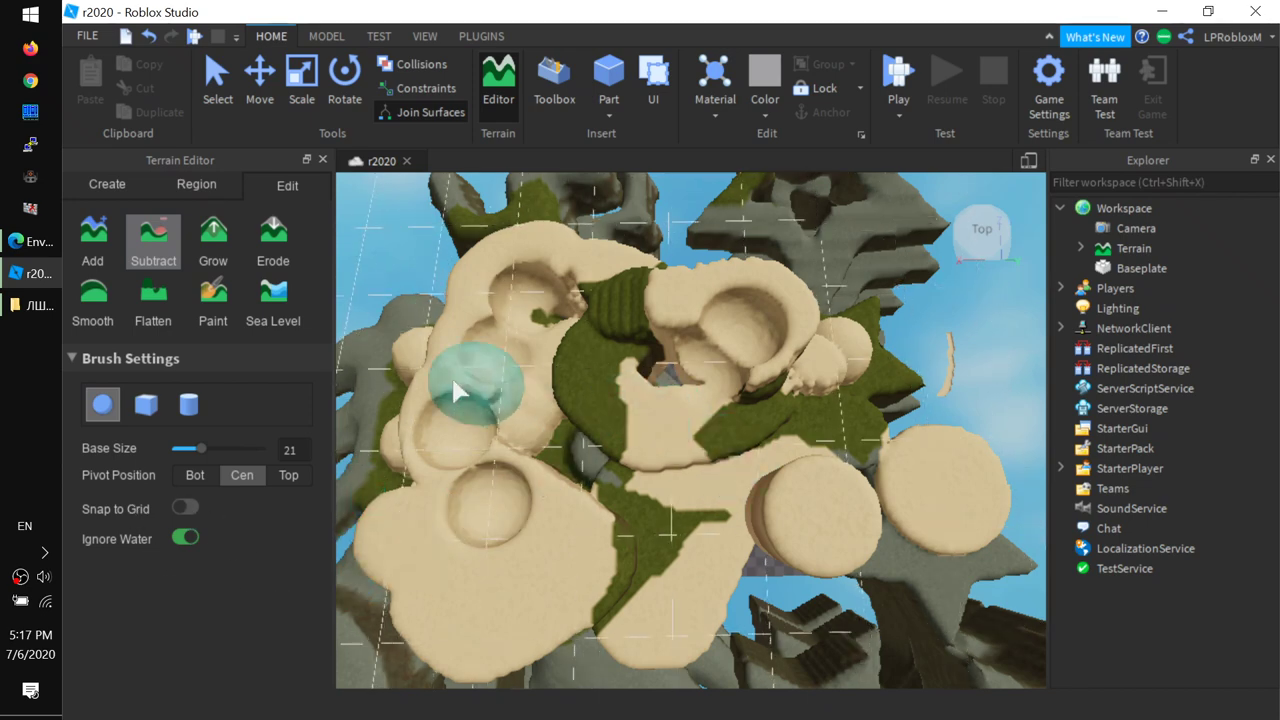
Step: Use the Grow tool with base size 33, strength 1 and the Grass material to raise a rounded hill between the limestone masses
{"action": "left_click", "coordinate": [218, 244]}
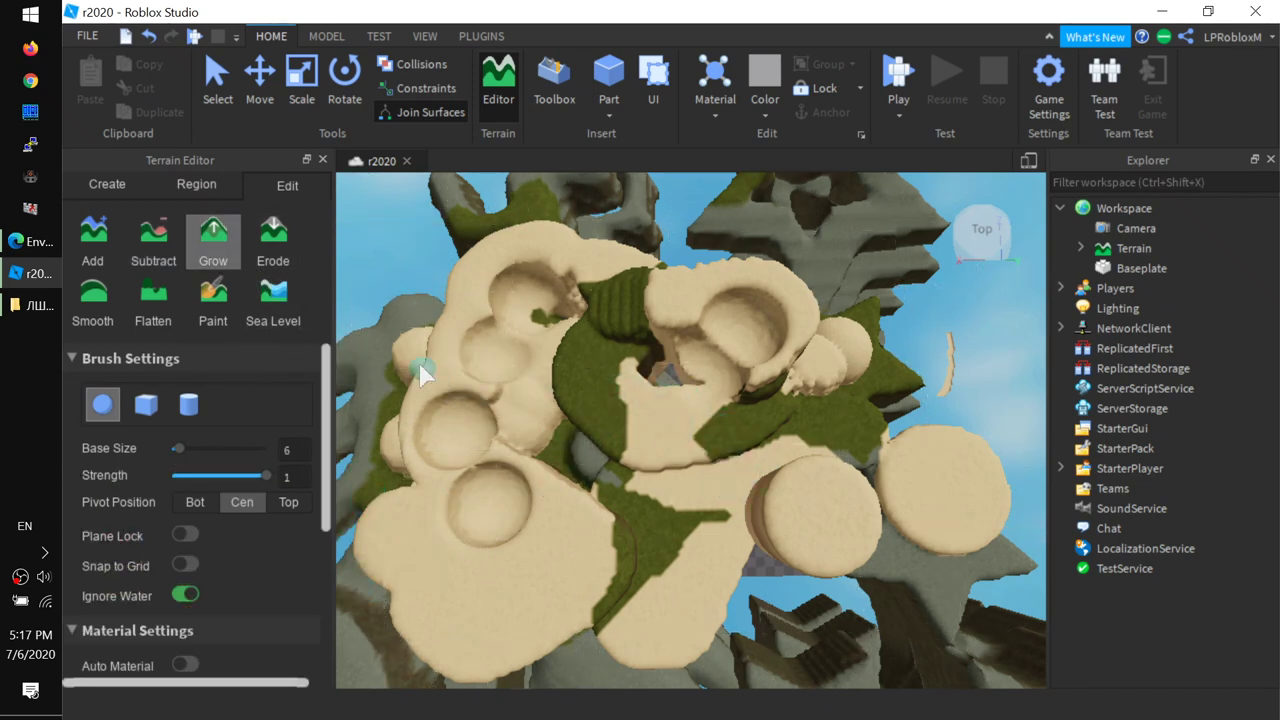
{"action": "mouse_move", "coordinate": [652, 537]}
{"action": "left_mouse_down"}
{"action": "mouse_move", "coordinate": [662, 461]}
{"action": "mouse_move", "coordinate": [640, 420]}
{"action": "left_mouse_up"}
{"action": "left_click_drag", "start_coordinate": [177, 449], "coordinate": [220, 449]}
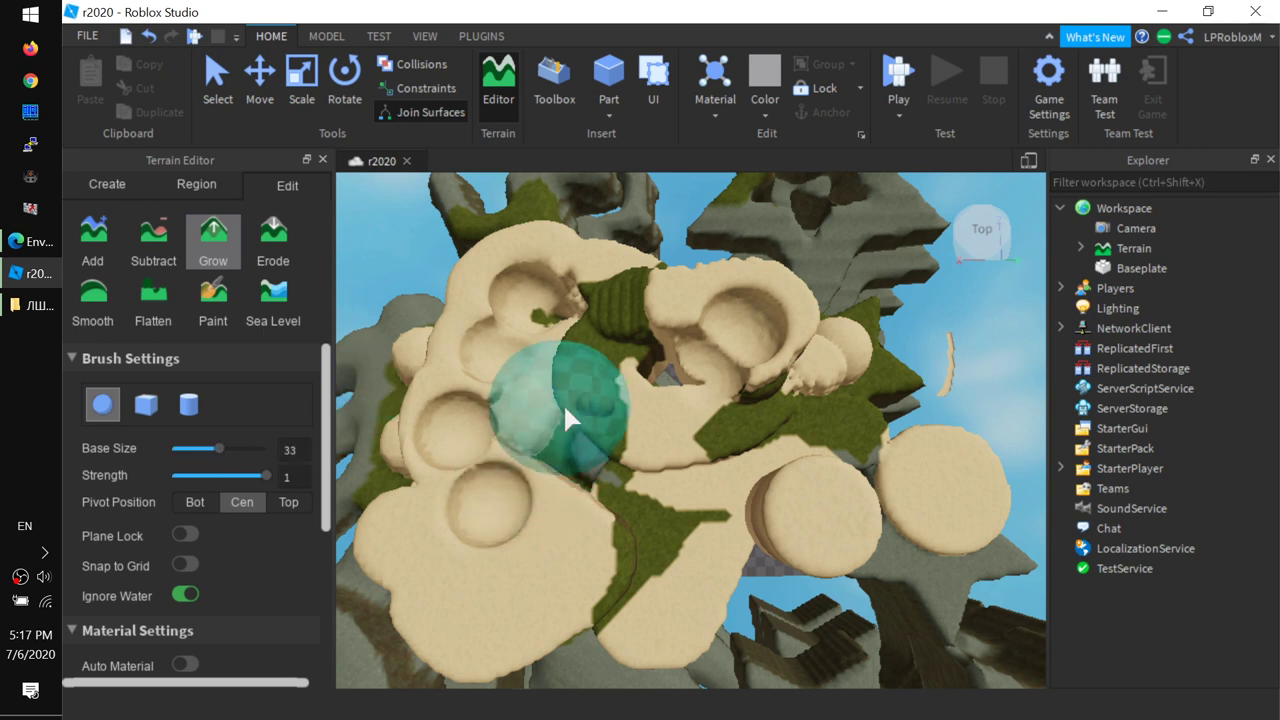
{"action": "left_click_drag", "start_coordinate": [565, 410], "coordinate": [565, 408]}
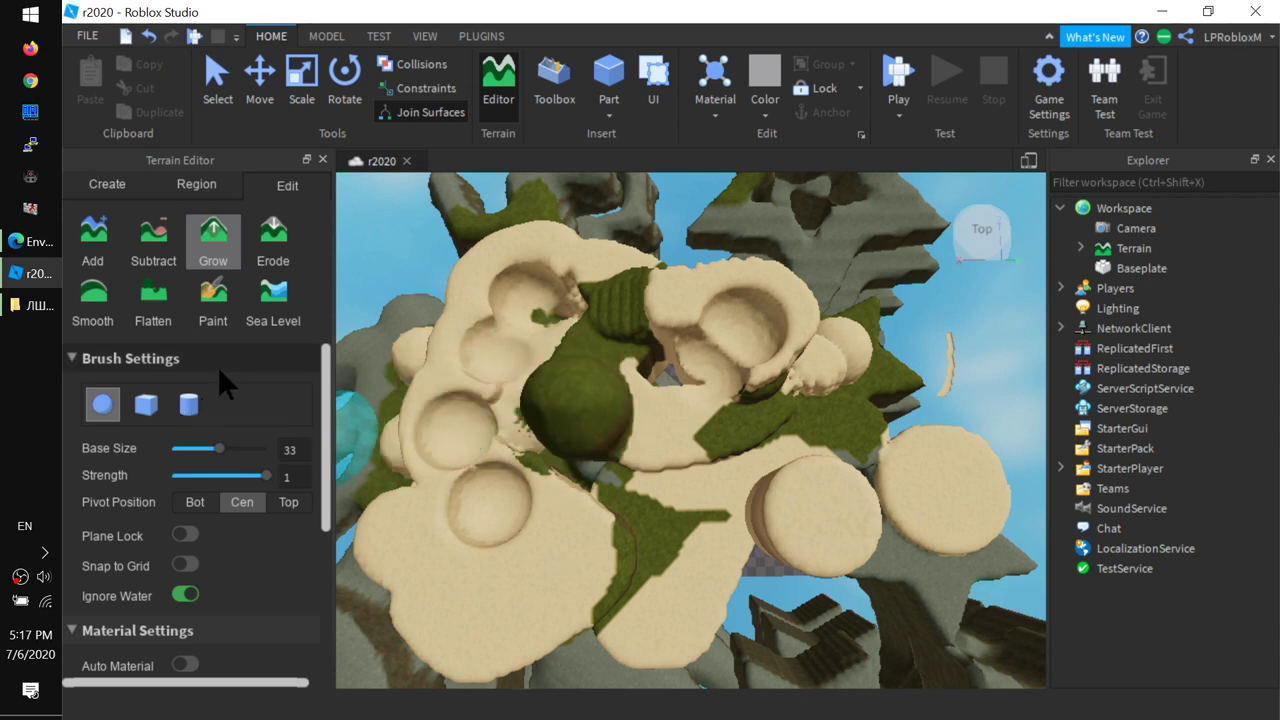
{"action": "scroll", "coordinate": [210, 560], "scroll_direction": "down", "scroll_amount": 5}
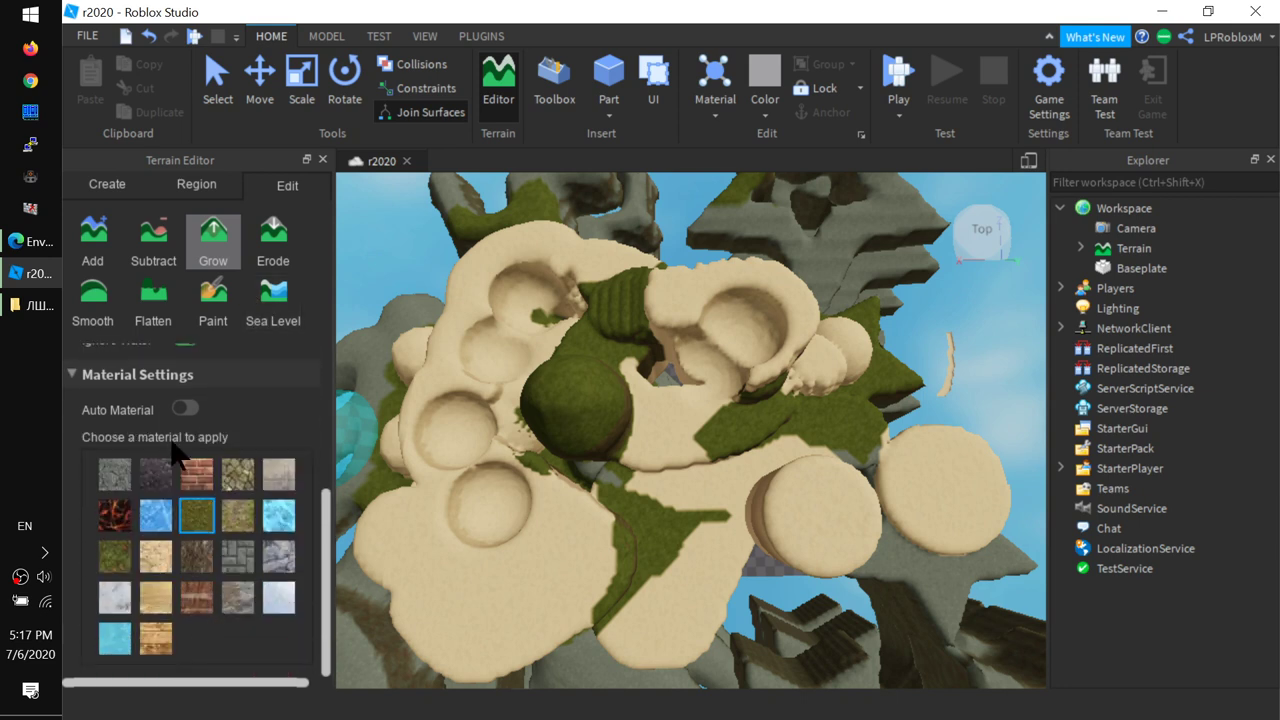
{"action": "scroll", "coordinate": [318, 430], "scroll_direction": "up", "scroll_amount": 5}
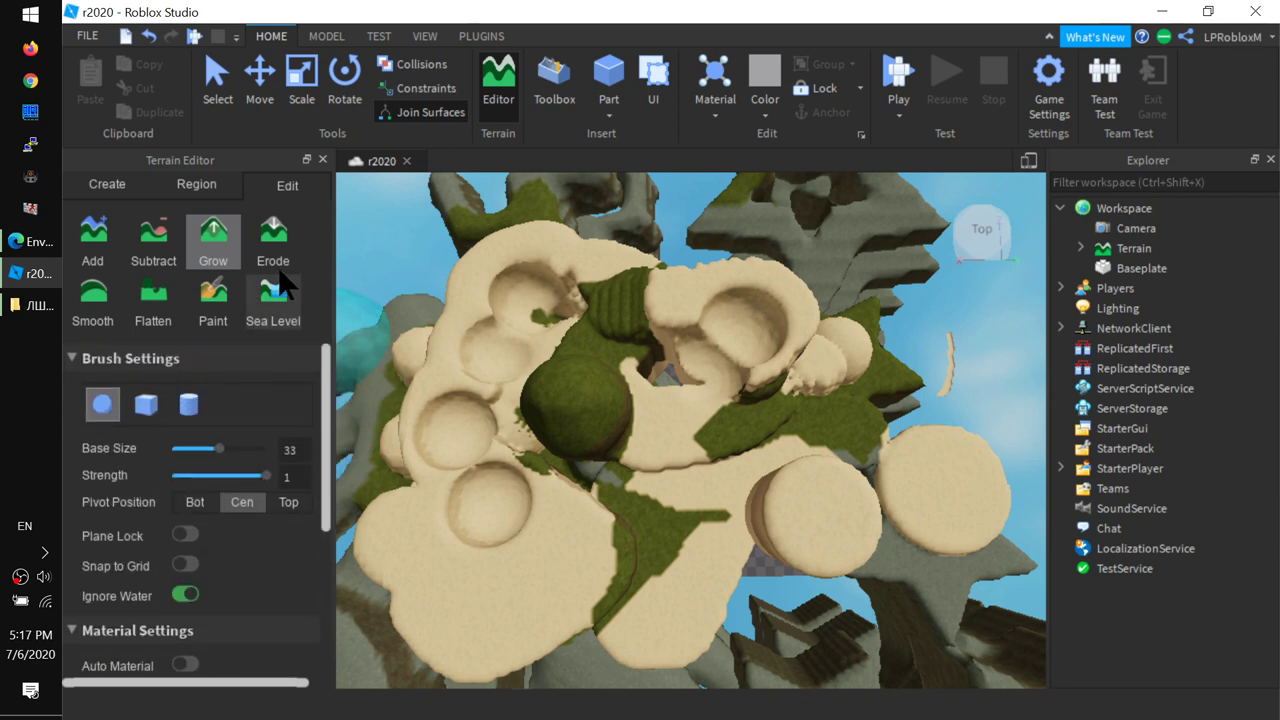
Step: Use the Erode tool with base size 6 and strength 1 to wear a hollow into the grass hill
{"action": "left_click", "coordinate": [273, 240]}
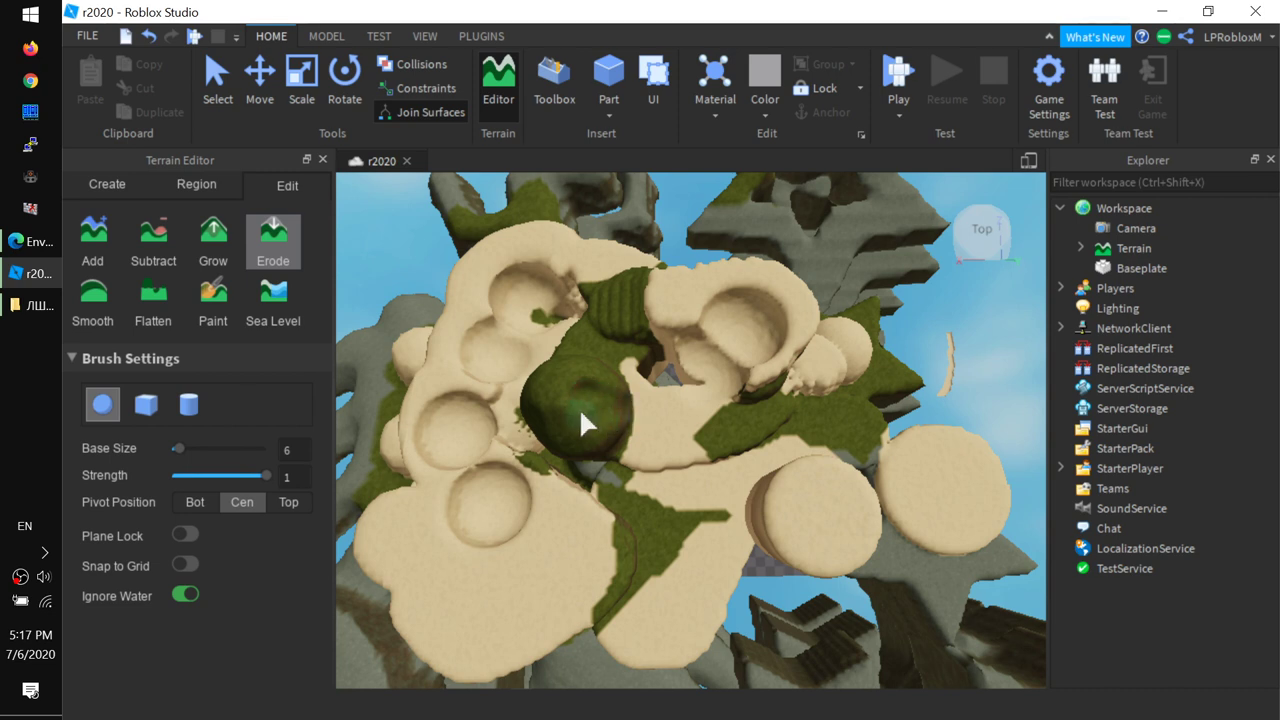
{"action": "mouse_move", "coordinate": [600, 406]}
{"action": "left_mouse_down"}
{"action": "mouse_move", "coordinate": [617, 429]}
{"action": "mouse_move", "coordinate": [592, 434]}
{"action": "left_mouse_up"}
{"action": "left_click_drag", "start_coordinate": [604, 392], "coordinate": [607, 428]}
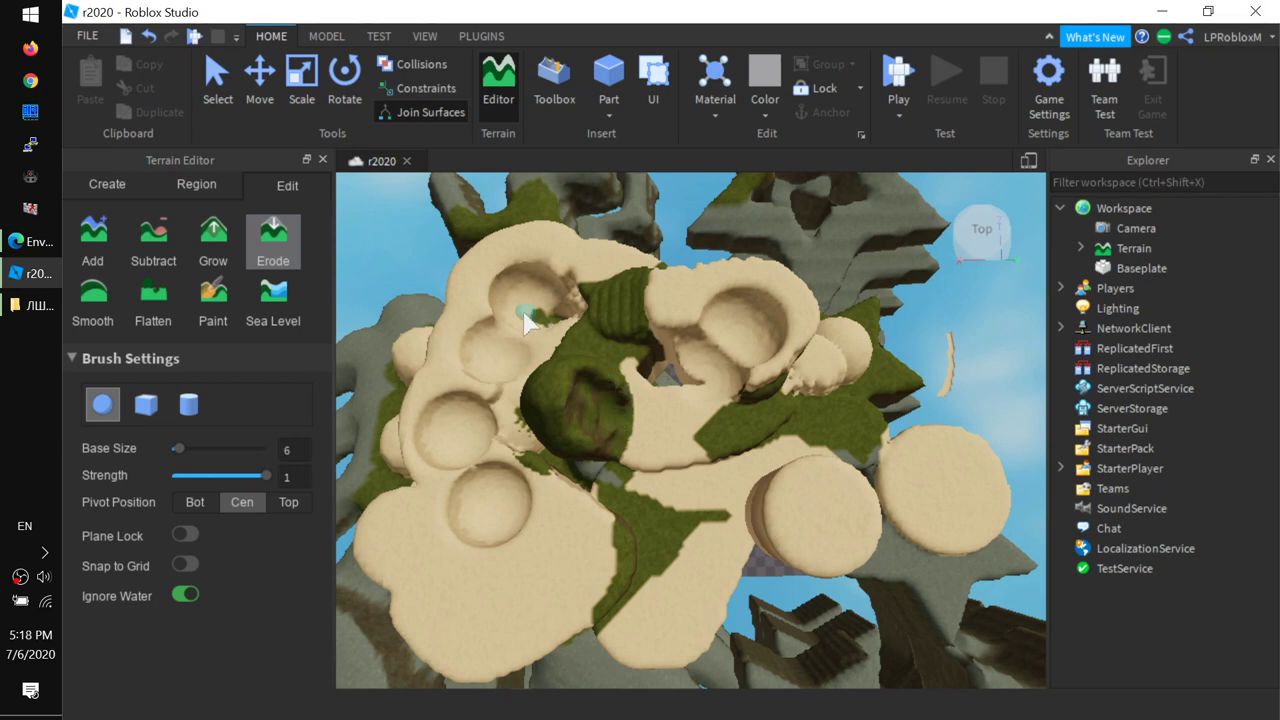
Step: Use the Smooth tool with base size 32 and strength 1 to soften the rim and walls of the large limestone hollow
{"action": "left_click", "coordinate": [99, 294]}
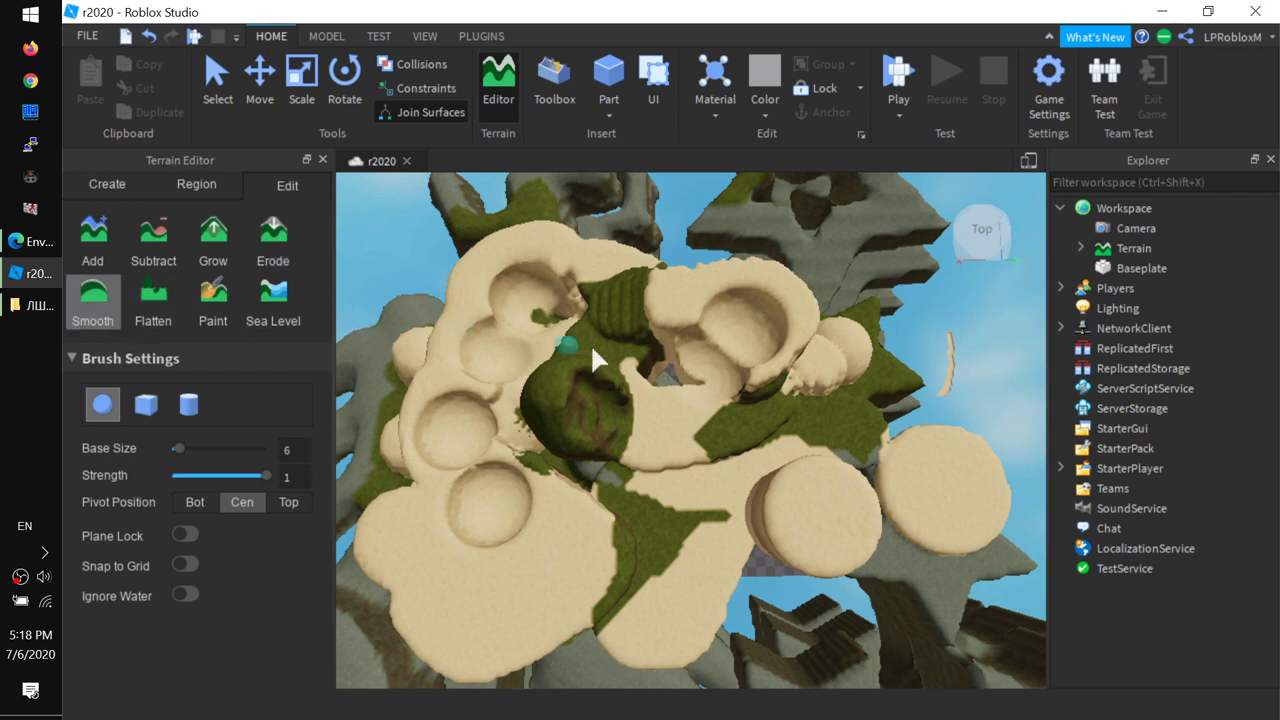
{"action": "left_click_drag", "start_coordinate": [178, 448], "coordinate": [219, 449]}
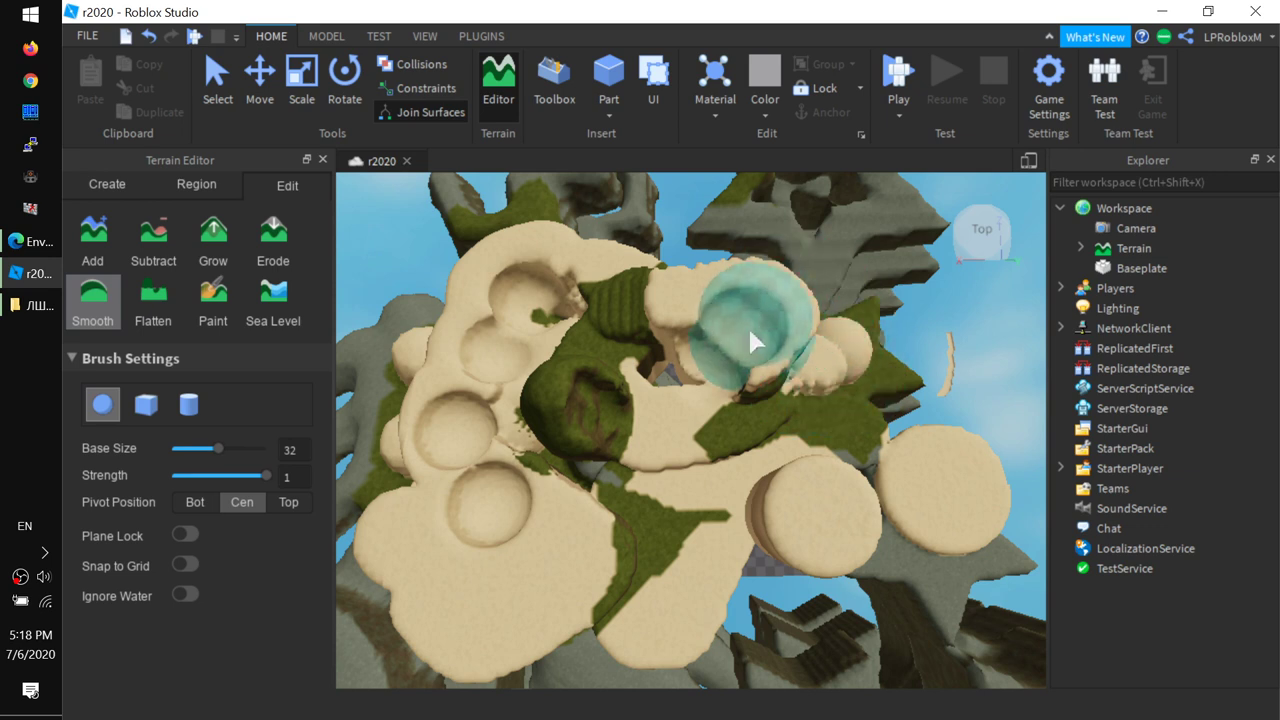
{"action": "mouse_move", "coordinate": [727, 416]}
{"action": "left_mouse_down"}
{"action": "mouse_move", "coordinate": [710, 411]}
{"action": "mouse_move", "coordinate": [762, 383]}
{"action": "mouse_move", "coordinate": [723, 320]}
{"action": "mouse_move", "coordinate": [666, 298]}
{"action": "mouse_move", "coordinate": [673, 321]}
{"action": "left_mouse_up"}
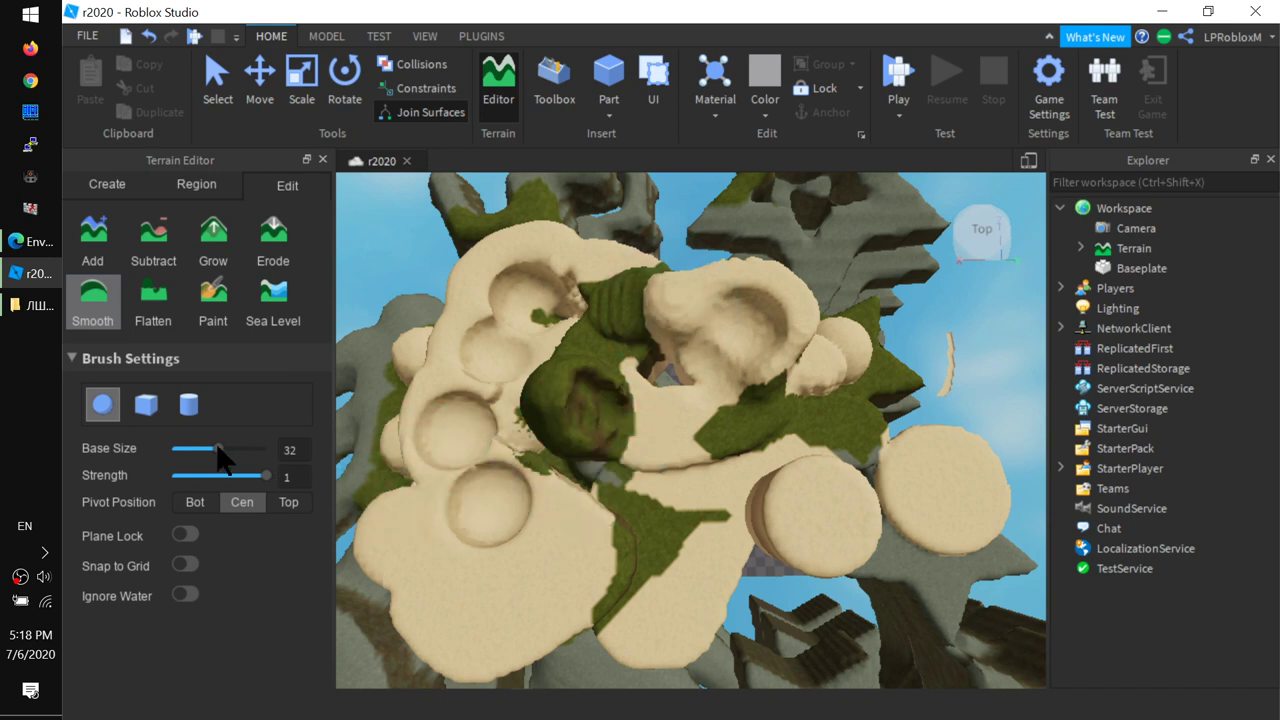
Step: Use the Flatten tool with base size 39 and strength 1 to level the grass hill between the limestone masses
{"action": "left_click", "coordinate": [158, 318]}
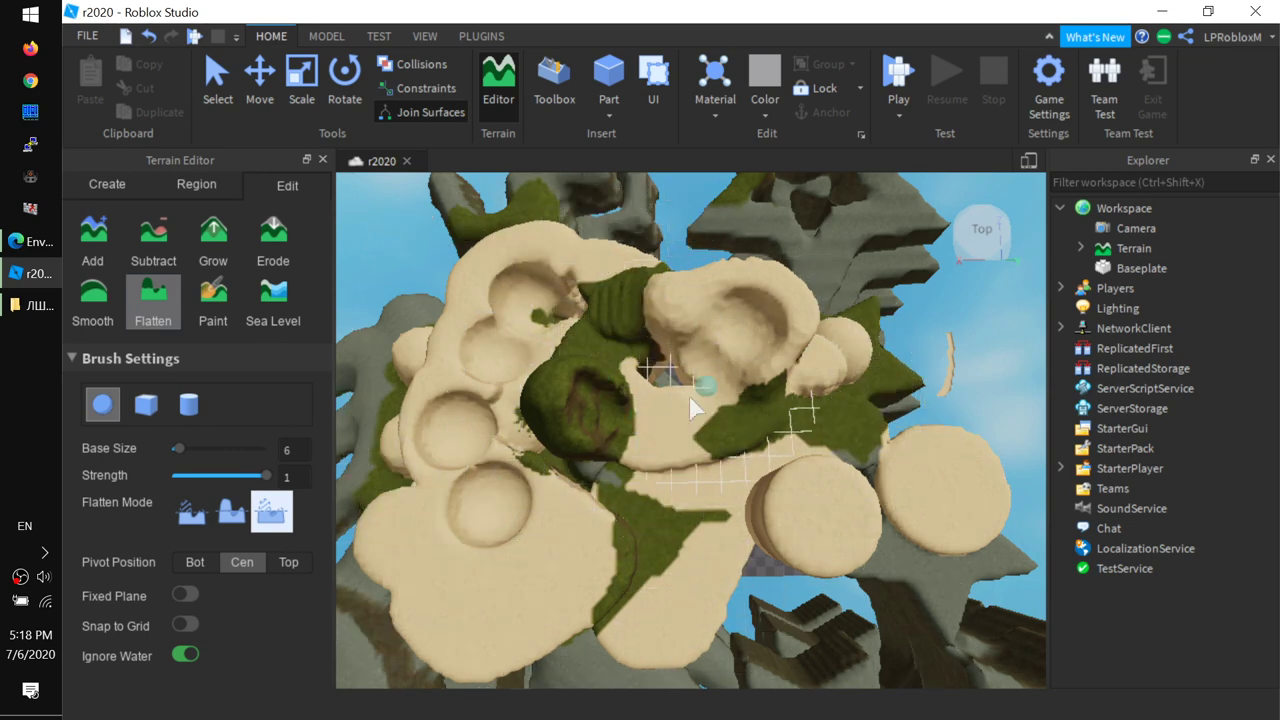
{"action": "right_click_drag", "start_coordinate": [686, 394], "coordinate": [745, 495]}
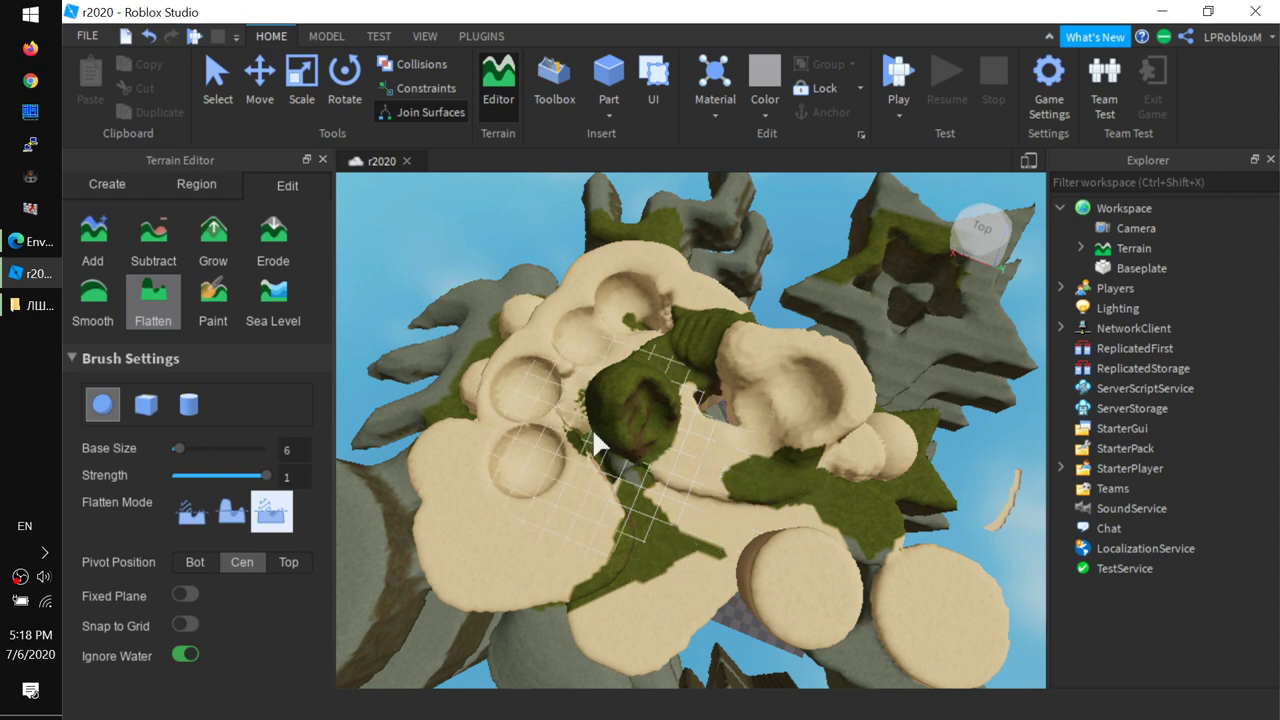
{"action": "left_click_drag", "start_coordinate": [180, 449], "coordinate": [228, 448]}
{"action": "left_click_drag", "start_coordinate": [539, 471], "coordinate": [570, 410]}
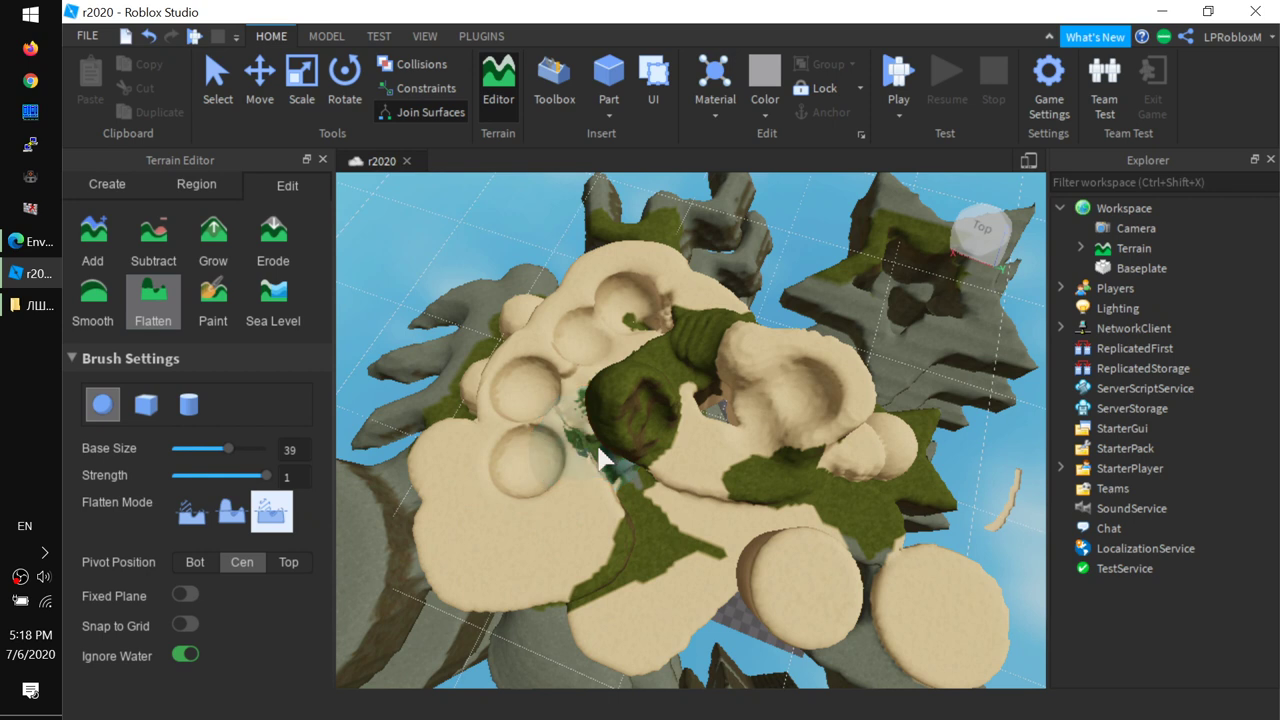
{"action": "mouse_move", "coordinate": [592, 480]}
{"action": "left_mouse_down"}
{"action": "mouse_move", "coordinate": [663, 464]}
{"action": "mouse_move", "coordinate": [704, 432]}
{"action": "mouse_move", "coordinate": [643, 427]}
{"action": "mouse_move", "coordinate": [634, 396]}
{"action": "mouse_move", "coordinate": [639, 445]}
{"action": "left_mouse_up"}
Step: Flatten the neighbouring round limestone hollows beside the leveled grass into one even floor
{"action": "scroll", "coordinate": [658, 431], "scroll_direction": "up", "scroll_amount": 2}
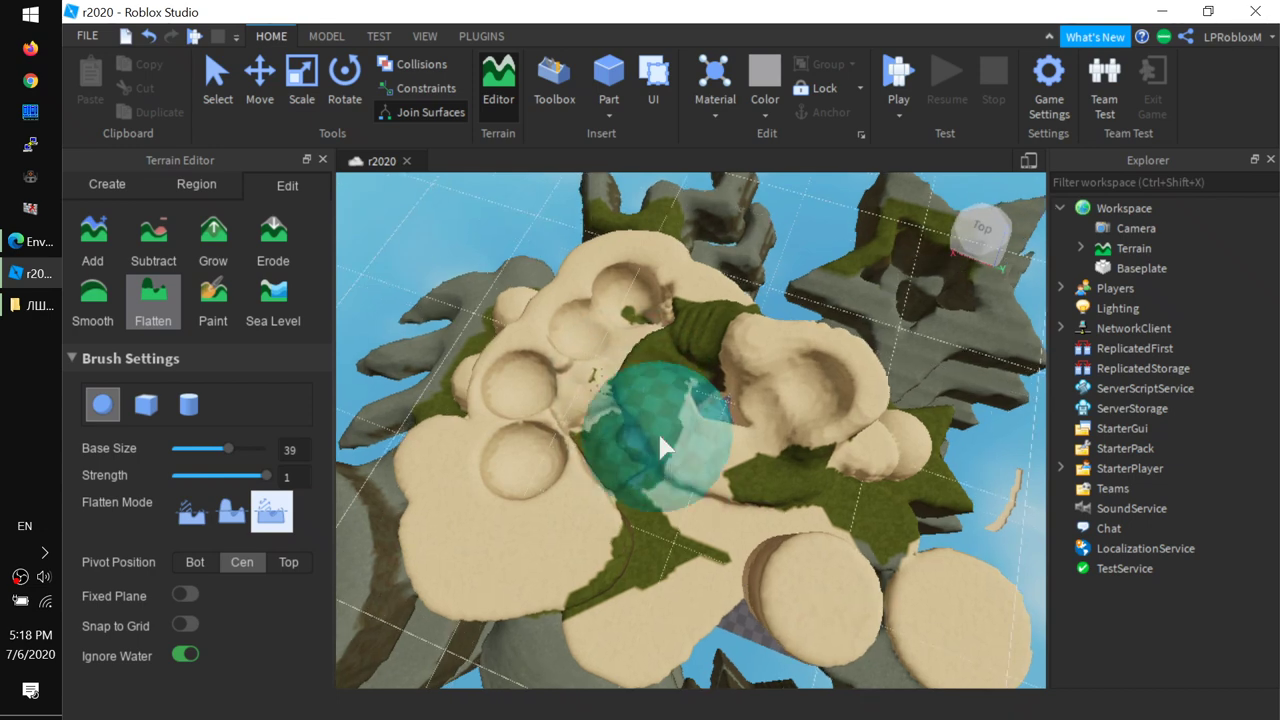
{"action": "scroll", "coordinate": [657, 430], "scroll_direction": "up", "scroll_amount": 3}
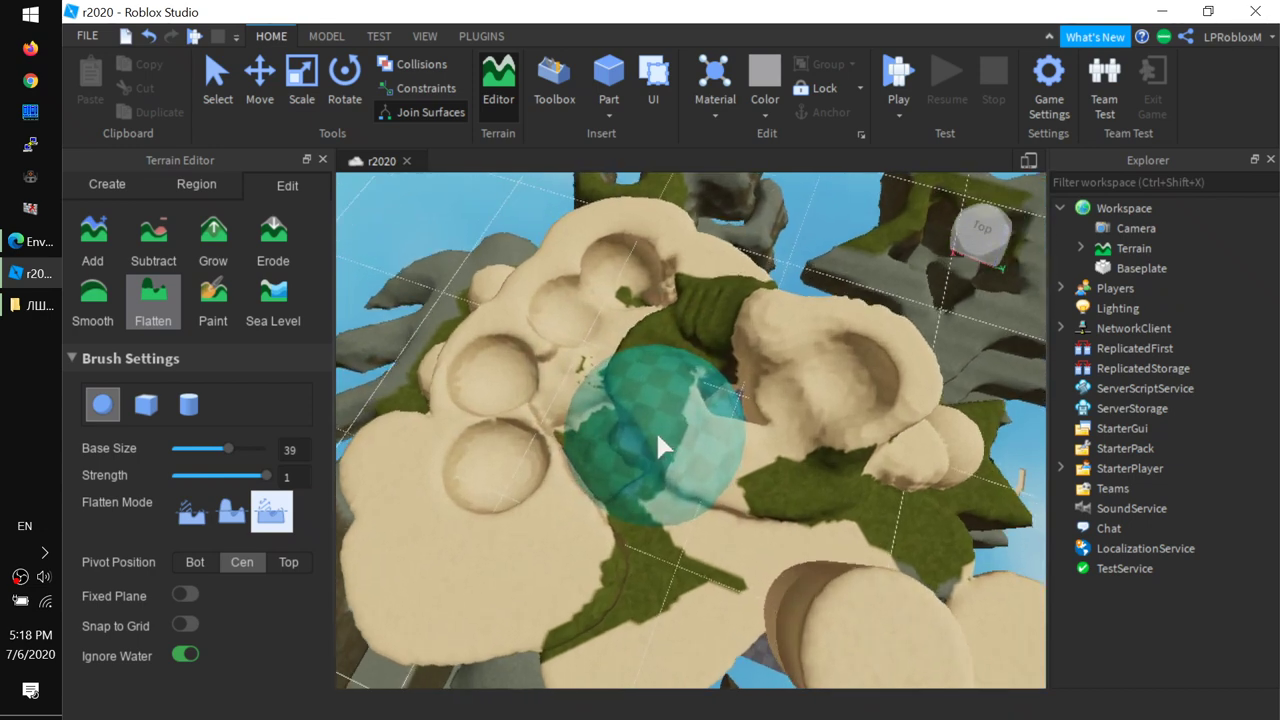
{"action": "mouse_move", "coordinate": [650, 535]}
{"action": "right_mouse_down"}
{"action": "mouse_move", "coordinate": [640, 522]}
{"action": "mouse_move", "coordinate": [656, 599]}
{"action": "mouse_move", "coordinate": [615, 612]}
{"action": "mouse_move", "coordinate": [660, 539]}
{"action": "right_mouse_up"}
{"action": "mouse_move", "coordinate": [733, 388]}
{"action": "left_mouse_down"}
{"action": "mouse_move", "coordinate": [656, 398]}
{"action": "mouse_move", "coordinate": [578, 477]}
{"action": "mouse_move", "coordinate": [578, 498]}
{"action": "mouse_move", "coordinate": [611, 517]}
{"action": "mouse_move", "coordinate": [658, 354]}
{"action": "mouse_move", "coordinate": [435, 361]}
{"action": "mouse_move", "coordinate": [631, 488]}
{"action": "mouse_move", "coordinate": [809, 311]}
{"action": "mouse_move", "coordinate": [546, 338]}
{"action": "mouse_move", "coordinate": [521, 498]}
{"action": "mouse_move", "coordinate": [622, 486]}
{"action": "mouse_move", "coordinate": [637, 472]}
{"action": "mouse_move", "coordinate": [552, 459]}
{"action": "mouse_move", "coordinate": [514, 407]}
{"action": "mouse_move", "coordinate": [526, 373]}
{"action": "mouse_move", "coordinate": [646, 334]}
{"action": "mouse_move", "coordinate": [844, 388]}
{"action": "mouse_move", "coordinate": [876, 418]}
{"action": "mouse_move", "coordinate": [872, 436]}
{"action": "mouse_move", "coordinate": [777, 524]}
{"action": "mouse_move", "coordinate": [671, 499]}
{"action": "mouse_move", "coordinate": [520, 400]}
{"action": "left_mouse_up"}
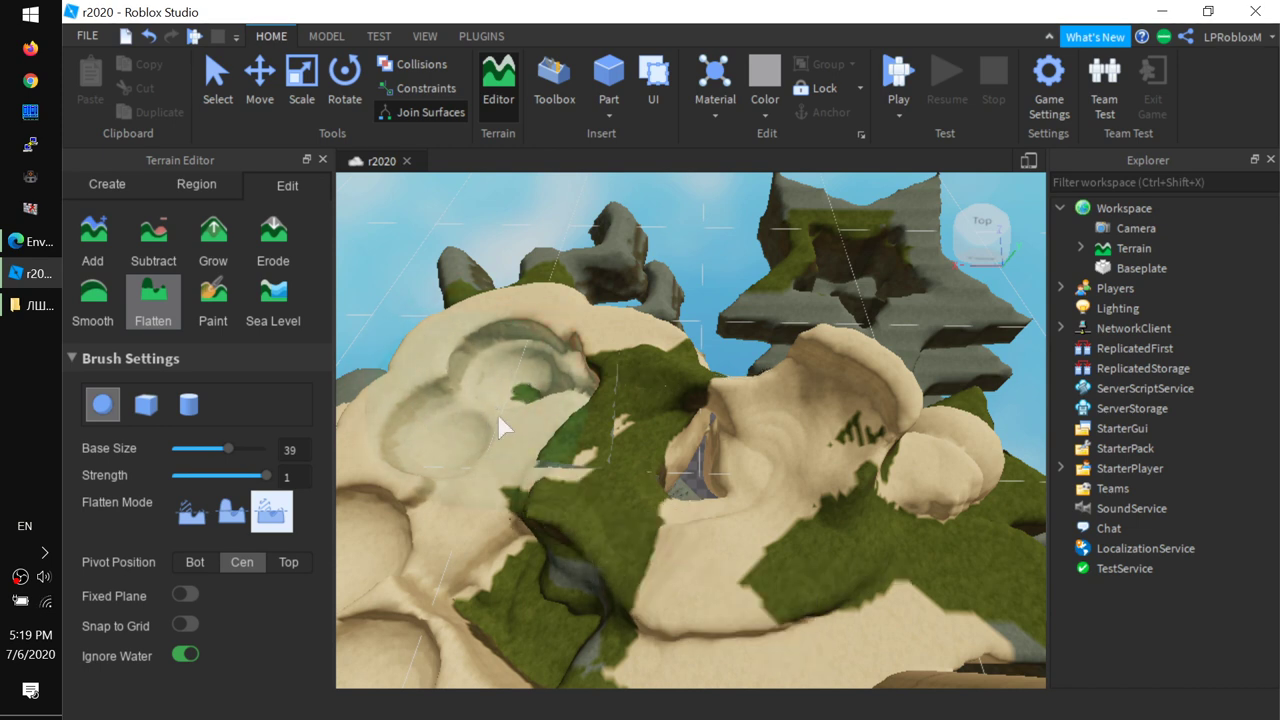
{"action": "left_click_drag", "start_coordinate": [498, 418], "coordinate": [498, 418]}
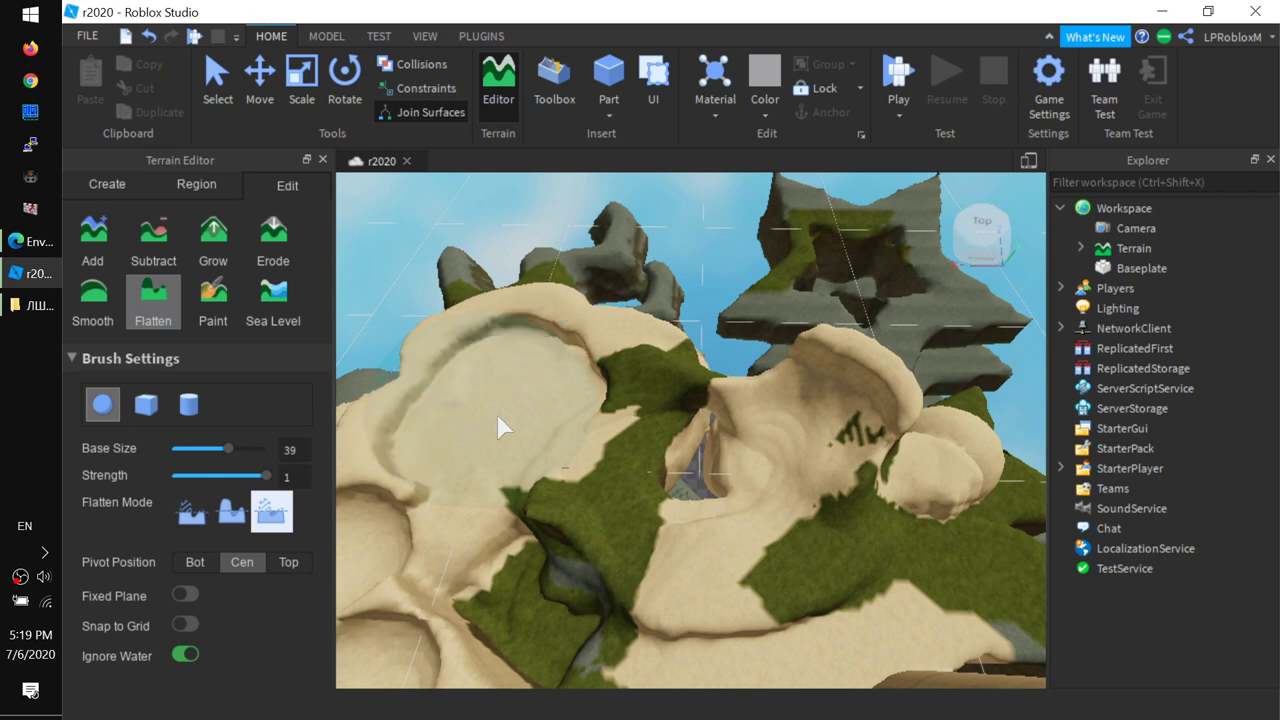
Step: Switch Flatten through its erode-only mode to its grow-only mode and fill the low ground between the limestone masses
{"action": "left_click", "coordinate": [189, 522]}
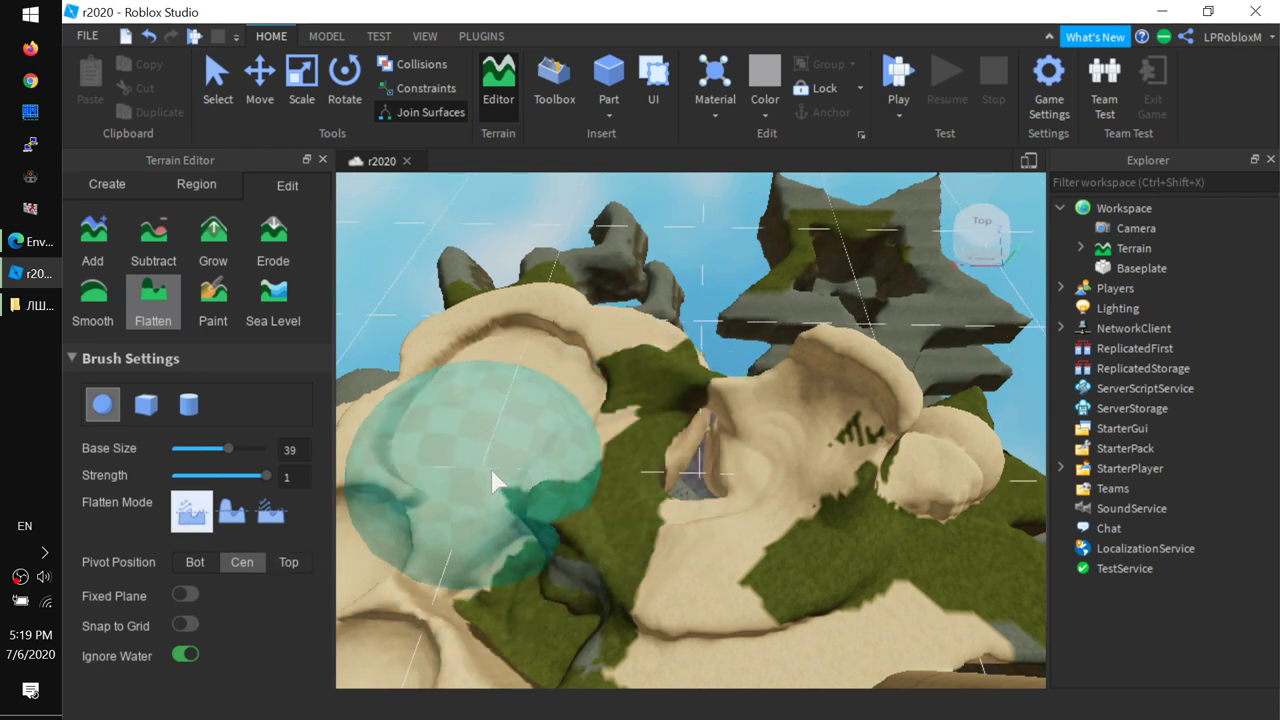
{"action": "left_click", "coordinate": [233, 513]}
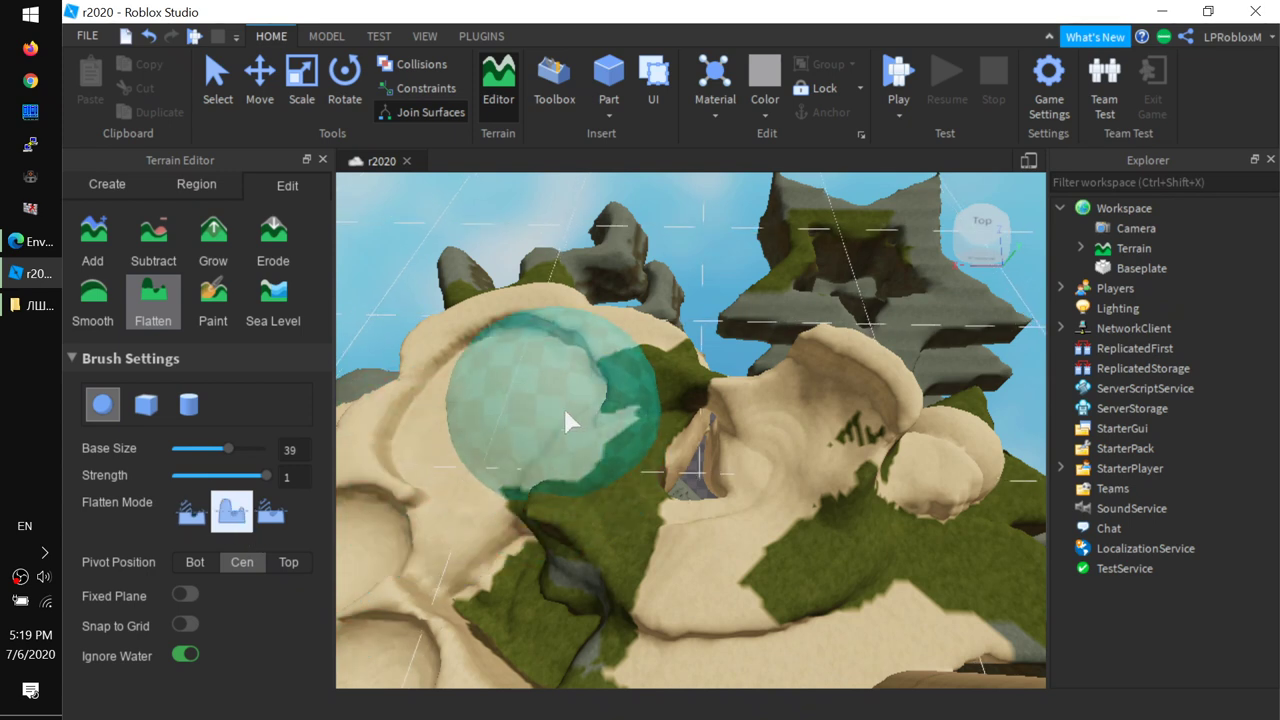
{"action": "left_click", "coordinate": [581, 372]}
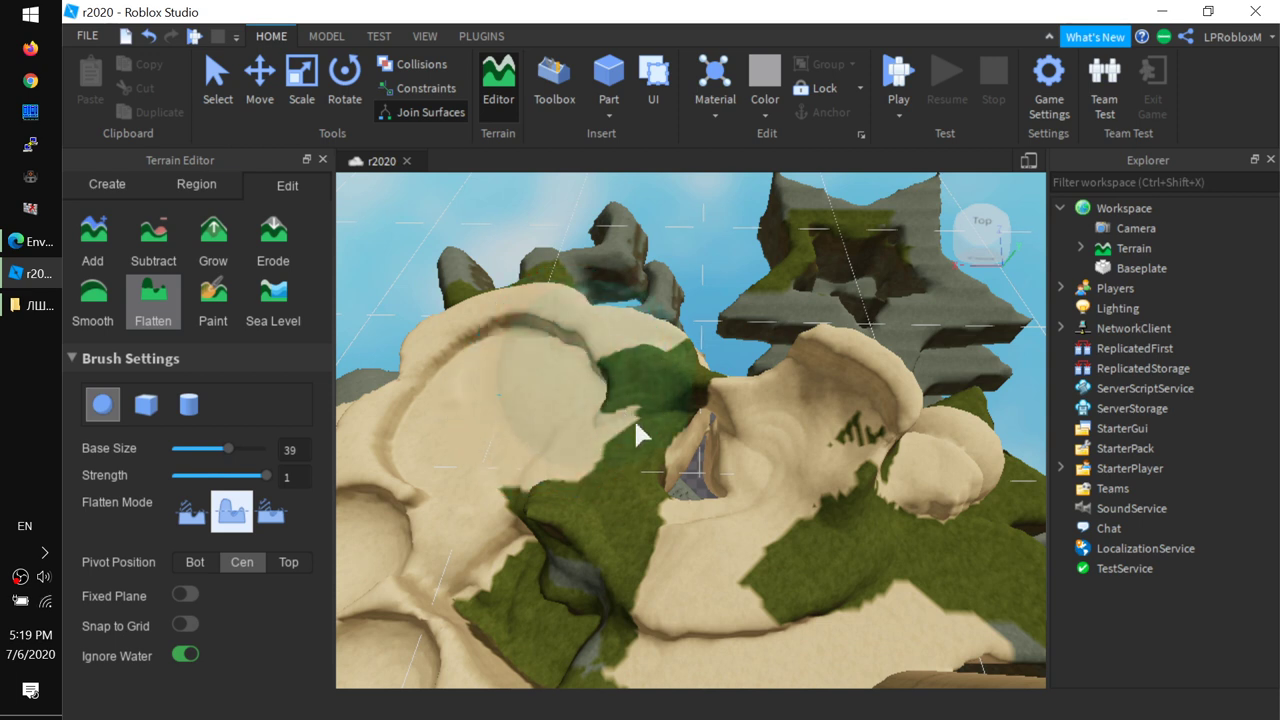
{"action": "mouse_move", "coordinate": [634, 418]}
{"action": "left_mouse_down"}
{"action": "mouse_move", "coordinate": [600, 455]}
{"action": "mouse_move", "coordinate": [730, 500]}
{"action": "mouse_move", "coordinate": [728, 478]}
{"action": "mouse_move", "coordinate": [720, 490]}
{"action": "mouse_move", "coordinate": [750, 515]}
{"action": "mouse_move", "coordinate": [694, 465]}
{"action": "left_mouse_up"}
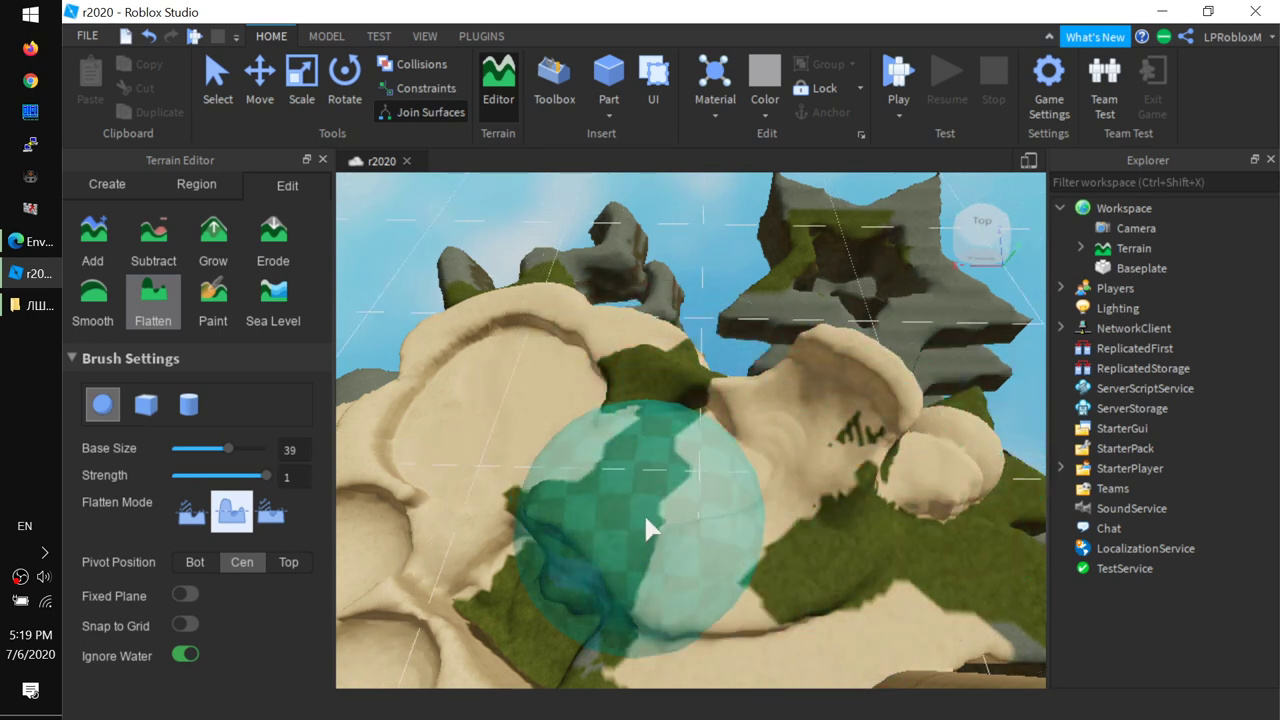
Step: Set Flatten to level both high and low terrain, turn on Fixed Plane, and flatten the grass and limestone between the masses
{"action": "left_click", "coordinate": [272, 512]}
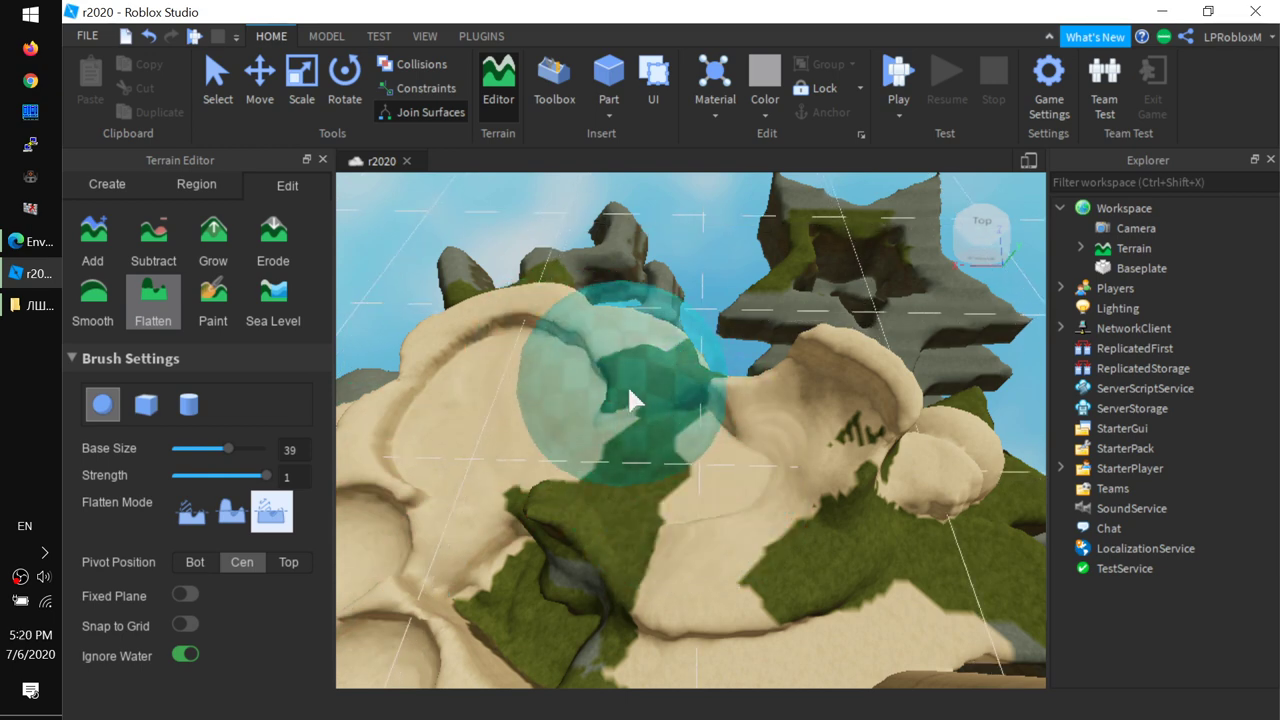
{"action": "left_click", "coordinate": [275, 515]}
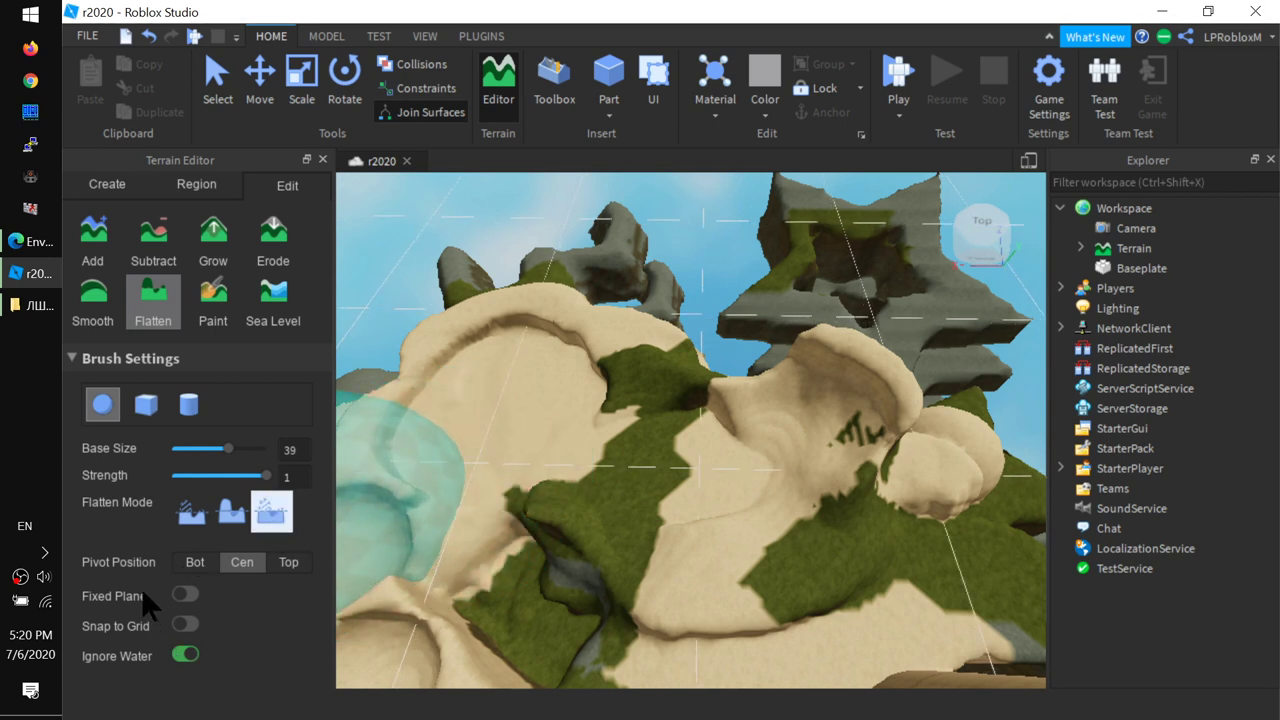
{"action": "left_click", "coordinate": [185, 594]}
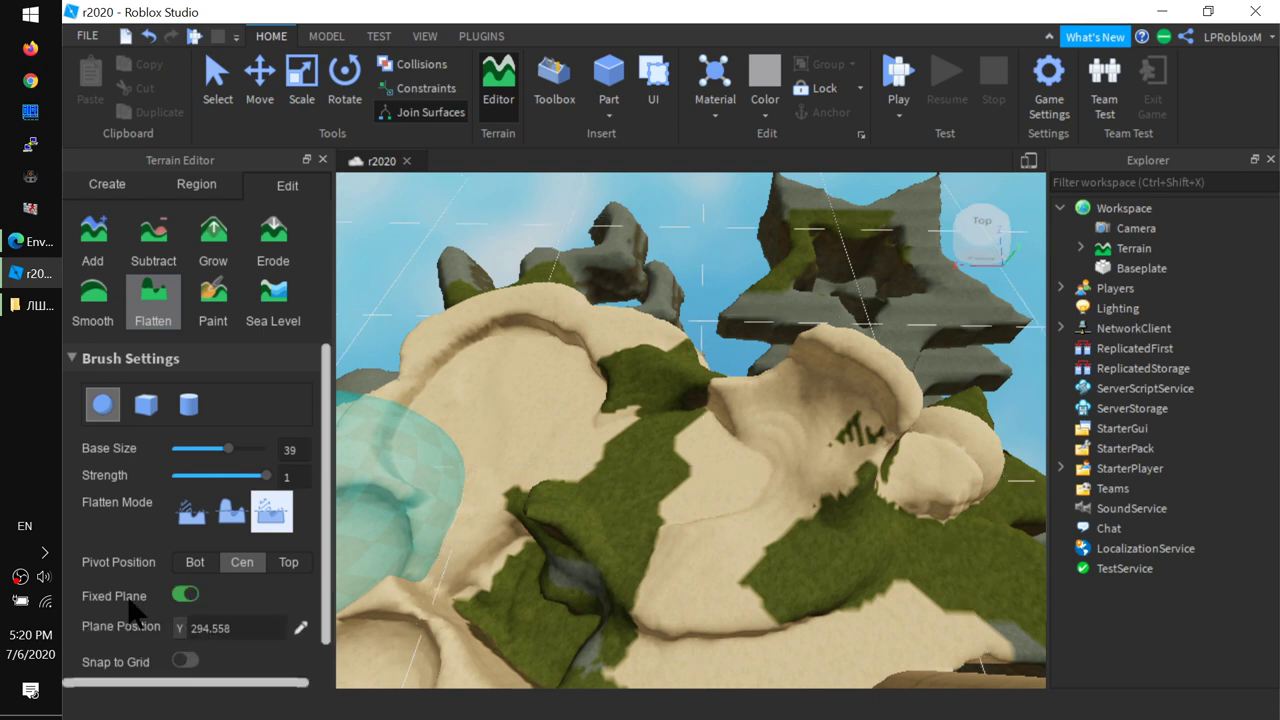
{"action": "scroll", "coordinate": [282, 605], "scroll_direction": "down", "scroll_amount": 1}
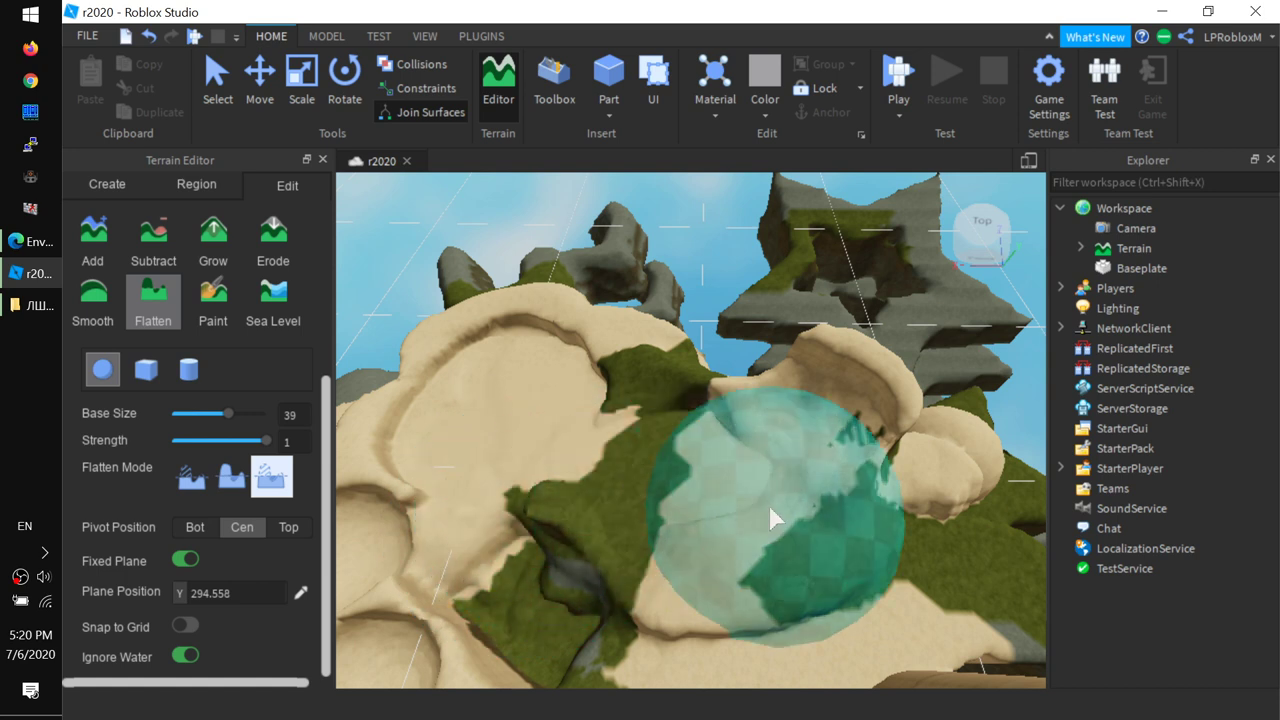
{"action": "mouse_move", "coordinate": [603, 509]}
{"action": "left_mouse_down"}
{"action": "mouse_move", "coordinate": [545, 431]}
{"action": "mouse_move", "coordinate": [663, 432]}
{"action": "mouse_move", "coordinate": [792, 471]}
{"action": "left_mouse_up"}
{"action": "mouse_move", "coordinate": [730, 527]}
{"action": "left_mouse_down"}
{"action": "mouse_move", "coordinate": [568, 528]}
{"action": "mouse_move", "coordinate": [548, 549]}
{"action": "mouse_move", "coordinate": [565, 562]}
{"action": "left_mouse_up"}
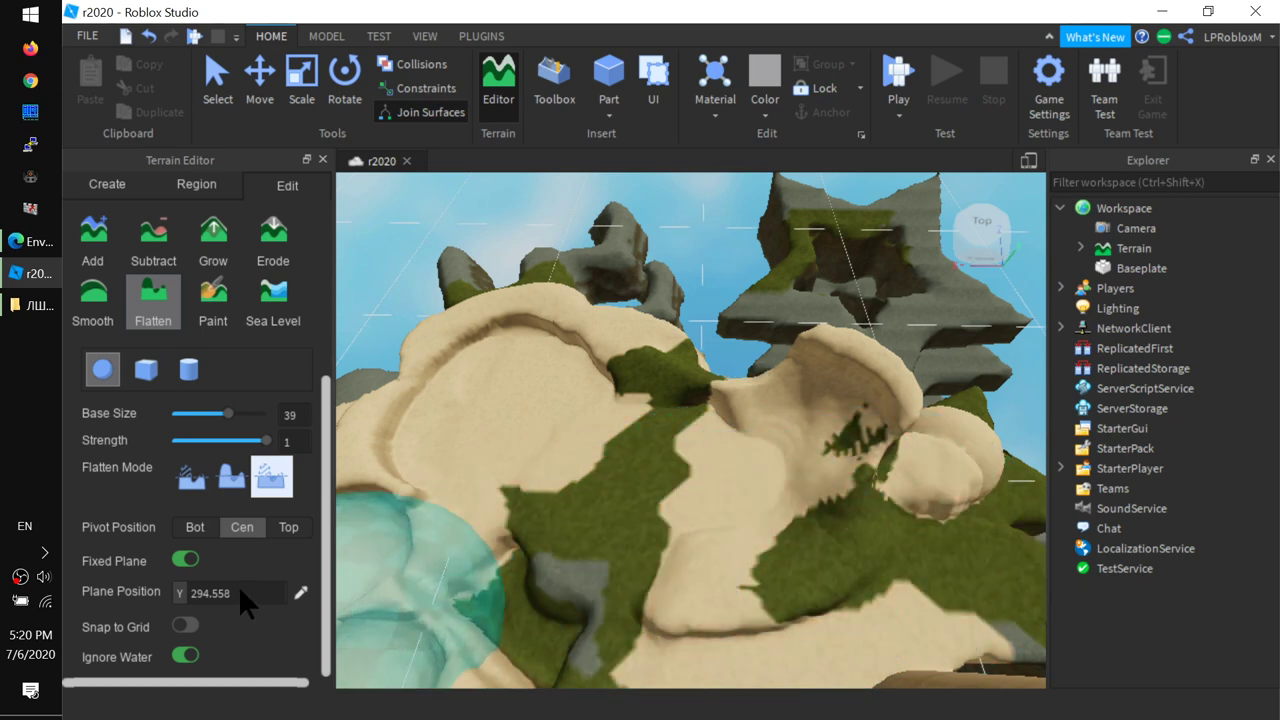
Step: Set the fixed plane's Y position to 250, flatten the ground between the limestone masses to it, and turn Fixed Plane off
{"action": "left_click_drag", "start_coordinate": [238, 588], "coordinate": [158, 586]}
{"action": "type", "text": "250"}
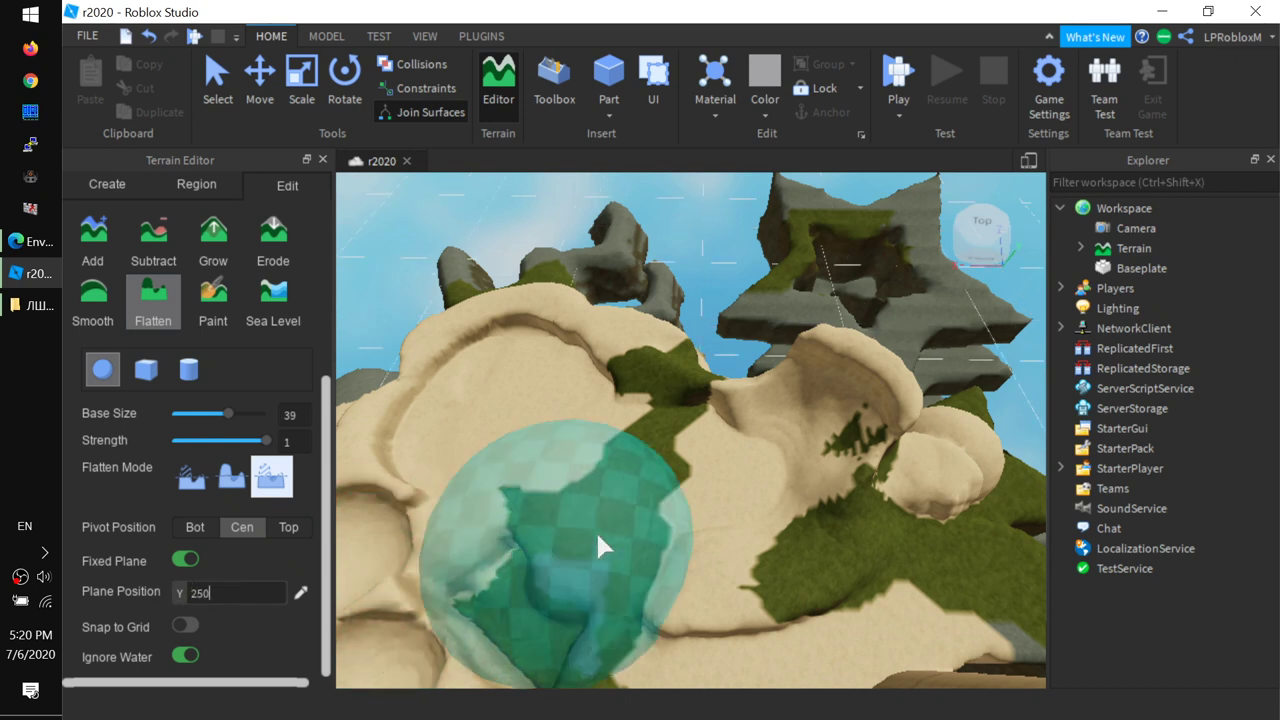
{"action": "left_click_drag", "start_coordinate": [598, 545], "coordinate": [668, 482]}
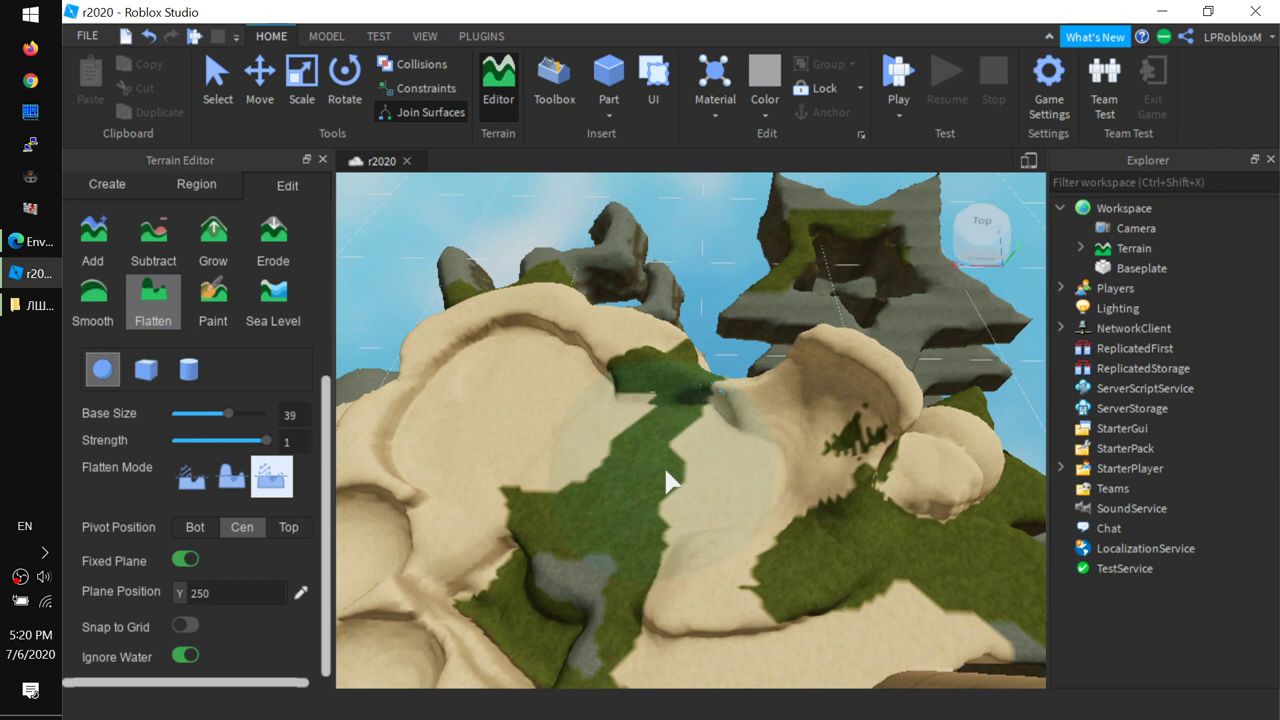
{"action": "left_click_drag", "start_coordinate": [617, 410], "coordinate": [637, 394]}
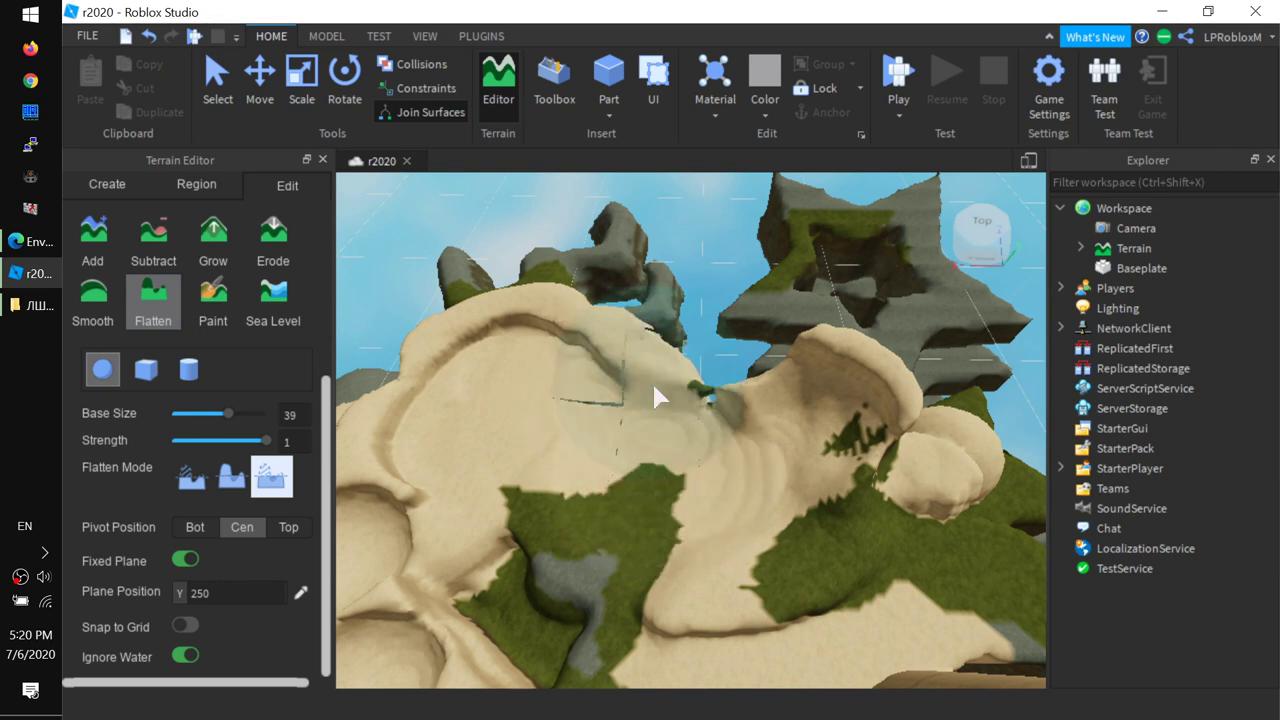
{"action": "mouse_move", "coordinate": [857, 483]}
{"action": "left_mouse_down"}
{"action": "mouse_move", "coordinate": [783, 537]}
{"action": "mouse_move", "coordinate": [610, 577]}
{"action": "mouse_move", "coordinate": [225, 604]}
{"action": "left_mouse_up"}
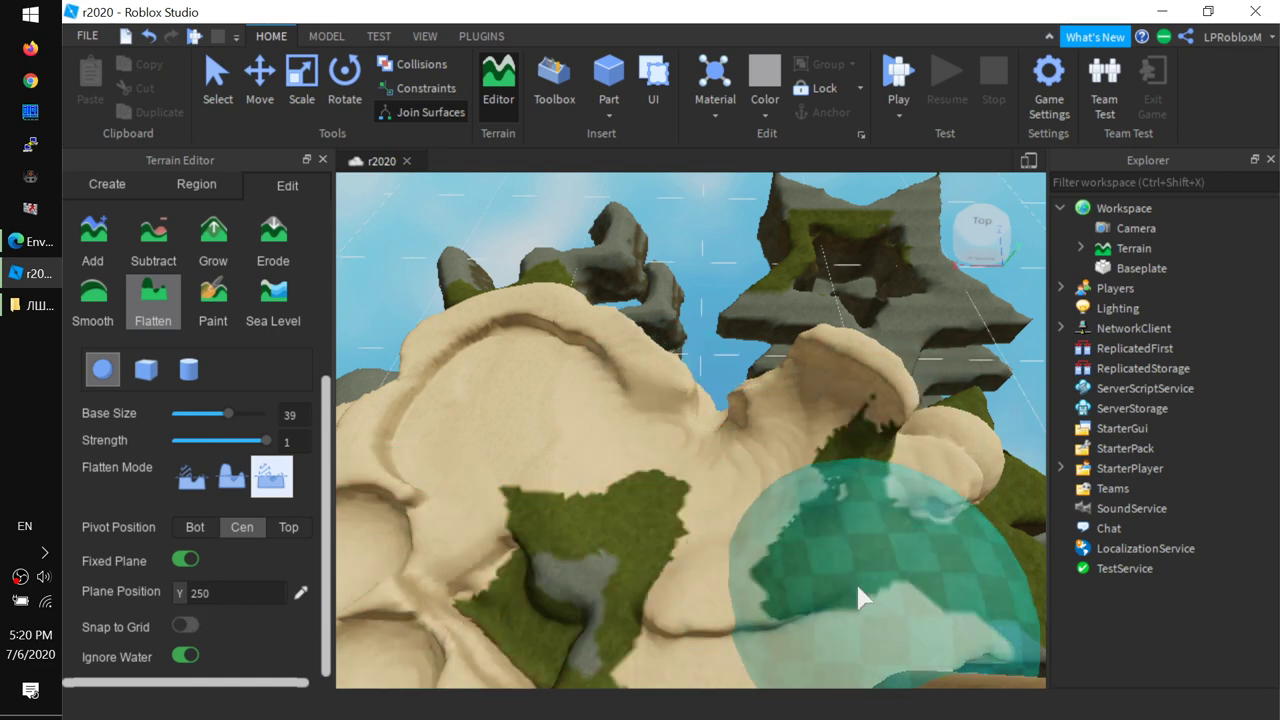
{"action": "mouse_move", "coordinate": [720, 556]}
{"action": "left_mouse_down"}
{"action": "mouse_move", "coordinate": [879, 491]}
{"action": "mouse_move", "coordinate": [869, 469]}
{"action": "mouse_move", "coordinate": [820, 524]}
{"action": "mouse_move", "coordinate": [632, 513]}
{"action": "left_mouse_up"}
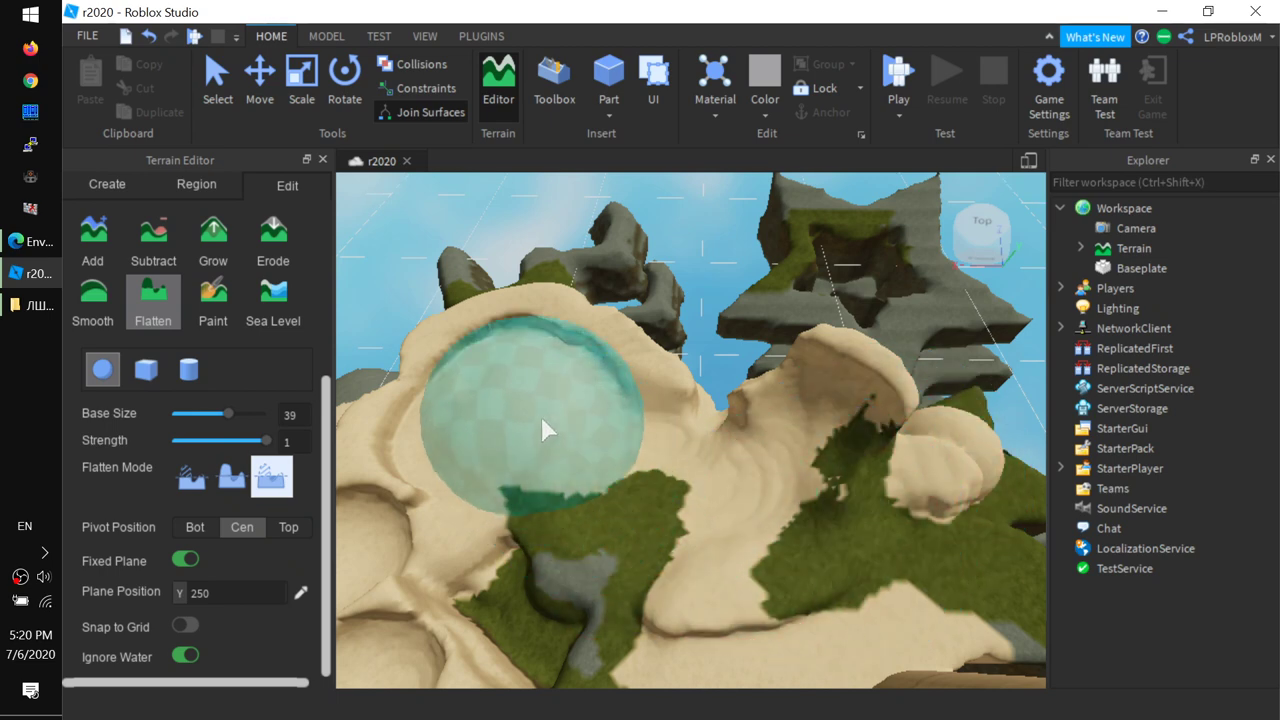
{"action": "left_click", "coordinate": [176, 562]}
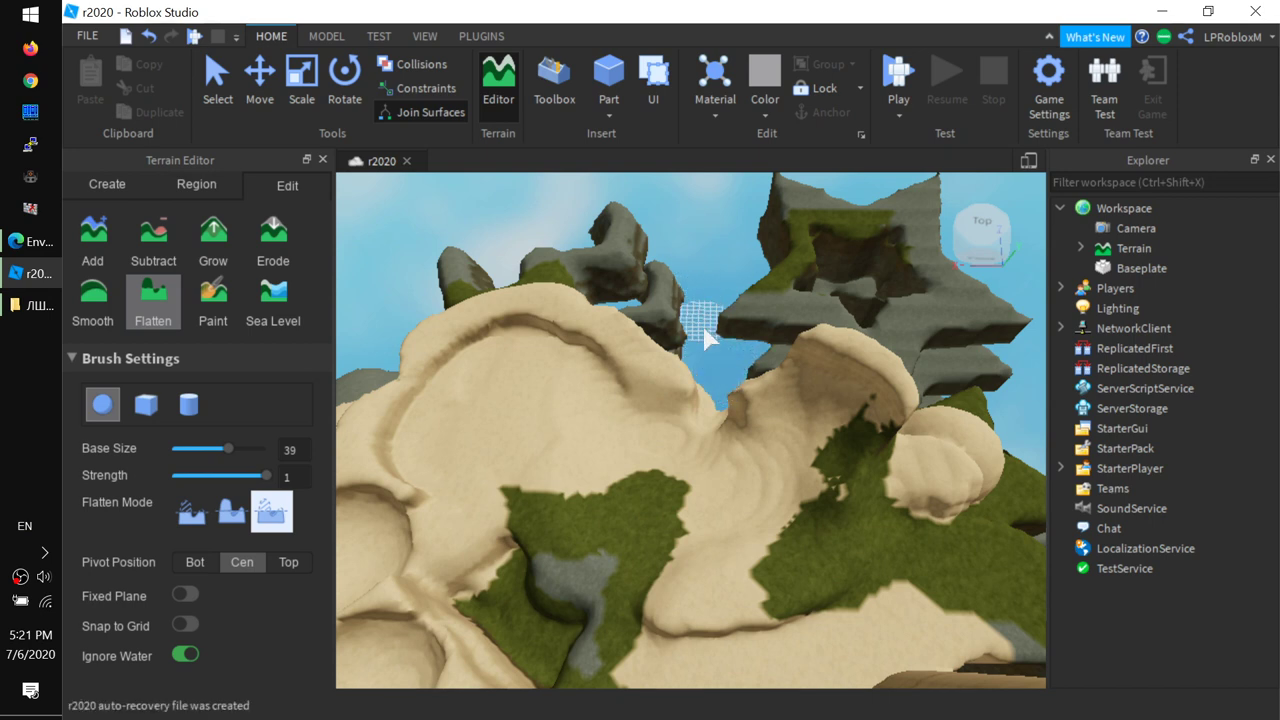
{"action": "mouse_move", "coordinate": [758, 362]}
{"action": "left_mouse_down"}
{"action": "mouse_move", "coordinate": [776, 423]}
{"action": "mouse_move", "coordinate": [725, 486]}
{"action": "mouse_move", "coordinate": [657, 510]}
{"action": "mouse_move", "coordinate": [641, 480]}
{"action": "mouse_move", "coordinate": [675, 426]}
{"action": "mouse_move", "coordinate": [620, 391]}
{"action": "mouse_move", "coordinate": [584, 388]}
{"action": "mouse_move", "coordinate": [571, 442]}
{"action": "mouse_move", "coordinate": [648, 509]}
{"action": "mouse_move", "coordinate": [723, 486]}
{"action": "mouse_move", "coordinate": [706, 453]}
{"action": "mouse_move", "coordinate": [723, 434]}
{"action": "mouse_move", "coordinate": [648, 404]}
{"action": "mouse_move", "coordinate": [657, 392]}
{"action": "mouse_move", "coordinate": [693, 415]}
{"action": "mouse_move", "coordinate": [655, 322]}
{"action": "left_mouse_up"}
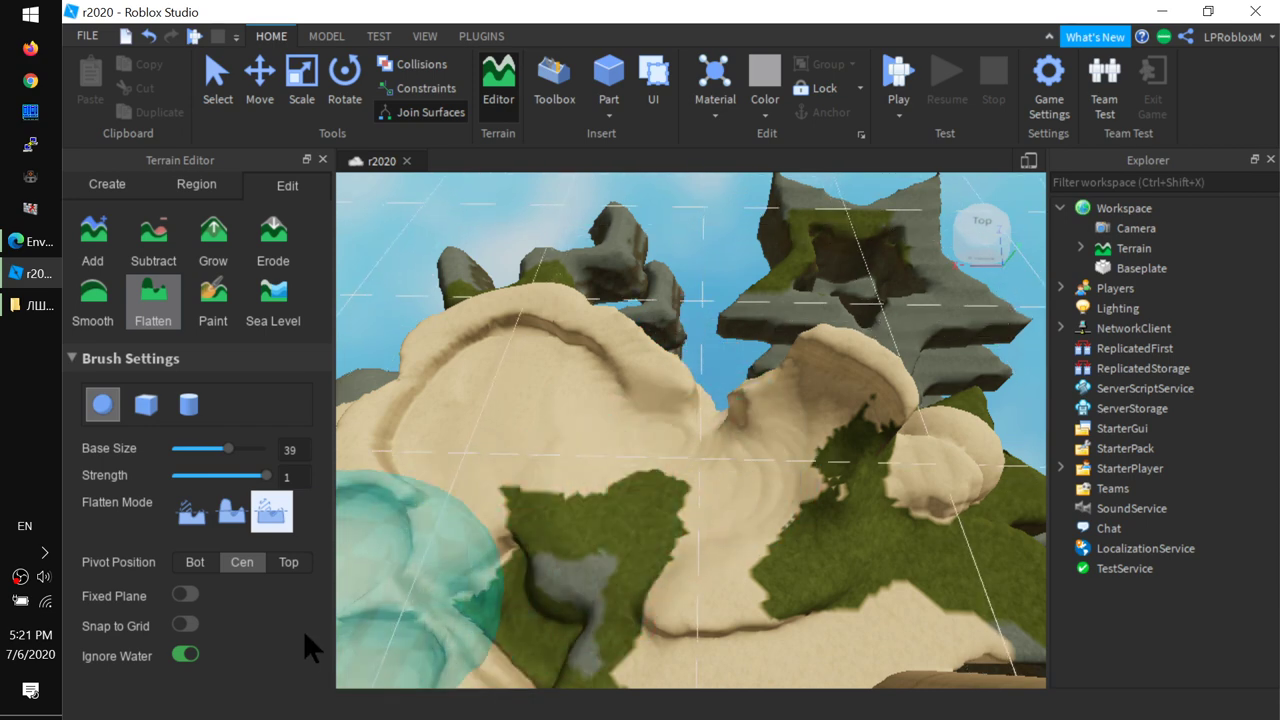
Step: Use the Paint tool with base size 8 and the reddish Sandstone material to paint patches on the limestone
{"action": "left_click", "coordinate": [213, 295]}
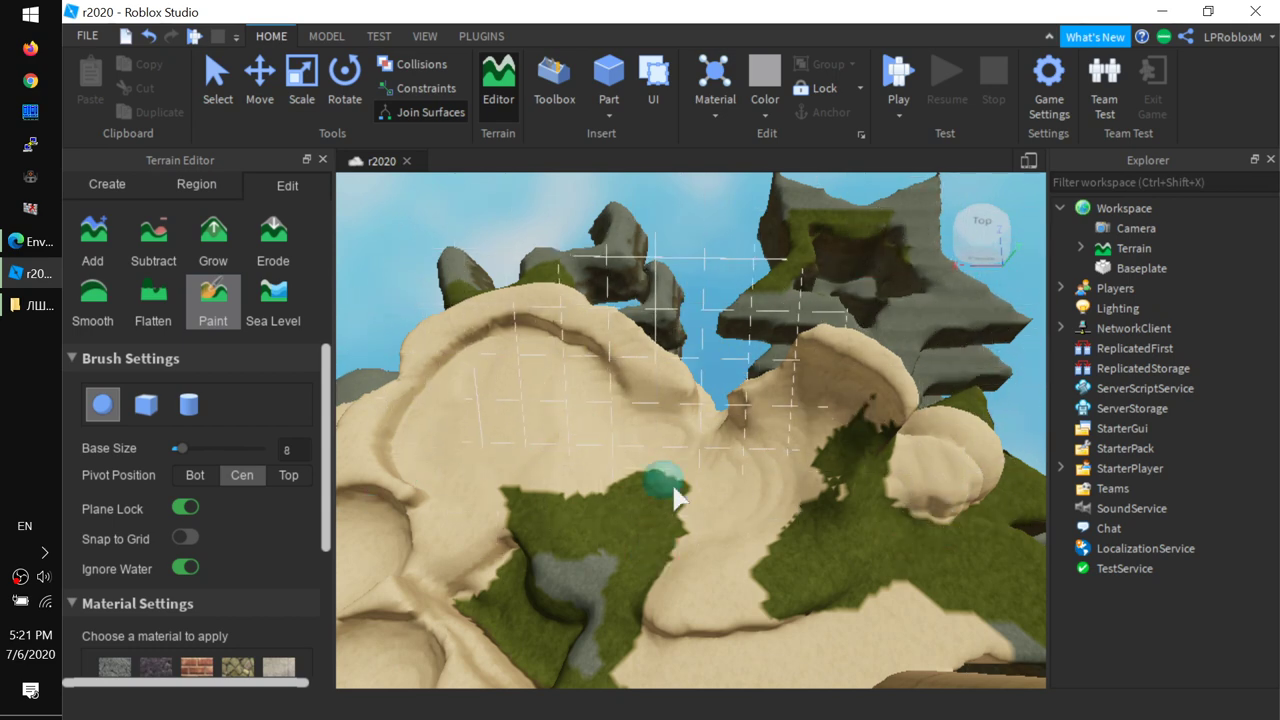
{"action": "scroll", "coordinate": [220, 580], "scroll_direction": "down", "scroll_amount": 4}
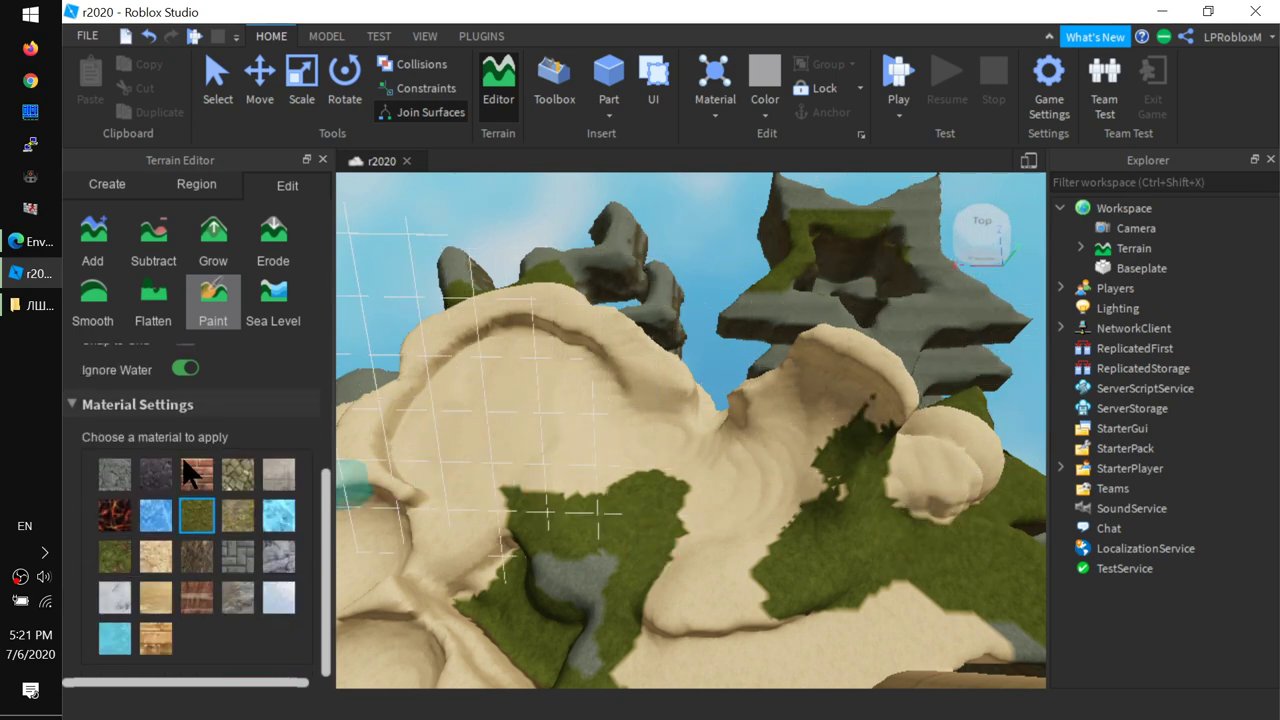
{"action": "left_click", "coordinate": [537, 408]}
{"action": "left_click", "coordinate": [725, 443]}
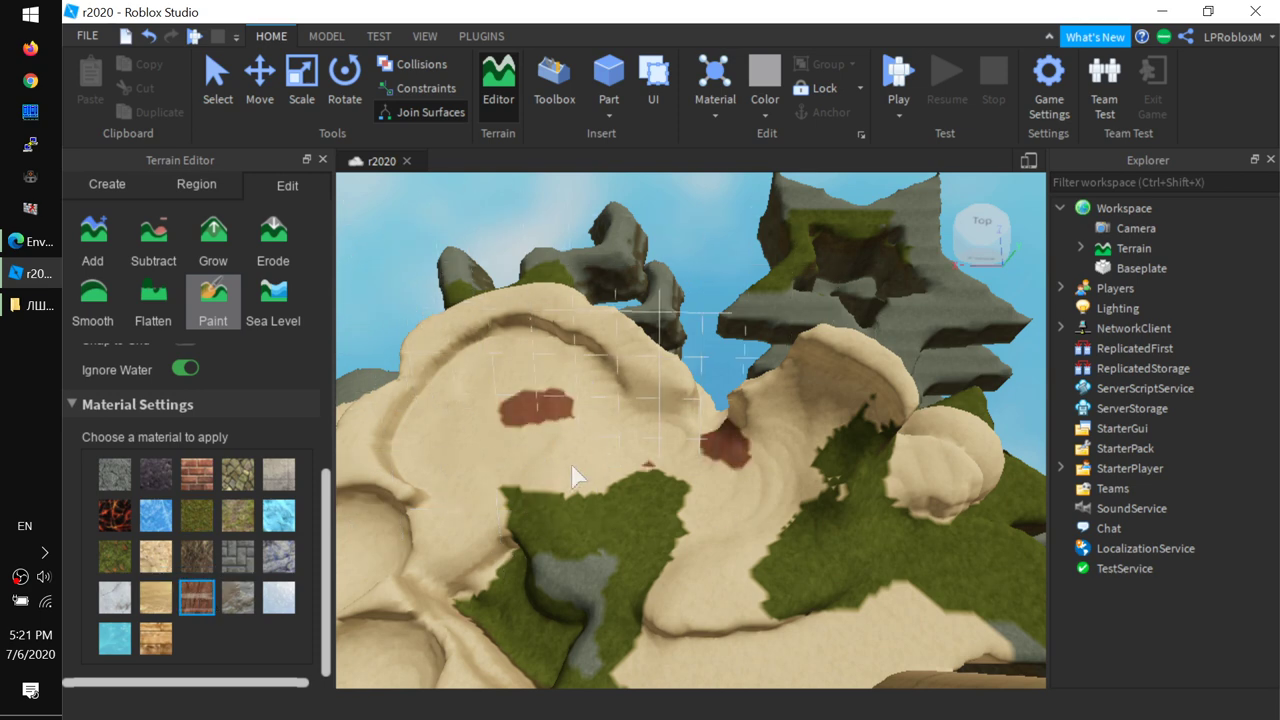
{"action": "scroll", "coordinate": [250, 460], "scroll_direction": "up", "scroll_amount": 4}
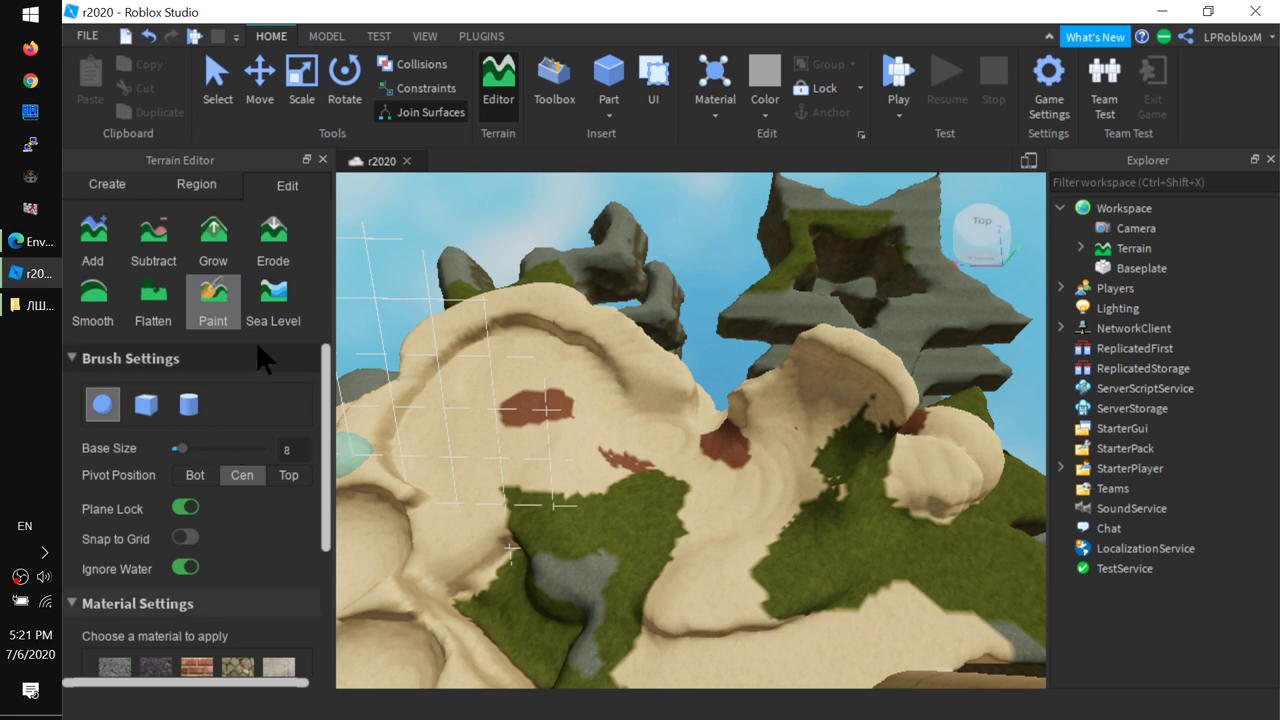
Step: Open the Sea Level tool and inspect its region handles over the terrain
{"action": "left_click", "coordinate": [278, 302]}
{"action": "right_click_drag", "start_coordinate": [766, 558], "coordinate": [768, 561]}
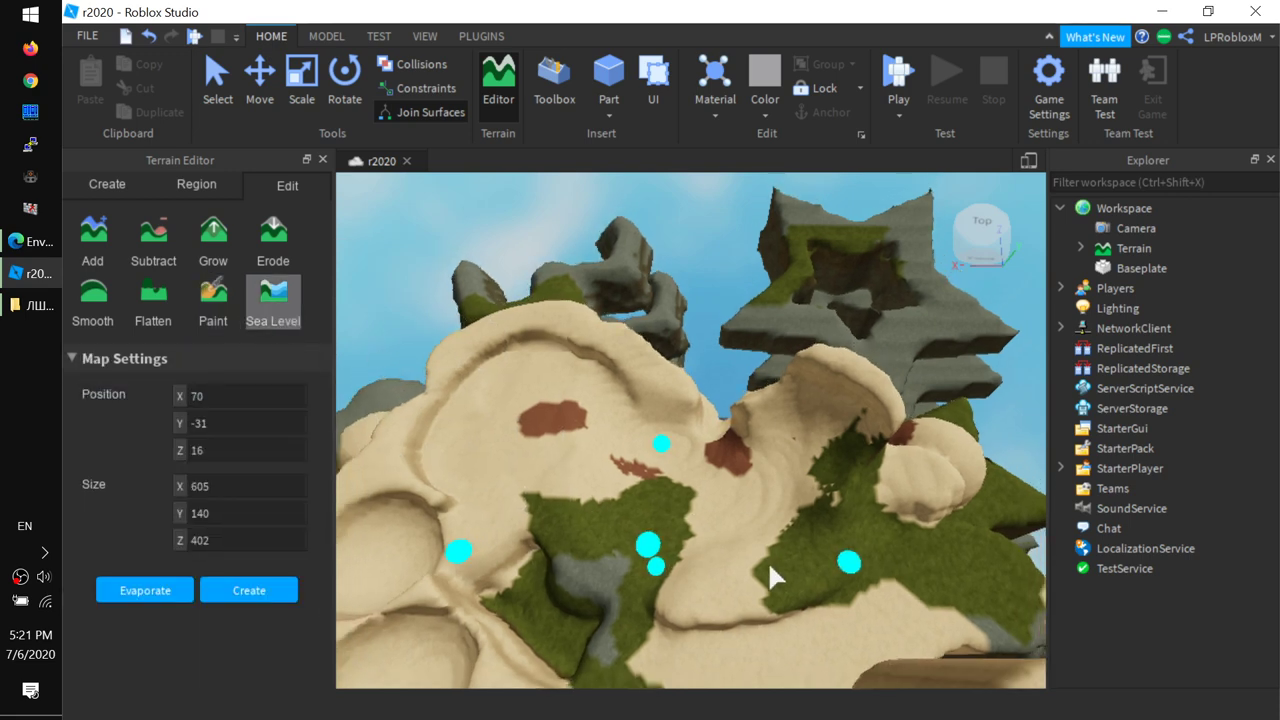
{"action": "right_click_drag", "start_coordinate": [612, 494], "coordinate": [612, 494]}
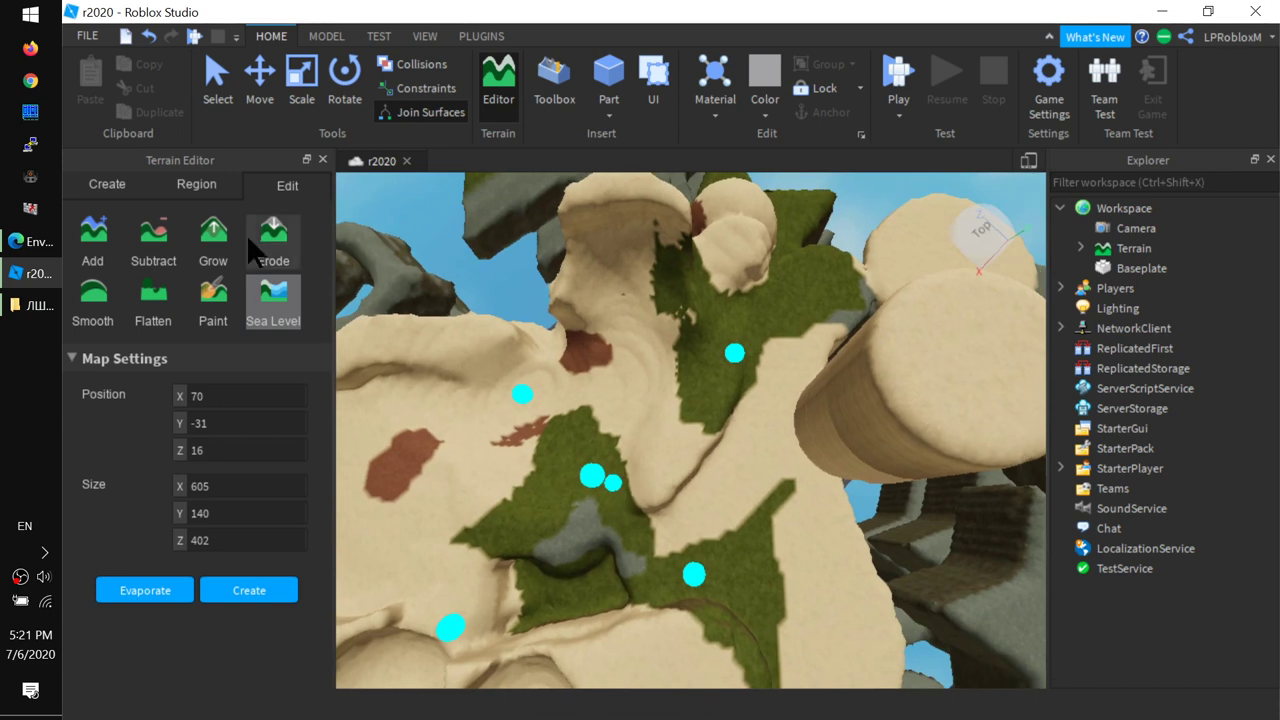
Step: Clear all terrain from the place and open the terrain import settings
{"action": "left_click", "coordinate": [196, 185]}
{"action": "left_click", "coordinate": [107, 185]}
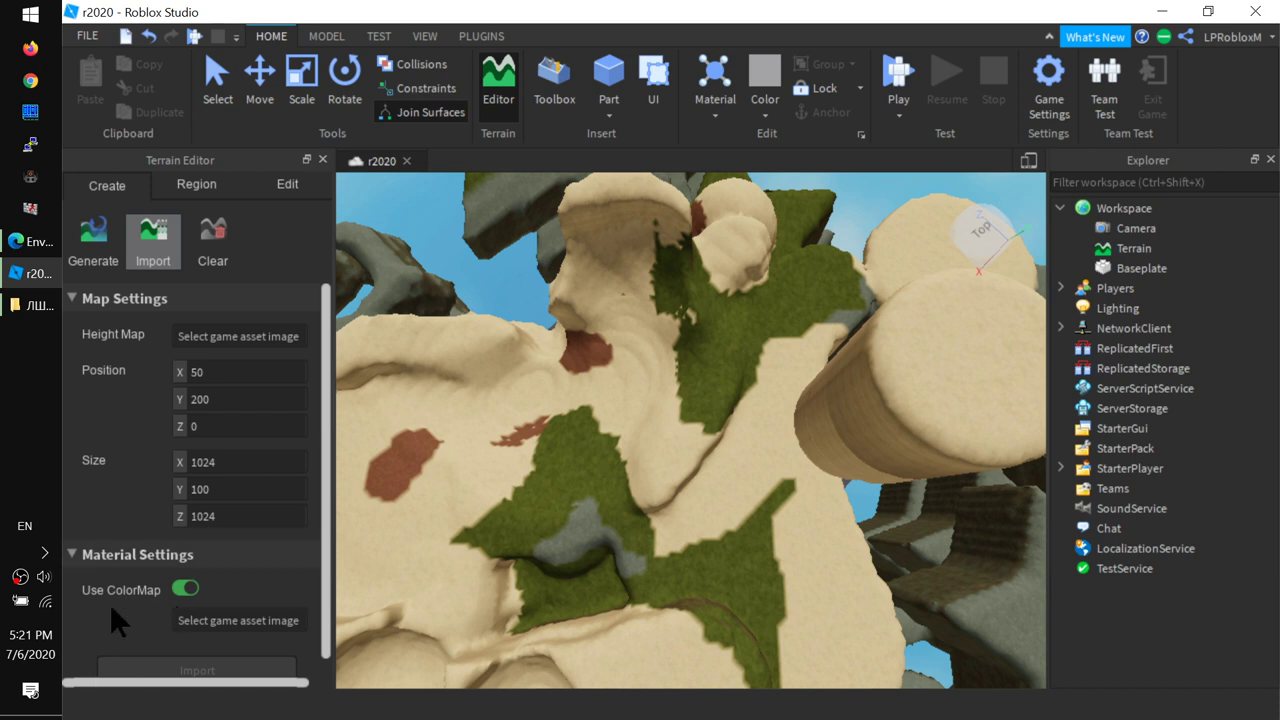
{"action": "left_click", "coordinate": [213, 241]}
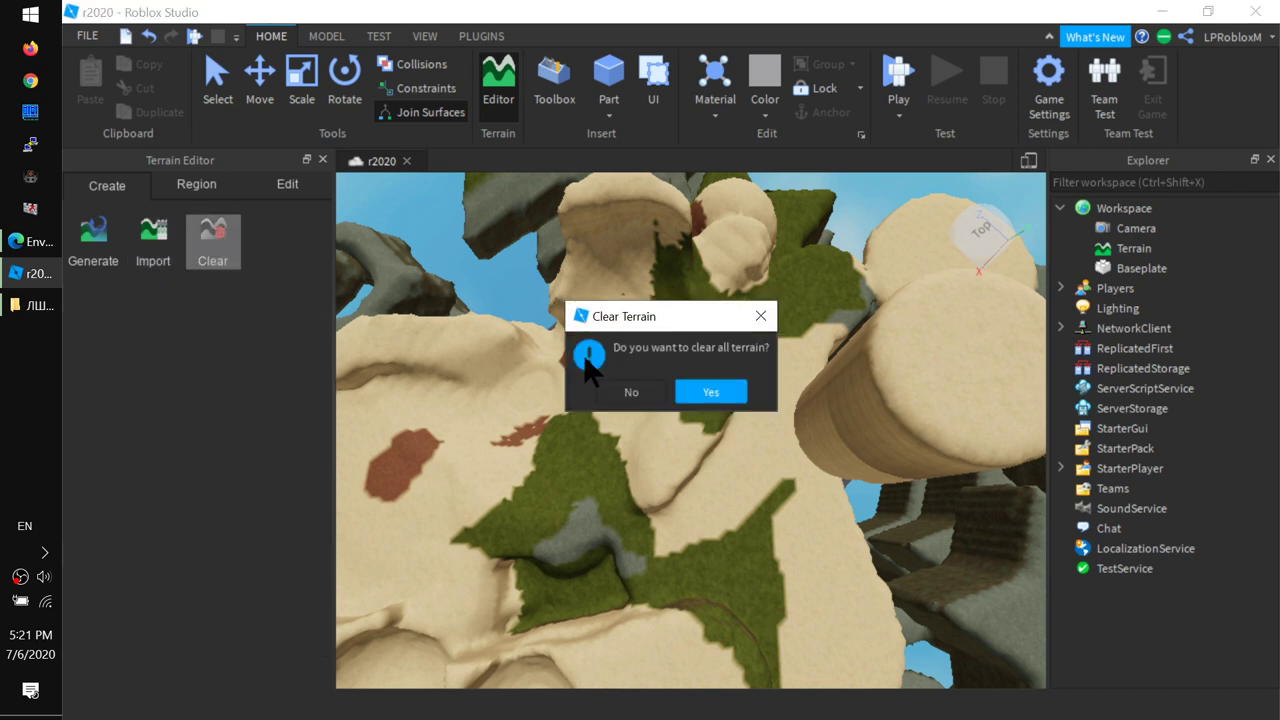
{"action": "left_click", "coordinate": [710, 395]}
{"action": "left_click", "coordinate": [153, 240]}
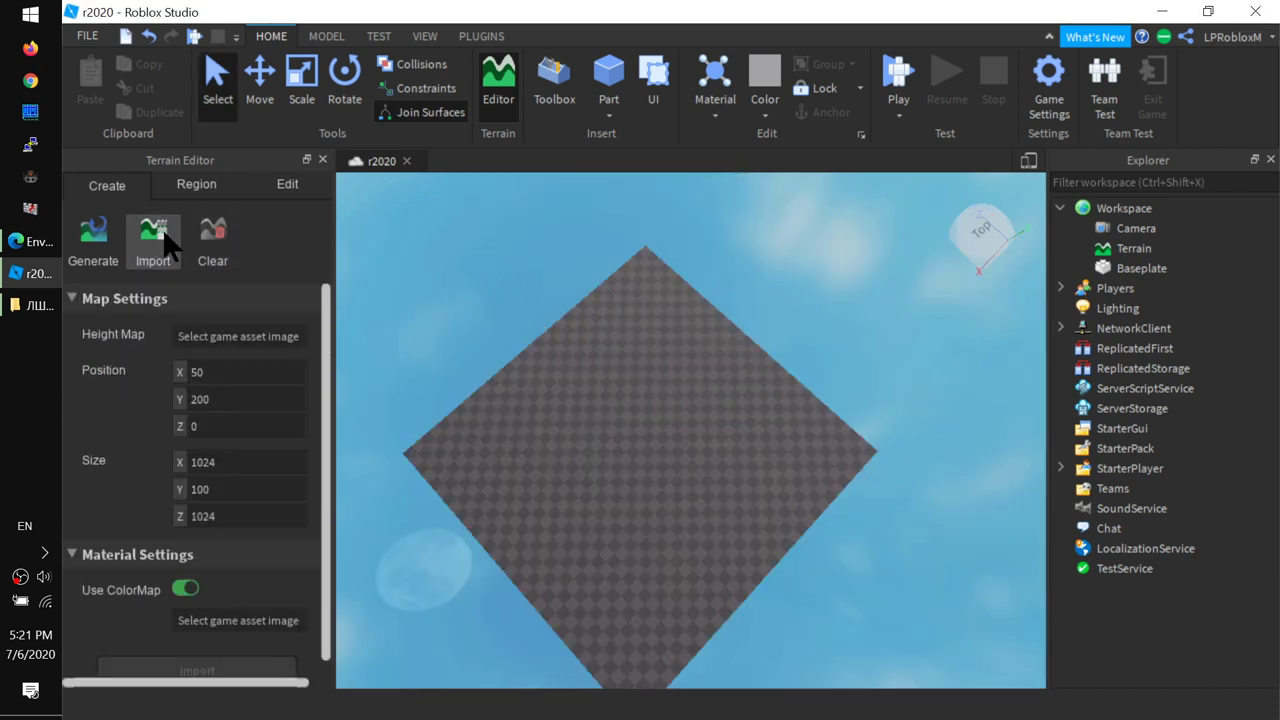
Step: Choose the grayscale robl_he… image as the height map and set the import position's X and Y to 0
{"action": "left_click", "coordinate": [238, 340]}
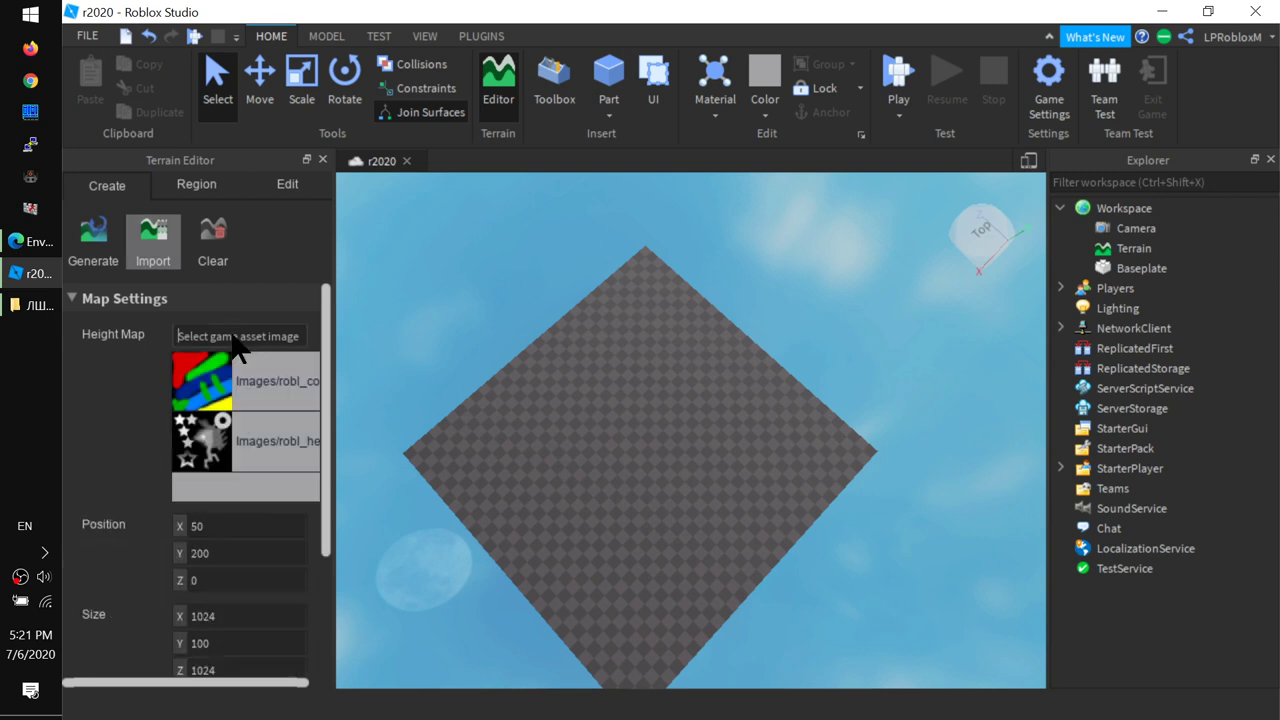
{"action": "left_click", "coordinate": [252, 454]}
{"action": "key", "text": "ctrl+a"}
{"action": "type", "text": "0"}
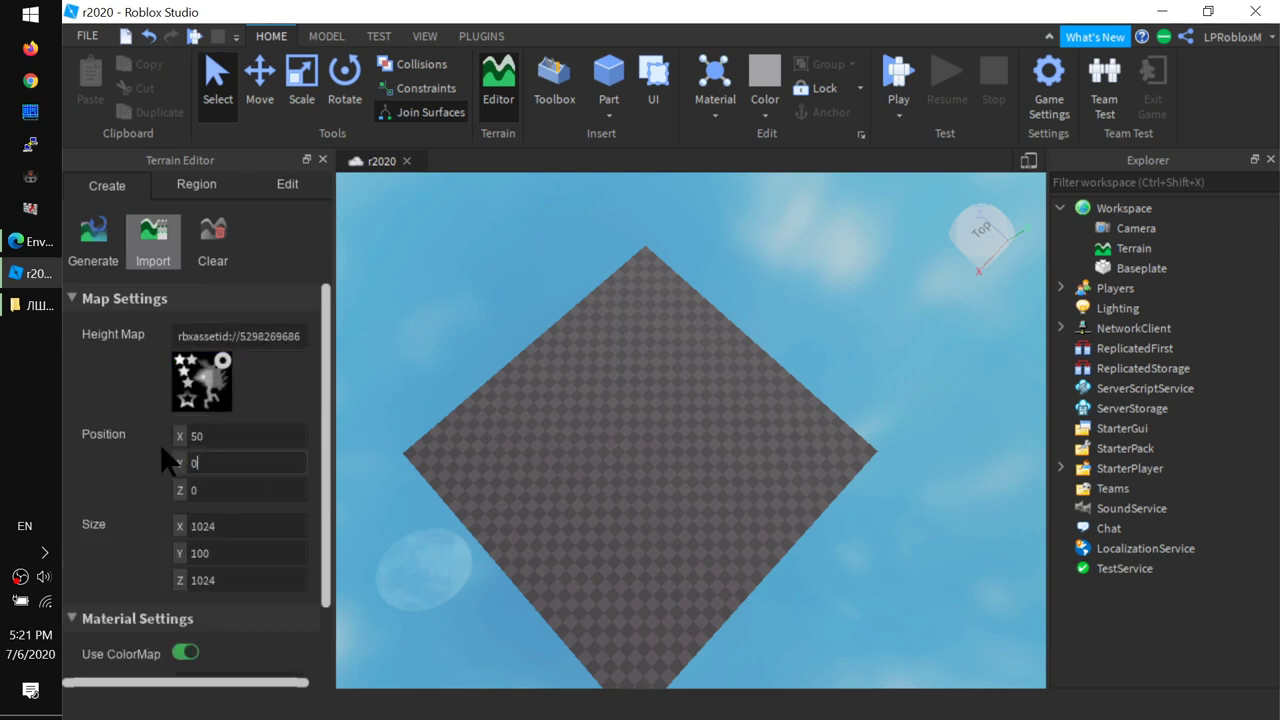
Step: Turn off Use ColorMap and import the height map as terrain with size 1024 × 100 × 1024
{"action": "scroll", "coordinate": [278, 595], "scroll_direction": "down", "scroll_amount": 2}
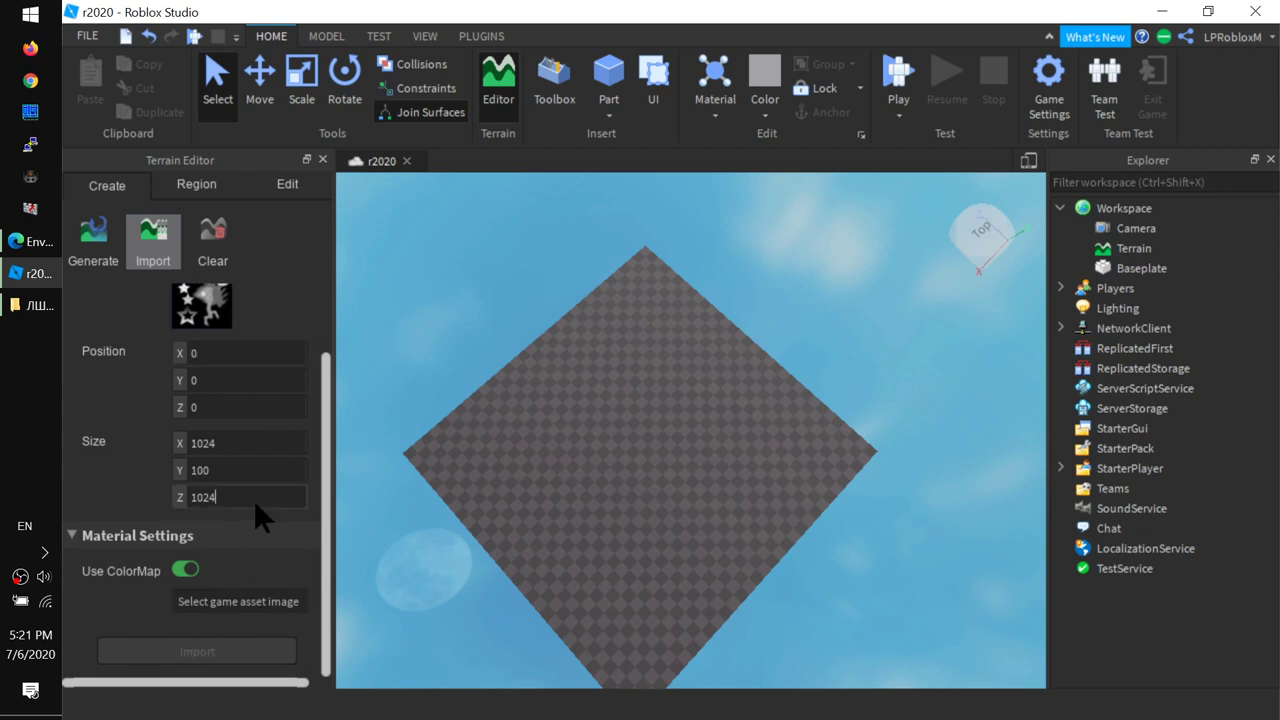
{"action": "left_click", "coordinate": [176, 572]}
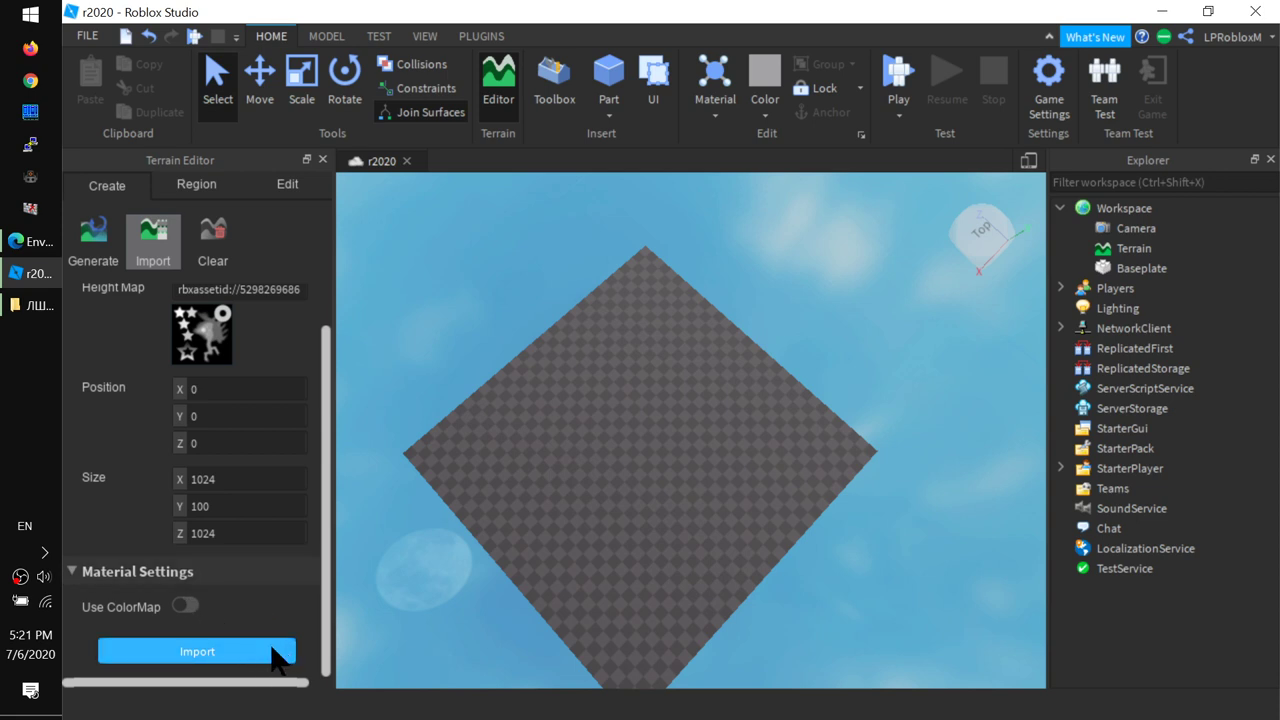
{"action": "left_click", "coordinate": [185, 606]}
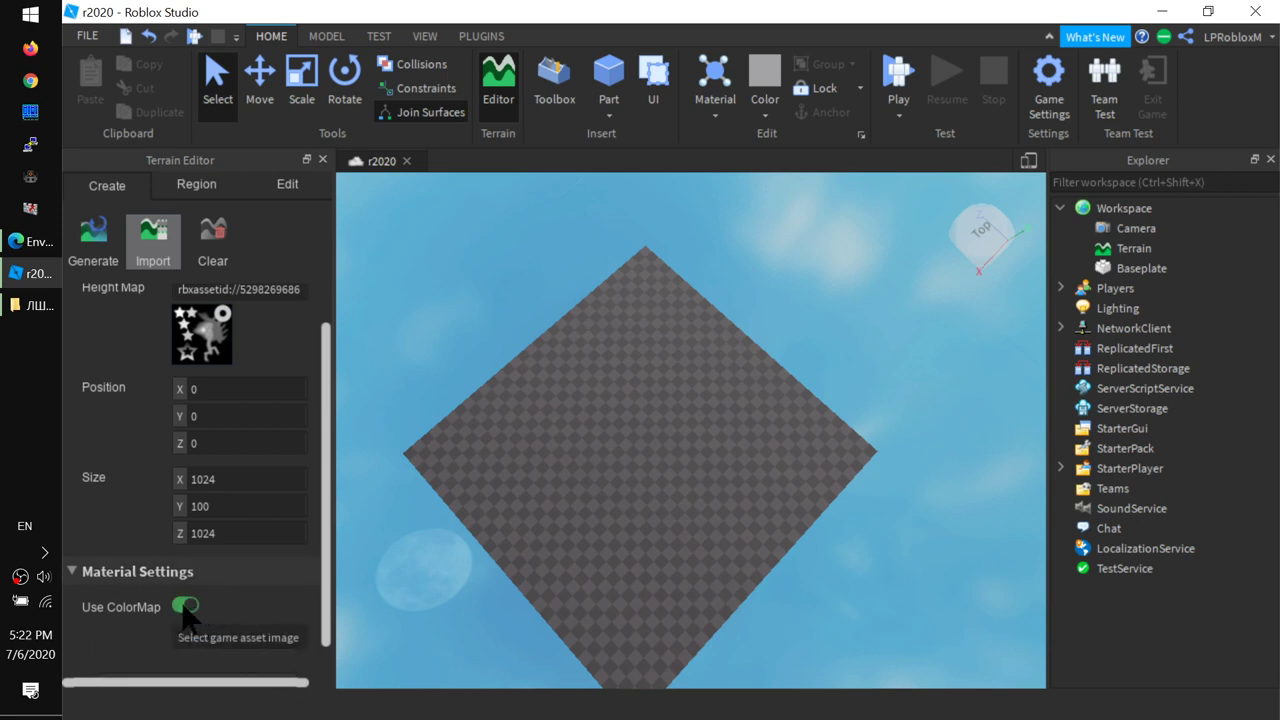
{"action": "left_click", "coordinate": [186, 606]}
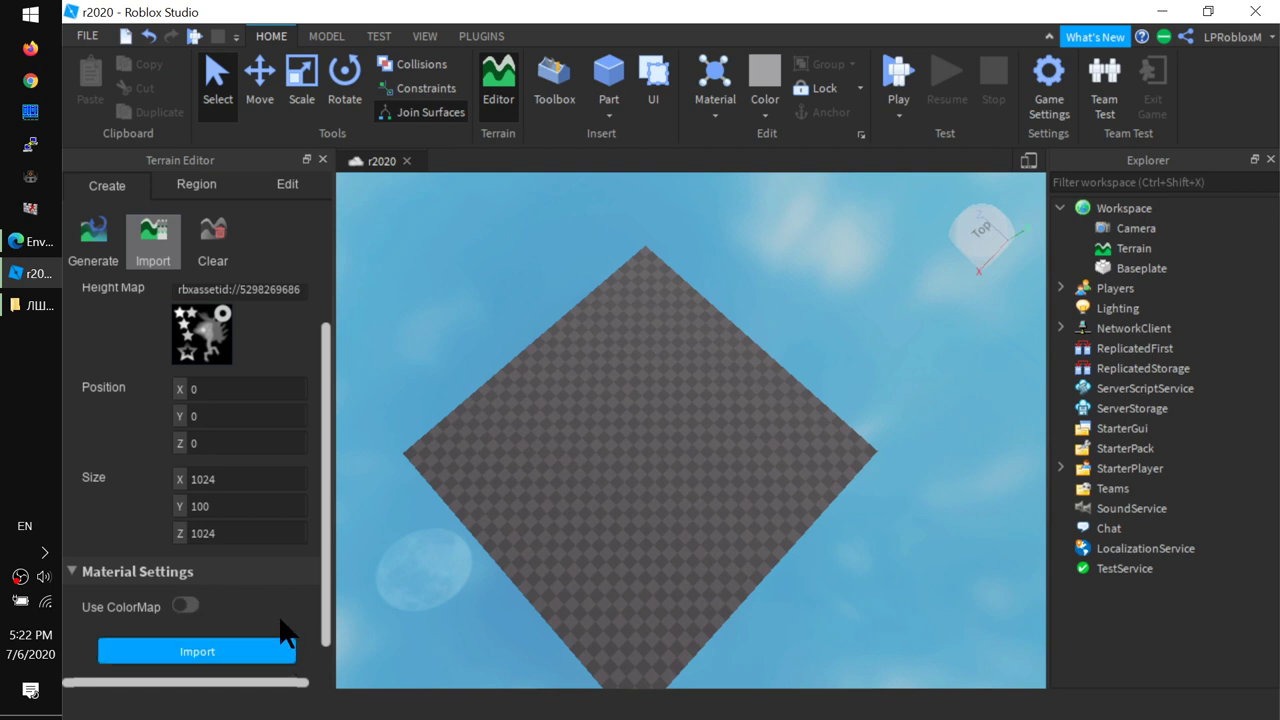
{"action": "left_click", "coordinate": [219, 650]}
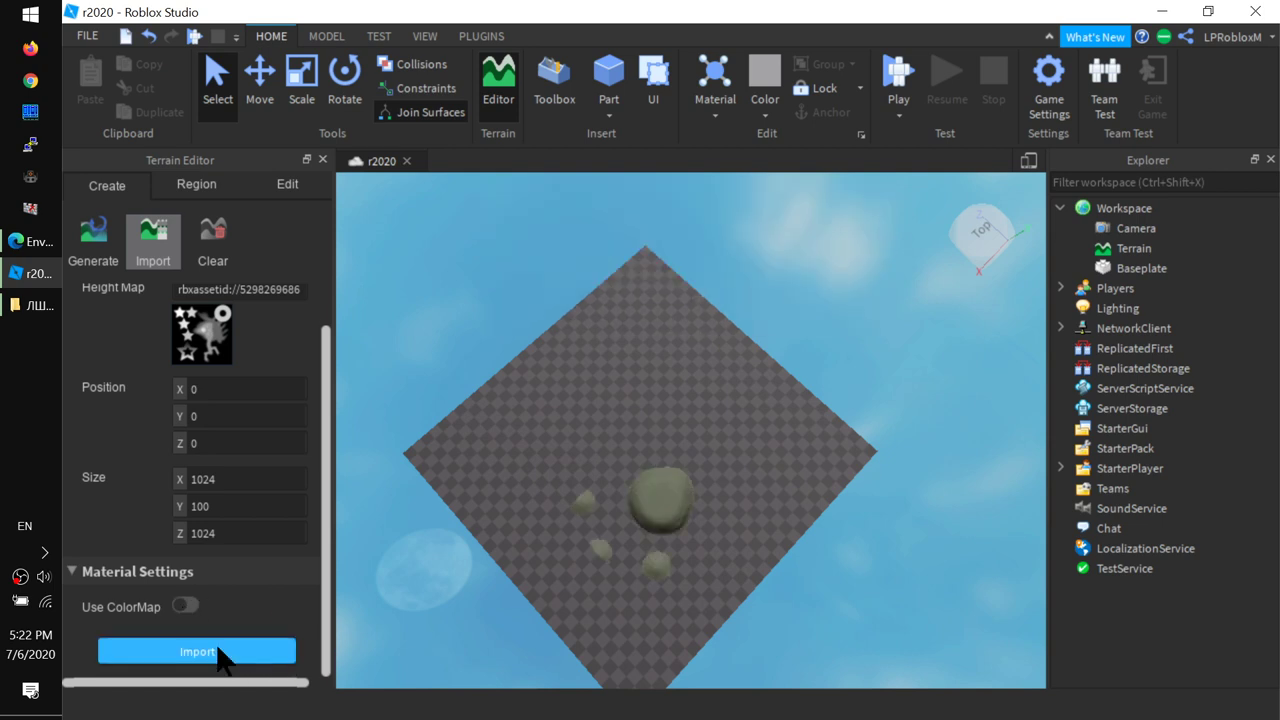
Step: Open the Sea Level tool and fill its 605 × 140 × 402 region around the imported terrain with water
{"action": "key", "text": "e"}
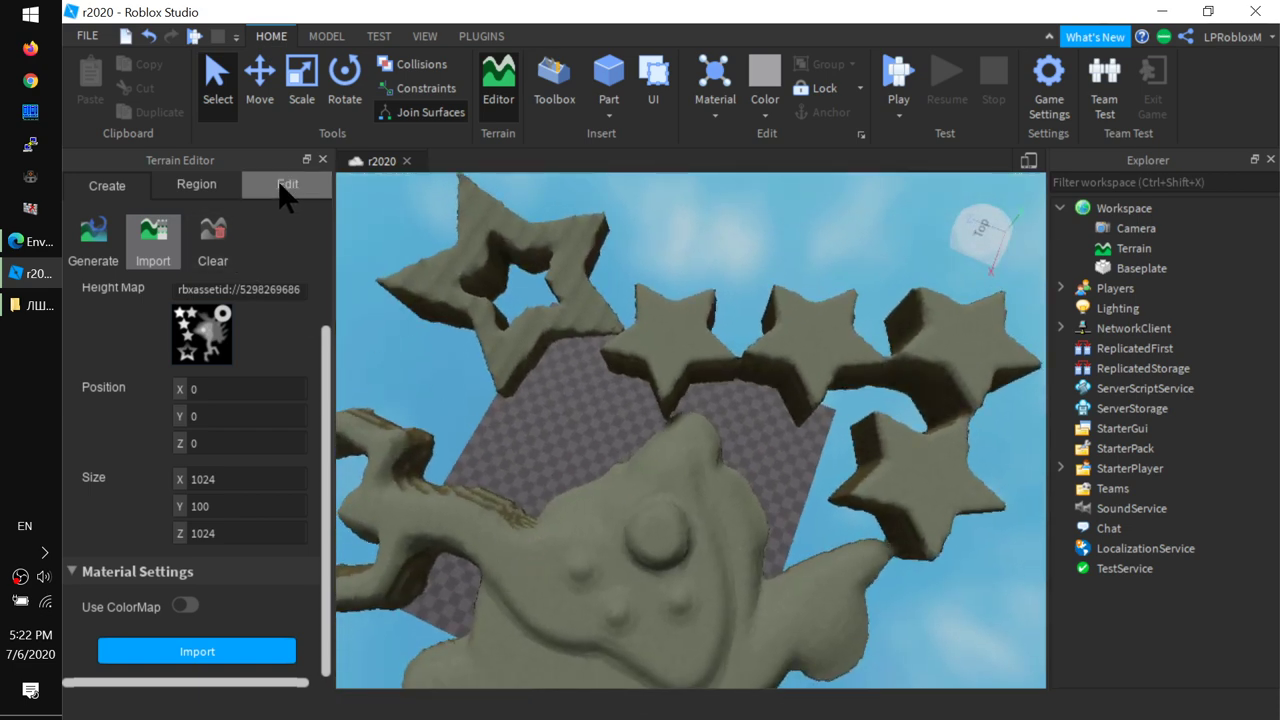
{"action": "left_click", "coordinate": [218, 186]}
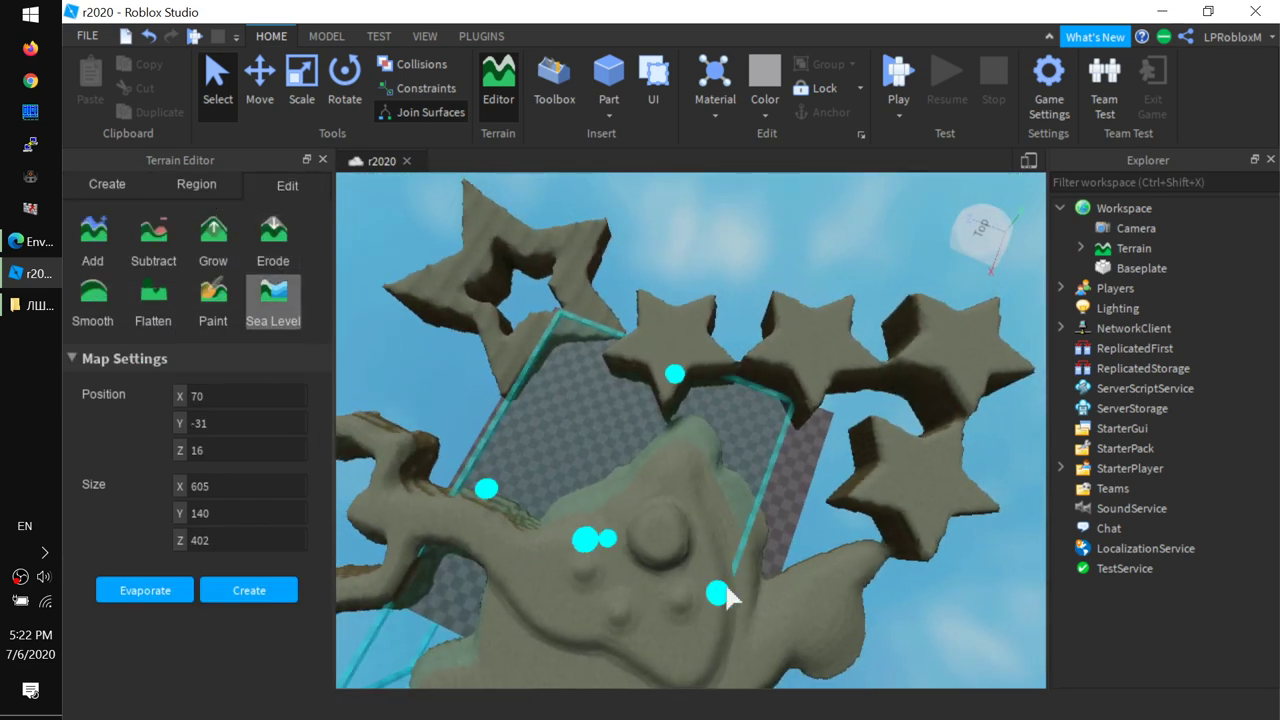
{"action": "right_click_drag", "start_coordinate": [724, 594], "coordinate": [724, 594]}
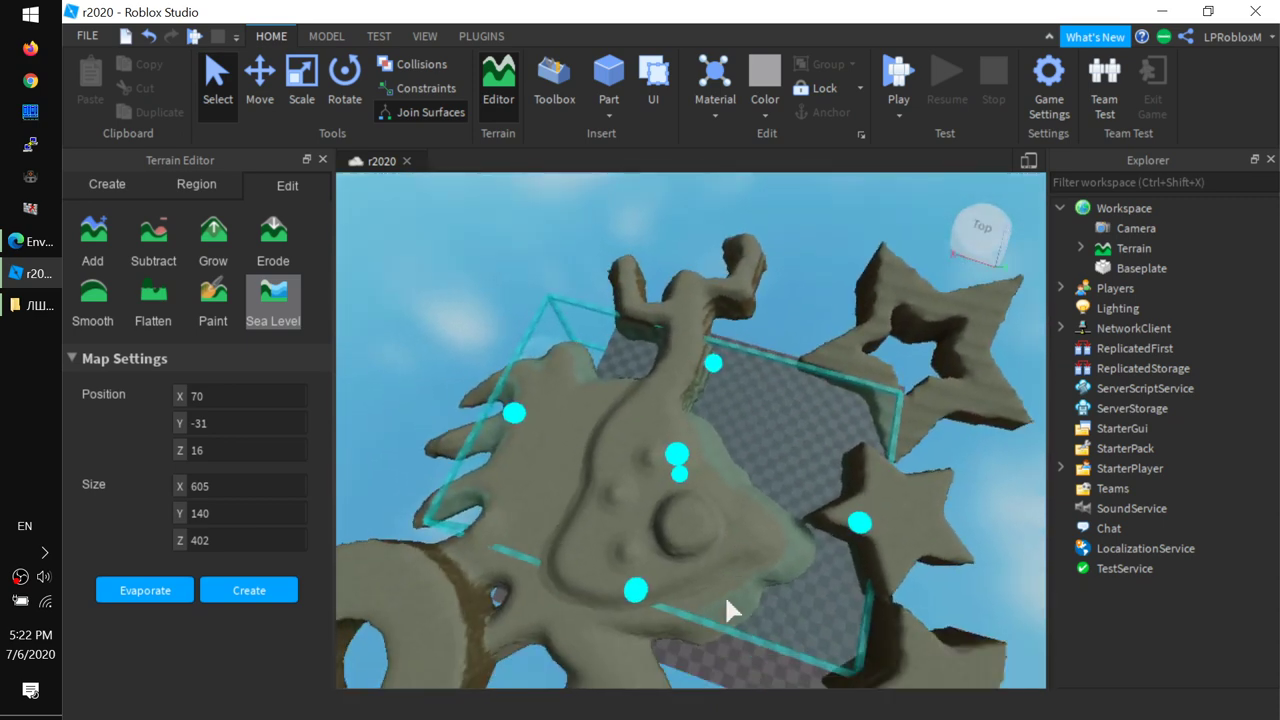
{"action": "key", "text": "w"}
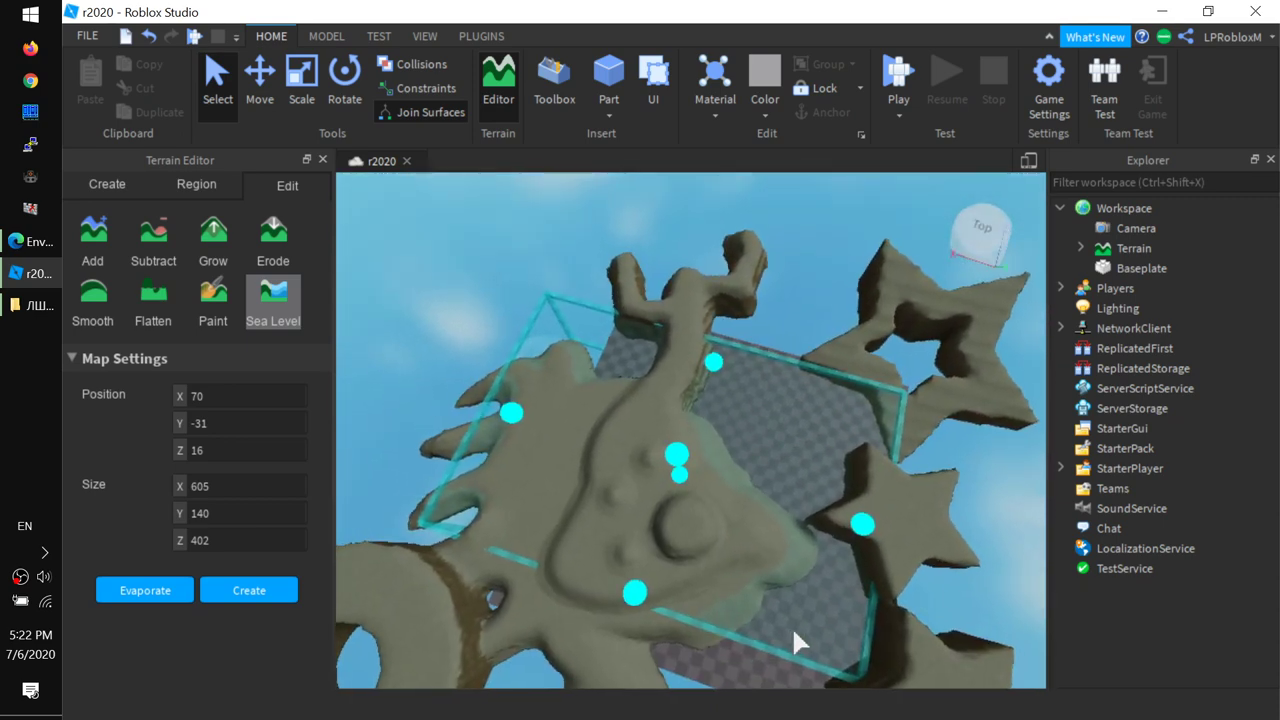
{"action": "key", "text": "d"}
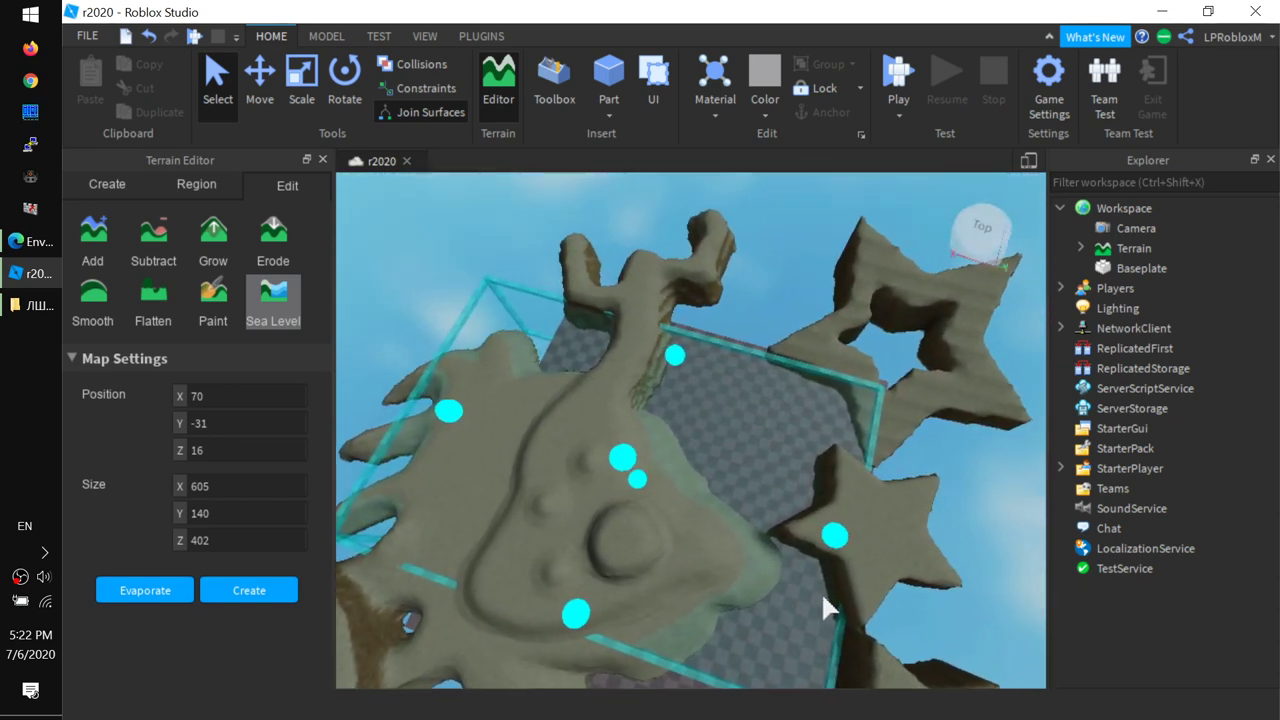
{"action": "right_click_drag", "start_coordinate": [872, 580], "coordinate": [872, 580]}
{"action": "key", "text": "d"}
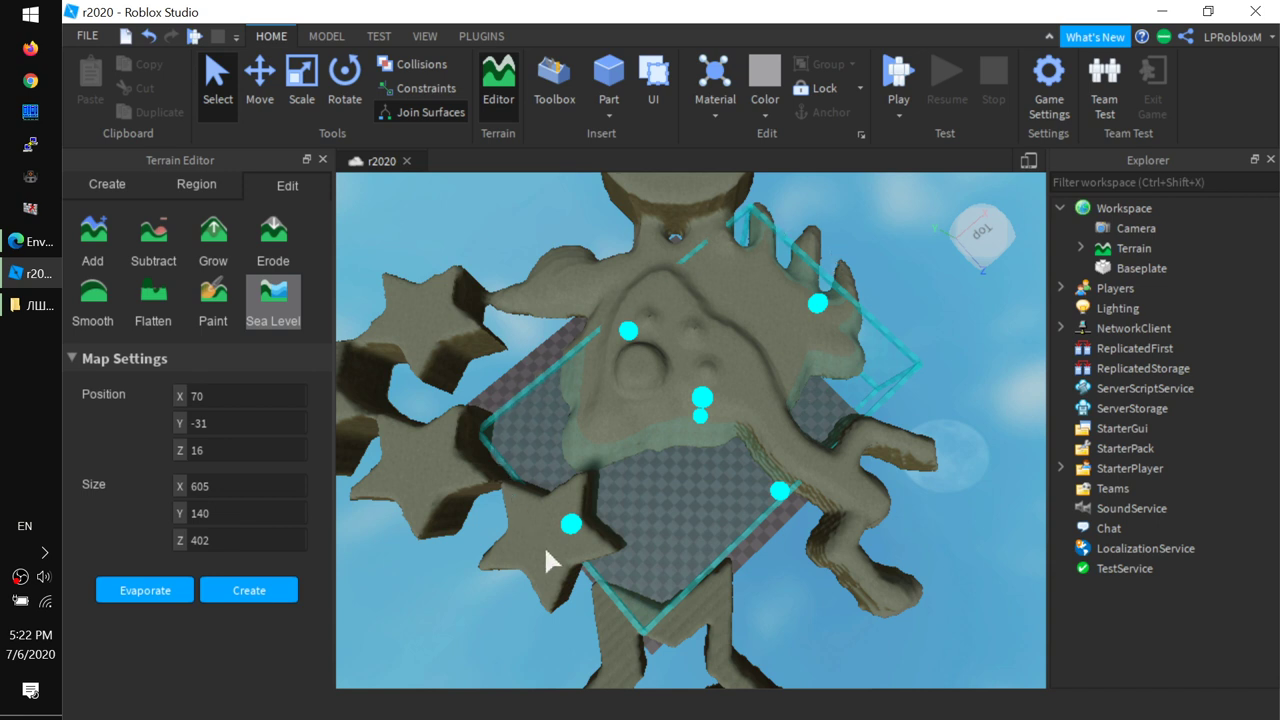
{"action": "left_click", "coordinate": [257, 593]}
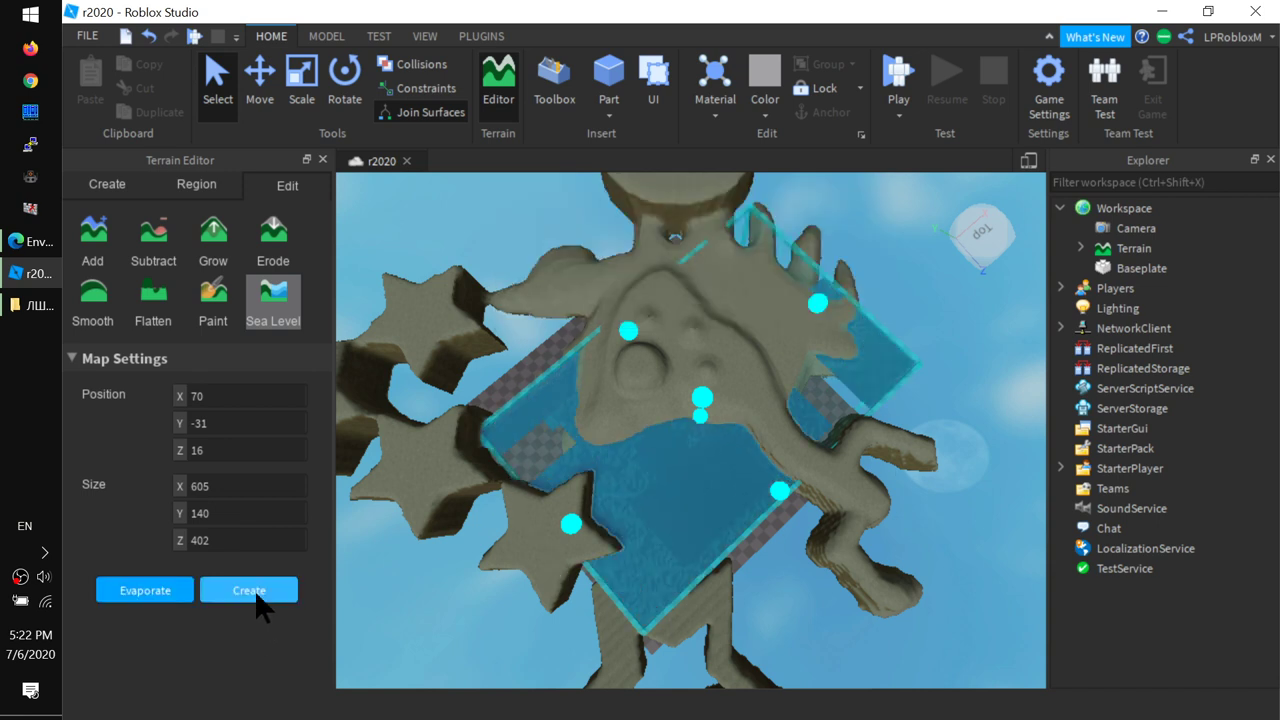
Step: Shrink the Sea Level region to about 462 × 140 × 312 inside the water and evaporate the water within it
{"action": "scroll", "coordinate": [606, 567], "scroll_direction": "up", "scroll_amount": 3}
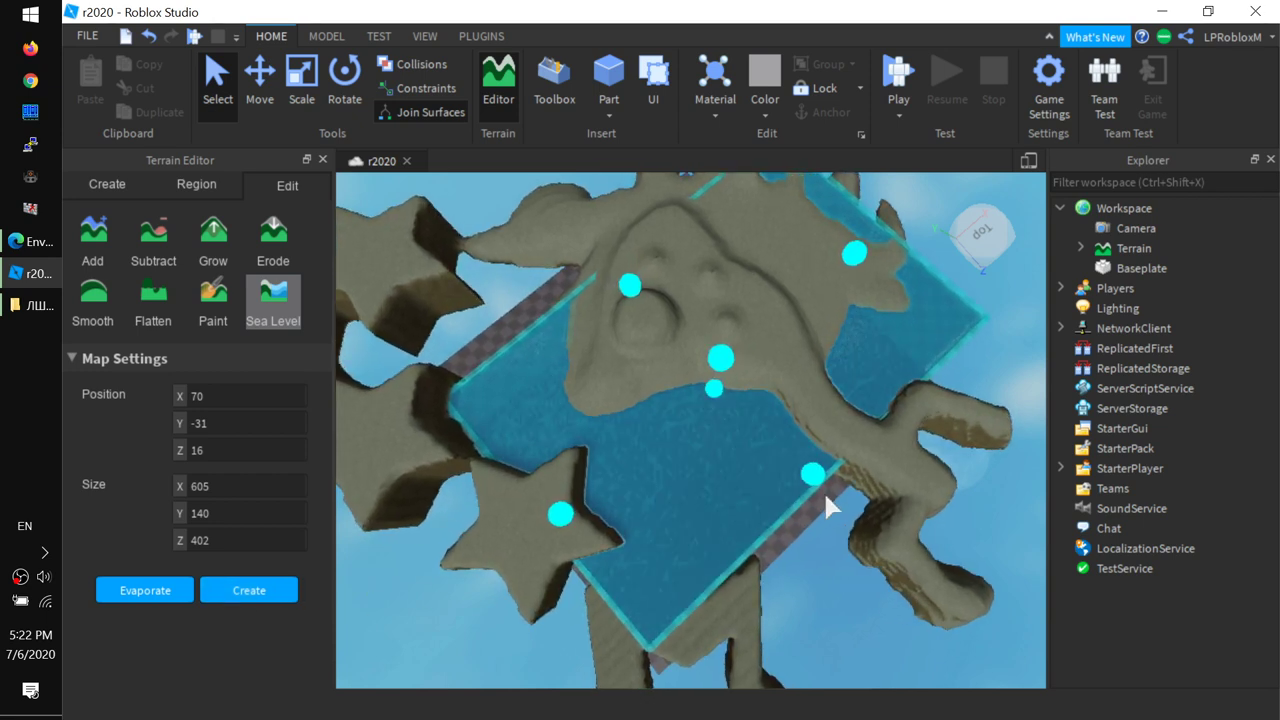
{"action": "left_click_drag", "start_coordinate": [812, 478], "coordinate": [748, 443]}
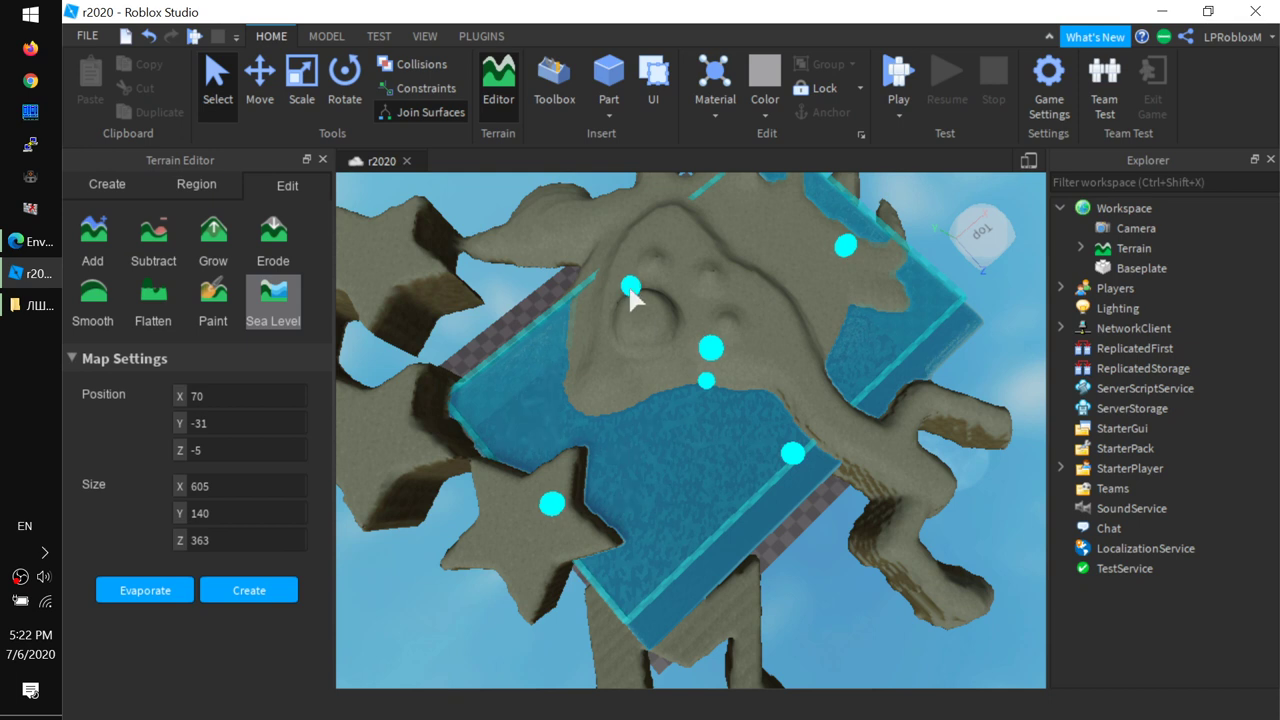
{"action": "left_click_drag", "start_coordinate": [631, 290], "coordinate": [651, 310]}
{"action": "left_click_drag", "start_coordinate": [577, 512], "coordinate": [597, 497]}
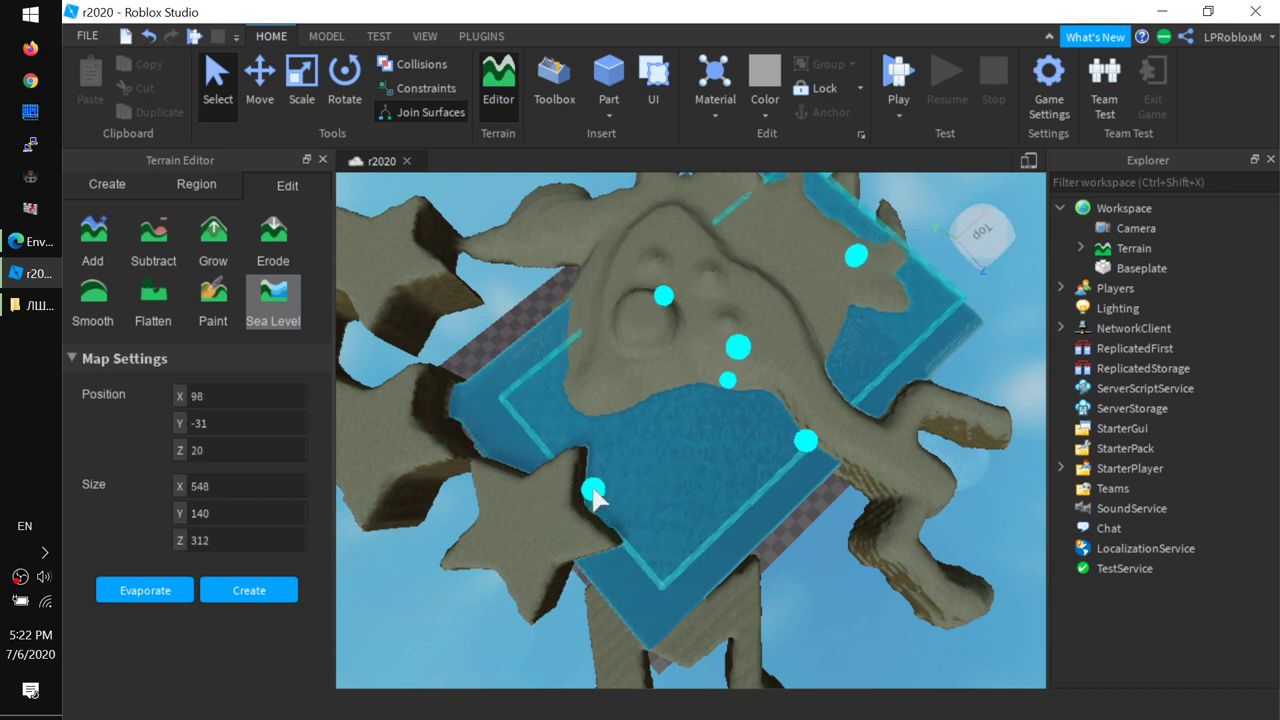
{"action": "left_click_drag", "start_coordinate": [855, 268], "coordinate": [820, 296]}
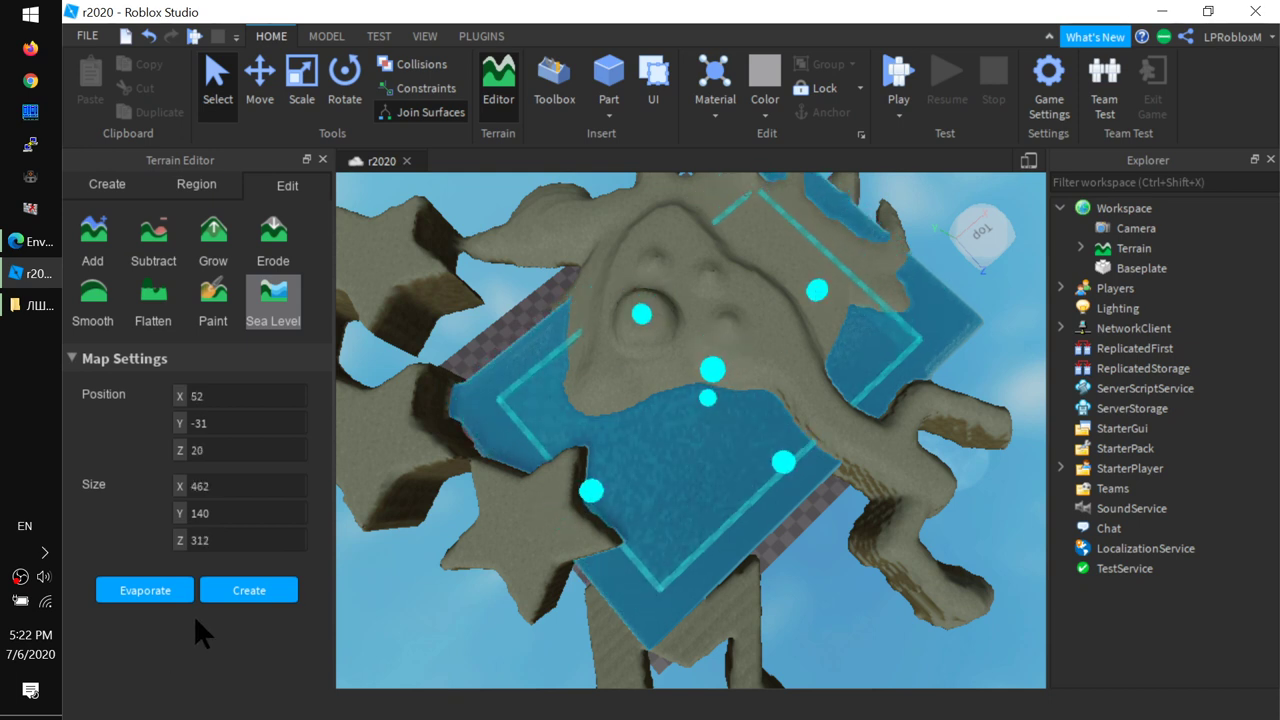
{"action": "left_click", "coordinate": [150, 586]}
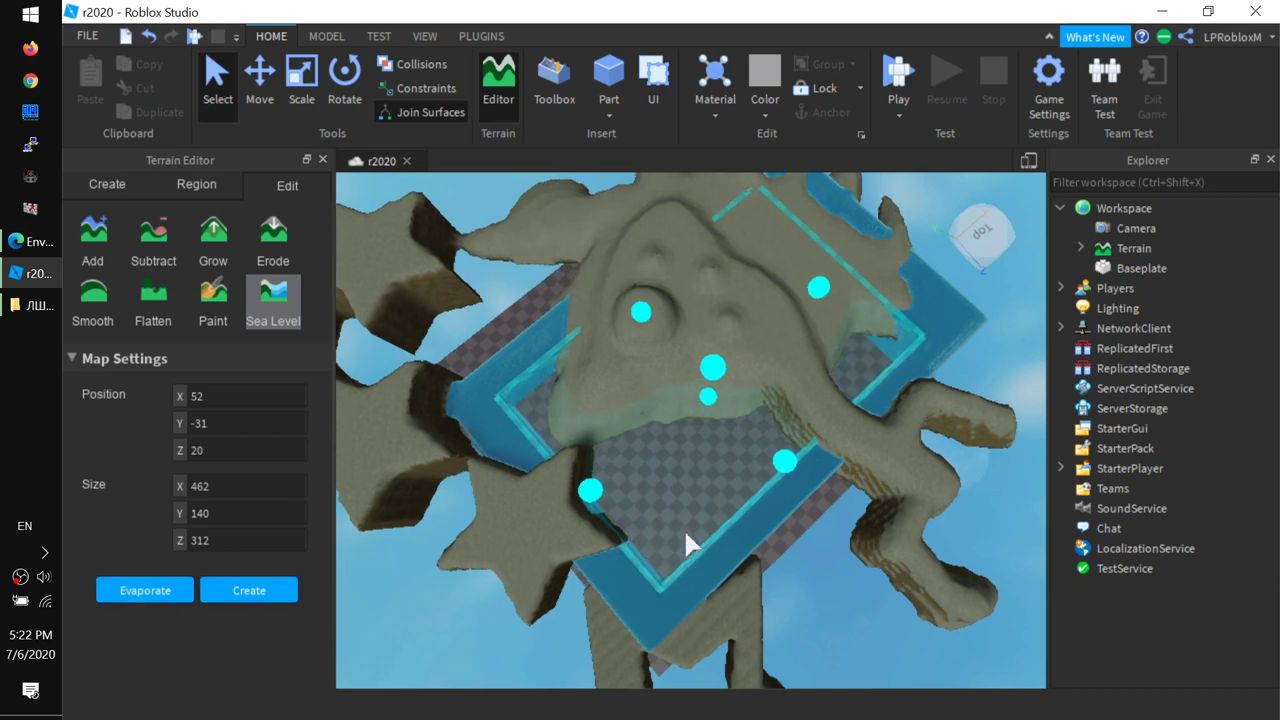
Step: Raise the top of the Sea Level region to a height of about 161 and fill it with water
{"action": "scroll", "coordinate": [706, 509], "scroll_direction": "up", "scroll_amount": 2}
{"action": "right_click_drag", "start_coordinate": [515, 635], "coordinate": [671, 617]}
{"action": "left_click_drag", "start_coordinate": [755, 297], "coordinate": [760, 265]}
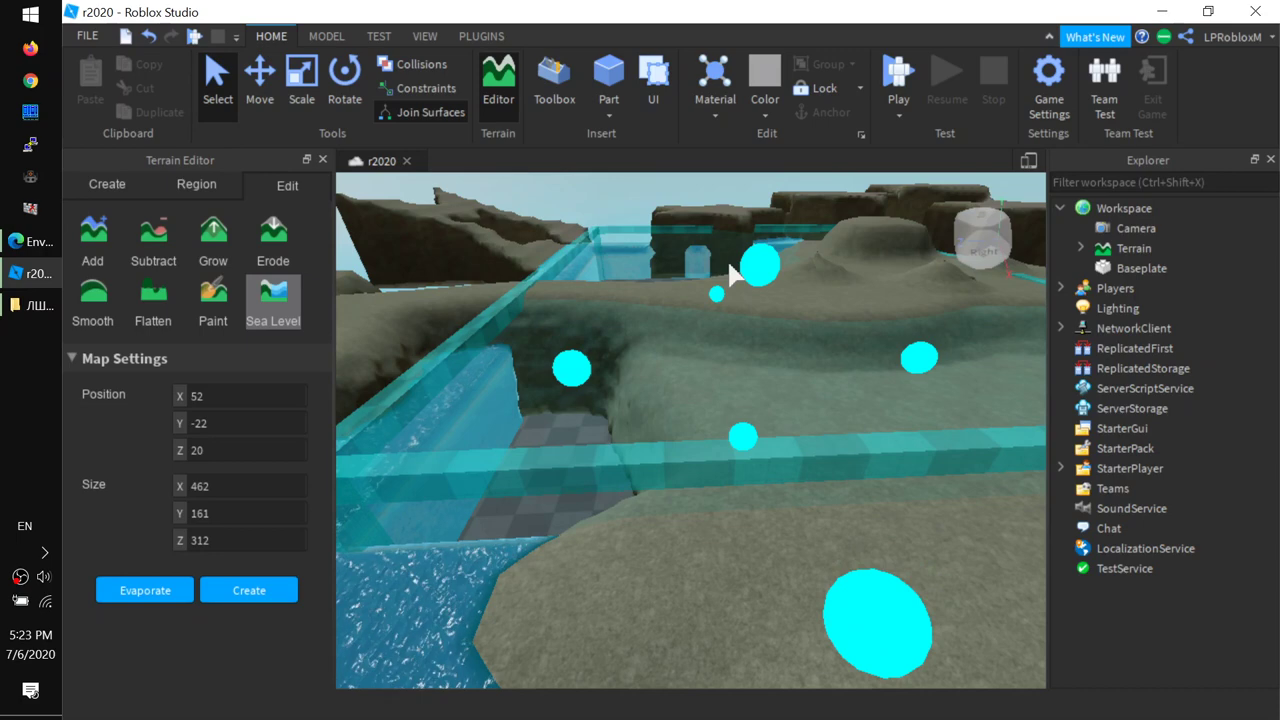
{"action": "left_click", "coordinate": [237, 594]}
Step: Create water with the region raised to a height of about 174, and evaporate it with the region lowered to about 169
{"action": "right_click_drag", "start_coordinate": [631, 566], "coordinate": [639, 545]}
{"action": "left_click_drag", "start_coordinate": [737, 337], "coordinate": [740, 318]}
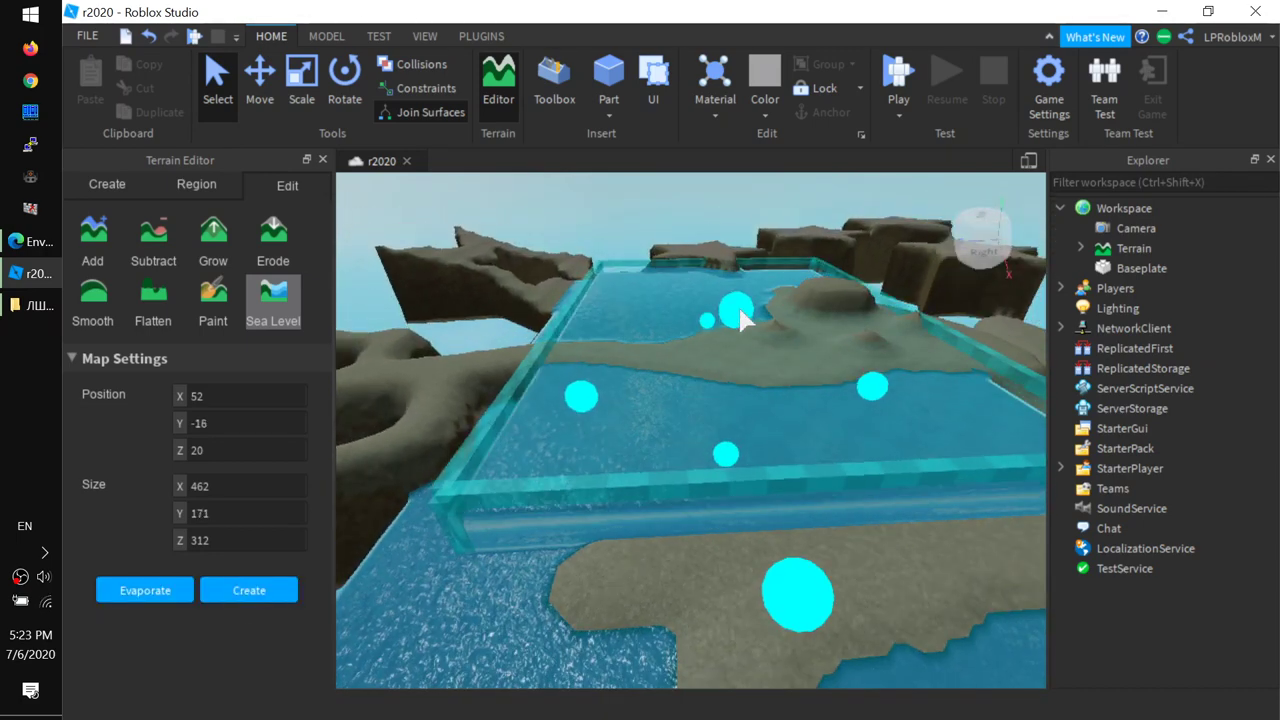
{"action": "left_click", "coordinate": [278, 598]}
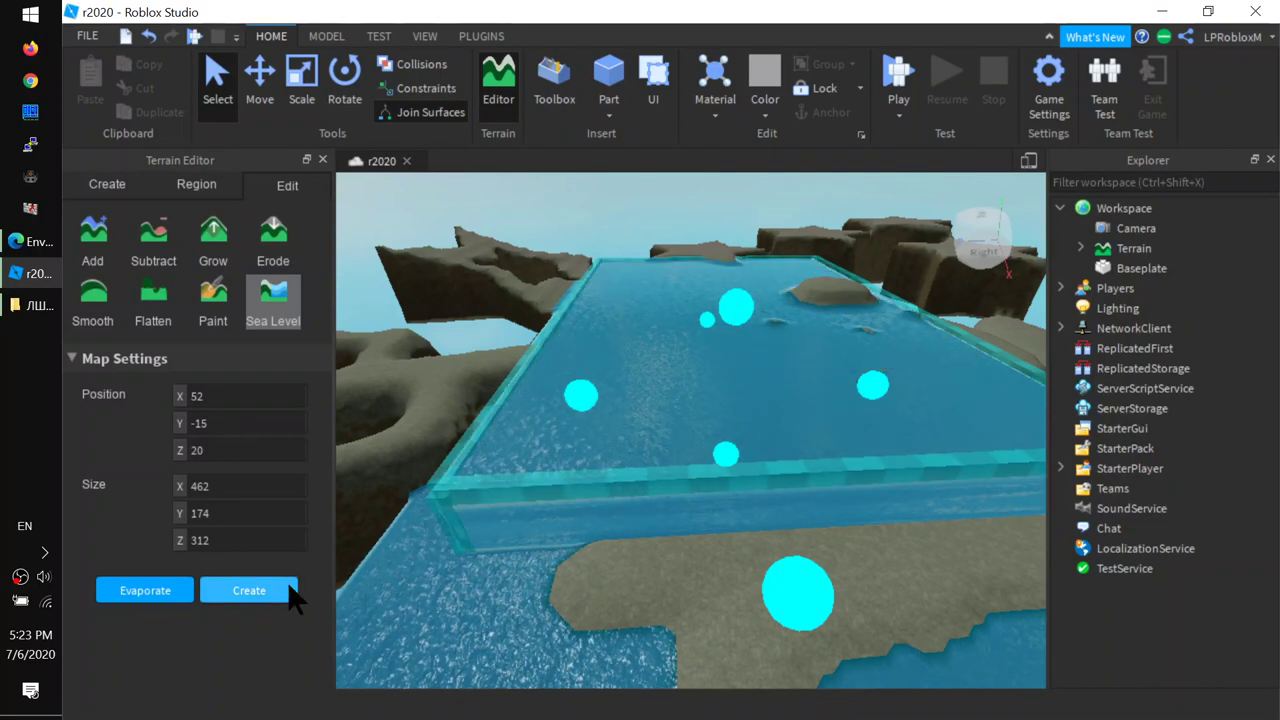
{"action": "left_click_drag", "start_coordinate": [747, 316], "coordinate": [745, 322]}
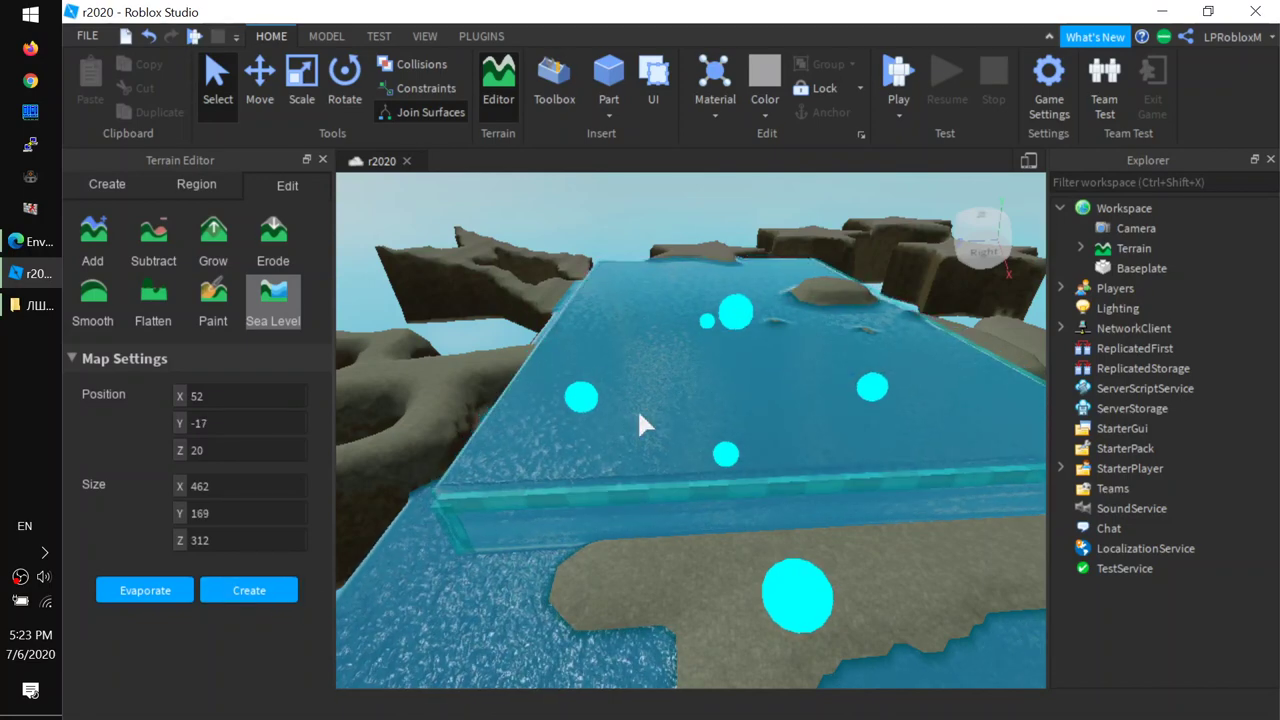
{"action": "left_click", "coordinate": [166, 594]}
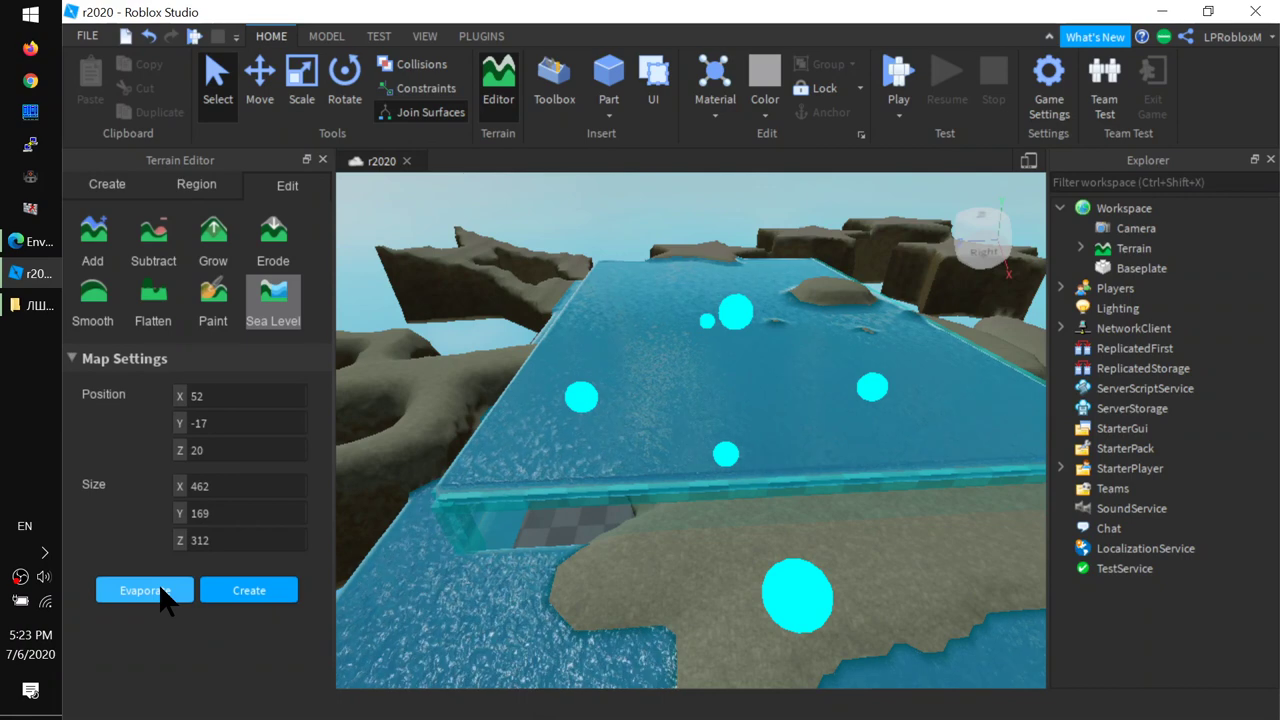
Step: Enlarge the Sea Level region on several sides to about 518 × 237 × 454
{"action": "left_click_drag", "start_coordinate": [736, 313], "coordinate": [737, 229]}
{"action": "left_click_drag", "start_coordinate": [783, 562], "coordinate": [800, 665]}
{"action": "left_click_drag", "start_coordinate": [598, 404], "coordinate": [494, 388]}
{"action": "right_click_drag", "start_coordinate": [755, 582], "coordinate": [858, 574]}
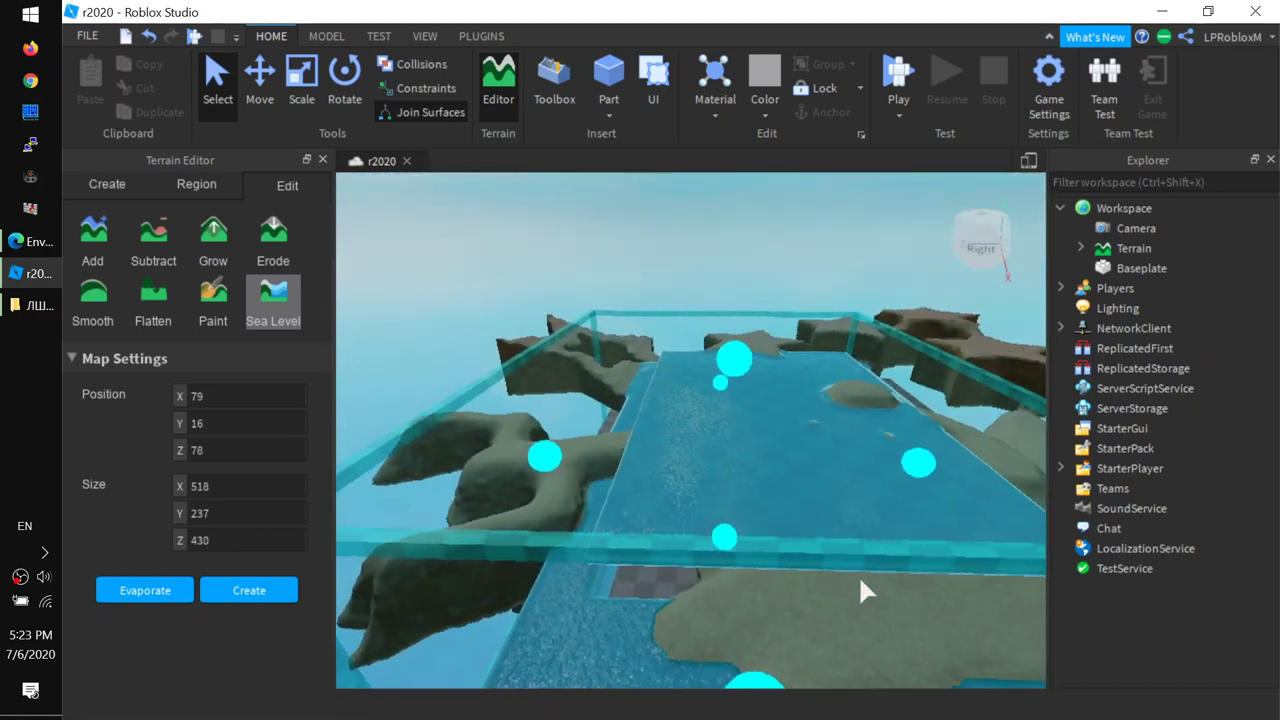
{"action": "left_click_drag", "start_coordinate": [544, 456], "coordinate": [521, 448]}
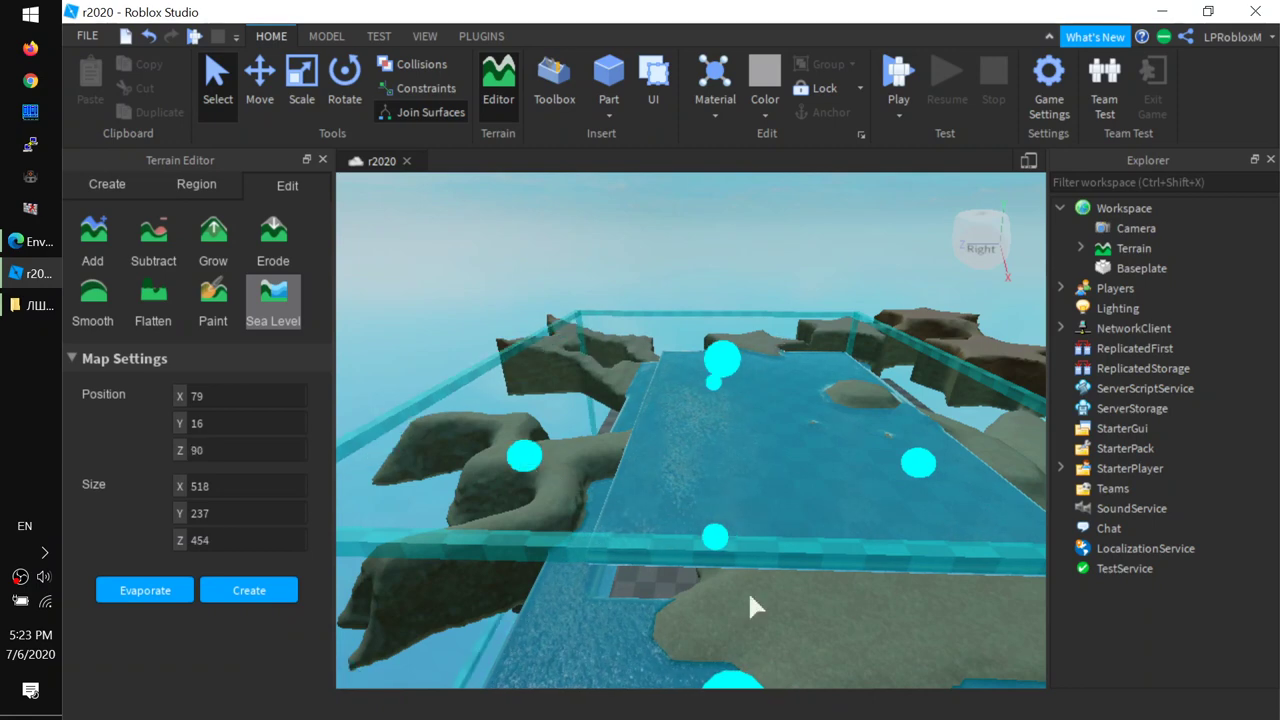
{"action": "right_click_drag", "start_coordinate": [719, 506], "coordinate": [669, 380]}
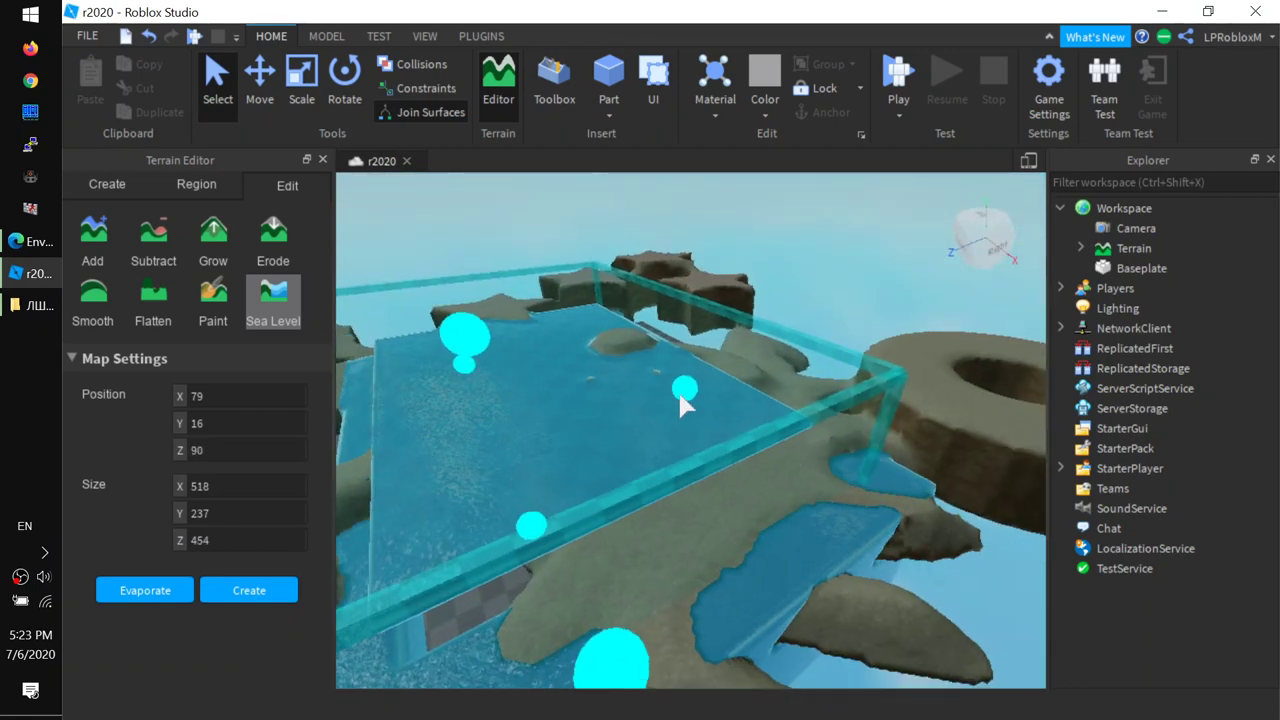
Step: Extend the Sea Level region over the whole terrain to about 1716 × 237 × 809 and evaporate all remaining water
{"action": "left_click_drag", "start_coordinate": [683, 405], "coordinate": [846, 337]}
{"action": "left_click_drag", "start_coordinate": [814, 529], "coordinate": [853, 628]}
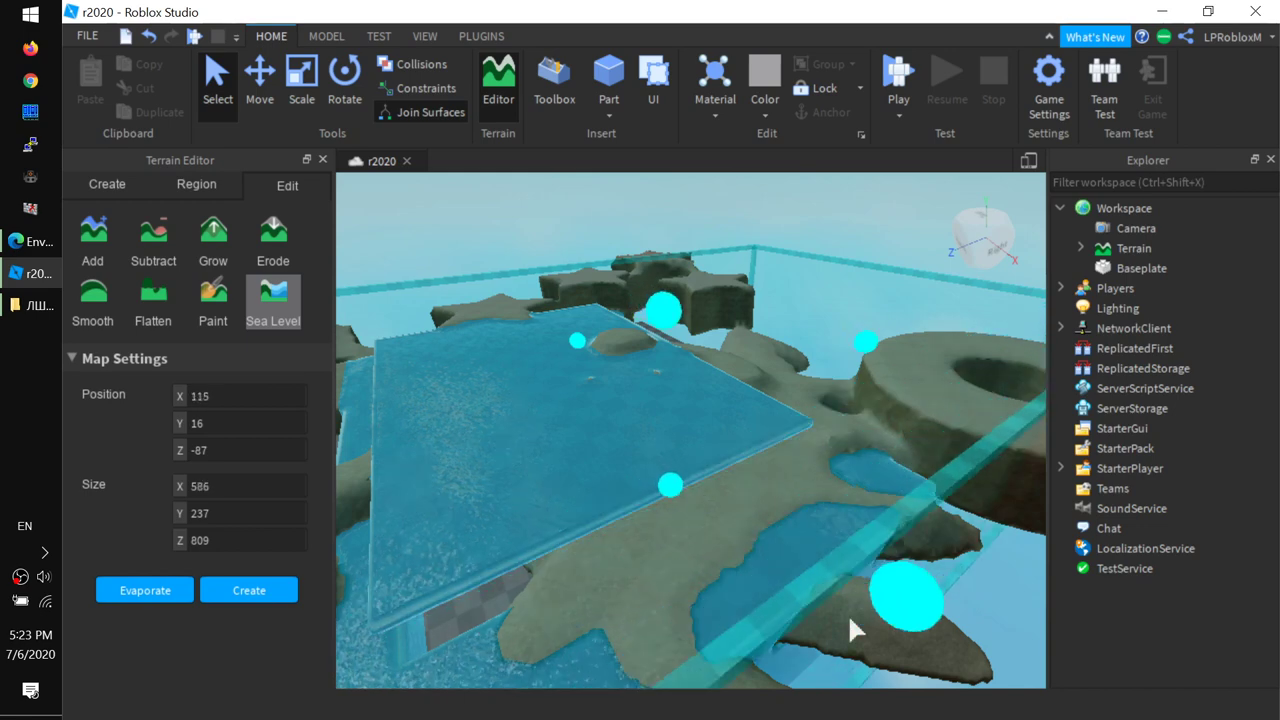
{"action": "left_click_drag", "start_coordinate": [578, 341], "coordinate": [476, 262]}
{"action": "right_click_drag", "start_coordinate": [684, 543], "coordinate": [682, 508]}
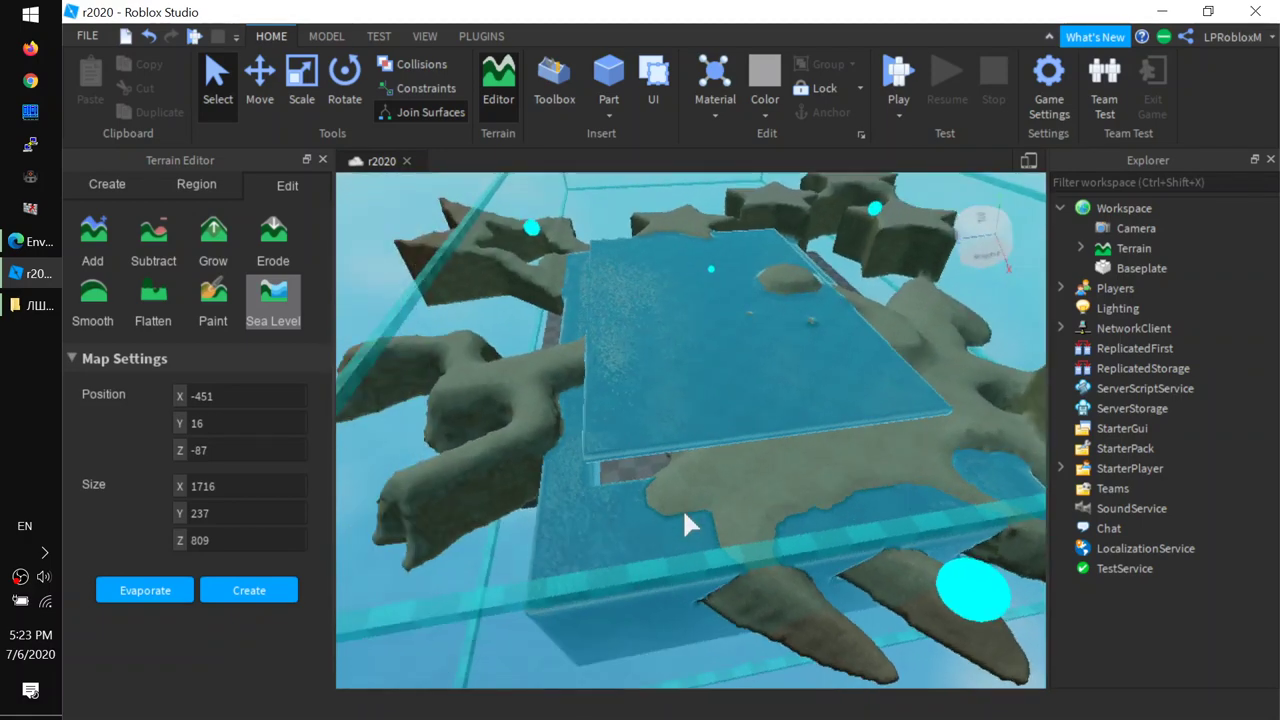
{"action": "right_click_drag", "start_coordinate": [734, 306], "coordinate": [590, 355]}
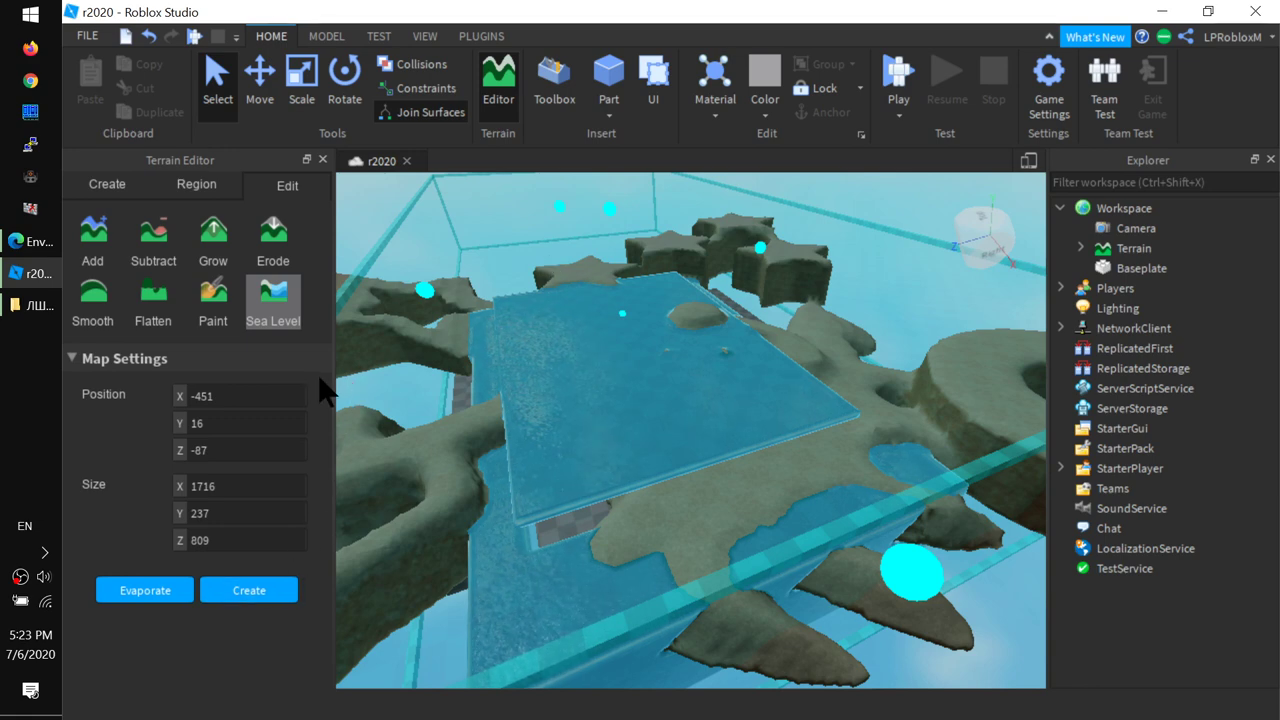
{"action": "left_click", "coordinate": [140, 596]}
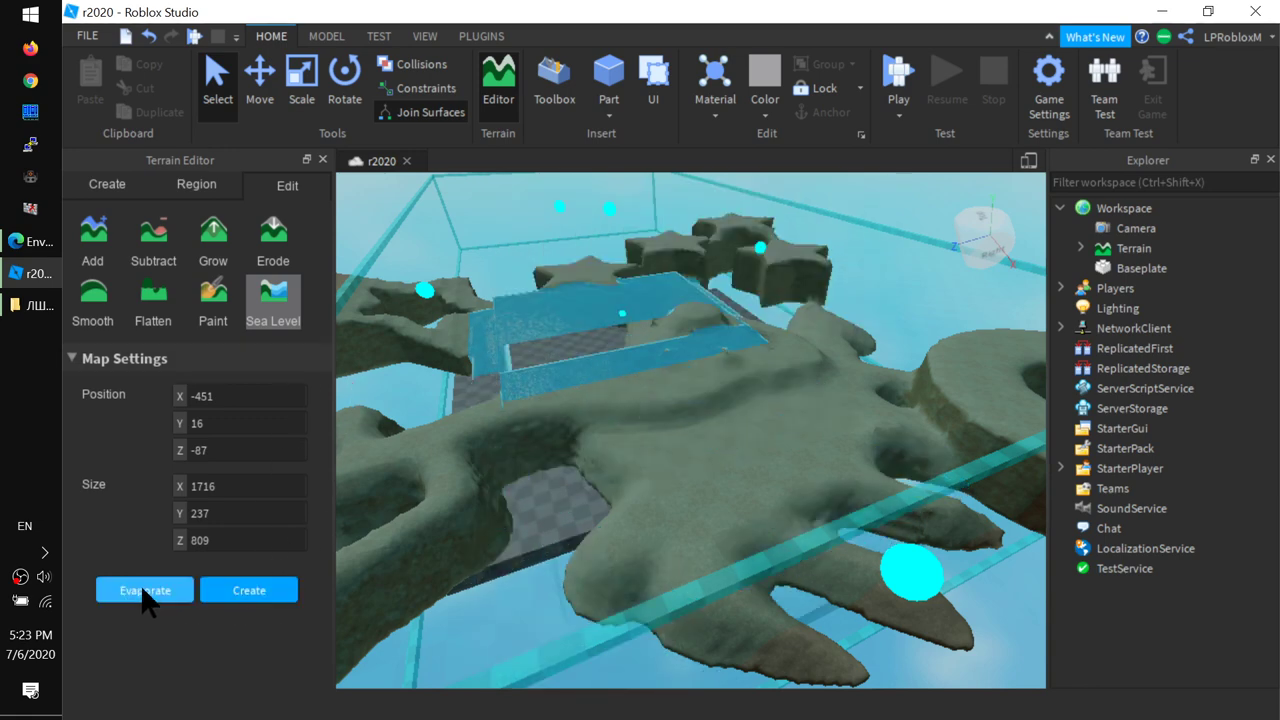
{"action": "right_click_drag", "start_coordinate": [676, 409], "coordinate": [676, 408]}
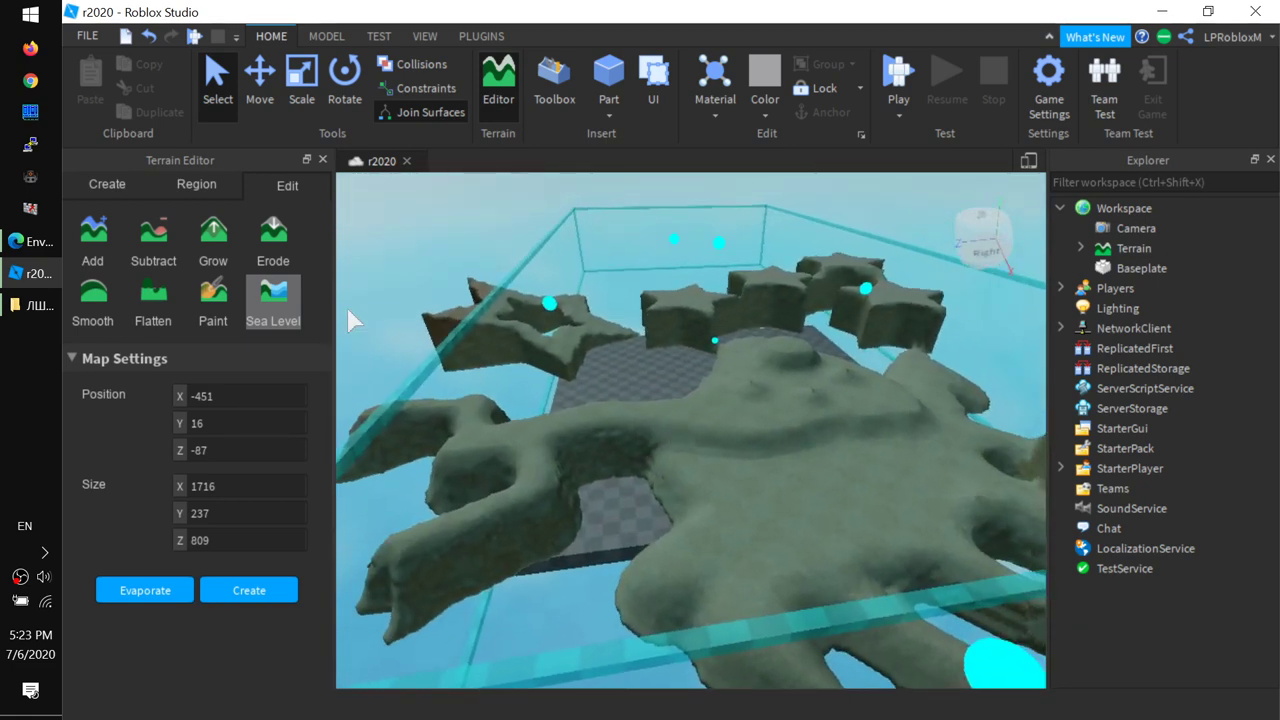
Step: Look over the Region and Edit tool sets, and return to the terrain import settings
{"action": "left_click", "coordinate": [199, 190]}
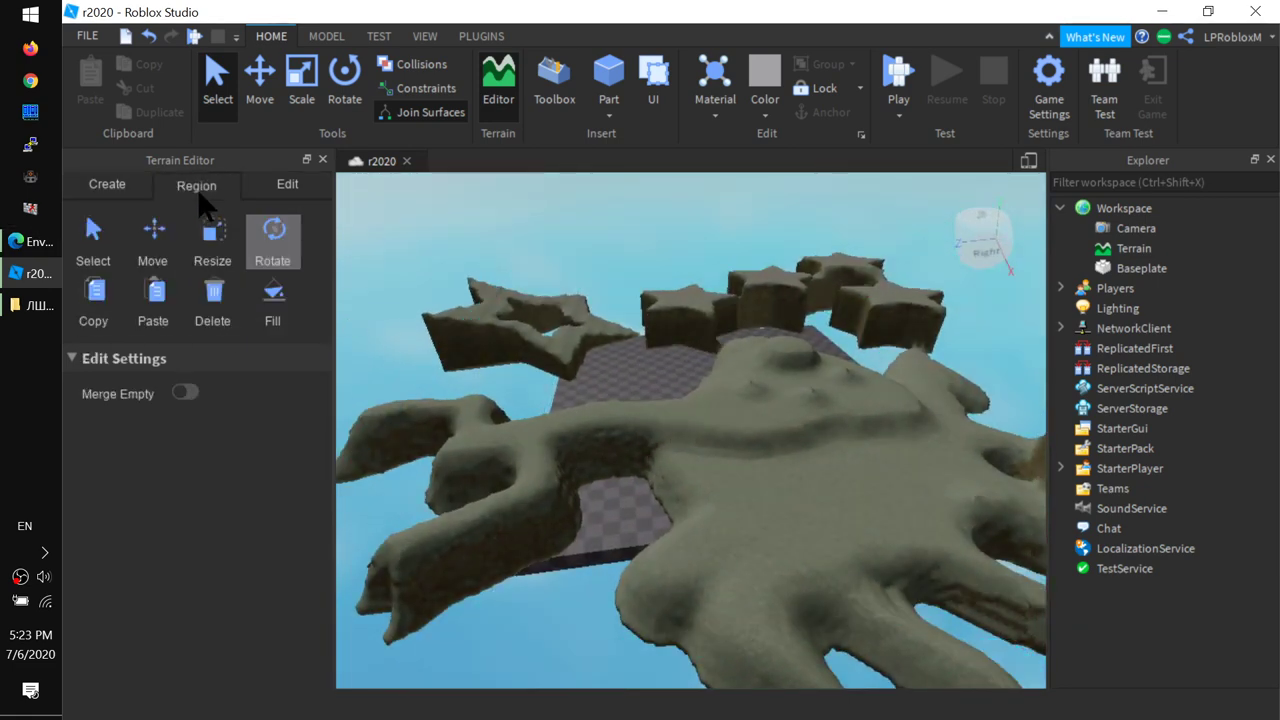
{"action": "left_click", "coordinate": [287, 184]}
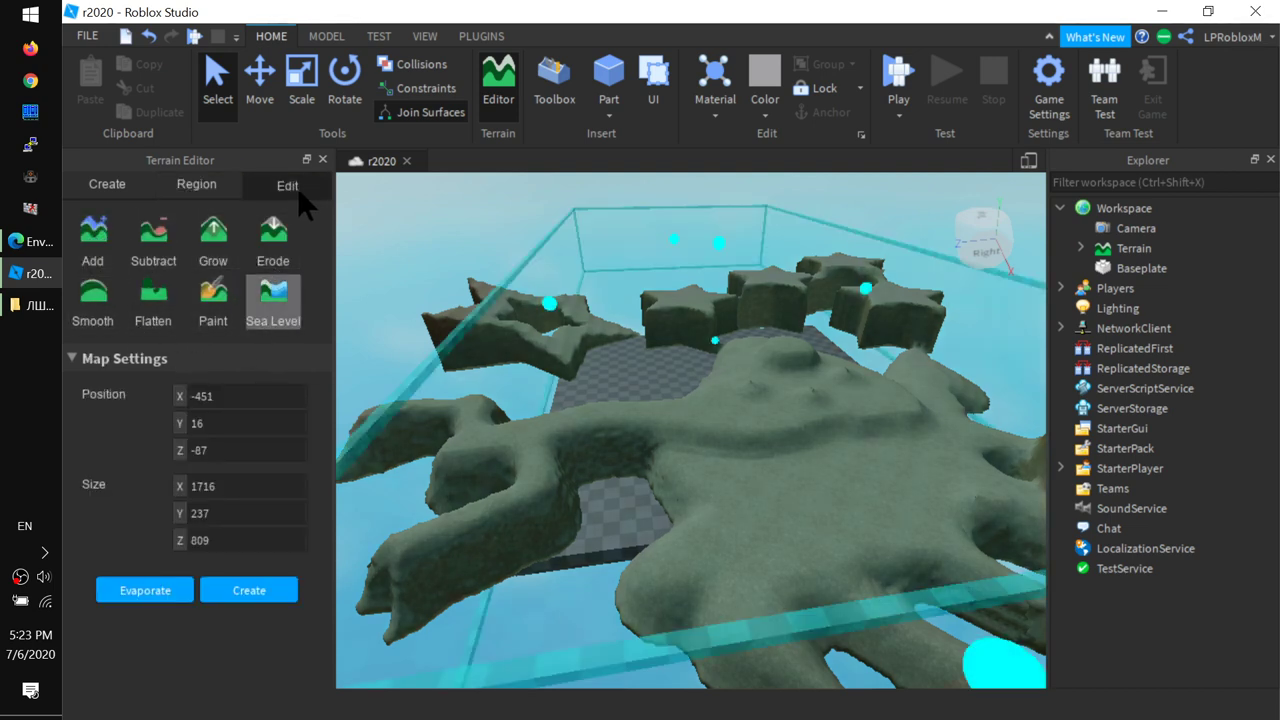
{"action": "left_click", "coordinate": [110, 188]}
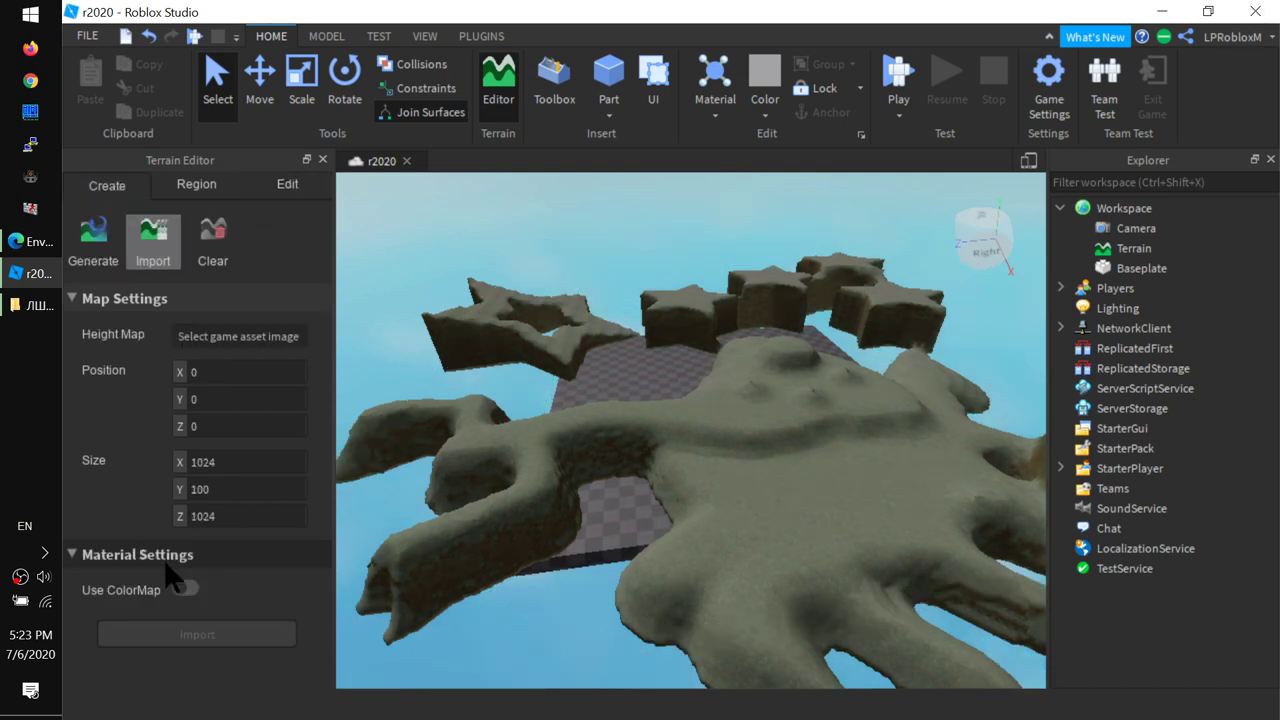
Step: Choose the grayscale robl_he image as height map, enable Use ColorMap and choose the colored robl_co image as color map
{"action": "left_click", "coordinate": [208, 339]}
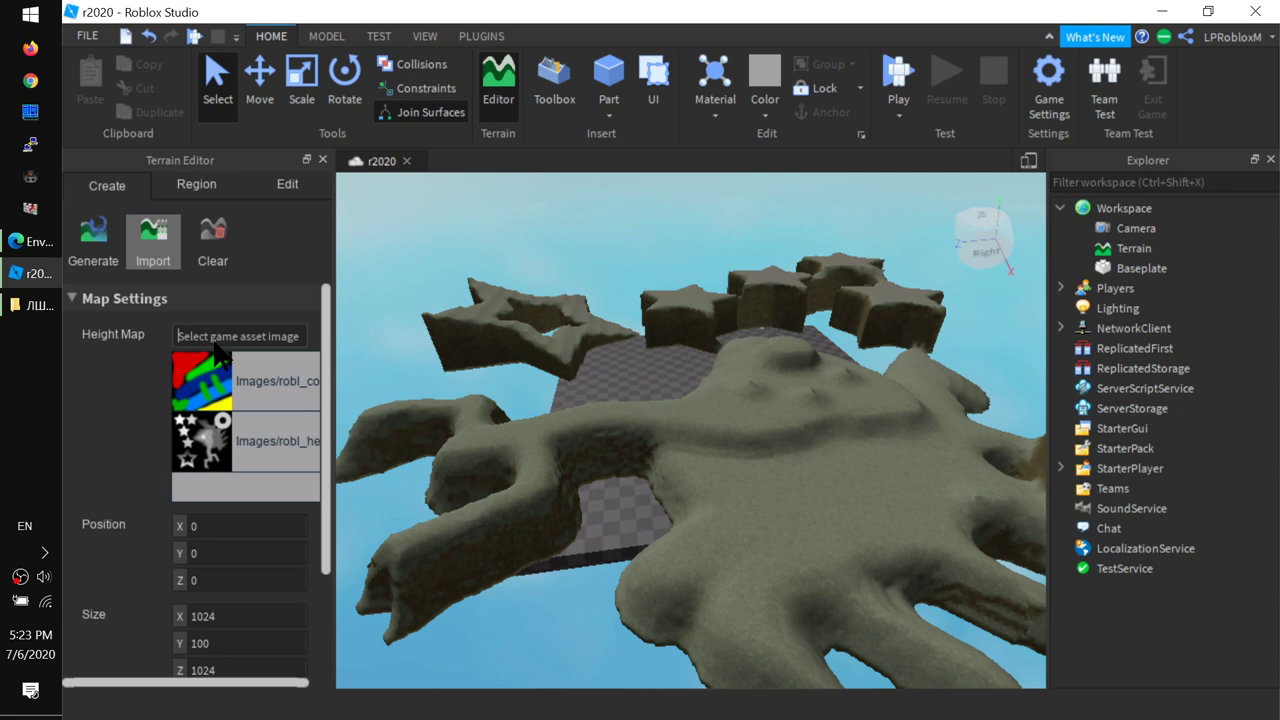
{"action": "left_click", "coordinate": [225, 440]}
{"action": "scroll", "coordinate": [250, 650], "scroll_direction": "down", "scroll_amount": 1}
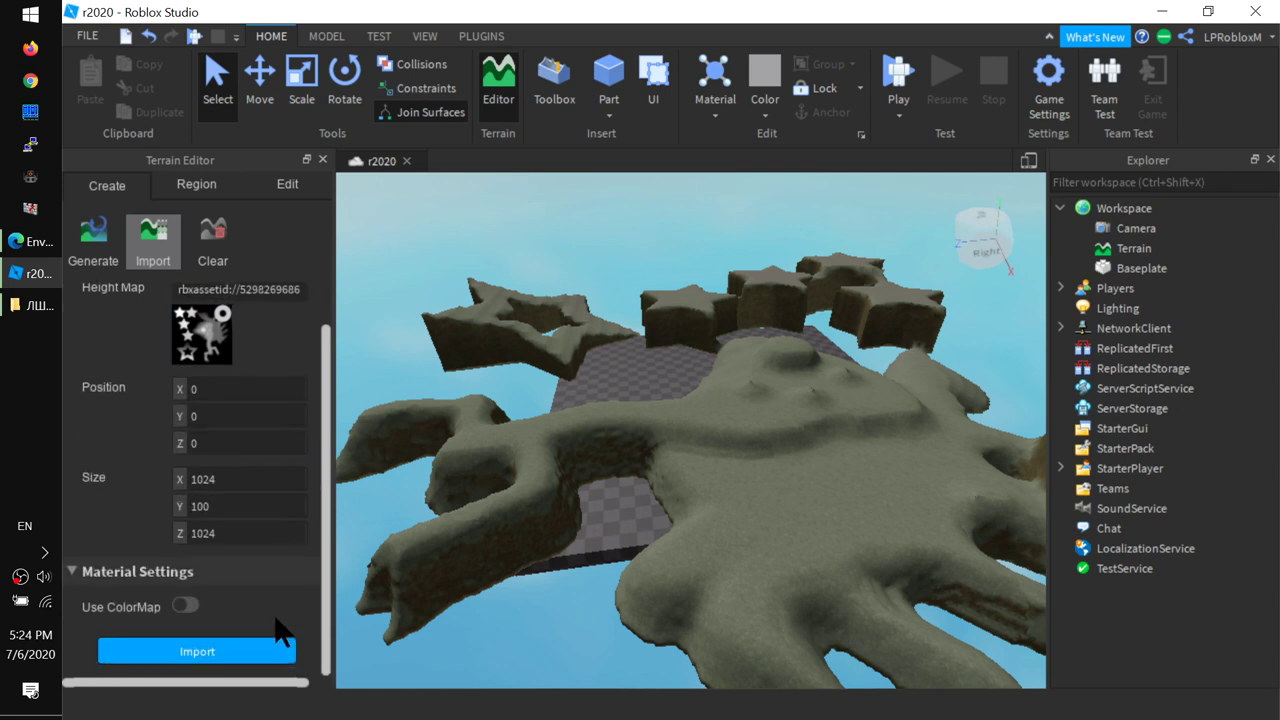
{"action": "left_click", "coordinate": [185, 605]}
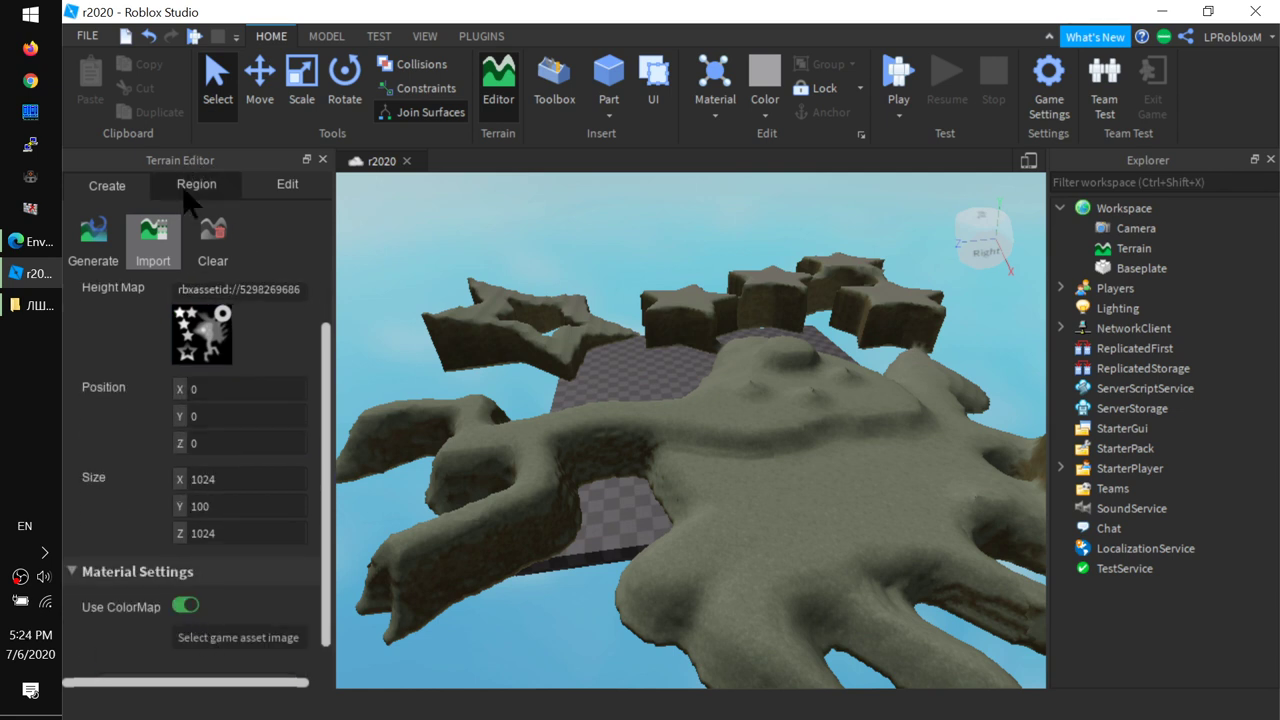
{"action": "left_click", "coordinate": [218, 637]}
{"action": "scroll", "coordinate": [265, 612], "scroll_direction": "down", "scroll_amount": 4}
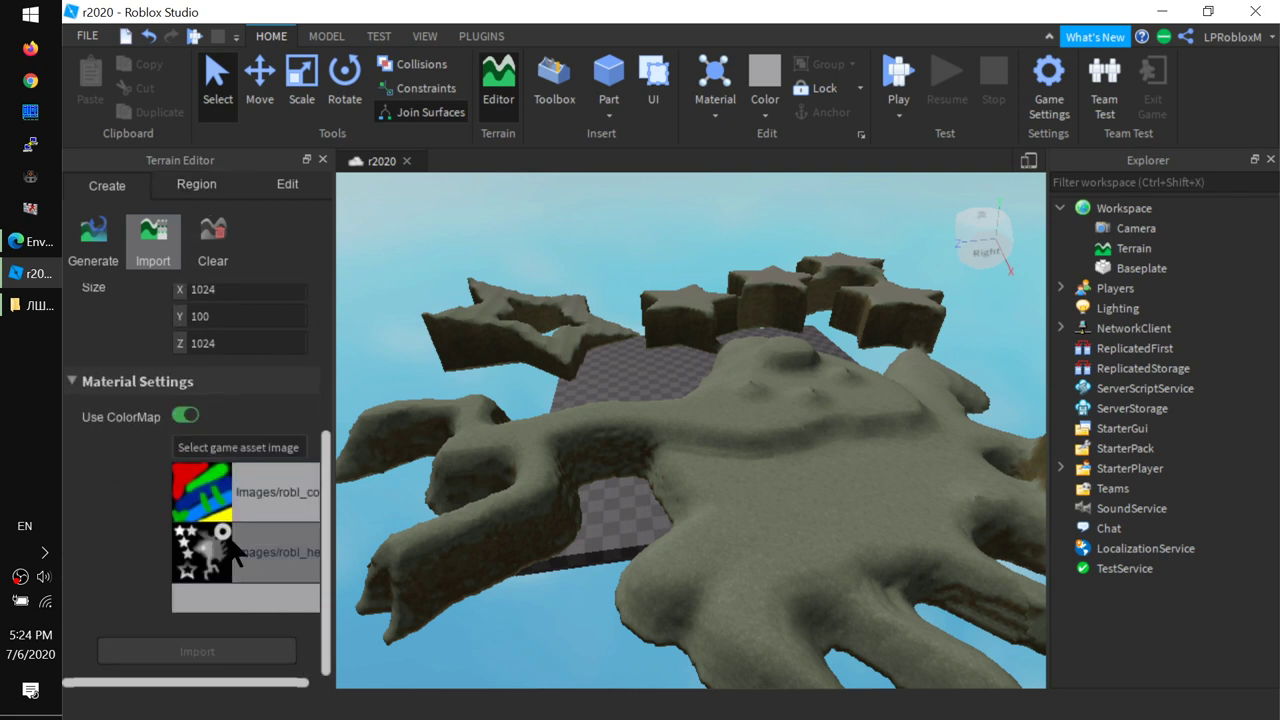
{"action": "left_click", "coordinate": [198, 487]}
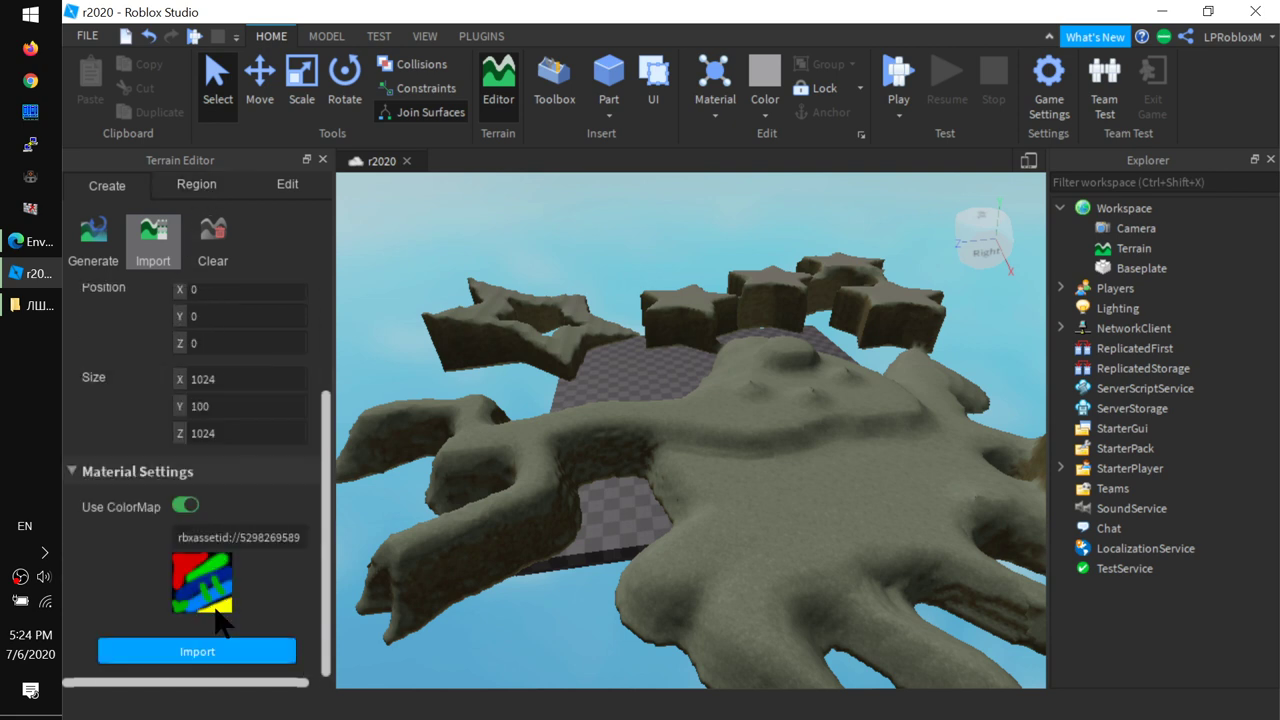
{"action": "scroll", "coordinate": [620, 457], "scroll_direction": "down", "scroll_amount": 3}
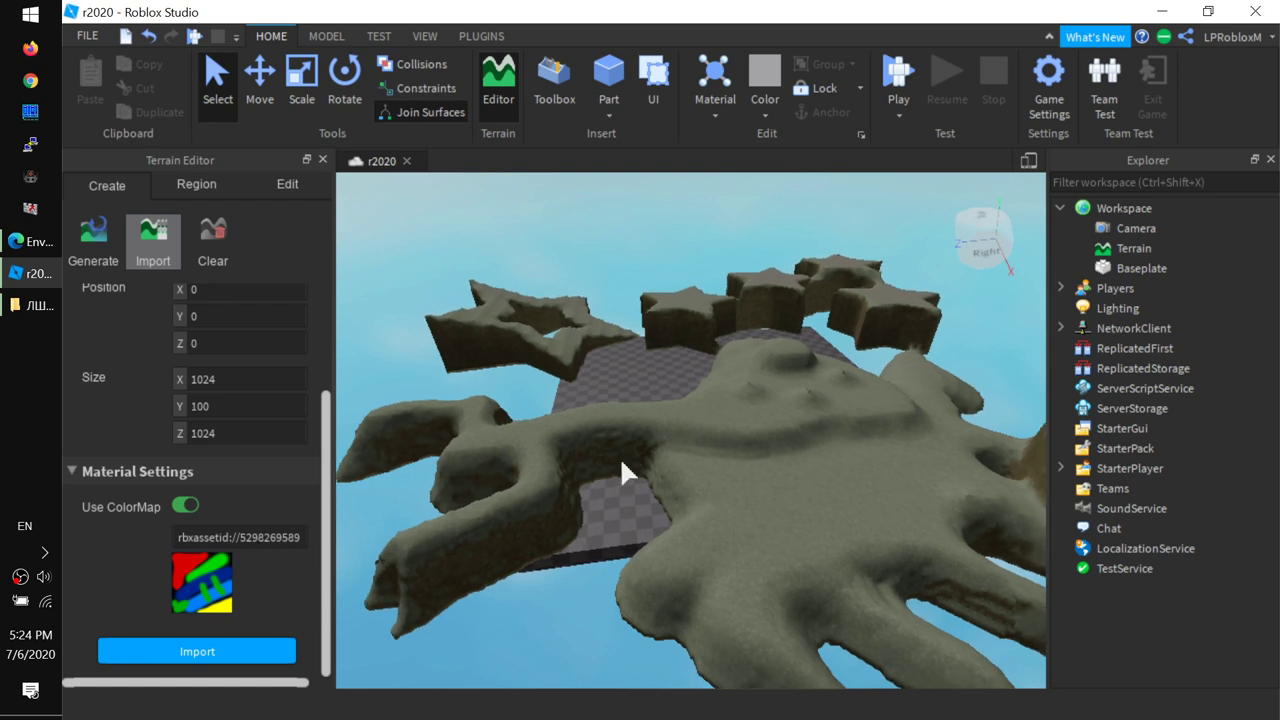
{"action": "scroll", "coordinate": [646, 485], "scroll_direction": "down", "scroll_amount": 3}
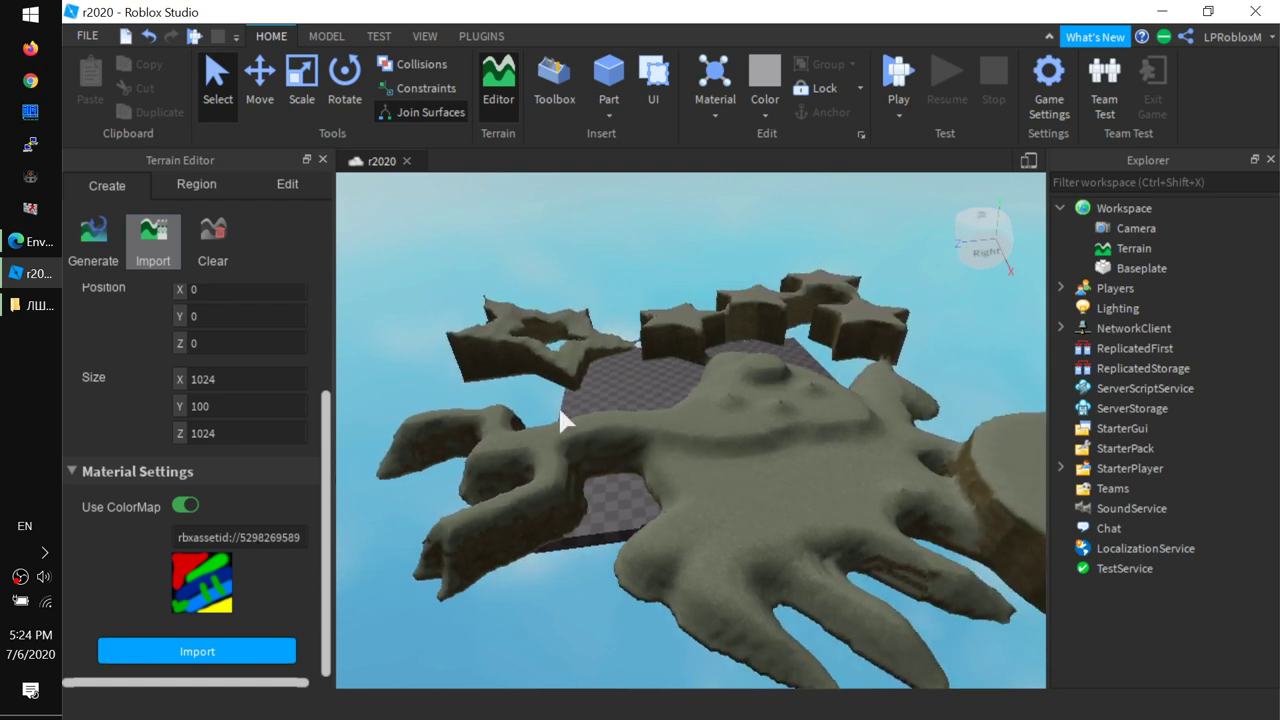
Step: Clear all existing terrain and return to the terrain import settings
{"action": "left_click", "coordinate": [210, 233]}
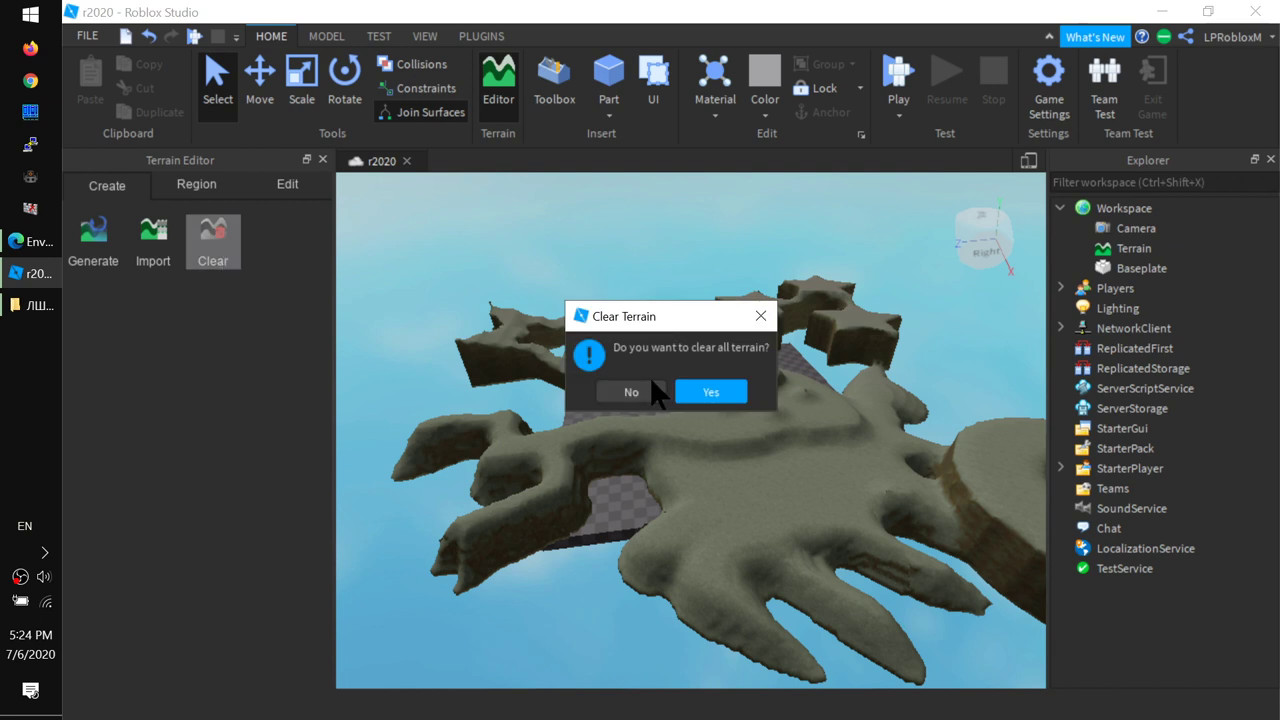
{"action": "left_click", "coordinate": [701, 393]}
{"action": "left_click", "coordinate": [160, 245]}
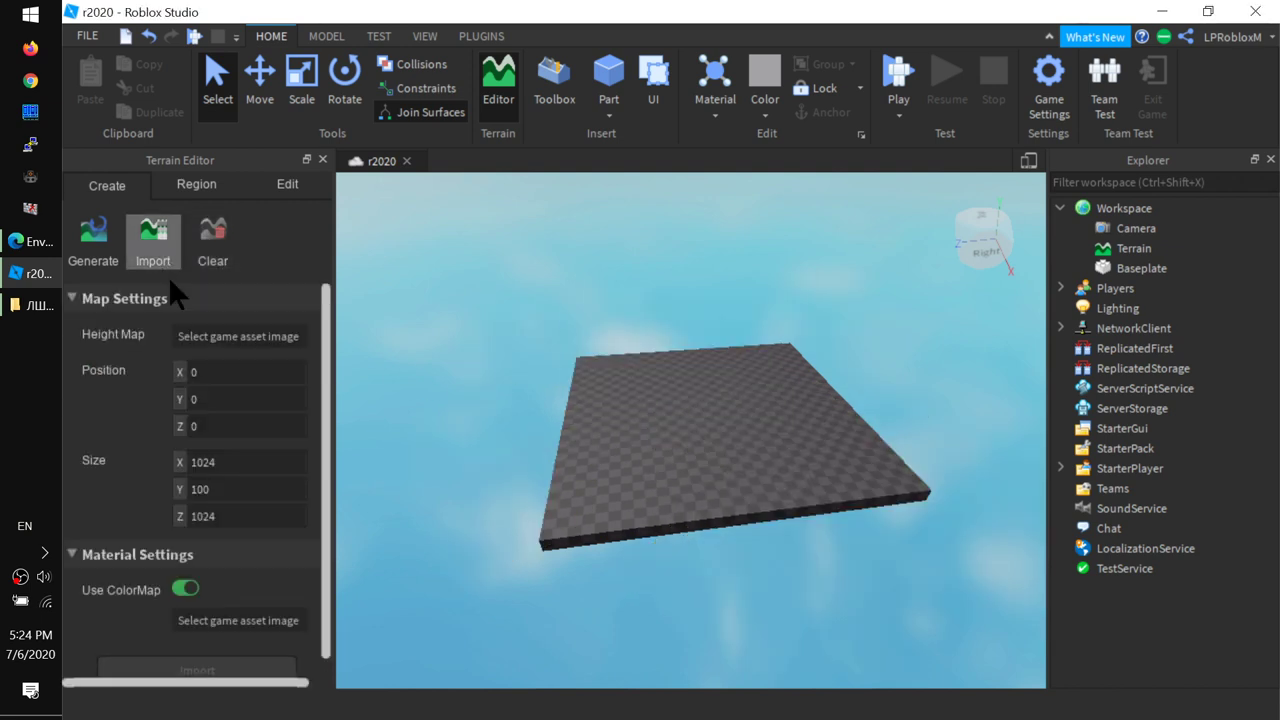
Step: Import terrain sized 1024 × 100 × 1024 using the robl_he height map together with the robl_co color map
{"action": "left_click", "coordinate": [205, 336]}
{"action": "left_click", "coordinate": [218, 423]}
{"action": "scroll", "coordinate": [201, 600], "scroll_direction": "down", "scroll_amount": 2}
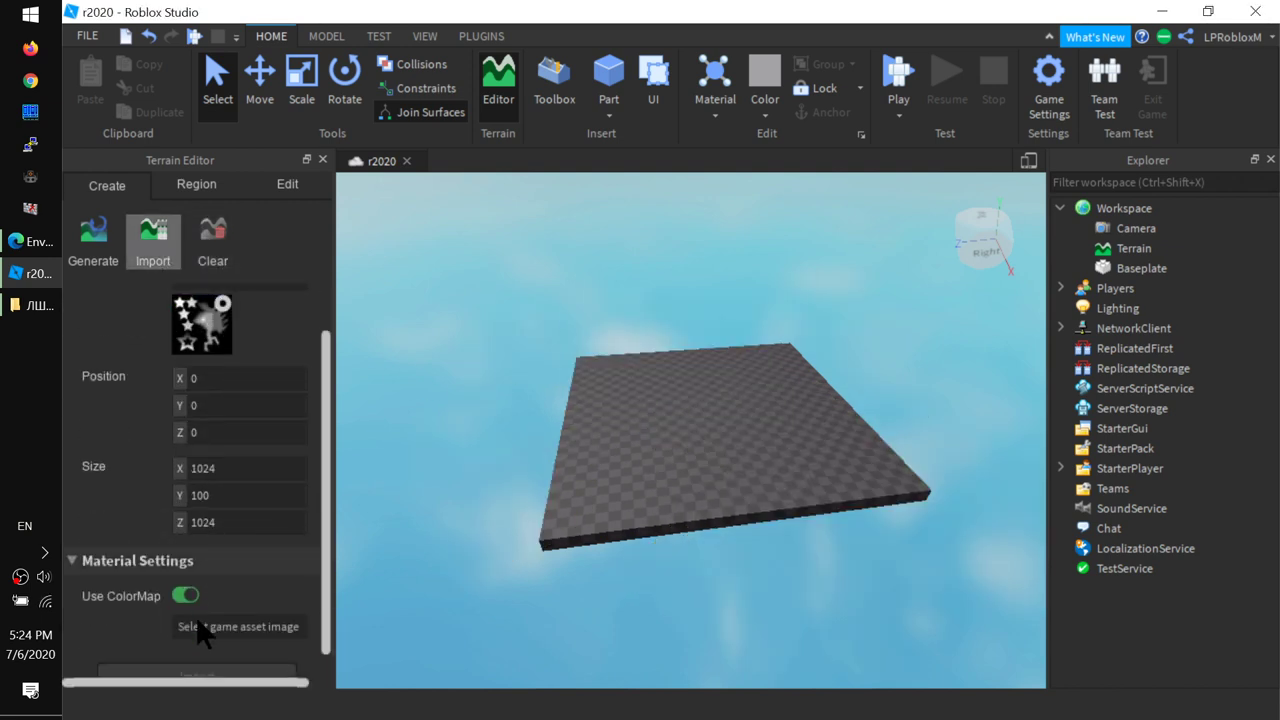
{"action": "left_click", "coordinate": [221, 603]}
{"action": "scroll", "coordinate": [237, 611], "scroll_direction": "down", "scroll_amount": 3}
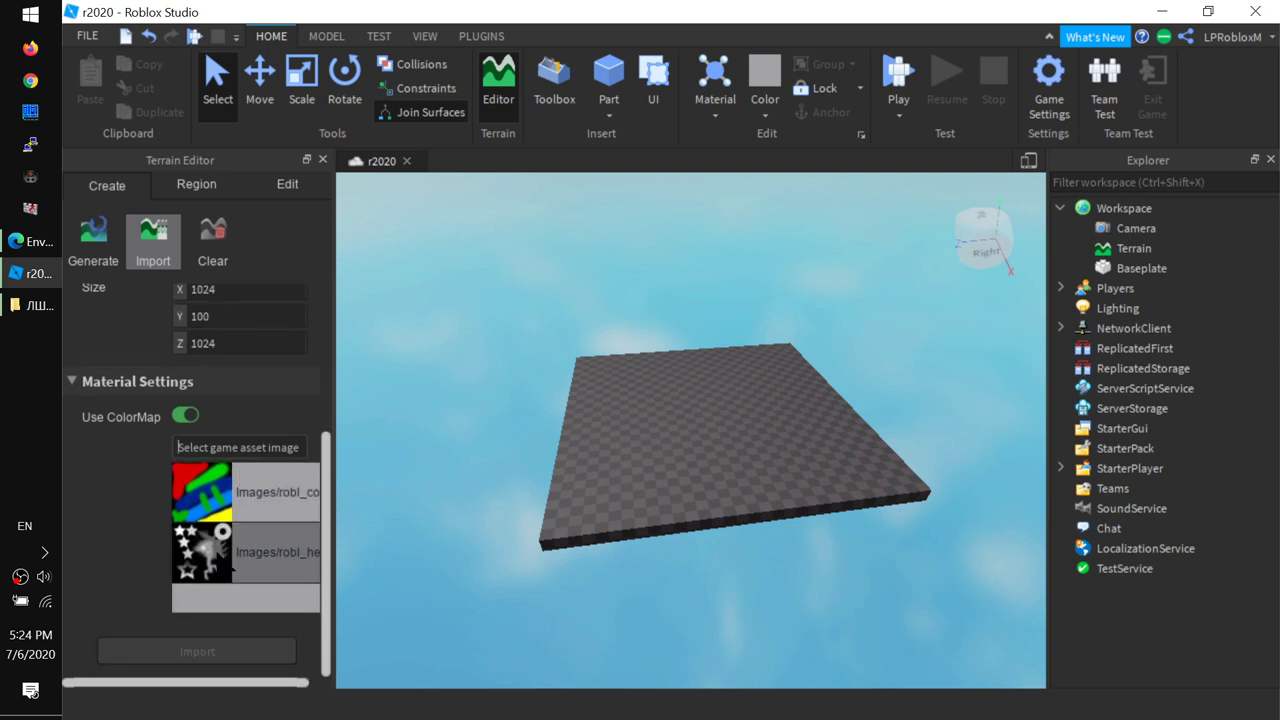
{"action": "left_click", "coordinate": [220, 528]}
{"action": "scroll", "coordinate": [211, 477], "scroll_direction": "up", "scroll_amount": 3}
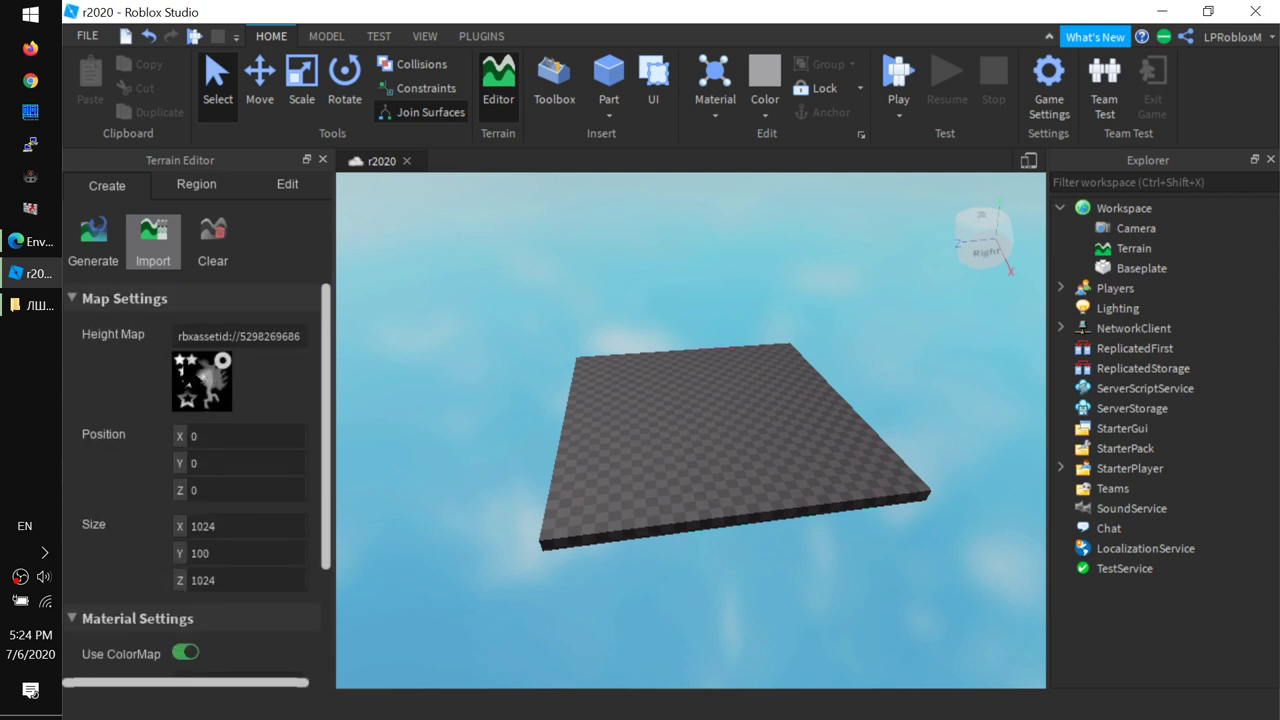
{"action": "scroll", "coordinate": [205, 620], "scroll_direction": "down", "scroll_amount": 3}
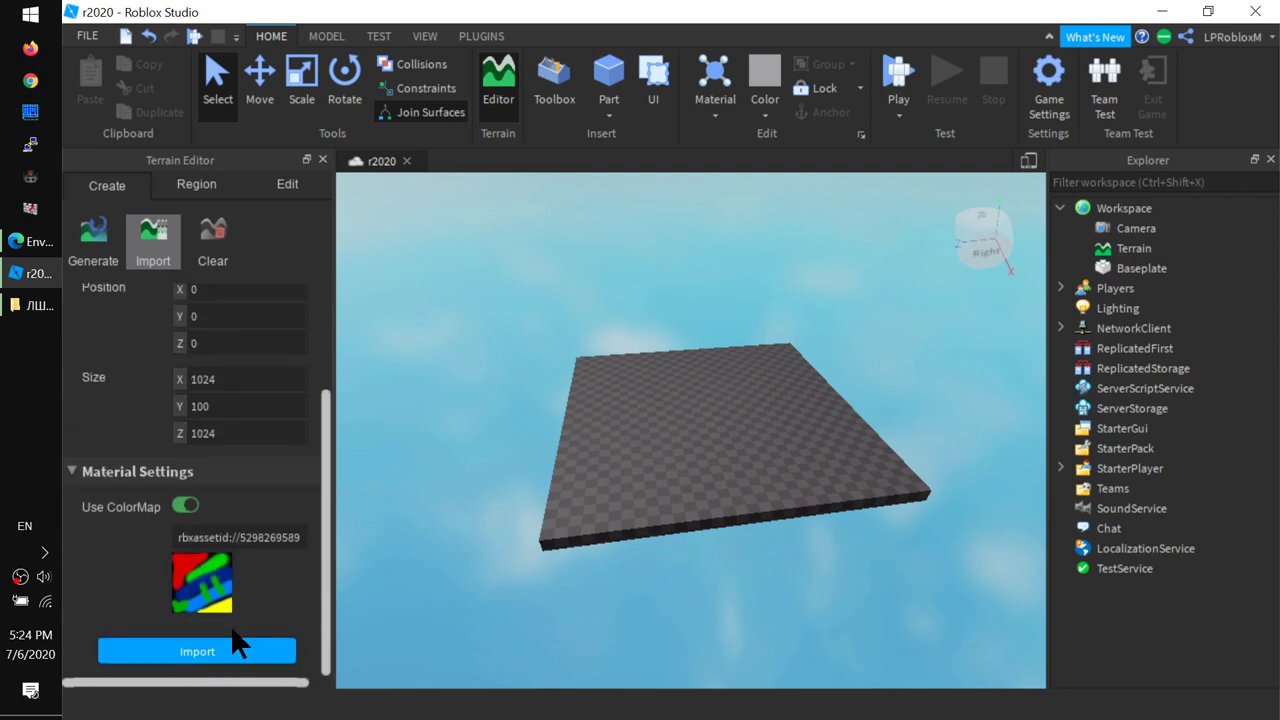
{"action": "left_click", "coordinate": [204, 651]}
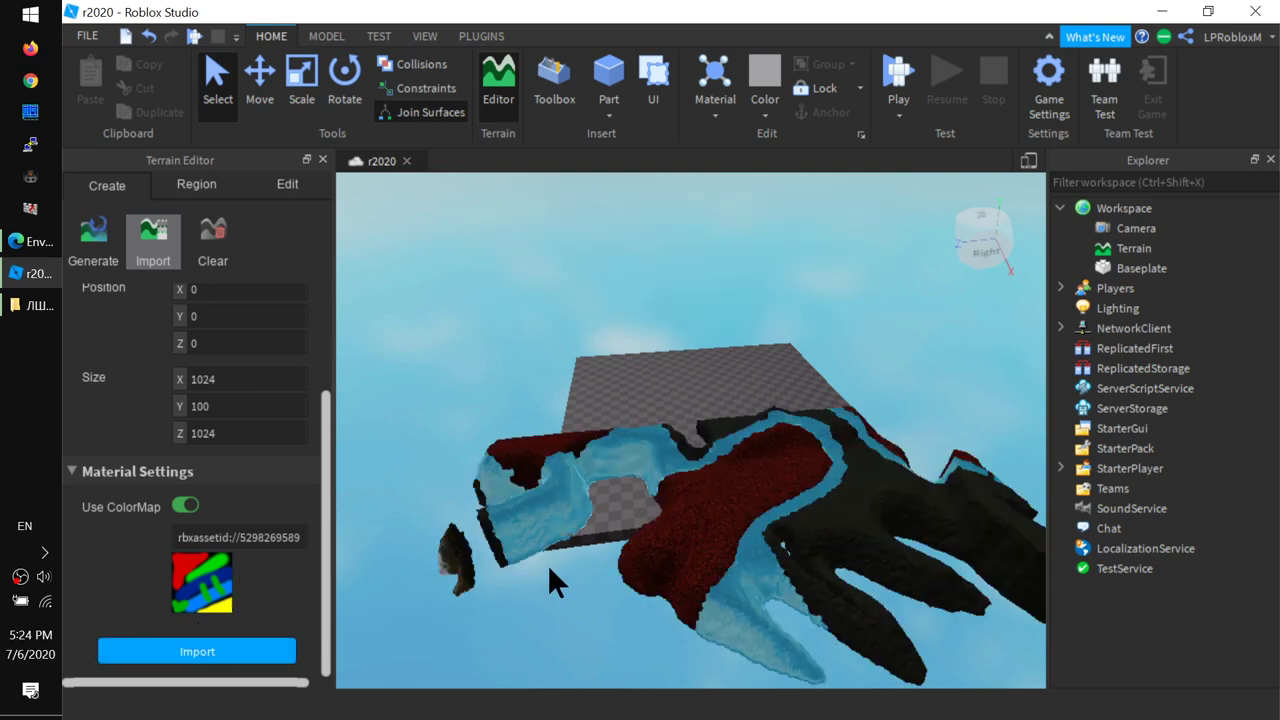
Step: Inspect the imported terrain from several angles and compare its shapes and materials with the height map and color map
{"action": "scroll", "coordinate": [735, 405], "scroll_direction": "up", "scroll_amount": 5}
{"action": "scroll", "coordinate": [735, 405], "scroll_direction": "down", "scroll_amount": 5}
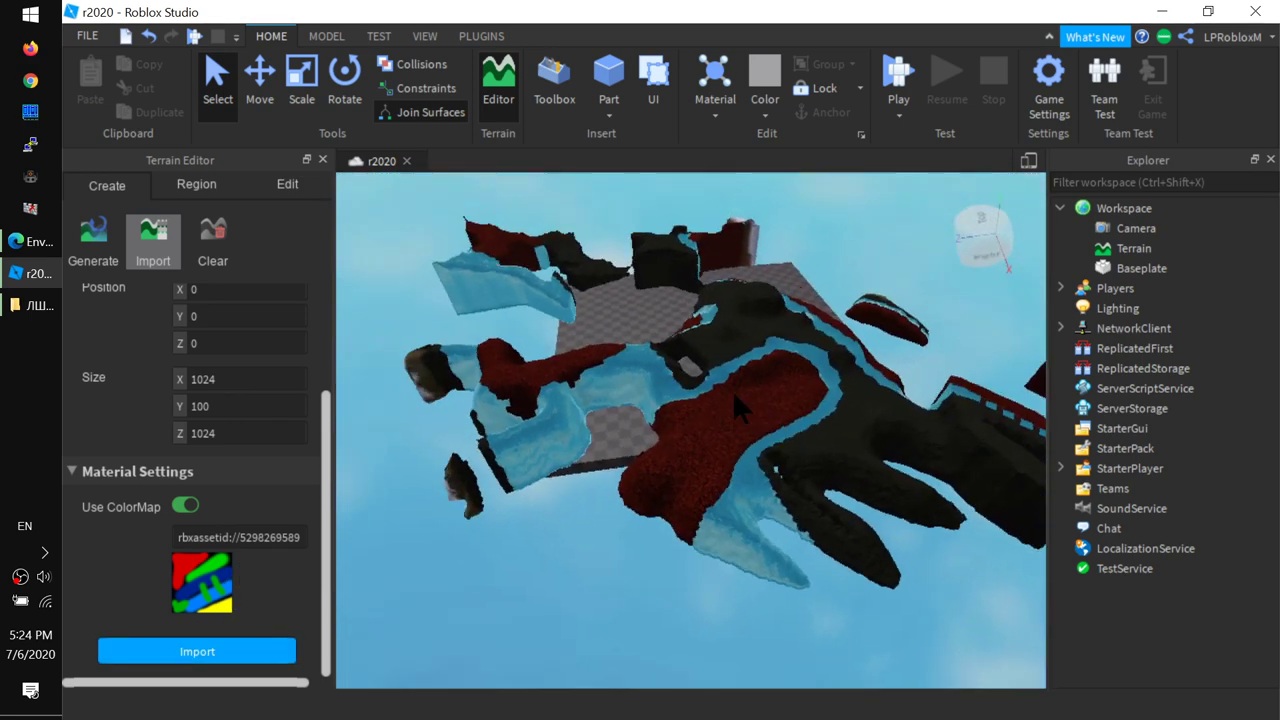
{"action": "right_click_drag", "start_coordinate": [734, 396], "coordinate": [592, 356]}
{"action": "right_click_drag", "start_coordinate": [839, 390], "coordinate": [840, 395]}
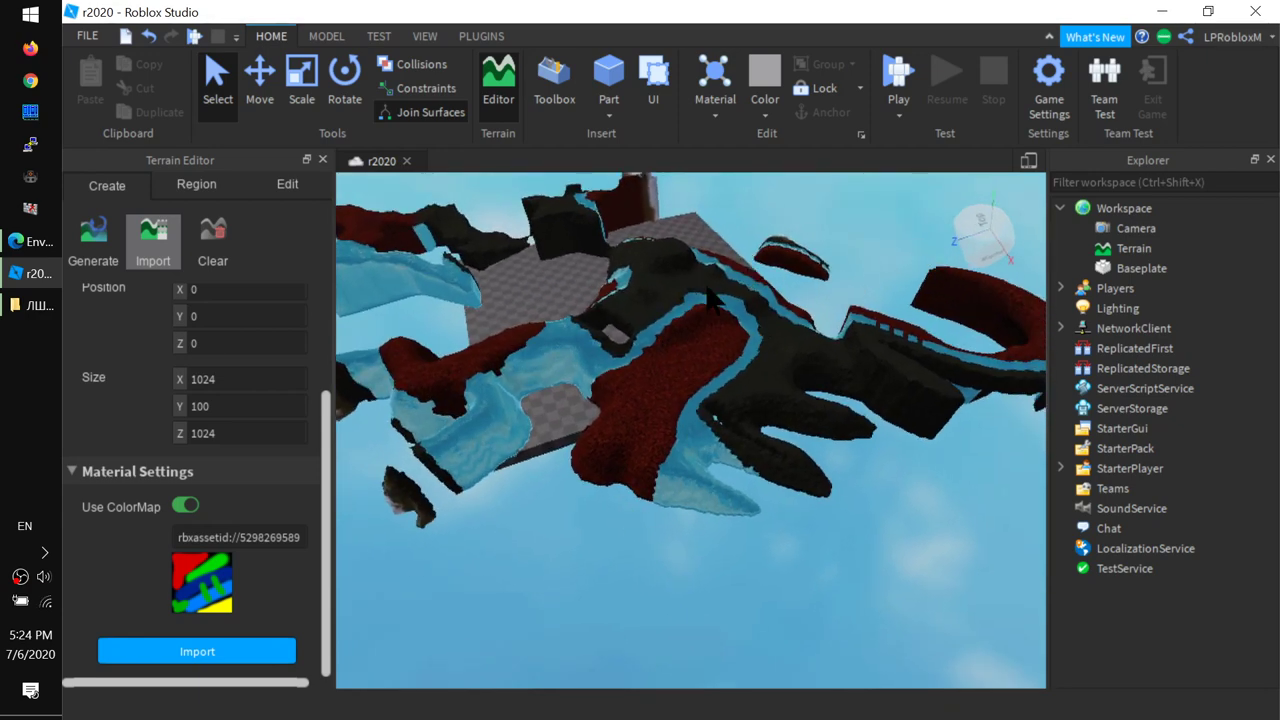
{"action": "right_click_drag", "start_coordinate": [716, 300], "coordinate": [646, 293]}
{"action": "scroll", "coordinate": [268, 440], "scroll_direction": "up", "scroll_amount": 3}
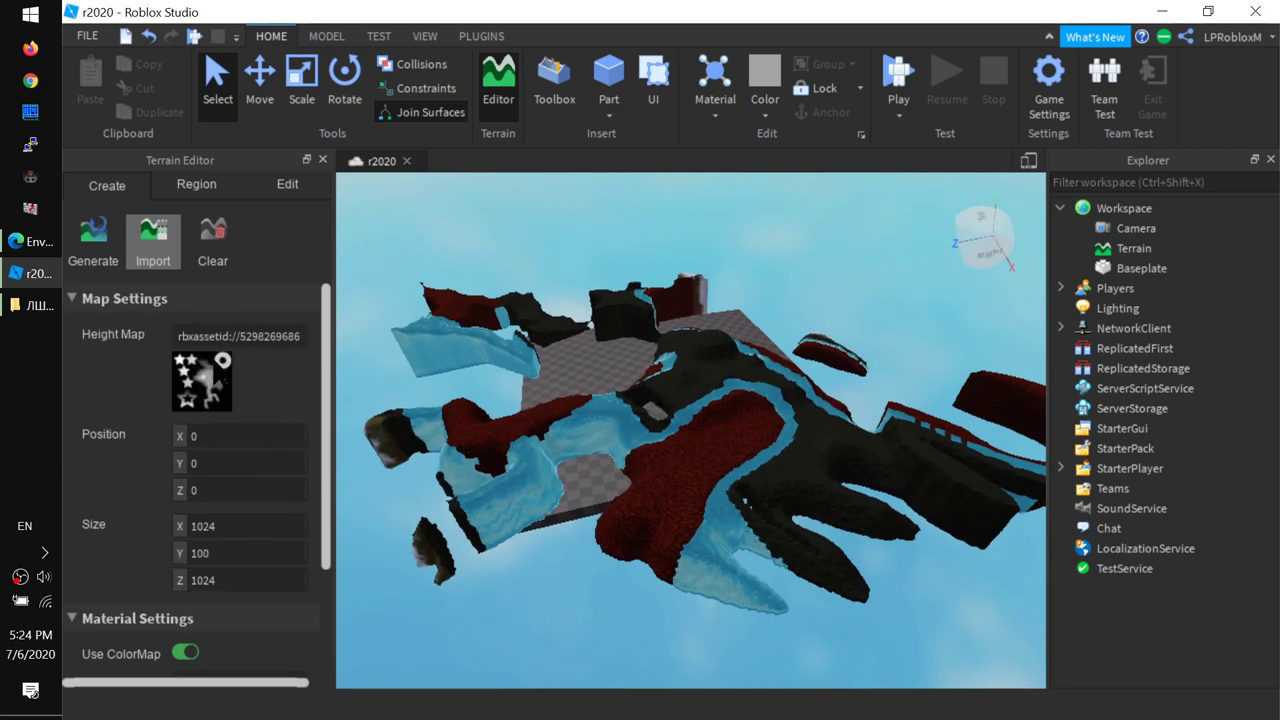
{"action": "scroll", "coordinate": [272, 545], "scroll_direction": "down", "scroll_amount": 3}
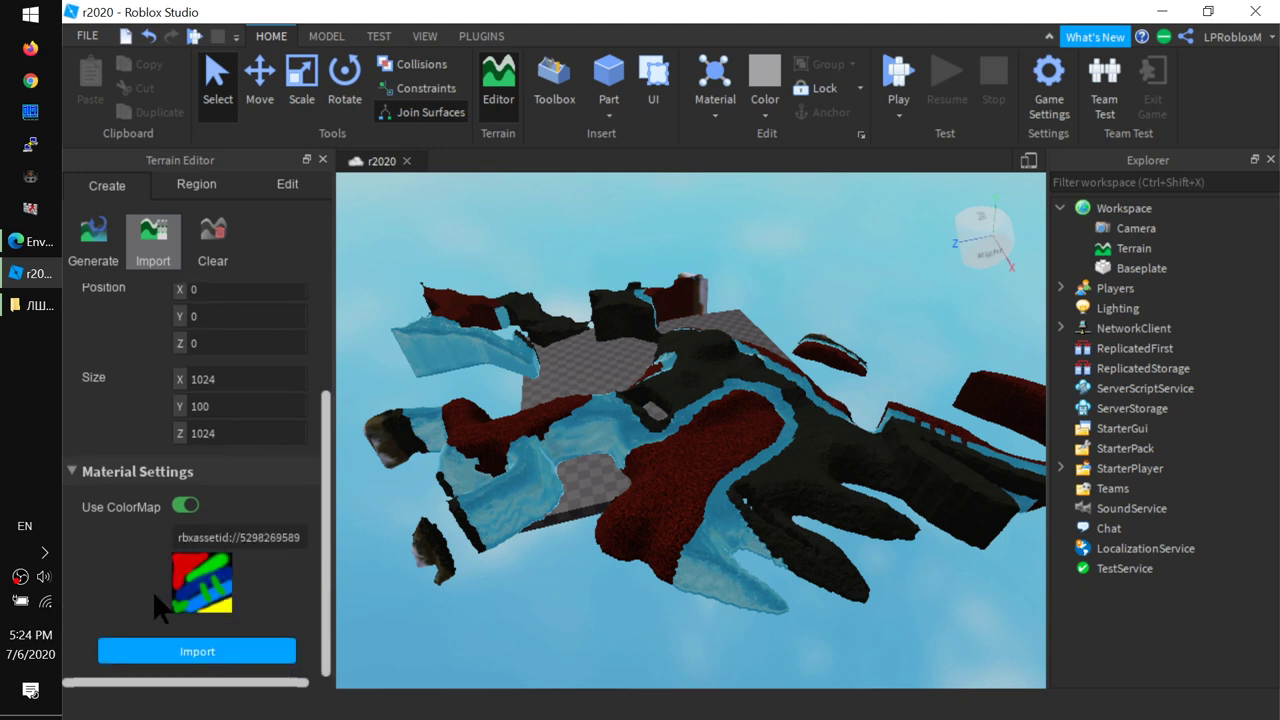
Step: Switch to the browser and review the Importing a Heightmap section of the Importing Terrain Data article
{"action": "left_click", "coordinate": [30, 241]}
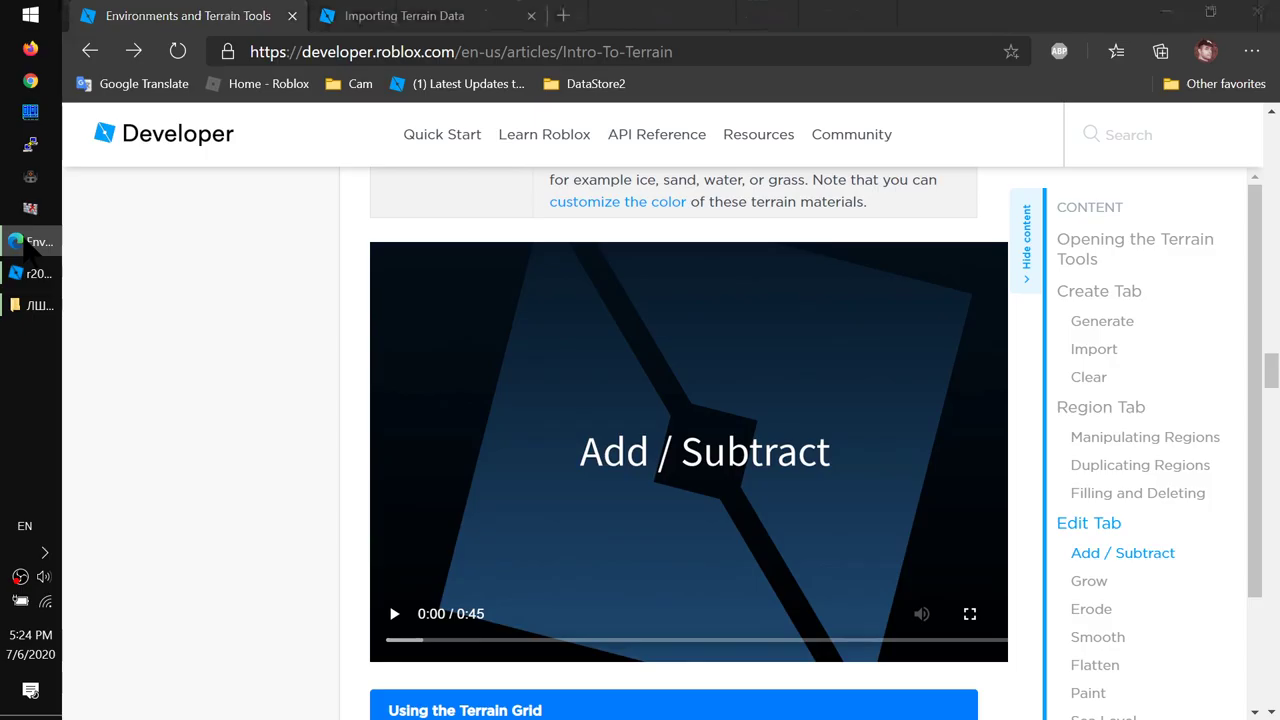
{"action": "left_click", "coordinate": [416, 20]}
{"action": "scroll", "coordinate": [620, 286], "scroll_direction": "down", "scroll_amount": 7}
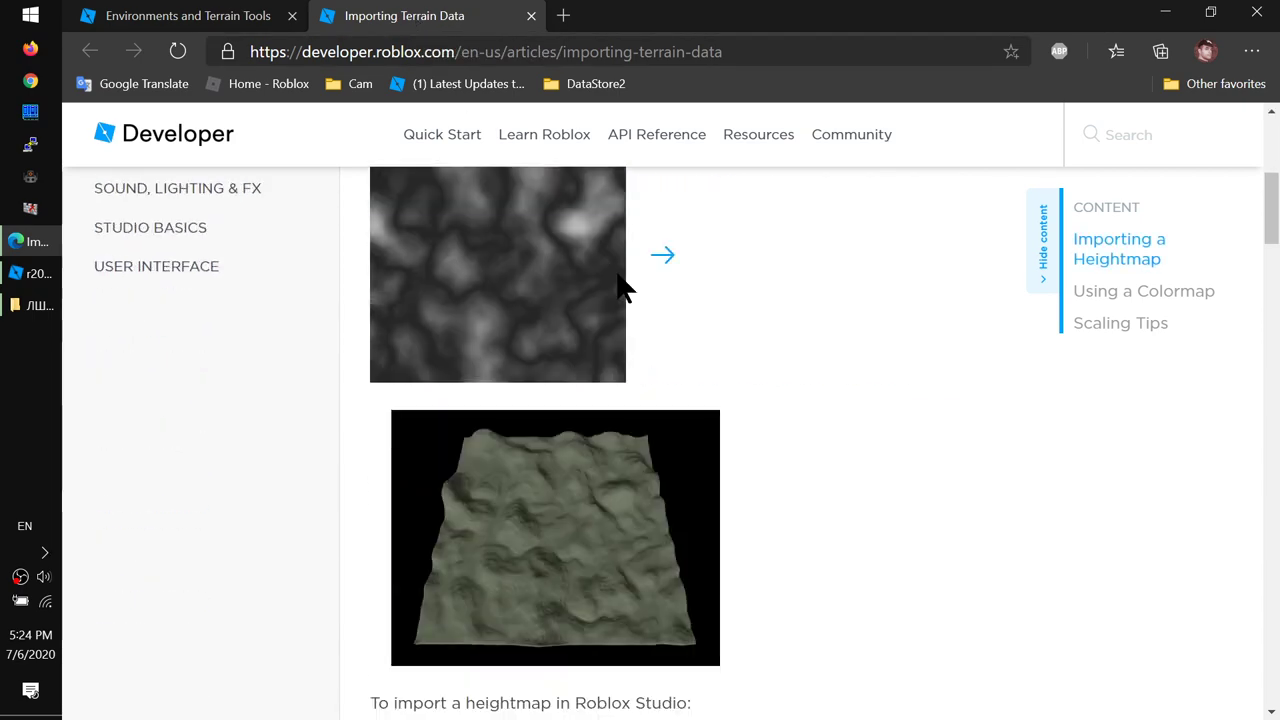
{"action": "scroll", "coordinate": [615, 269], "scroll_direction": "up", "scroll_amount": 7}
{"action": "scroll", "coordinate": [617, 277], "scroll_direction": "down", "scroll_amount": 3}
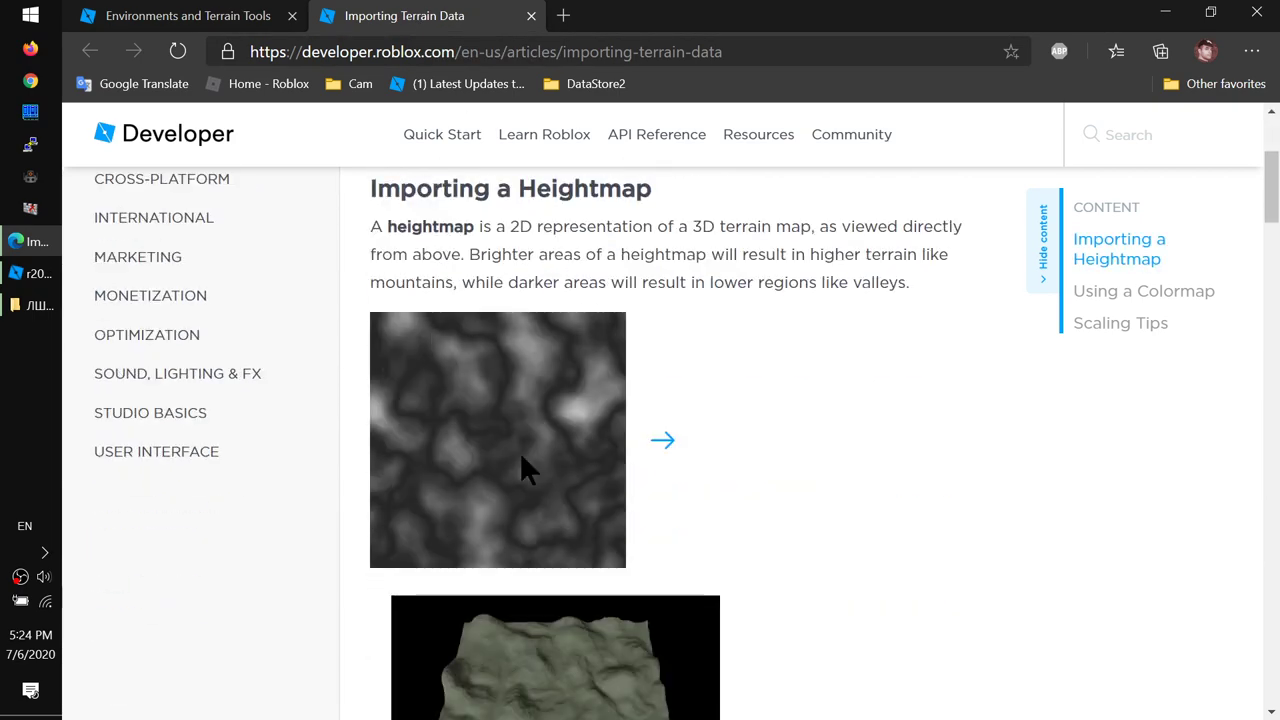
{"action": "scroll", "coordinate": [498, 372], "scroll_direction": "down", "scroll_amount": 3}
{"action": "scroll", "coordinate": [510, 362], "scroll_direction": "up", "scroll_amount": 4}
{"action": "scroll", "coordinate": [490, 400], "scroll_direction": "down", "scroll_amount": 6}
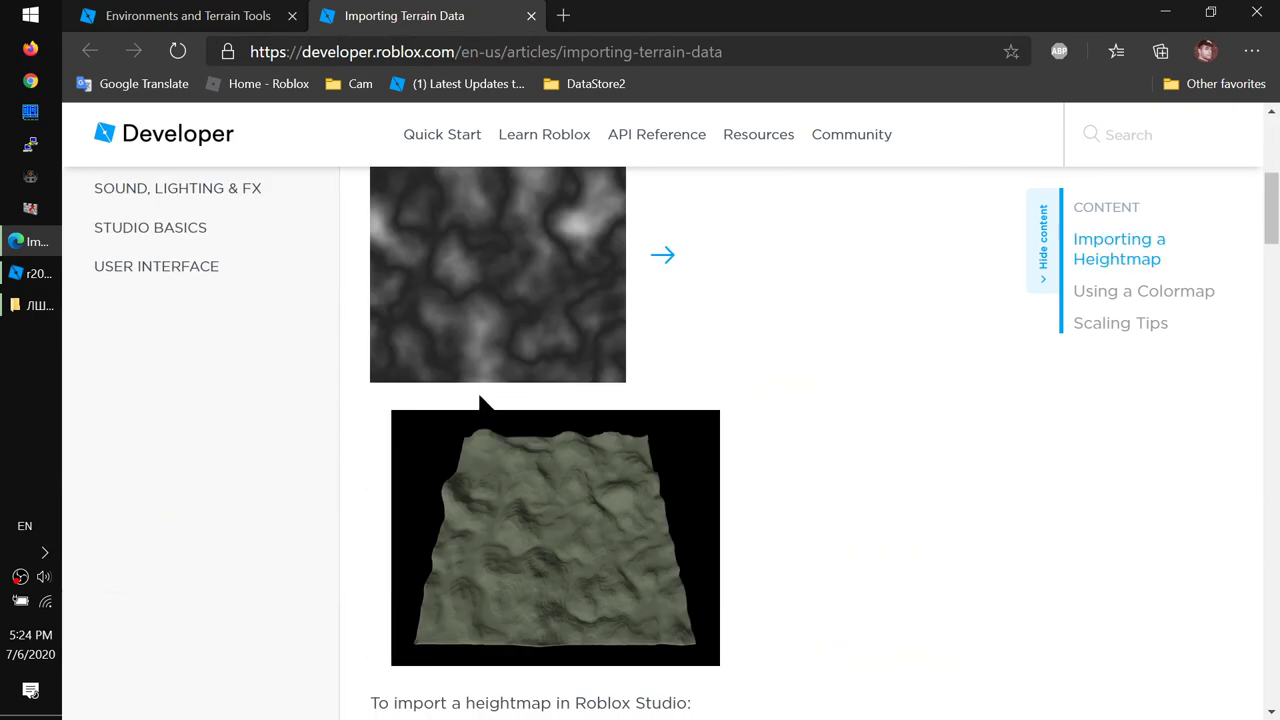
{"action": "scroll", "coordinate": [493, 288], "scroll_direction": "up", "scroll_amount": 3}
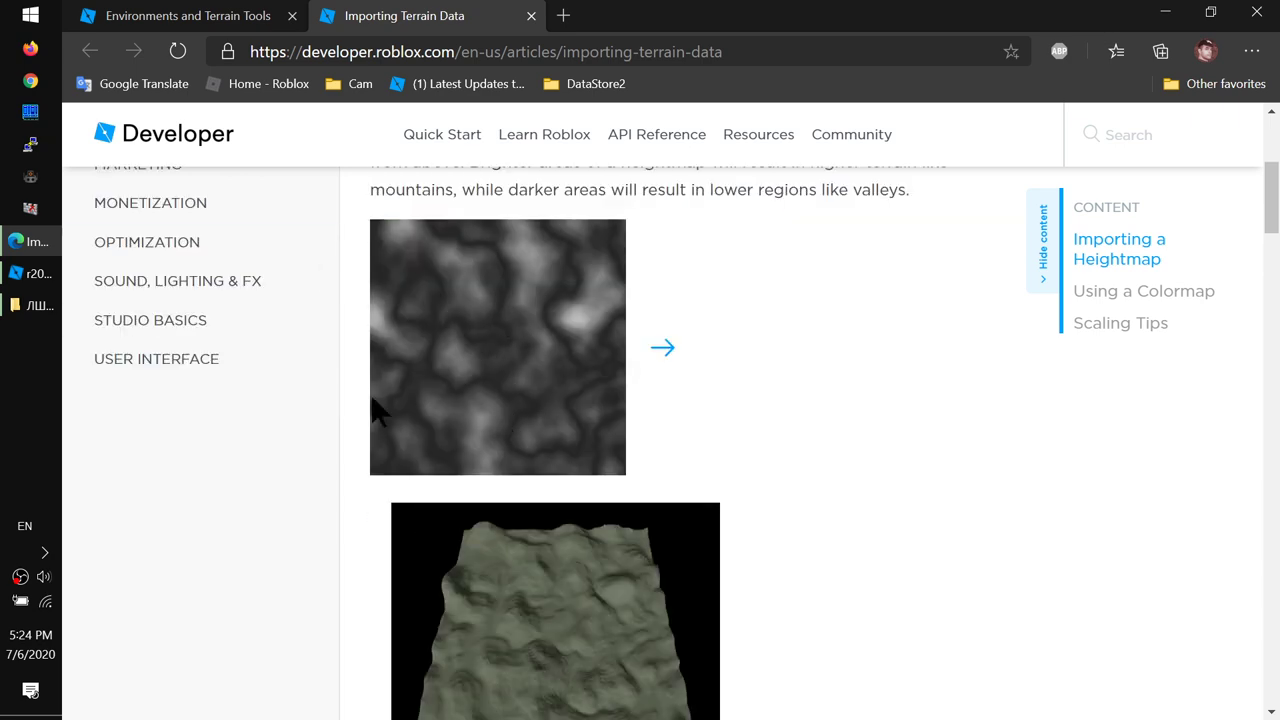
{"action": "scroll", "coordinate": [531, 296], "scroll_direction": "down", "scroll_amount": 4}
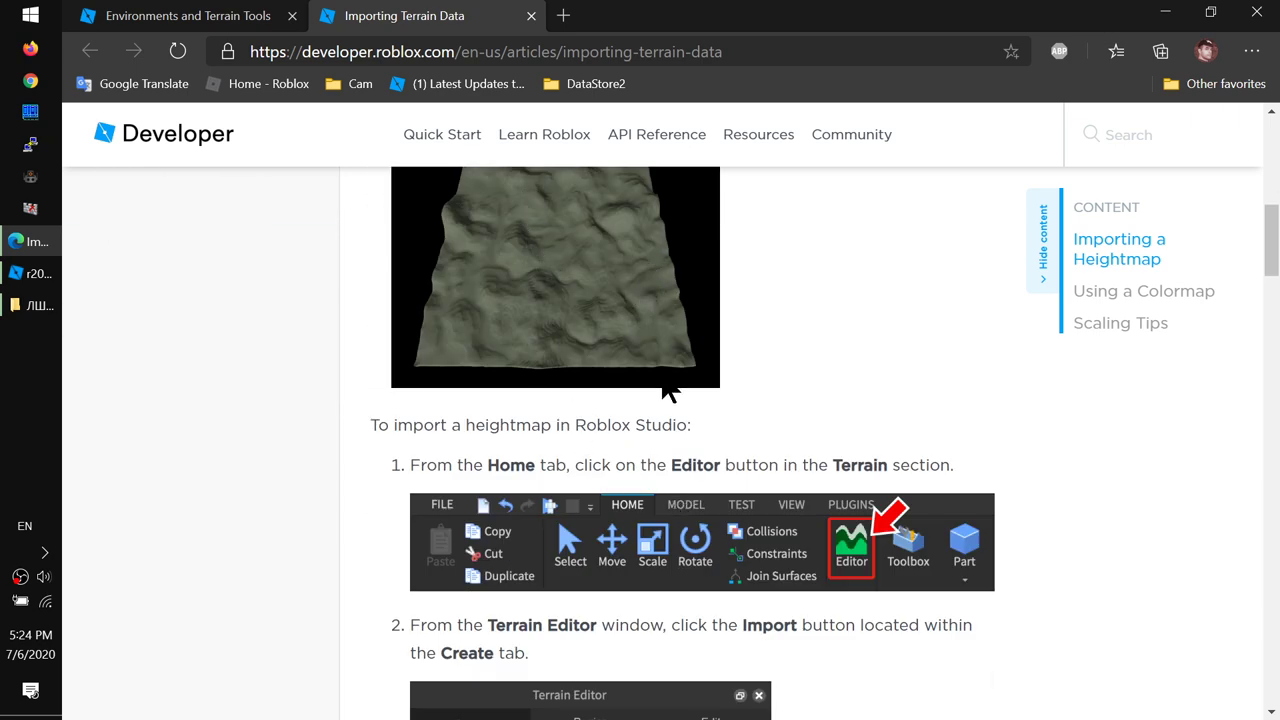
{"action": "scroll", "coordinate": [665, 384], "scroll_direction": "down", "scroll_amount": 3}
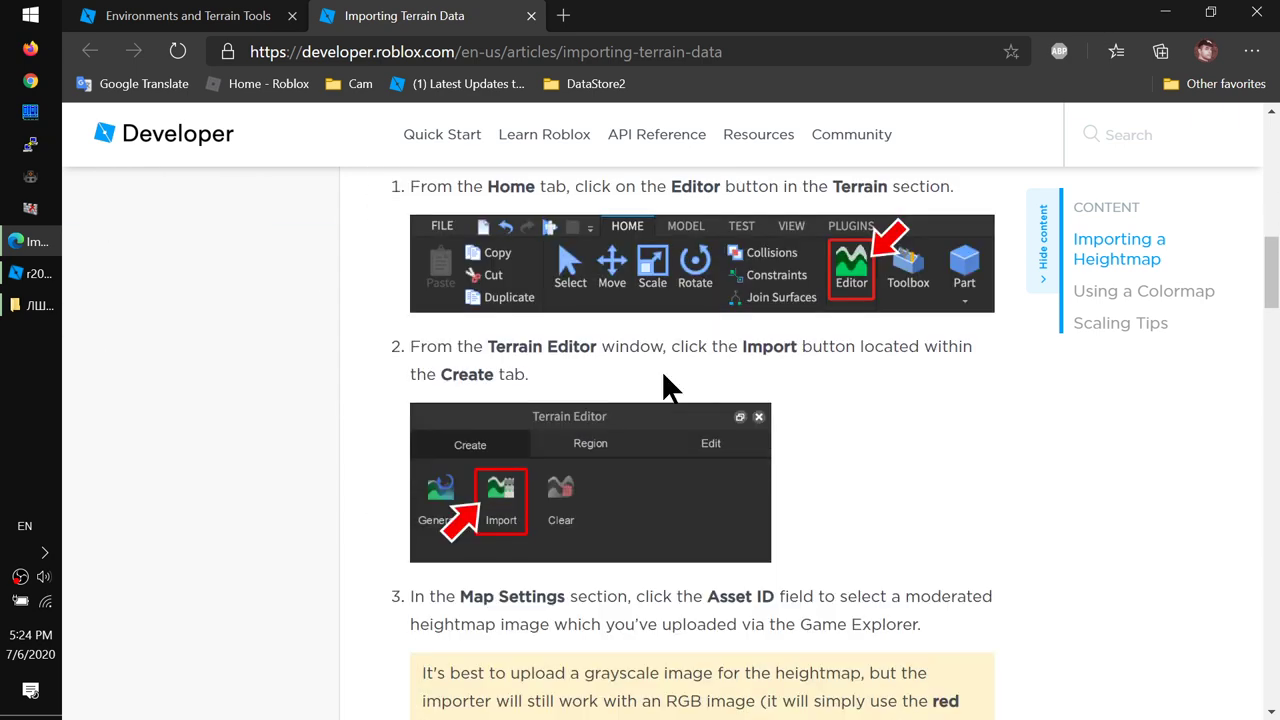
Step: Examine the Using a Colormap section and its table of material colors, highlighting the RGB value for Asphalt
{"action": "scroll", "coordinate": [664, 378], "scroll_direction": "down", "scroll_amount": 14}
{"action": "scroll", "coordinate": [664, 378], "scroll_direction": "up", "scroll_amount": 4}
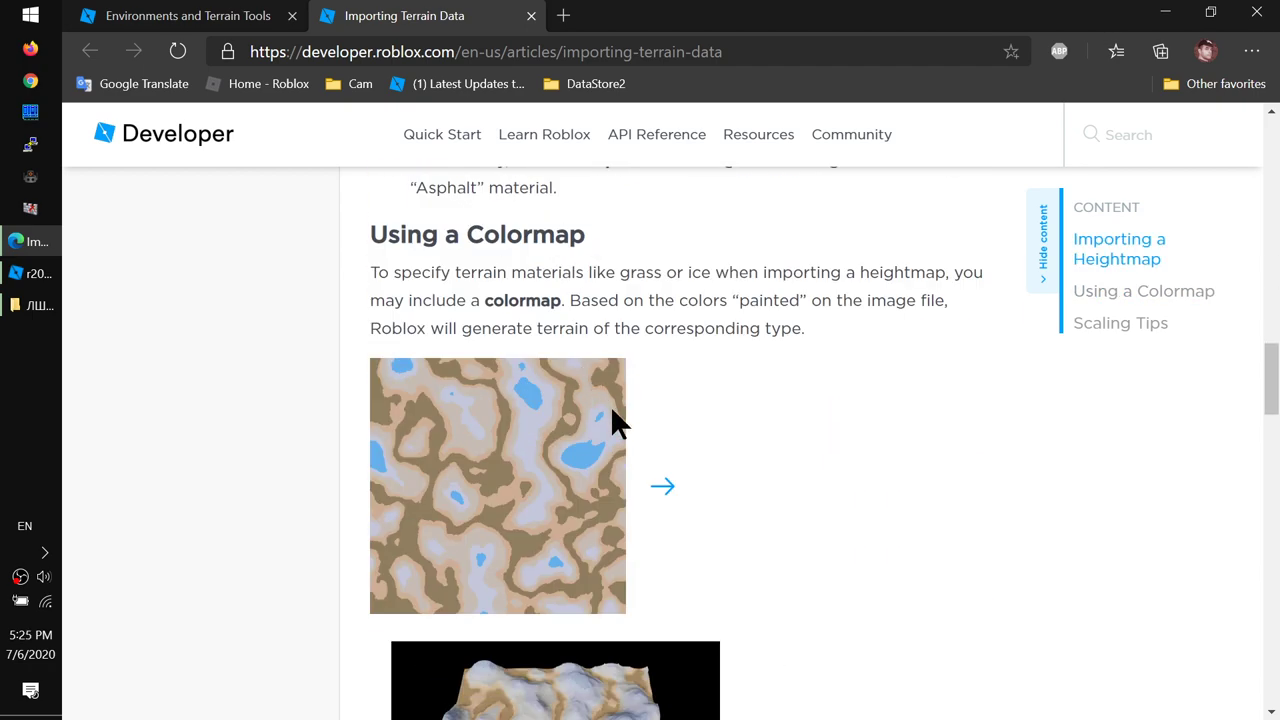
{"action": "scroll", "coordinate": [613, 415], "scroll_direction": "down", "scroll_amount": 12}
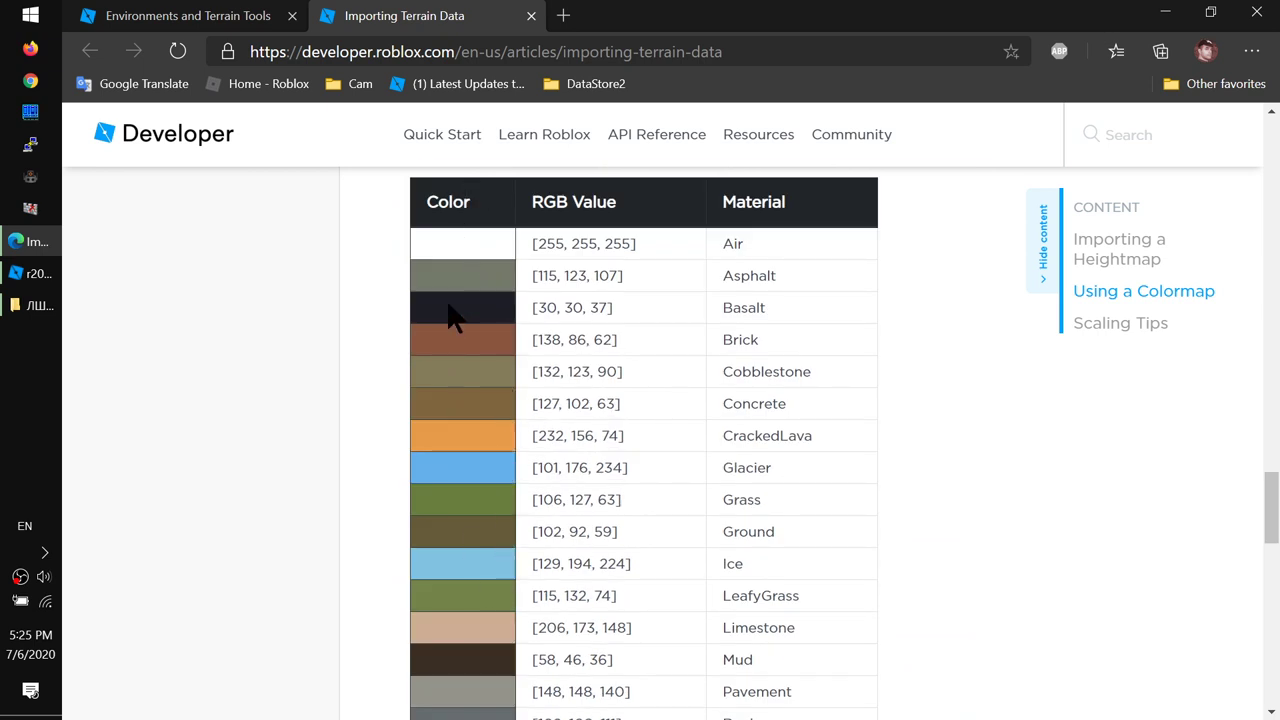
{"action": "left_click_drag", "start_coordinate": [536, 277], "coordinate": [623, 280]}
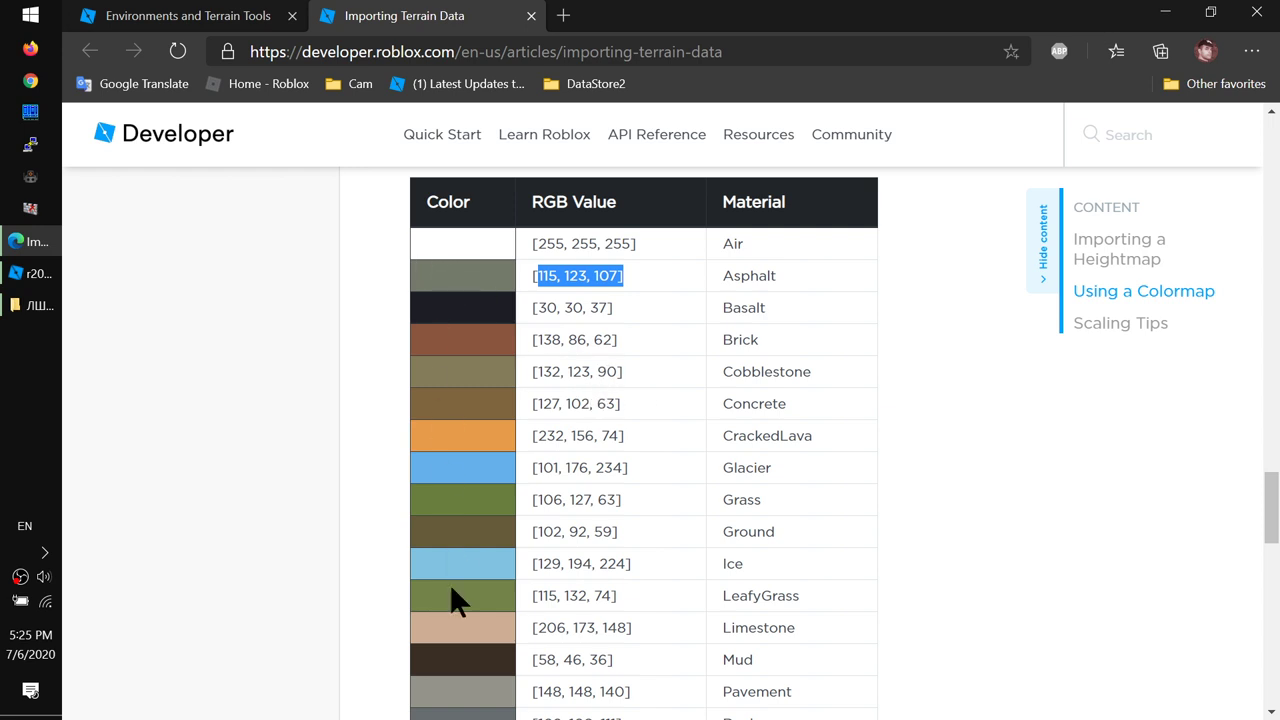
{"action": "scroll", "coordinate": [591, 505], "scroll_direction": "down", "scroll_amount": 3}
{"action": "scroll", "coordinate": [591, 509], "scroll_direction": "up", "scroll_amount": 3}
{"action": "scroll", "coordinate": [588, 415], "scroll_direction": "down", "scroll_amount": 2}
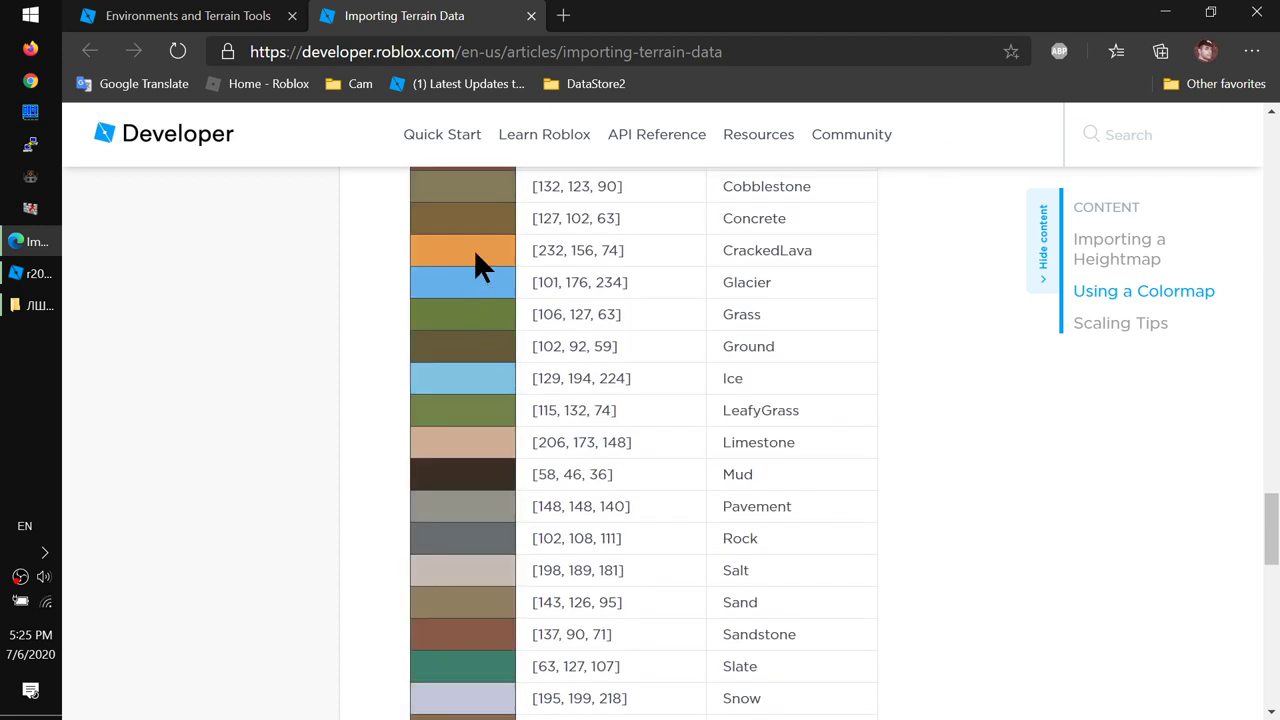
{"action": "scroll", "coordinate": [488, 272], "scroll_direction": "up", "scroll_amount": 2}
{"action": "scroll", "coordinate": [605, 432], "scroll_direction": "down", "scroll_amount": 3}
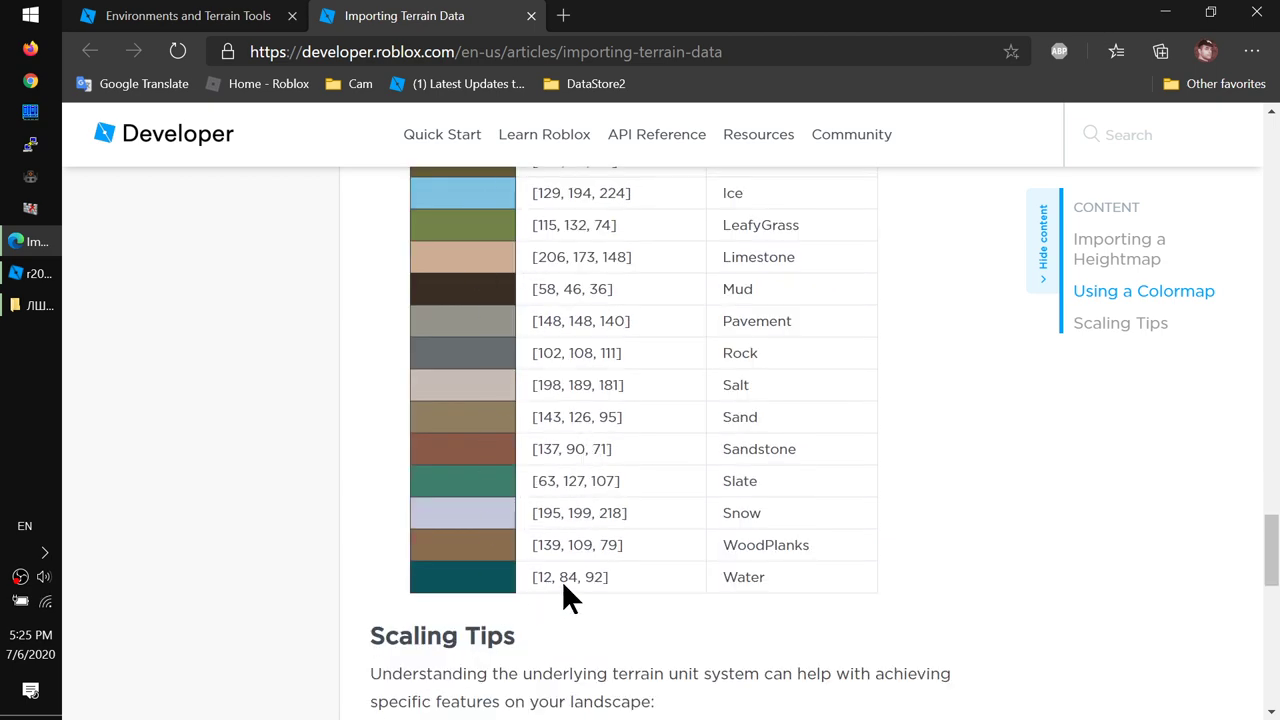
Step: Review the Scaling Tips section and highlight the RGB value for Air in the material color table
{"action": "scroll", "coordinate": [606, 545], "scroll_direction": "down", "scroll_amount": 3}
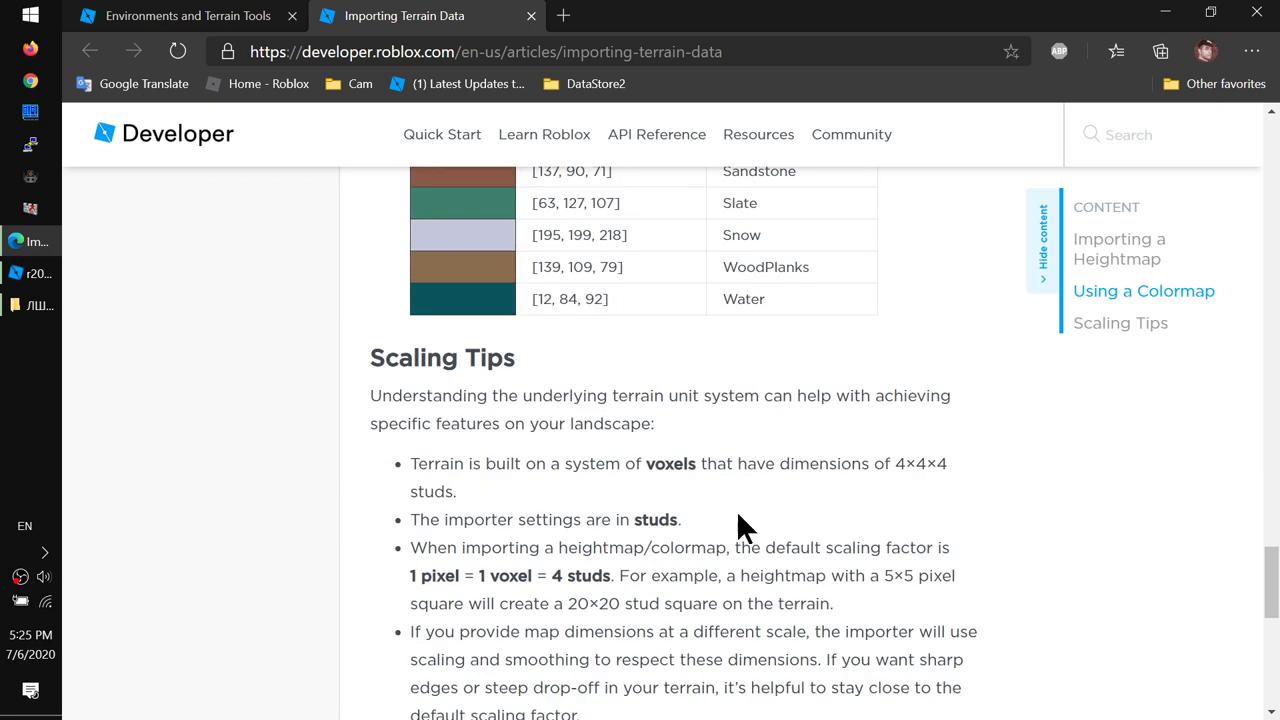
{"action": "scroll", "coordinate": [744, 508], "scroll_direction": "up", "scroll_amount": 5}
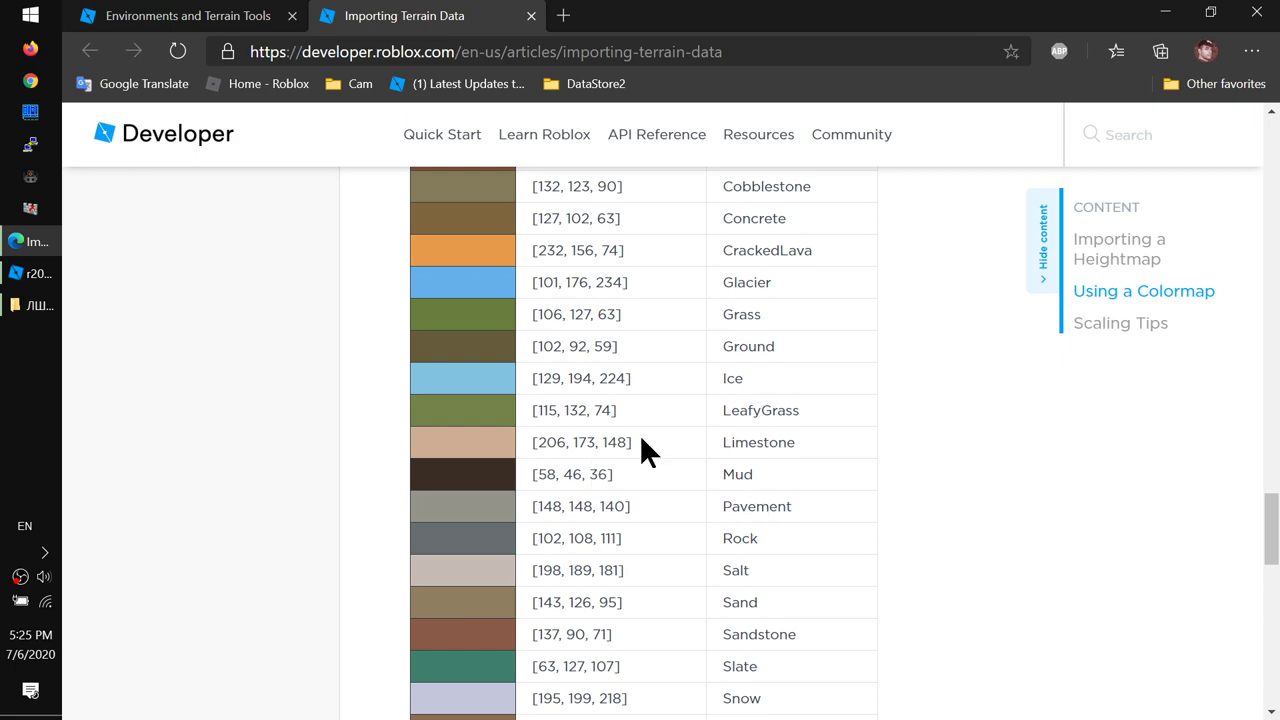
{"action": "scroll", "coordinate": [690, 565], "scroll_direction": "down", "scroll_amount": 6}
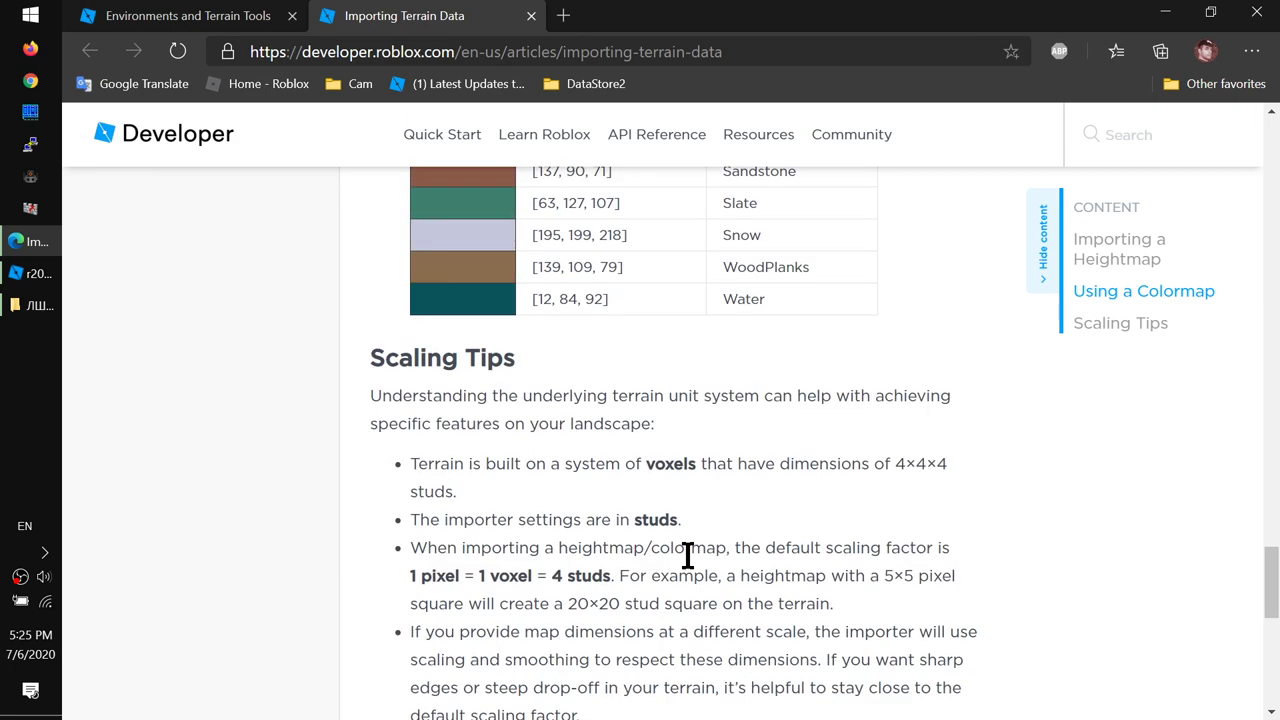
{"action": "scroll", "coordinate": [677, 557], "scroll_direction": "up", "scroll_amount": 2}
{"action": "scroll", "coordinate": [579, 455], "scroll_direction": "up", "scroll_amount": 9}
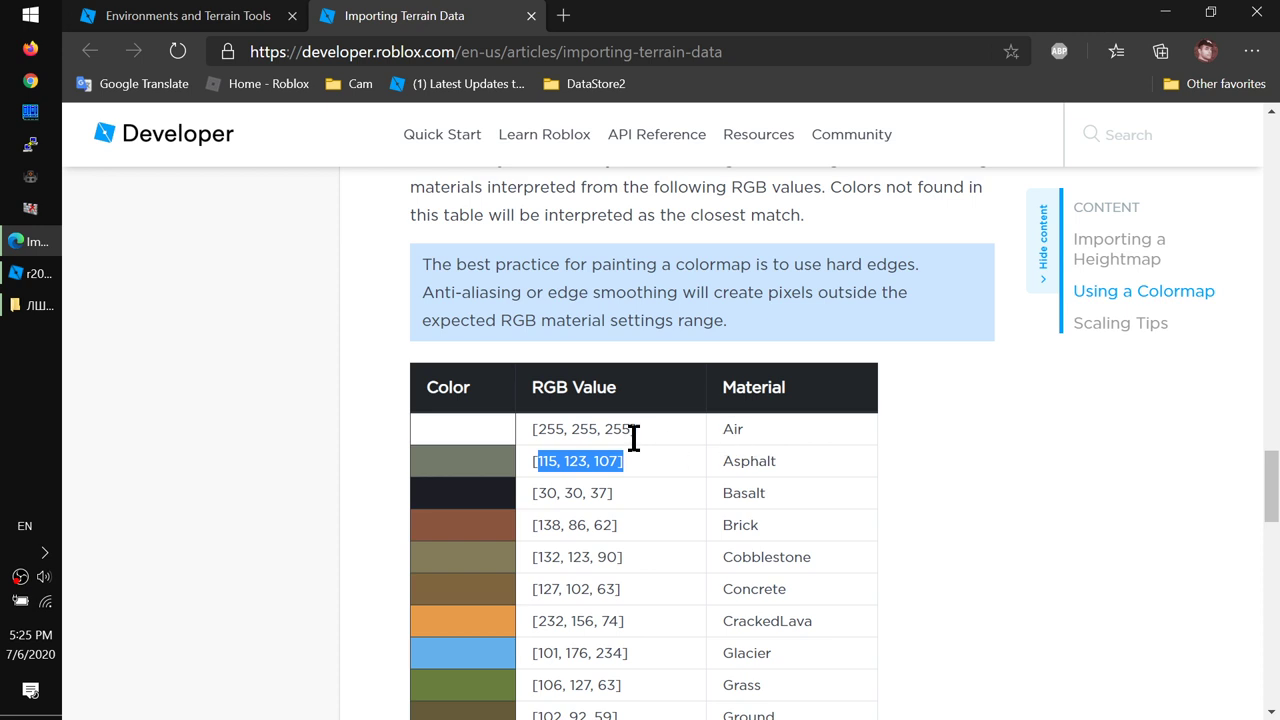
{"action": "left_click_drag", "start_coordinate": [537, 429], "coordinate": [674, 429]}
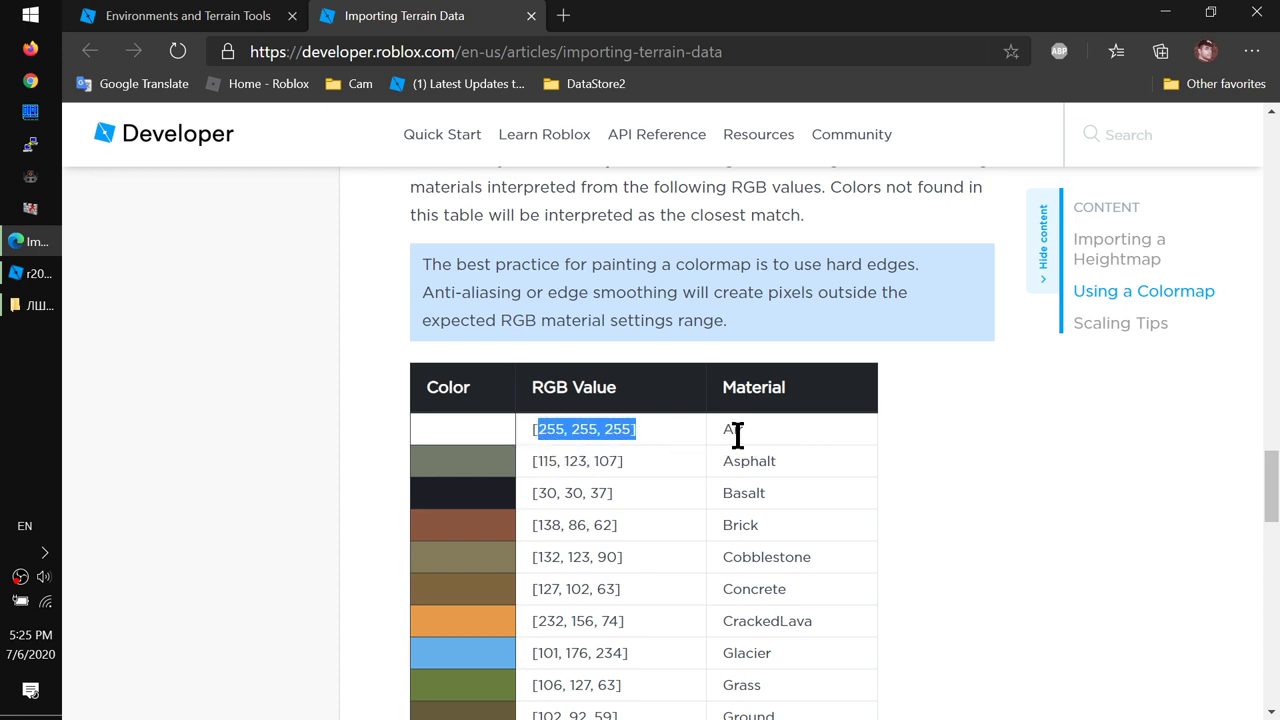
Step: Switch to Roblox Studio and review the import map settings alongside the imported terrain
{"action": "left_click", "coordinate": [32, 273]}
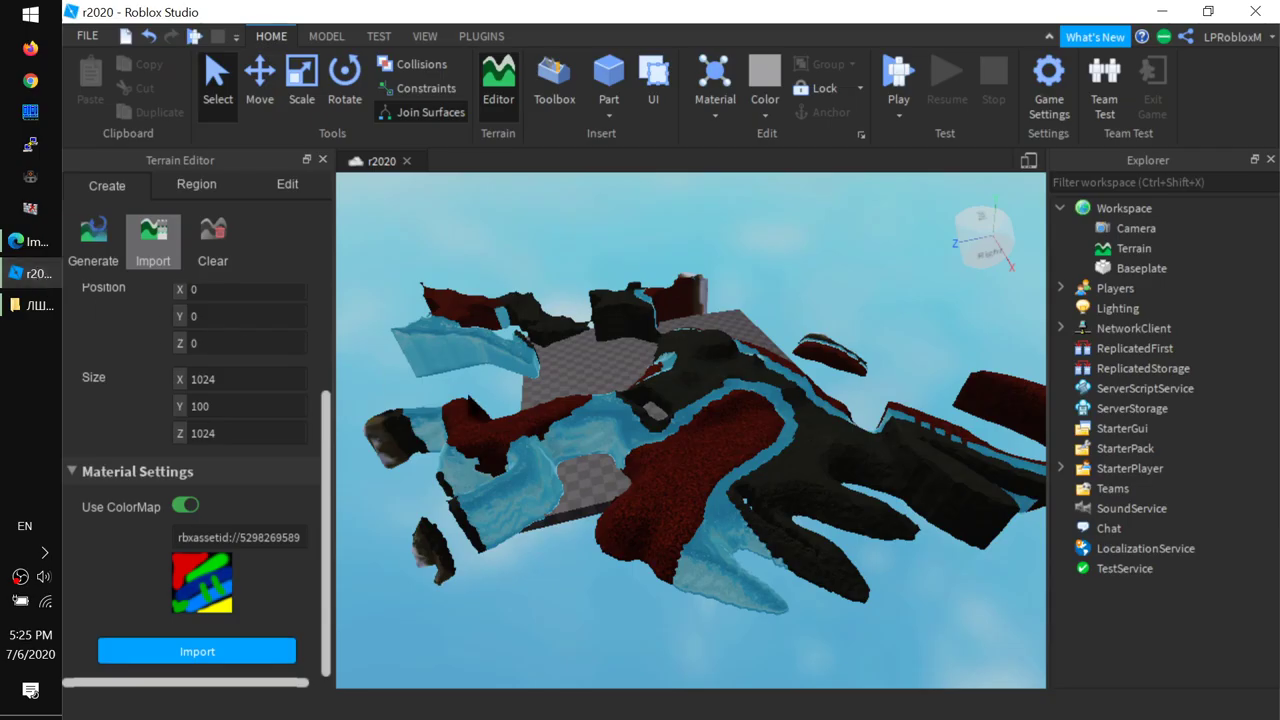
{"action": "scroll", "coordinate": [246, 486], "scroll_direction": "up", "scroll_amount": 4}
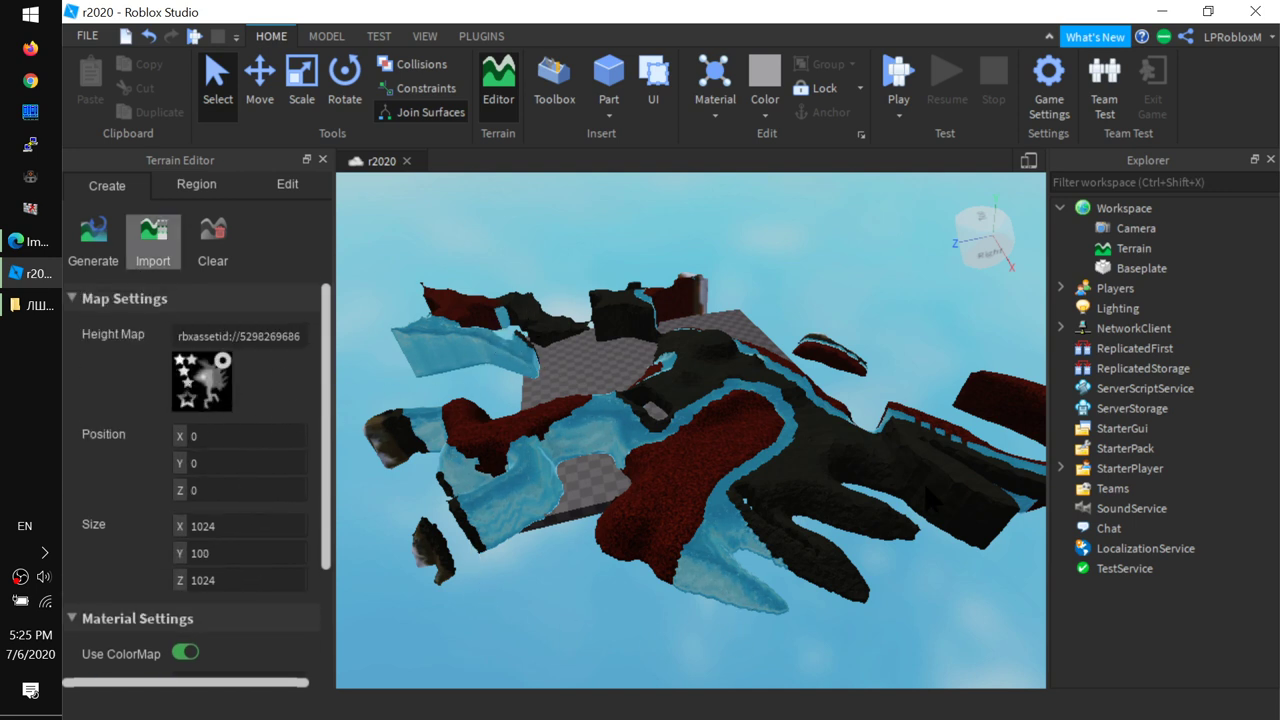
{"action": "scroll", "coordinate": [849, 465], "scroll_direction": "up", "scroll_amount": 5}
{"action": "right_click_drag", "start_coordinate": [849, 465], "coordinate": [681, 415]}
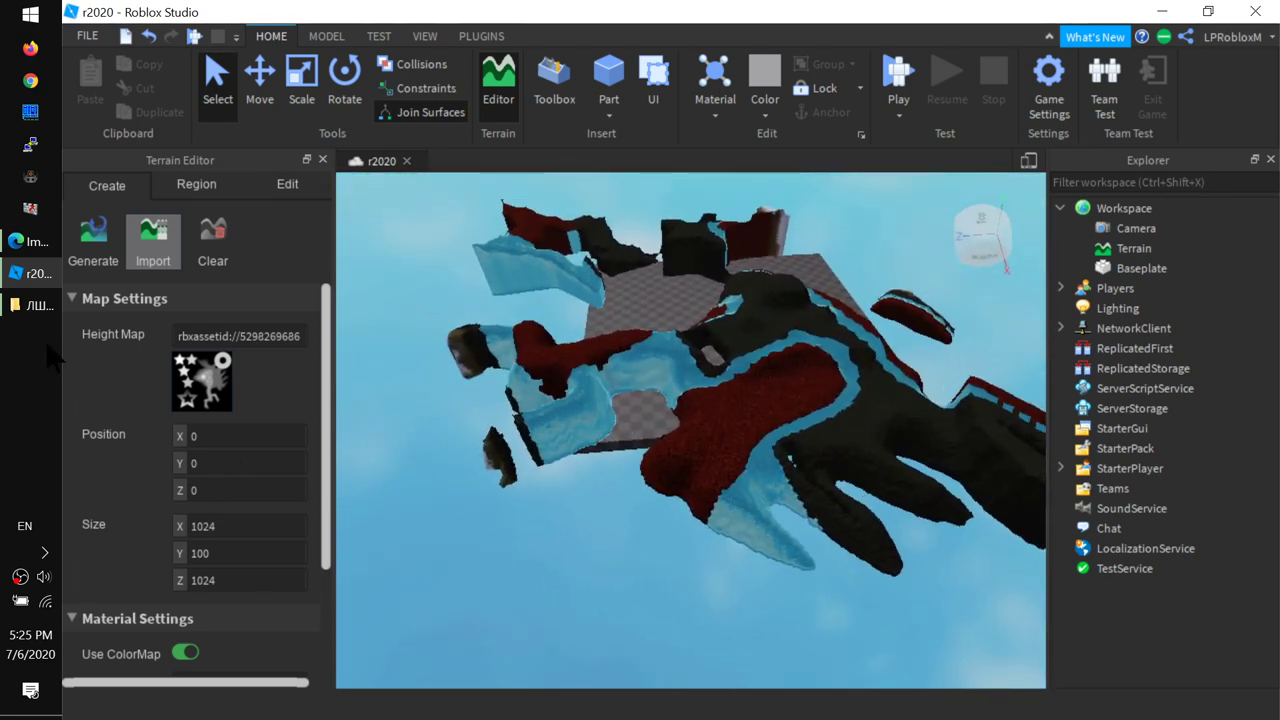
{"action": "mouse_move", "coordinate": [36, 308]}
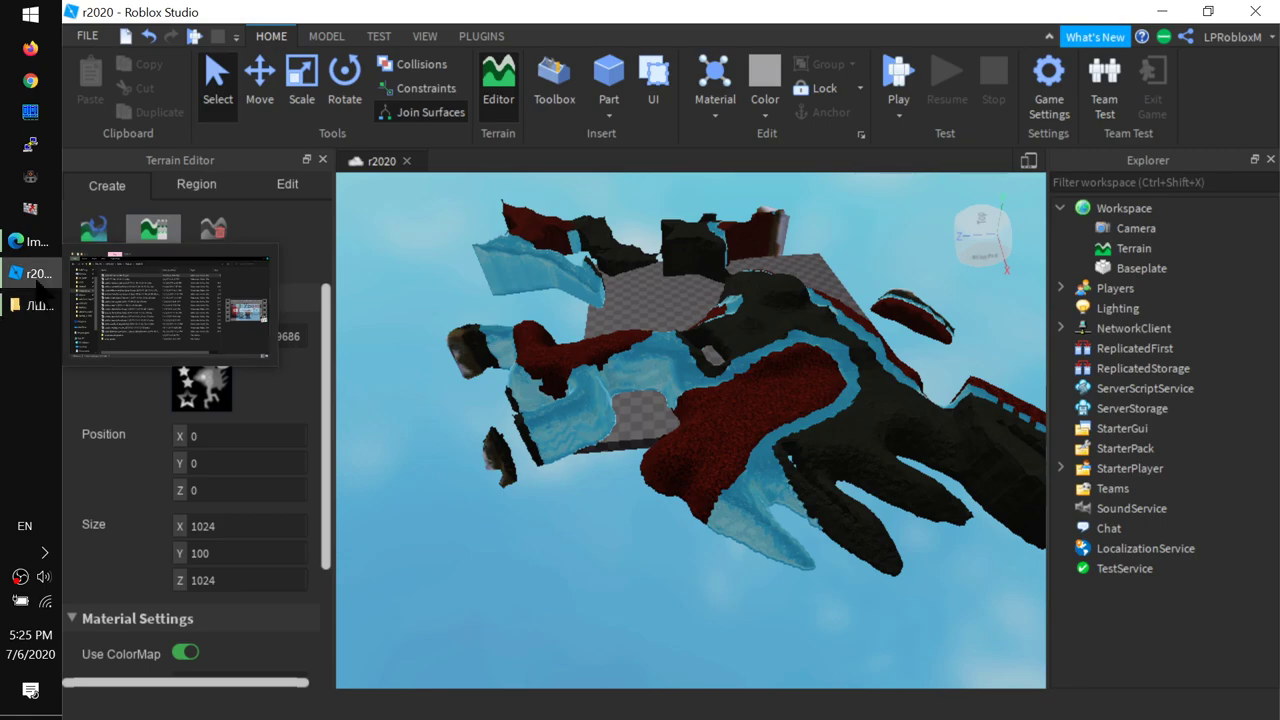
Step: Return to the Importing Terrain Data article in the browser and review Scaling Tips, highlighting the heading, "in studs" and "voxels"
{"action": "left_click", "coordinate": [30, 241]}
{"action": "scroll", "coordinate": [600, 490], "scroll_direction": "down", "scroll_amount": 6}
{"action": "scroll", "coordinate": [609, 489], "scroll_direction": "down", "scroll_amount": 3}
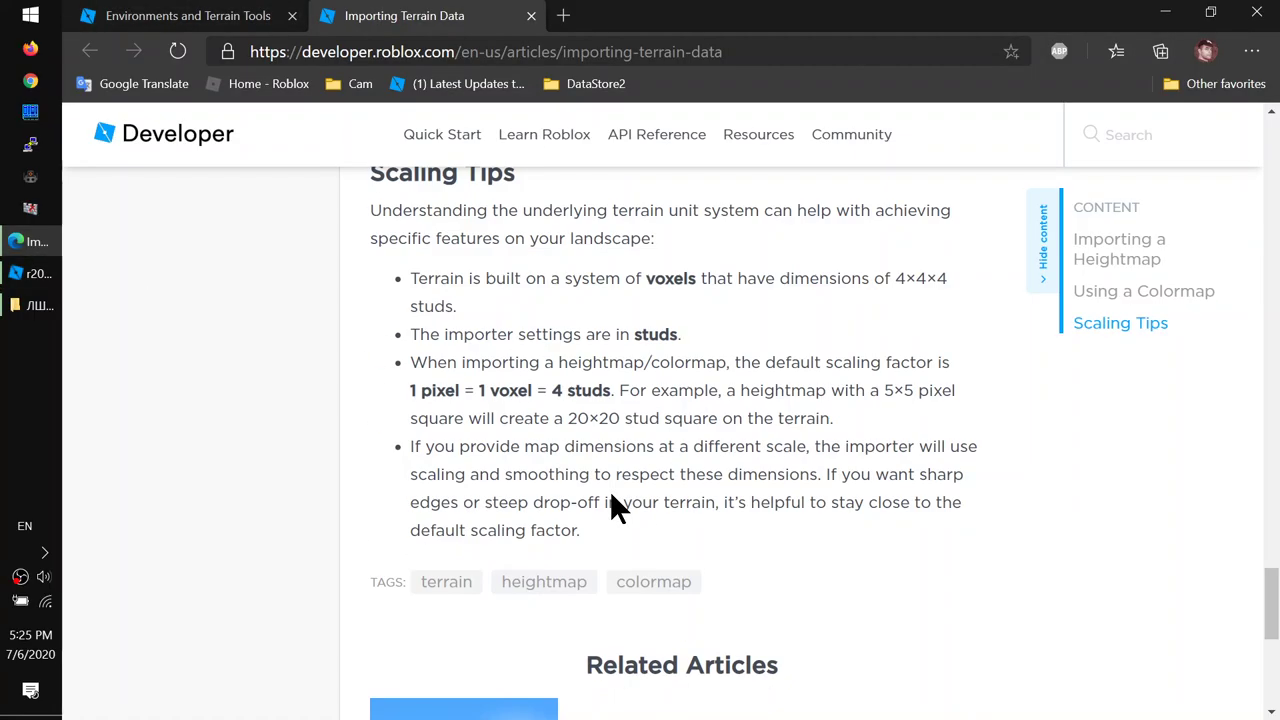
{"action": "scroll", "coordinate": [607, 491], "scroll_direction": "up", "scroll_amount": 1}
{"action": "left_click_drag", "start_coordinate": [369, 268], "coordinate": [545, 275]}
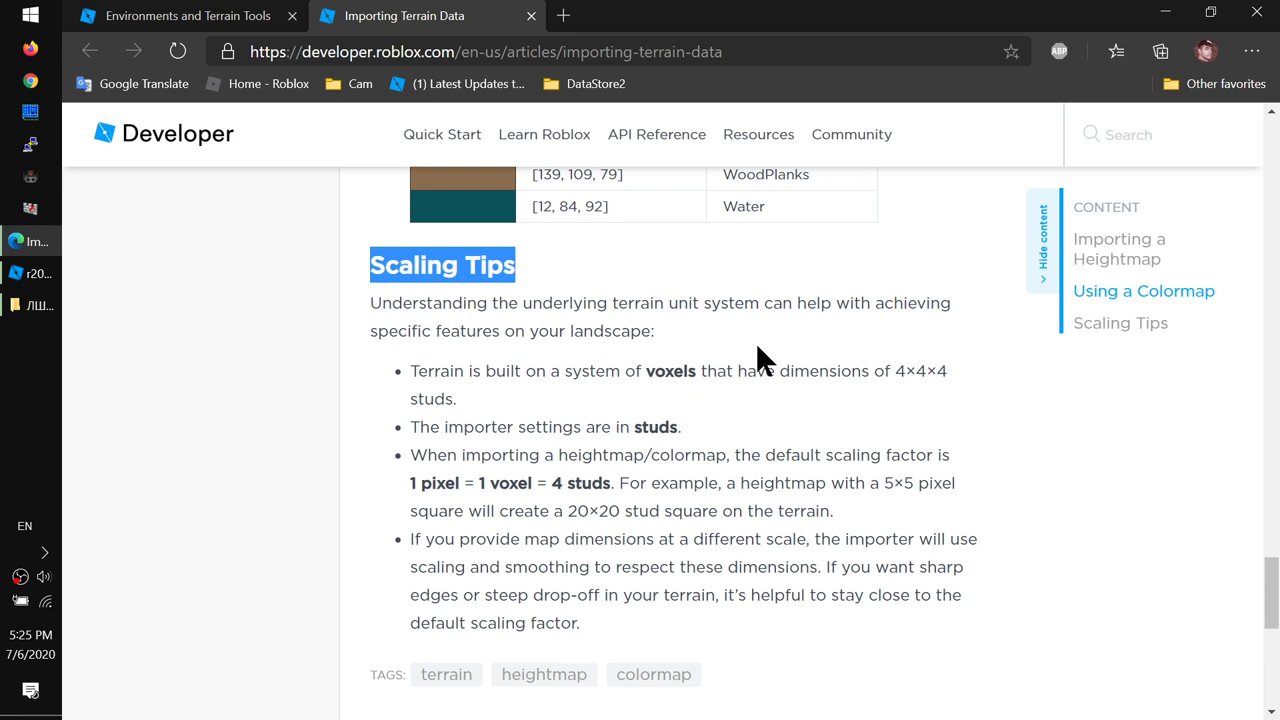
{"action": "left_click", "coordinate": [700, 505]}
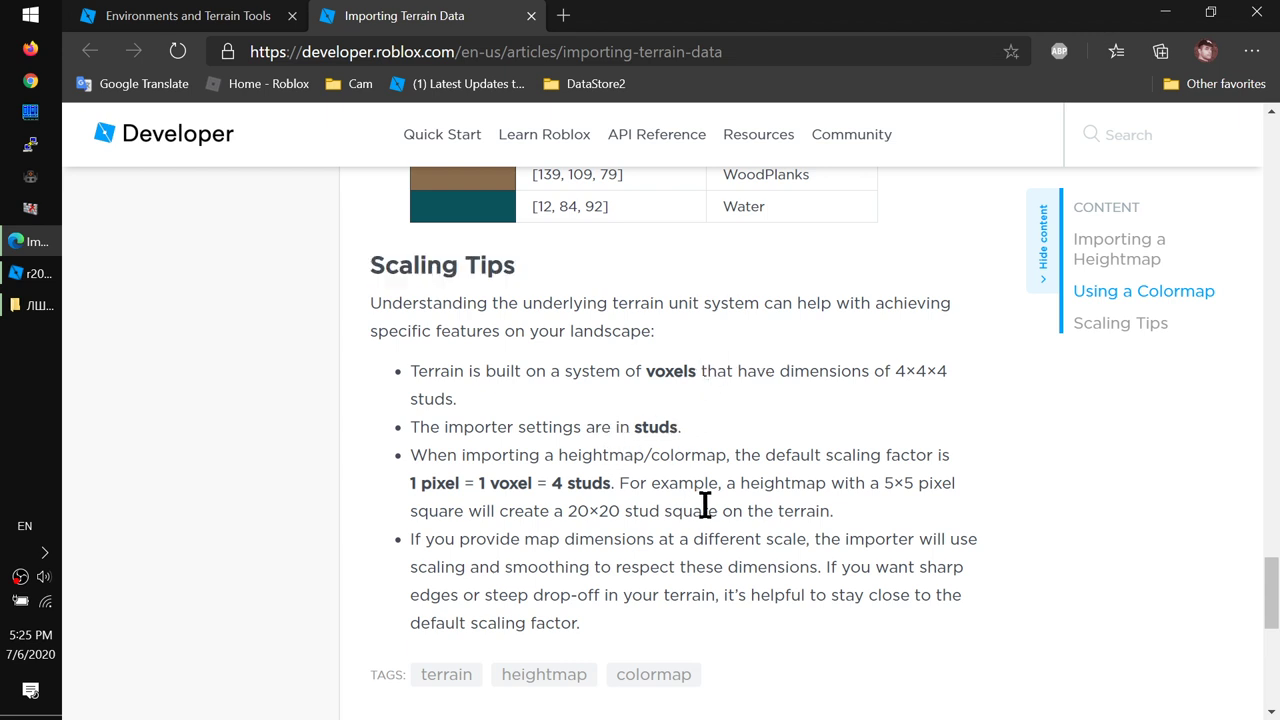
{"action": "scroll", "coordinate": [718, 517], "scroll_direction": "down", "scroll_amount": 1}
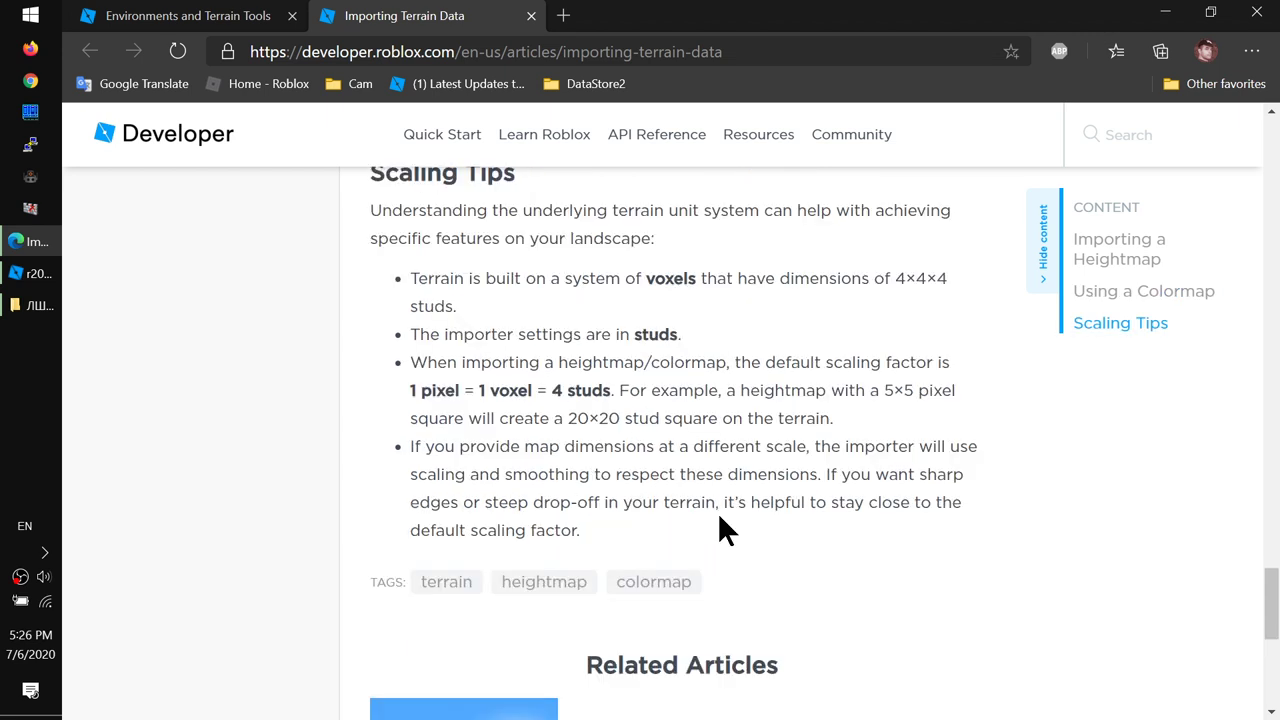
{"action": "left_click_drag", "start_coordinate": [684, 334], "coordinate": [608, 334]}
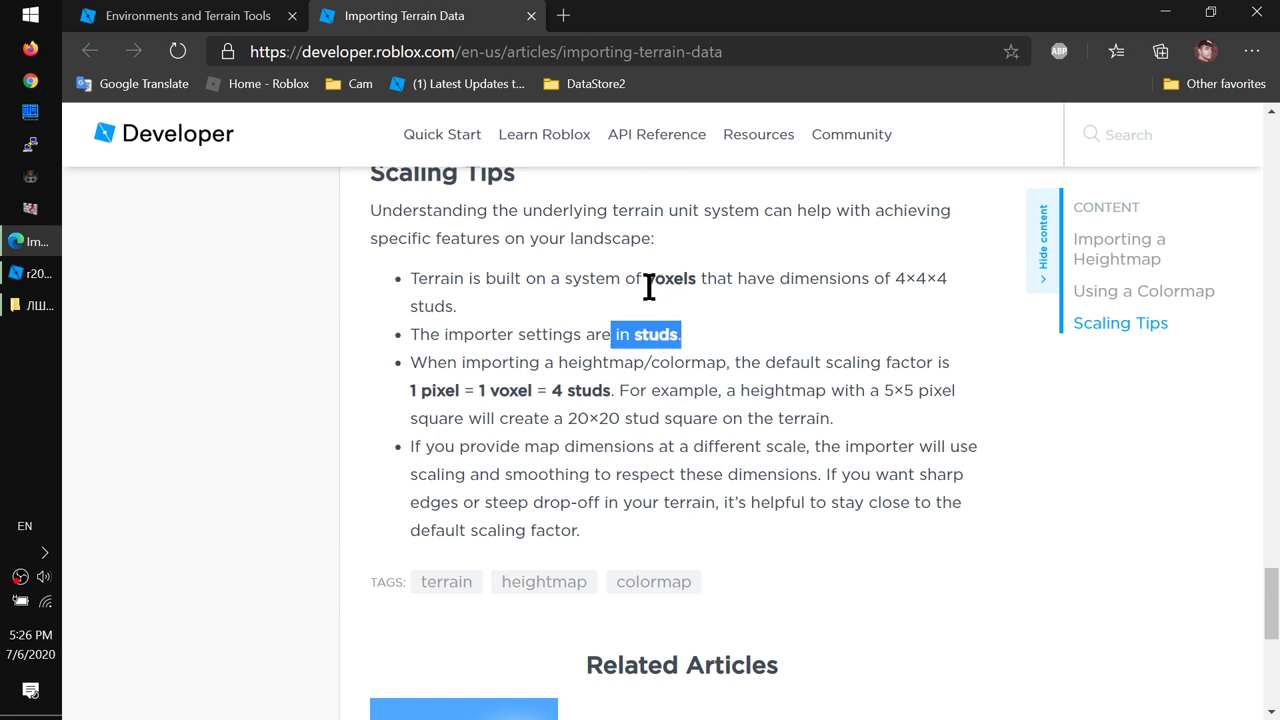
{"action": "left_click_drag", "start_coordinate": [646, 280], "coordinate": [699, 280]}
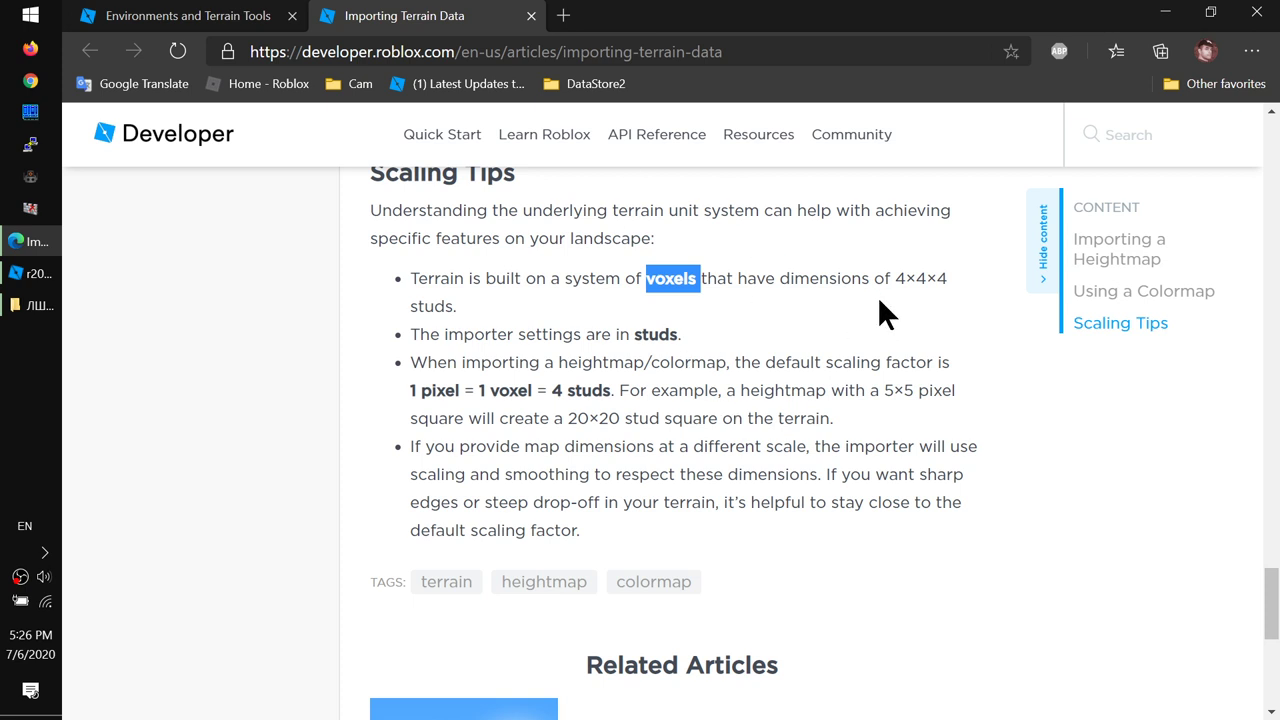
Step: Switch to Roblox Studio and examine the imported terrain up close around the exposed baseplate
{"action": "left_click", "coordinate": [32, 273]}
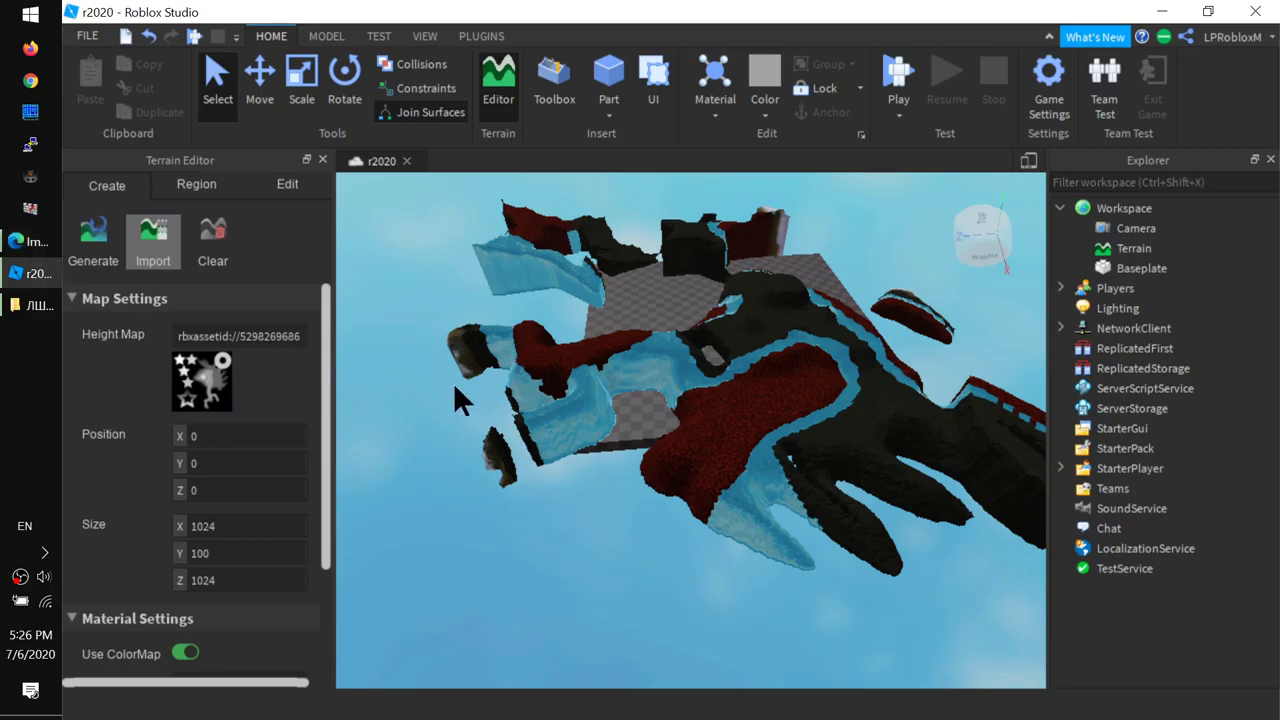
{"action": "scroll", "coordinate": [593, 451], "scroll_direction": "up", "scroll_amount": 3}
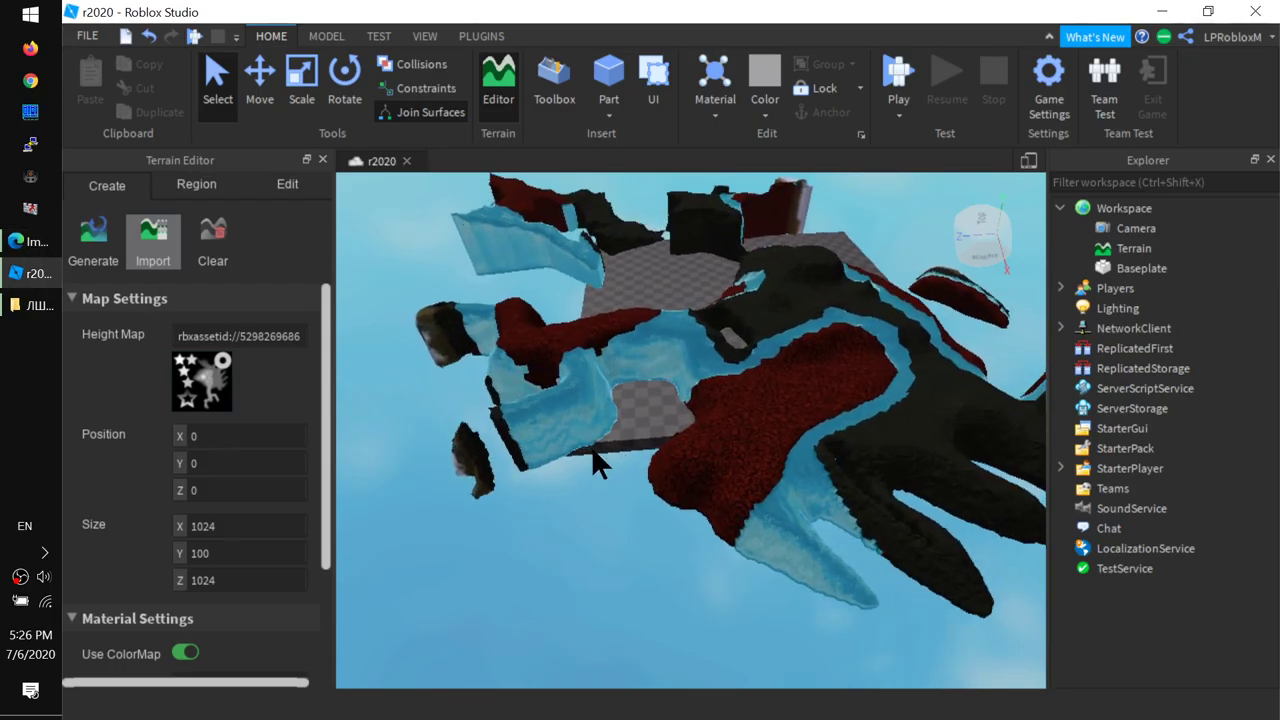
{"action": "scroll", "coordinate": [591, 446], "scroll_direction": "up", "scroll_amount": 4}
{"action": "scroll", "coordinate": [687, 371], "scroll_direction": "up", "scroll_amount": 2}
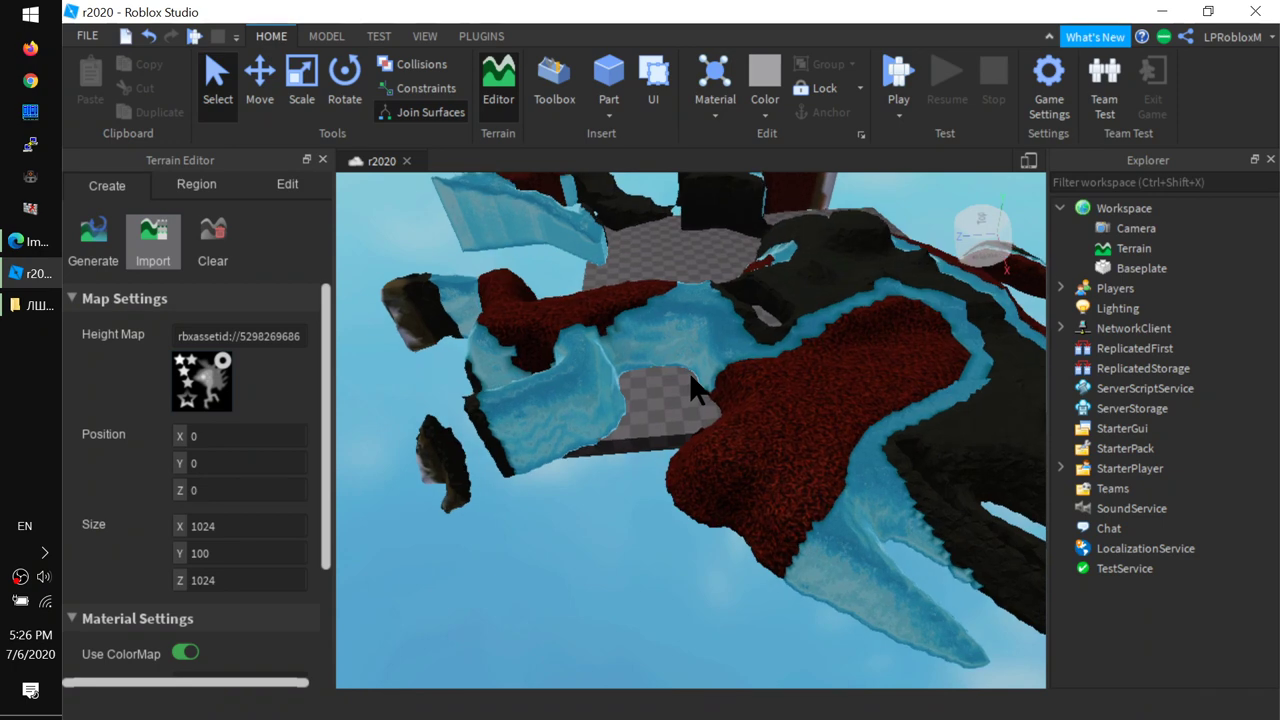
{"action": "scroll", "coordinate": [689, 371], "scroll_direction": "up", "scroll_amount": 1}
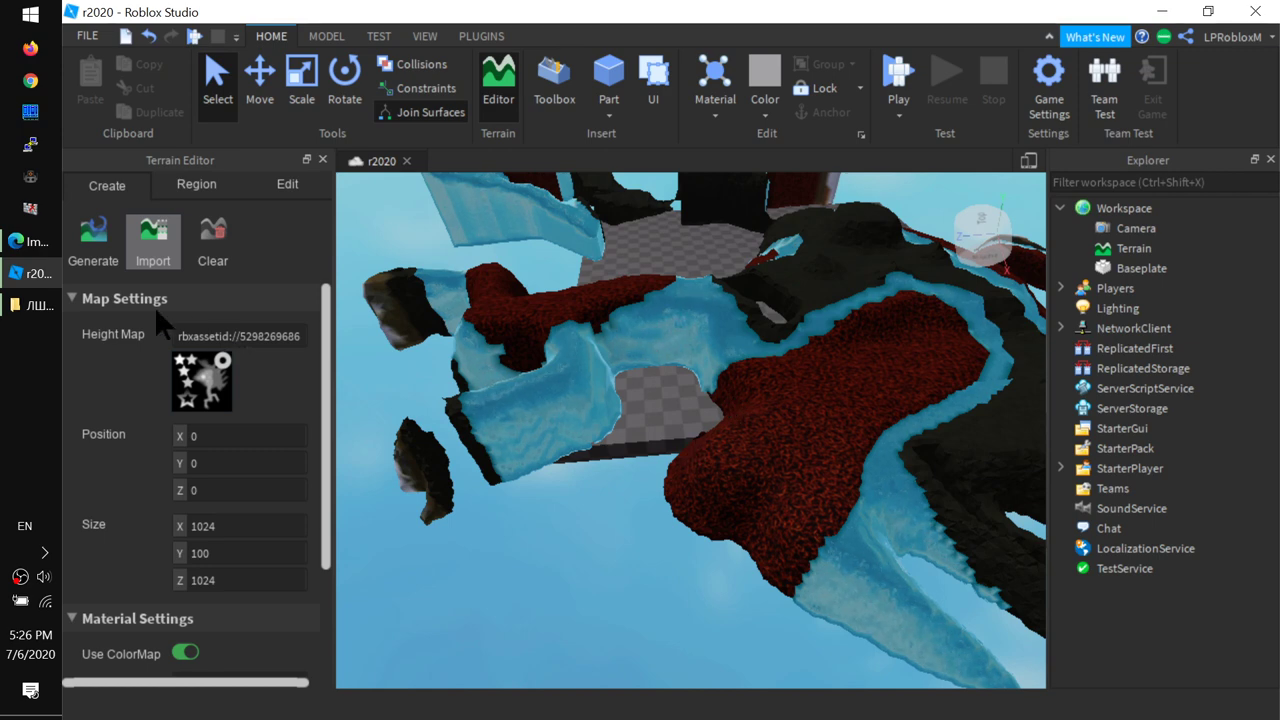
Step: Return to Scaling Tips in the browser and highlight the scaling factor "1 pixel = 1 voxel = 4 studs" and the 20×20 stud example
{"action": "left_click", "coordinate": [30, 241]}
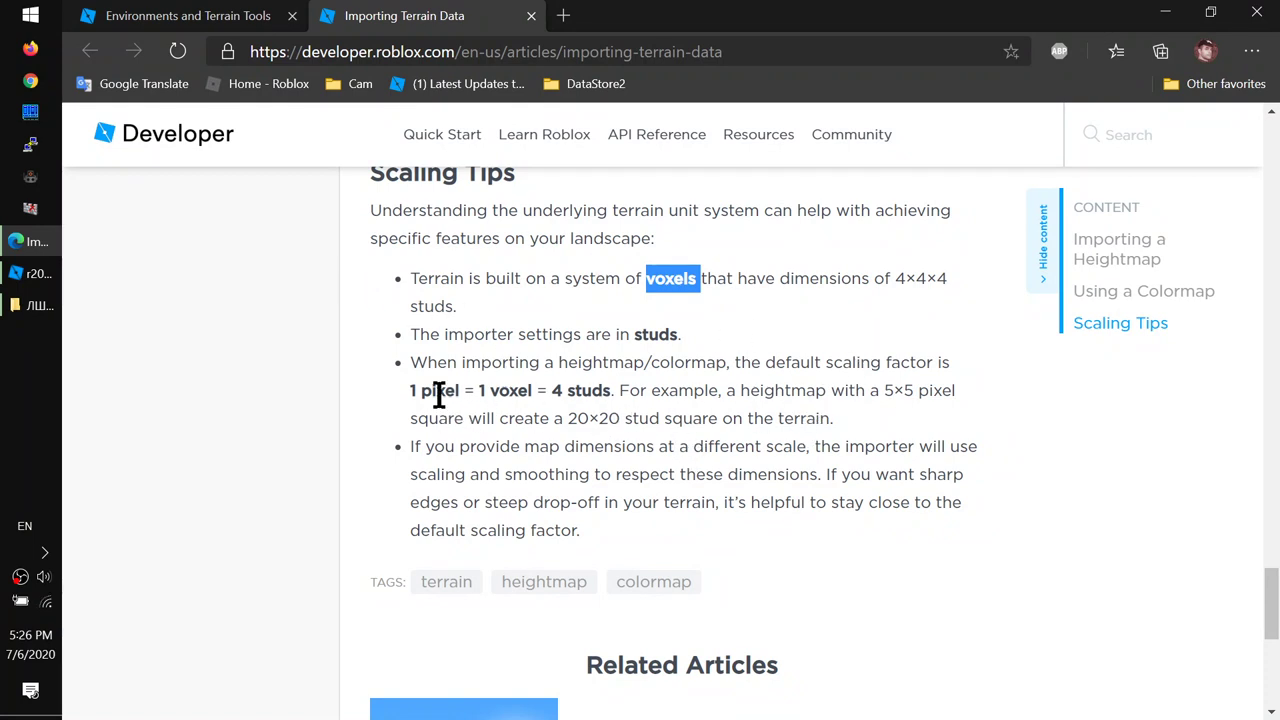
{"action": "left_click_drag", "start_coordinate": [410, 392], "coordinate": [478, 390]}
{"action": "left_click_drag", "start_coordinate": [557, 405], "coordinate": [616, 392]}
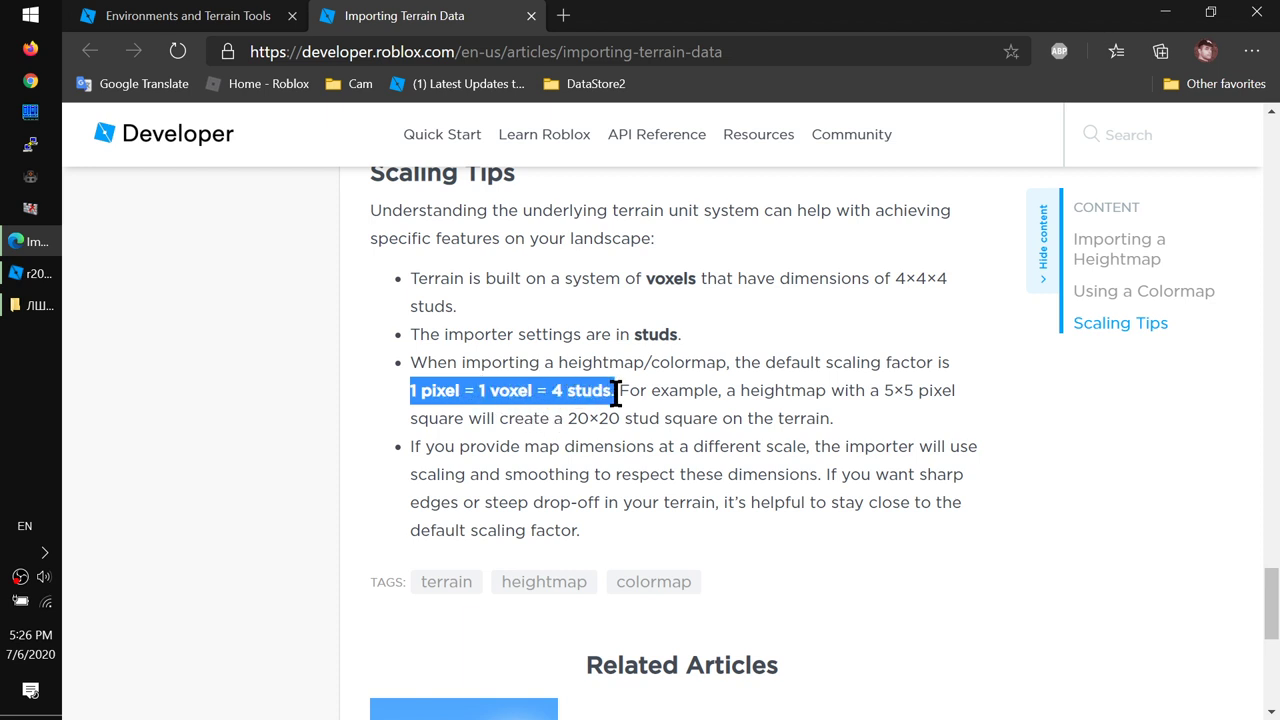
{"action": "left_click", "coordinate": [679, 397]}
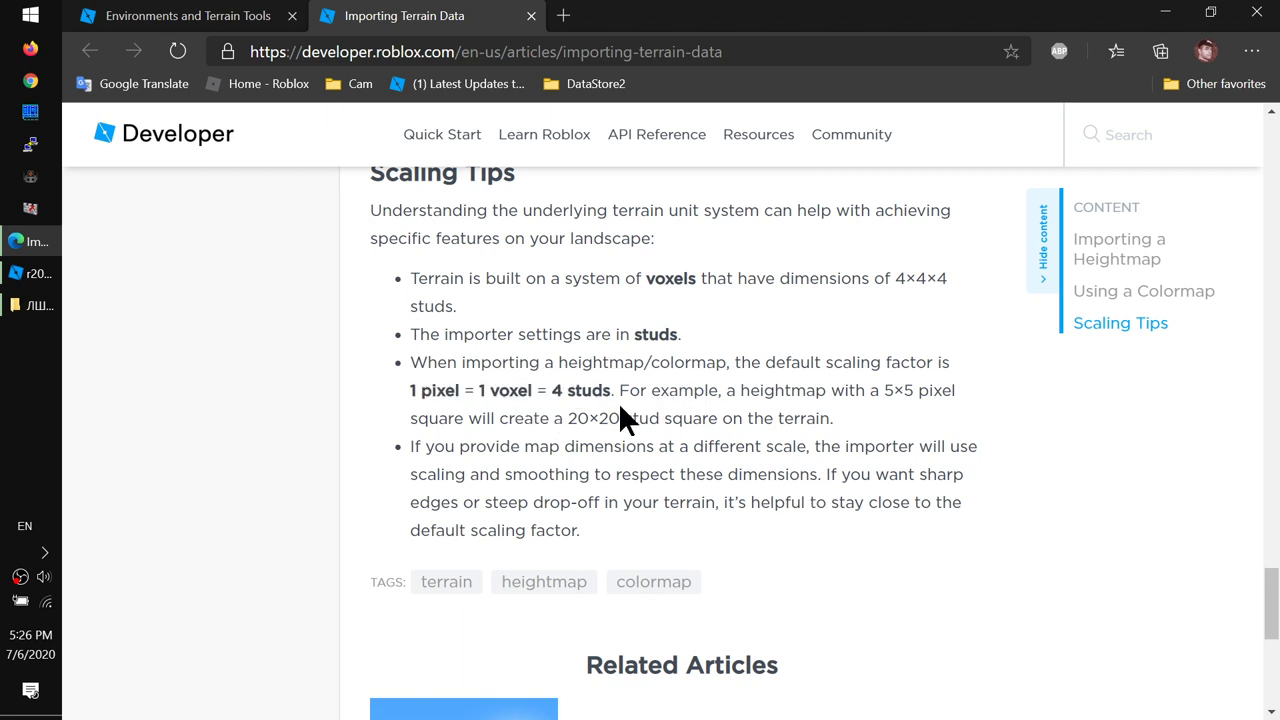
{"action": "double_click", "coordinate": [430, 391]}
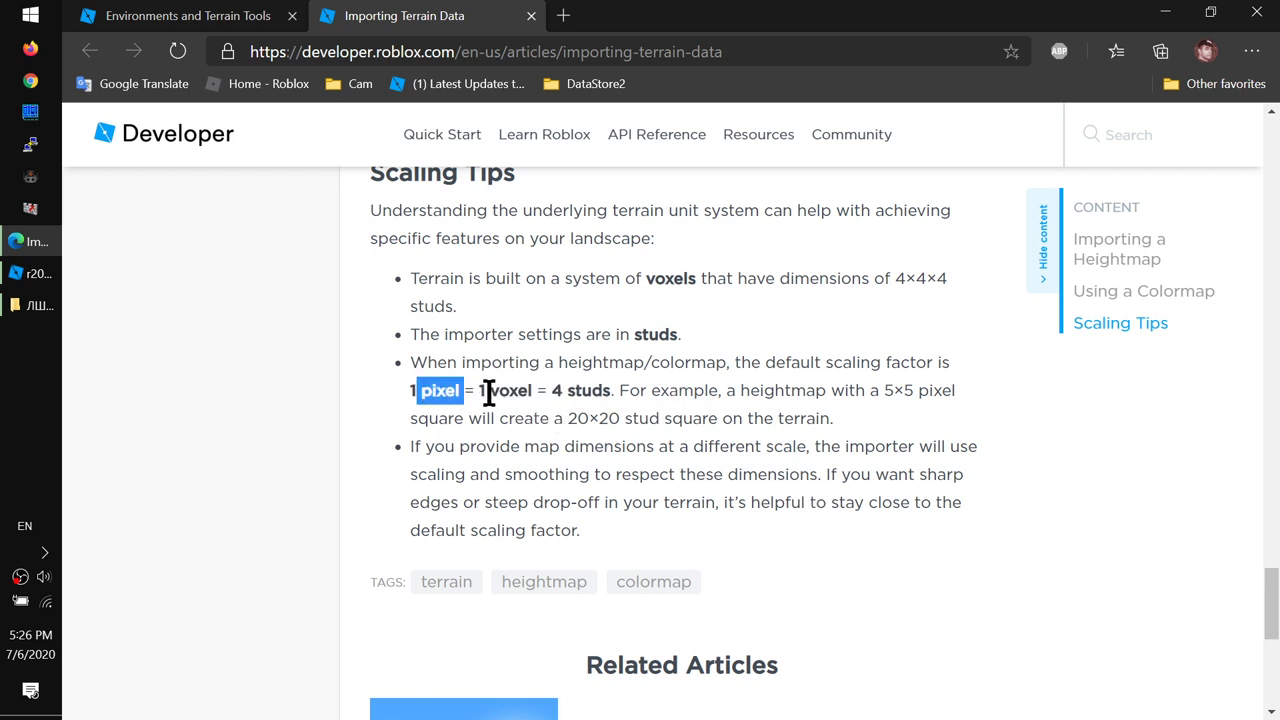
{"action": "left_click_drag", "start_coordinate": [479, 391], "coordinate": [618, 392]}
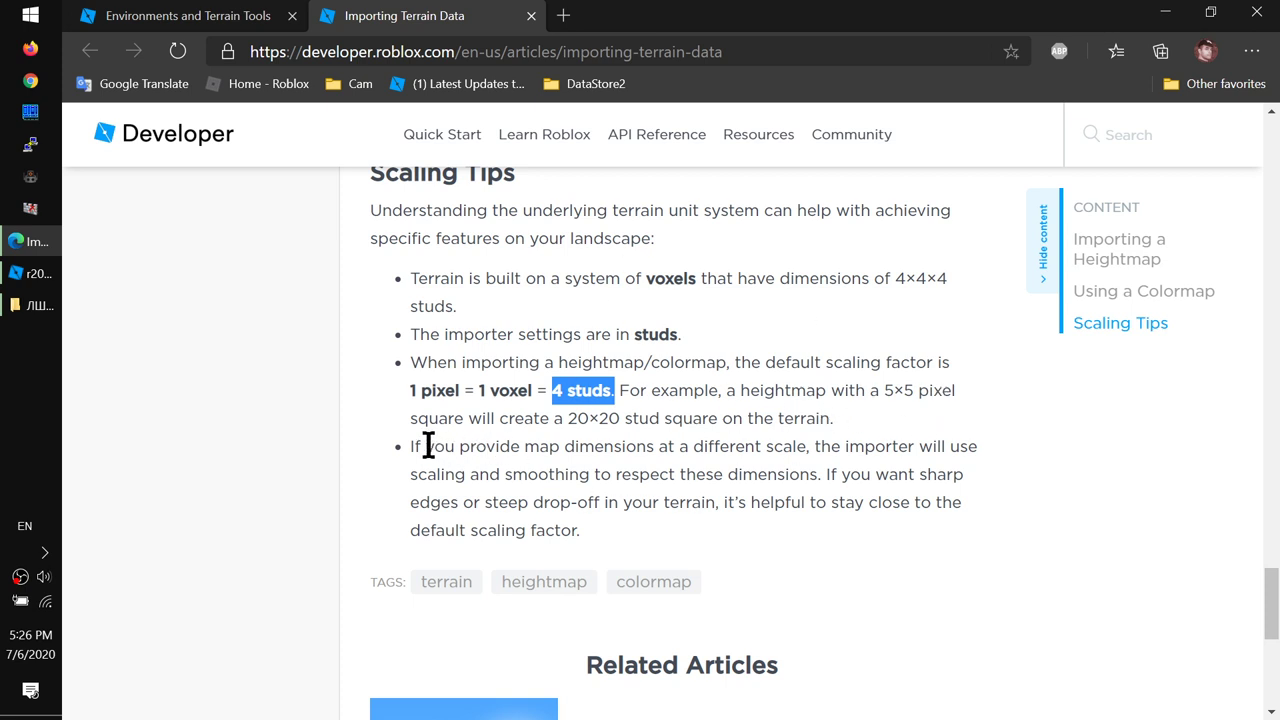
{"action": "left_click", "coordinate": [30, 273]}
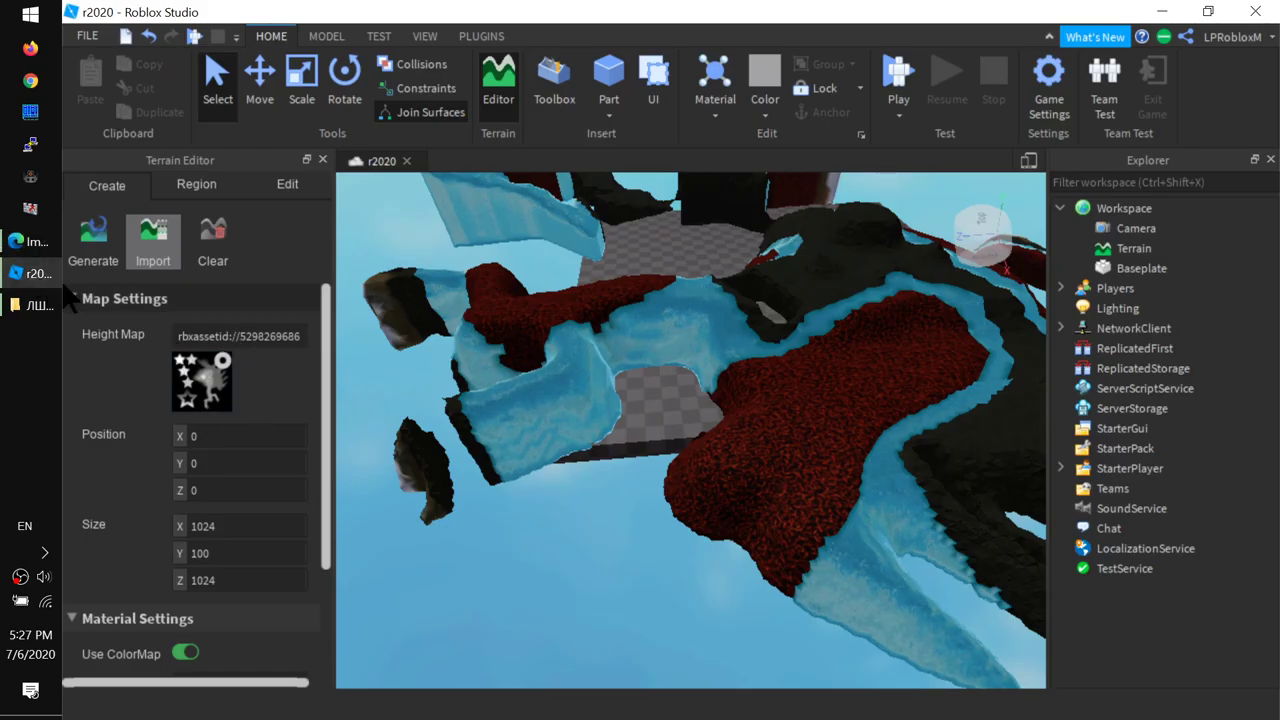
{"action": "left_click", "coordinate": [30, 241]}
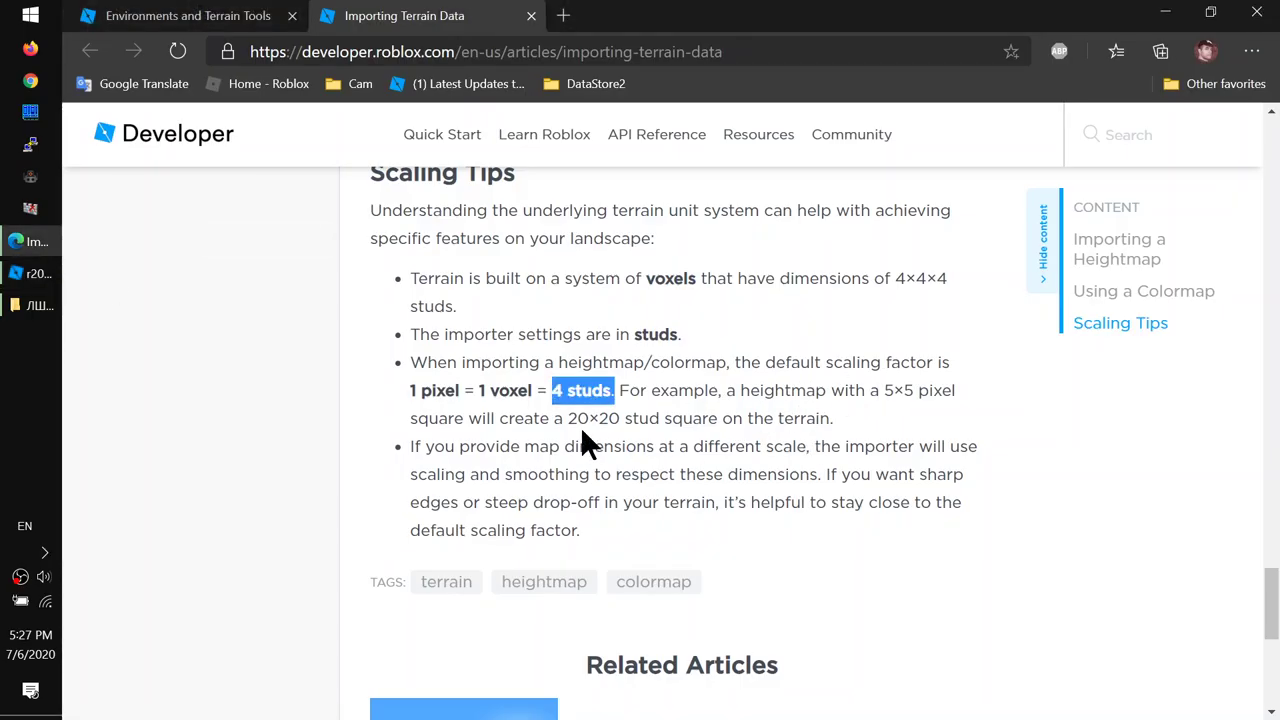
{"action": "left_click_drag", "start_coordinate": [566, 420], "coordinate": [629, 430]}
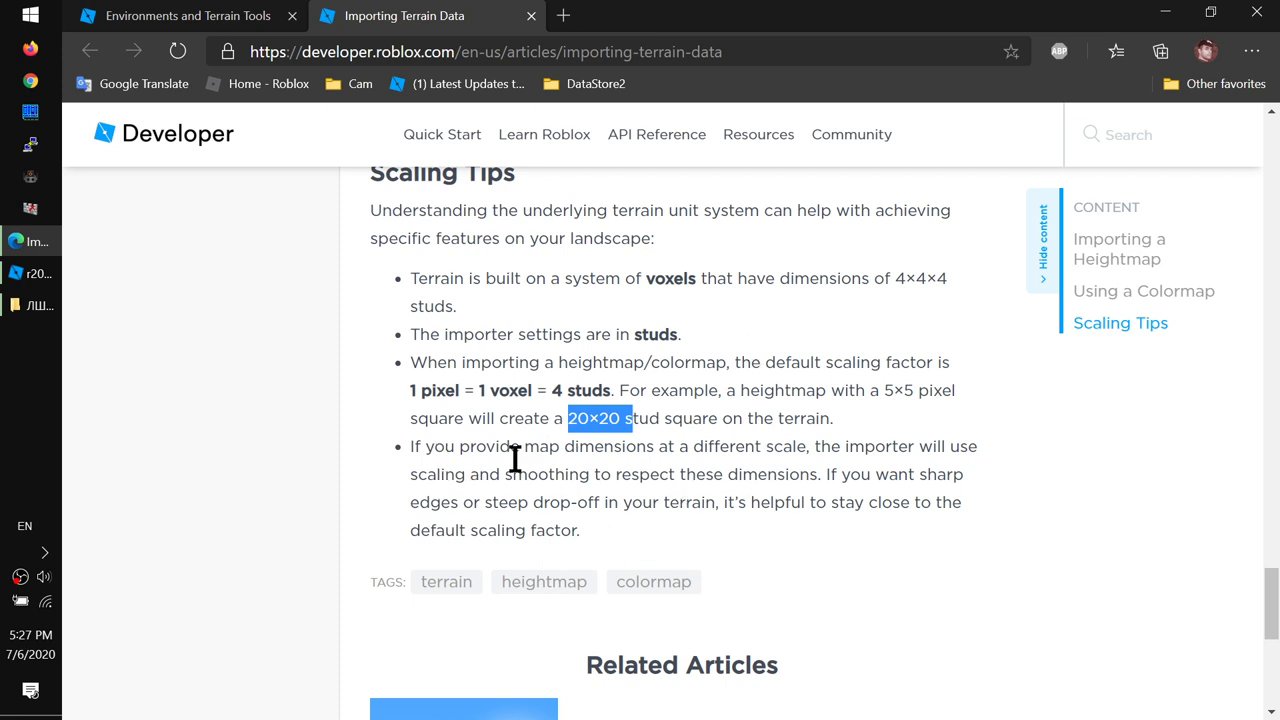
Step: Switch to Roblox Studio and clear all existing terrain from the place
{"action": "left_click", "coordinate": [30, 275]}
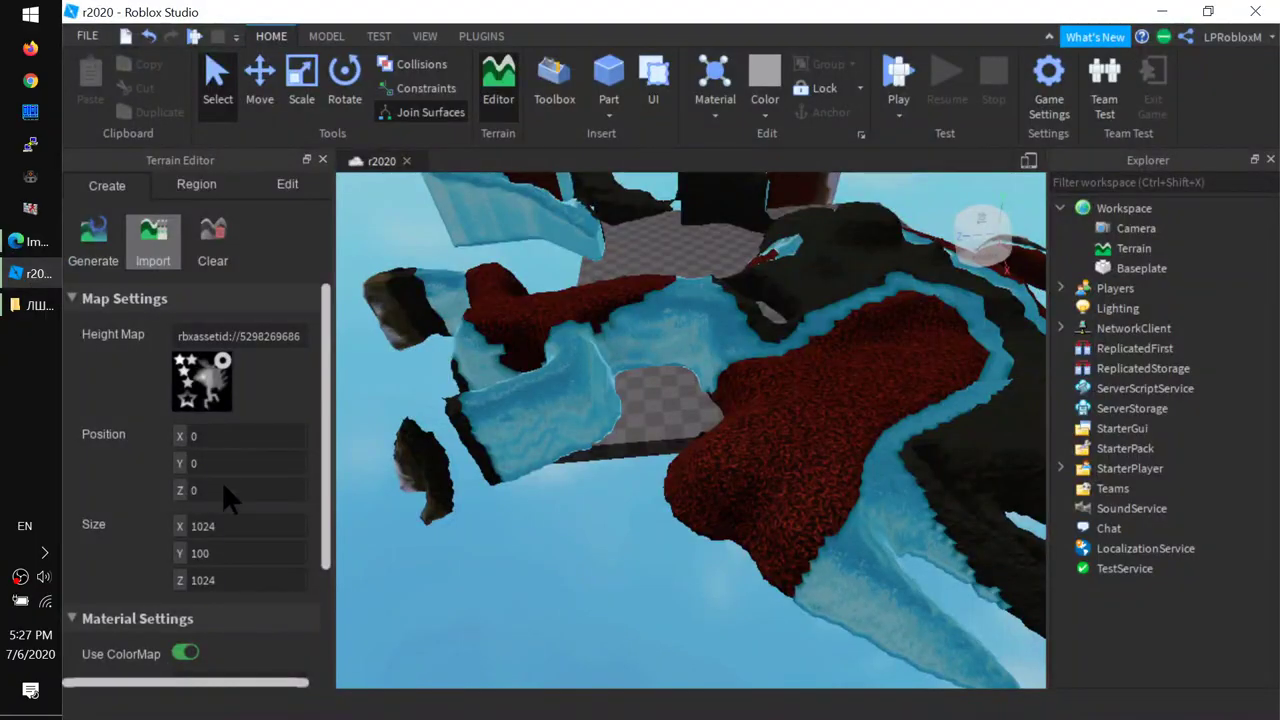
{"action": "scroll", "coordinate": [326, 500], "scroll_direction": "down", "scroll_amount": 2}
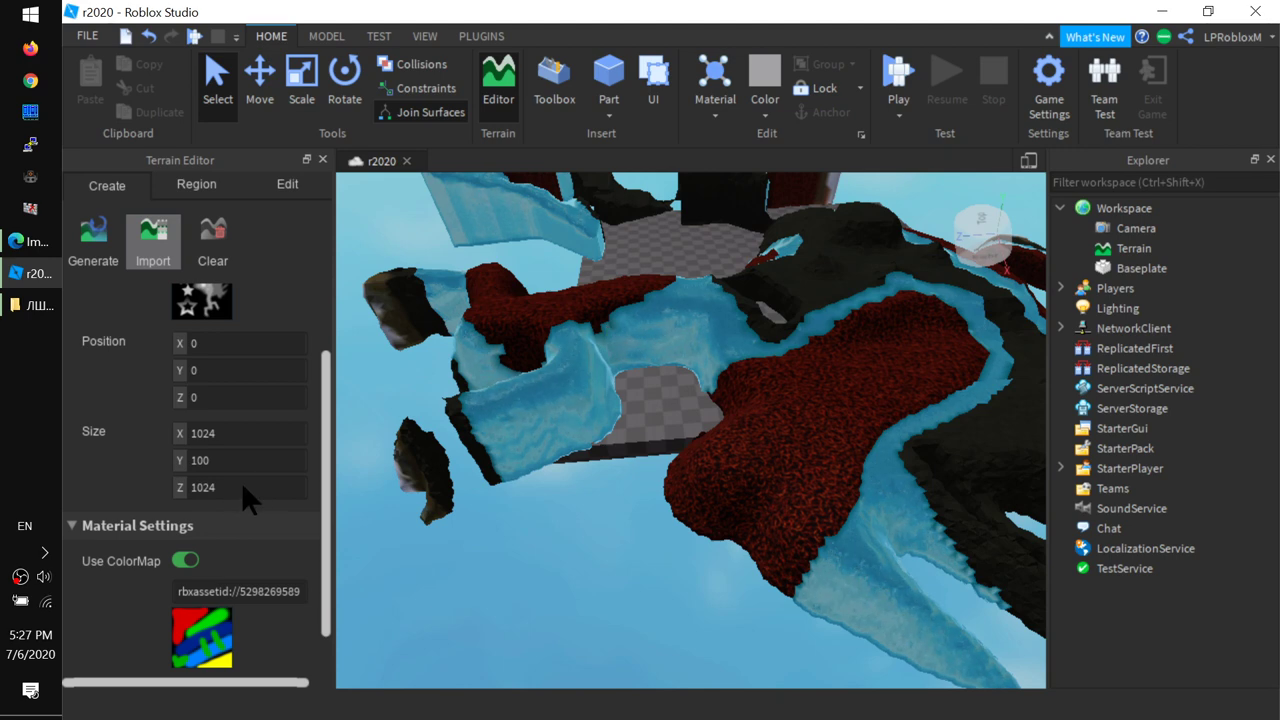
{"action": "double_click", "coordinate": [208, 487]}
{"action": "left_click", "coordinate": [213, 245]}
{"action": "left_click", "coordinate": [680, 394]}
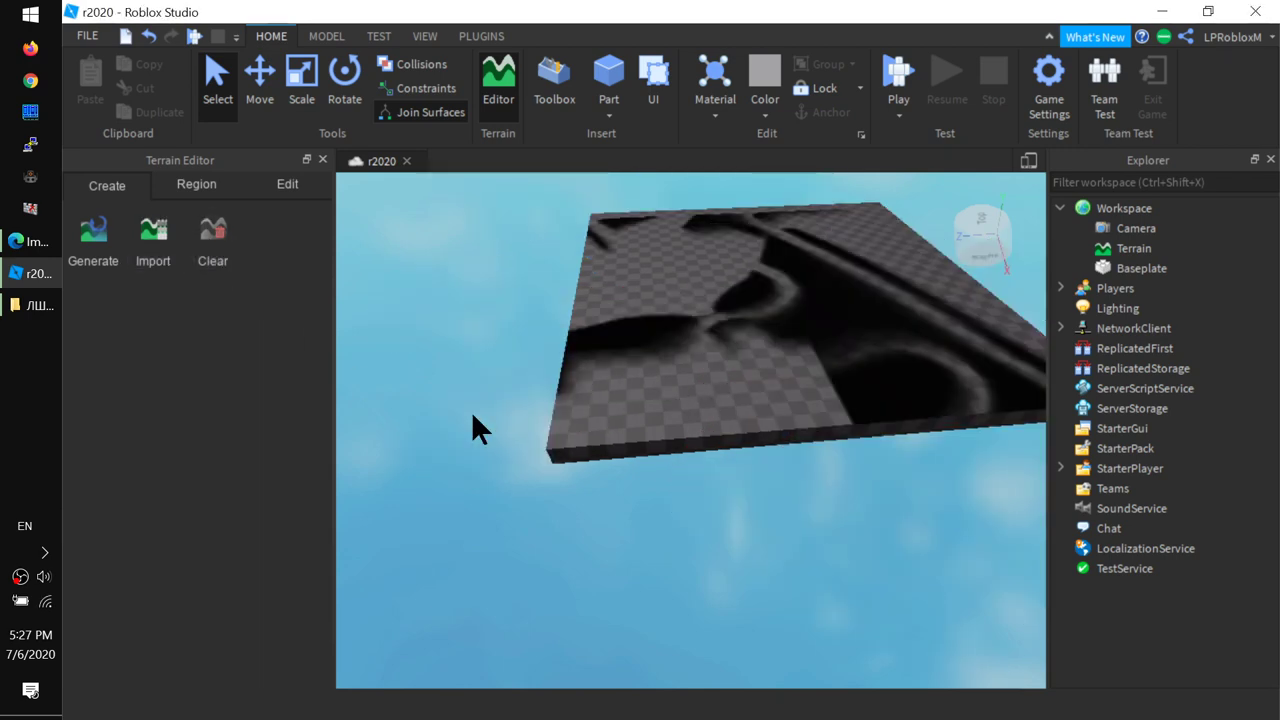
Step: Set the terrain import size to 50 in X and Z and turn off Use ColorMap
{"action": "left_click", "coordinate": [153, 238]}
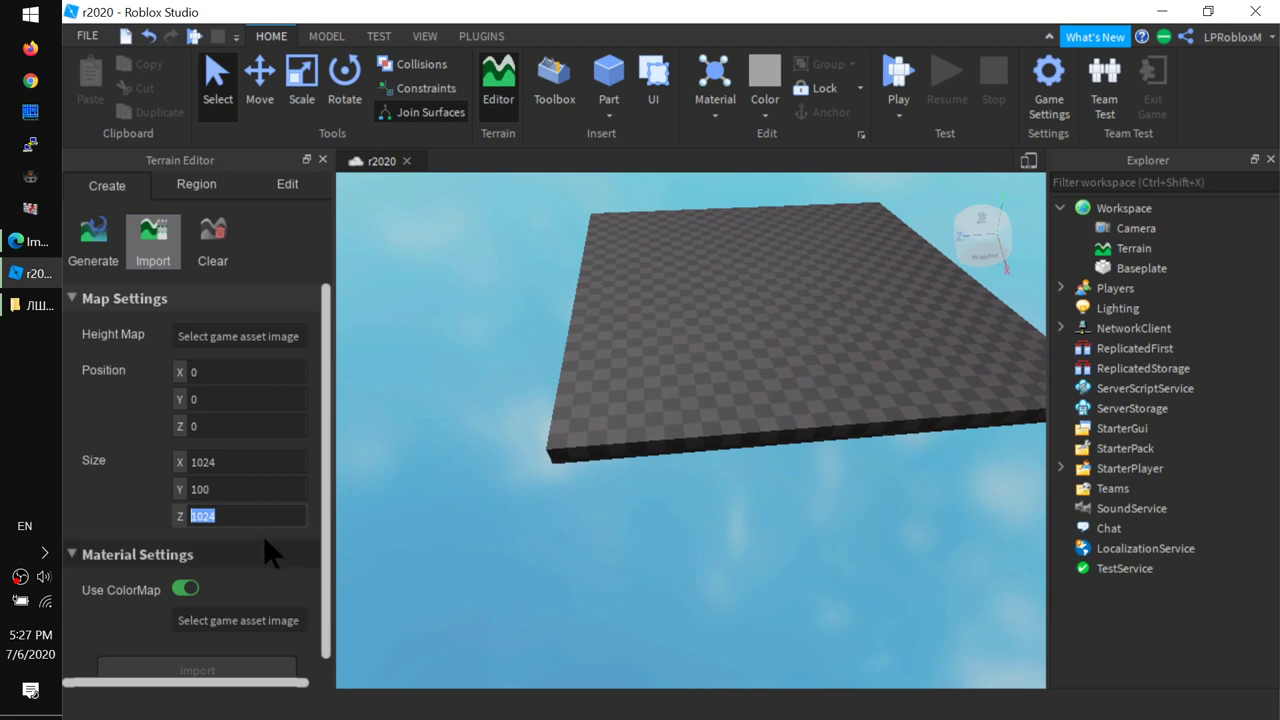
{"action": "type", "text": "50"}
{"action": "left_click", "coordinate": [225, 462]}
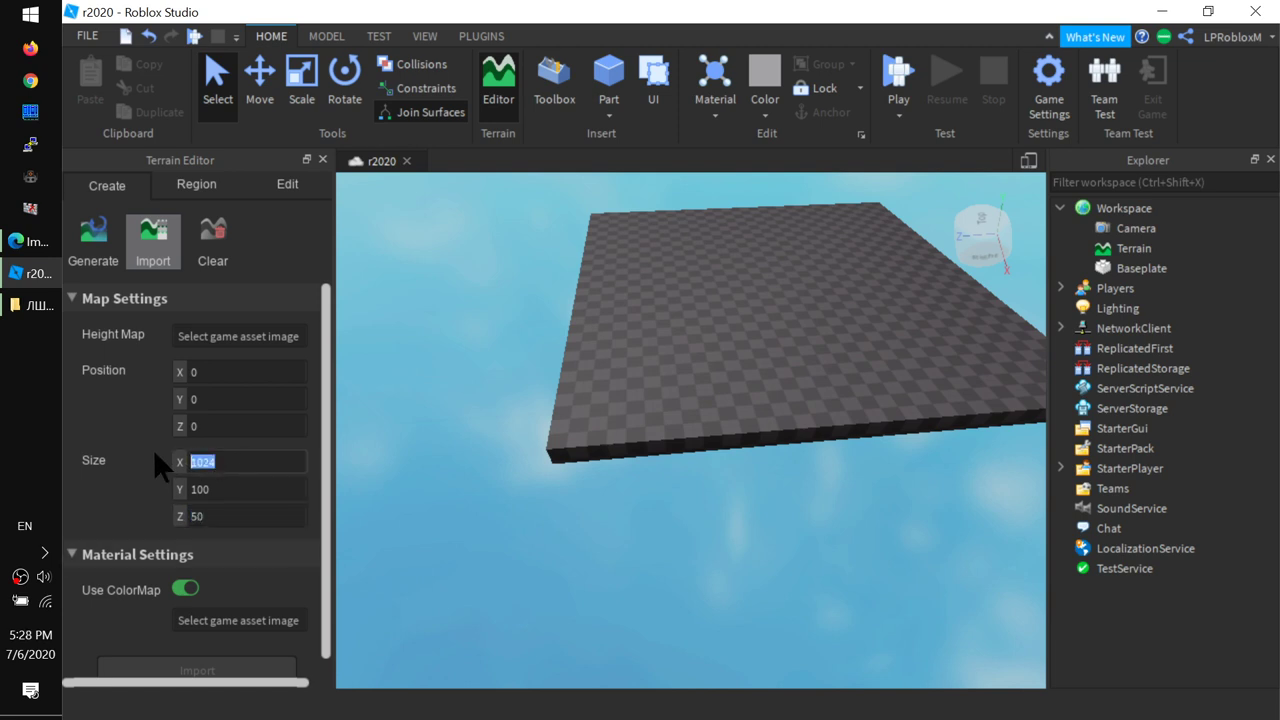
{"action": "type", "text": "50"}
{"action": "left_click", "coordinate": [185, 588]}
Step: Choose the grayscale image with stars as the height map and import the terrain
{"action": "left_click", "coordinate": [238, 336]}
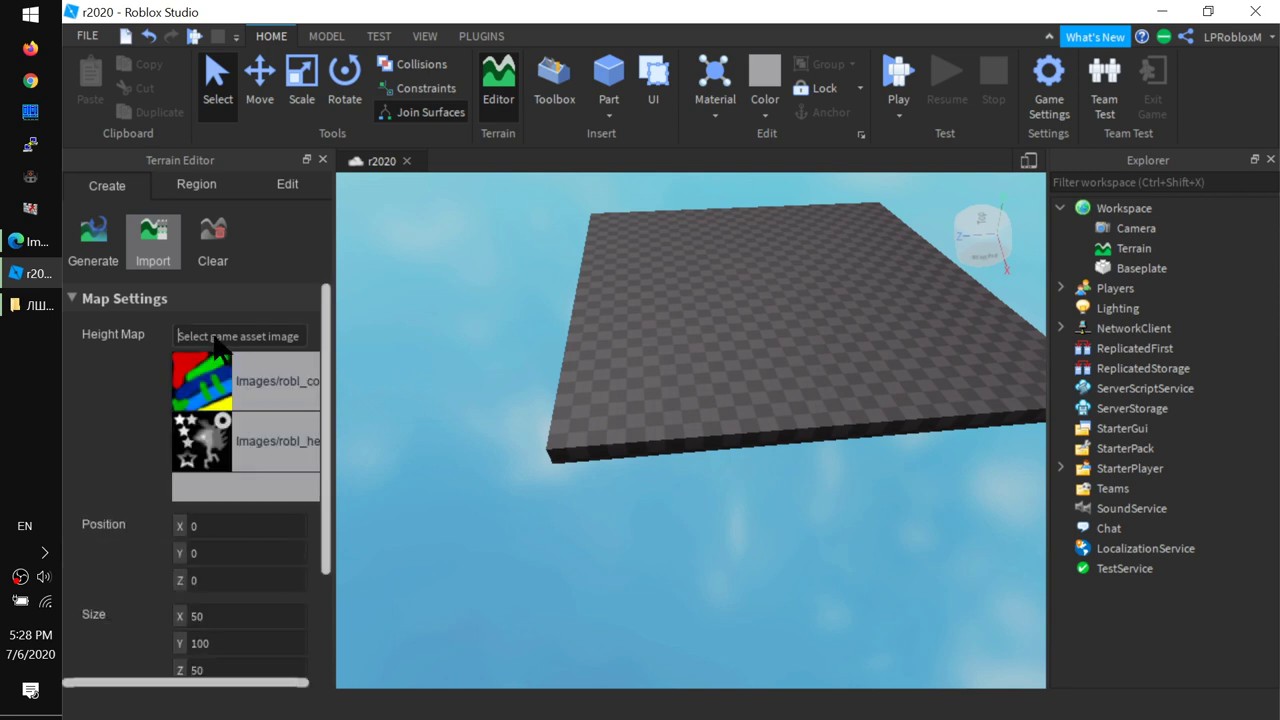
{"action": "left_click", "coordinate": [235, 440]}
{"action": "scroll", "coordinate": [214, 624], "scroll_direction": "down", "scroll_amount": 1}
{"action": "scroll", "coordinate": [210, 645], "scroll_direction": "down", "scroll_amount": 1}
{"action": "left_click", "coordinate": [200, 649]}
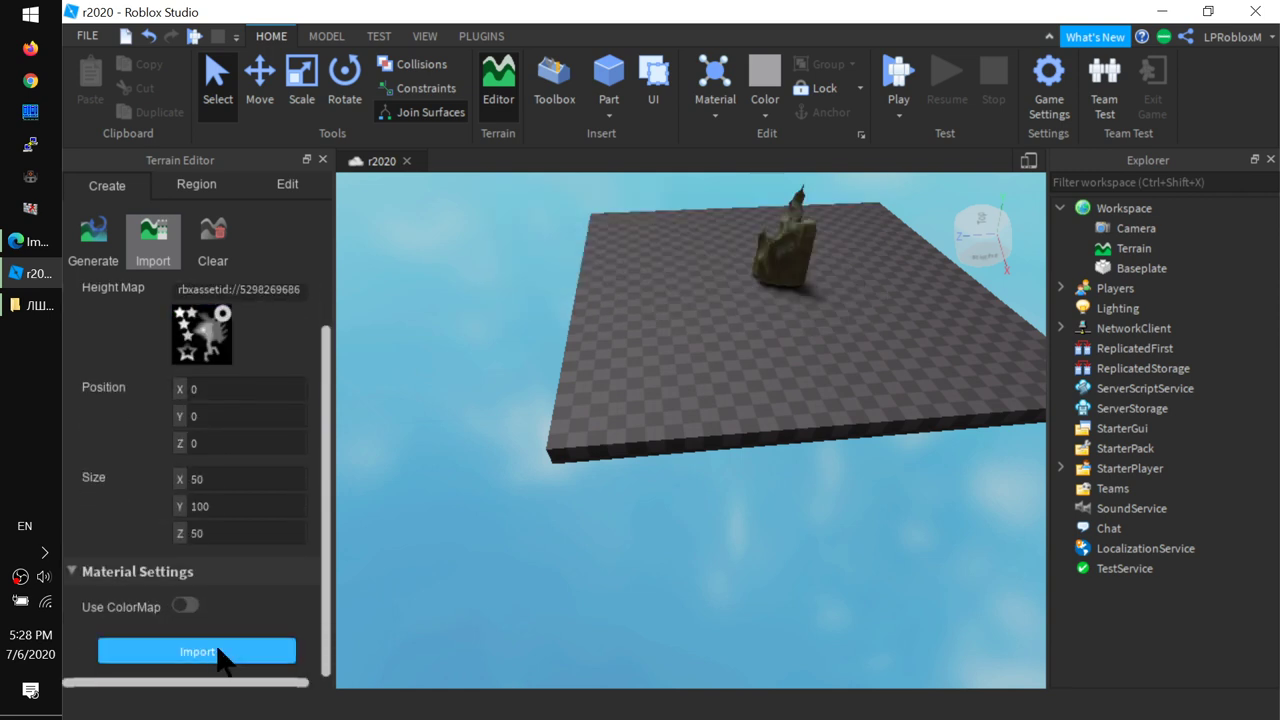
Step: Inspect the small imported terrain on the baseplate up close from the side and from above
{"action": "scroll", "coordinate": [790, 308], "scroll_direction": "up", "scroll_amount": 3}
{"action": "scroll", "coordinate": [788, 310], "scroll_direction": "down", "scroll_amount": 3}
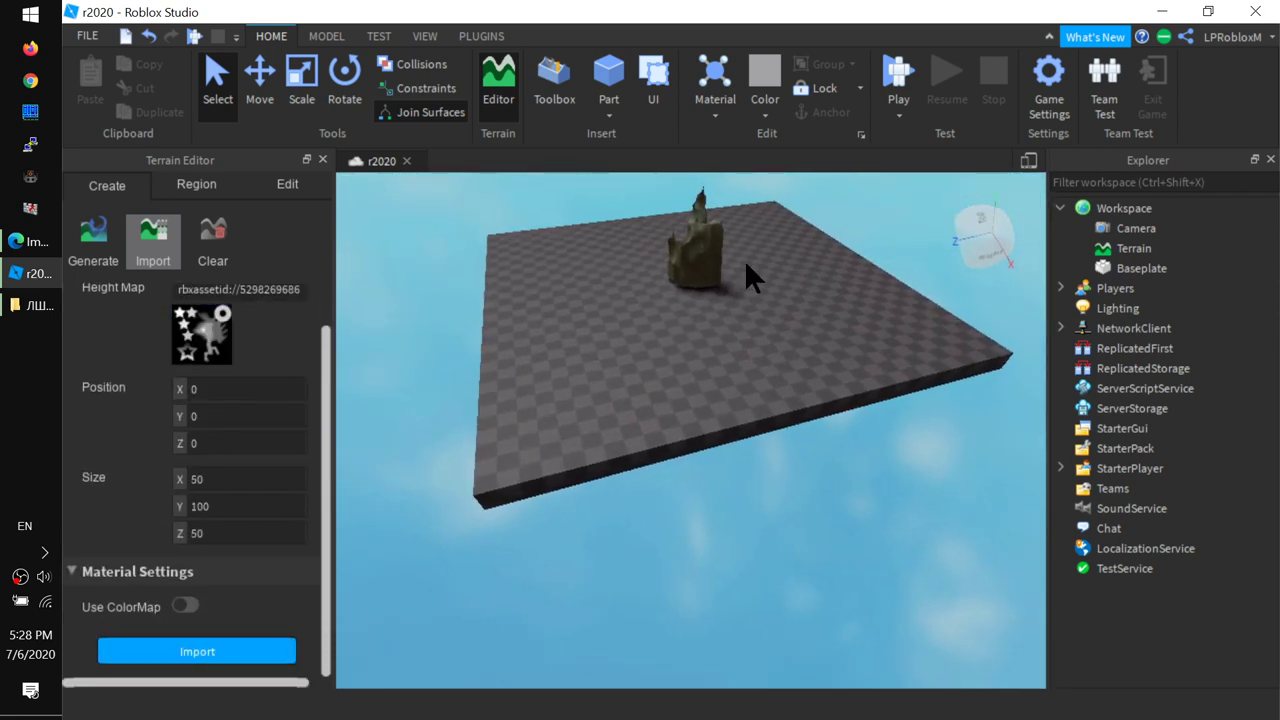
{"action": "right_click_drag", "start_coordinate": [744, 262], "coordinate": [718, 265]}
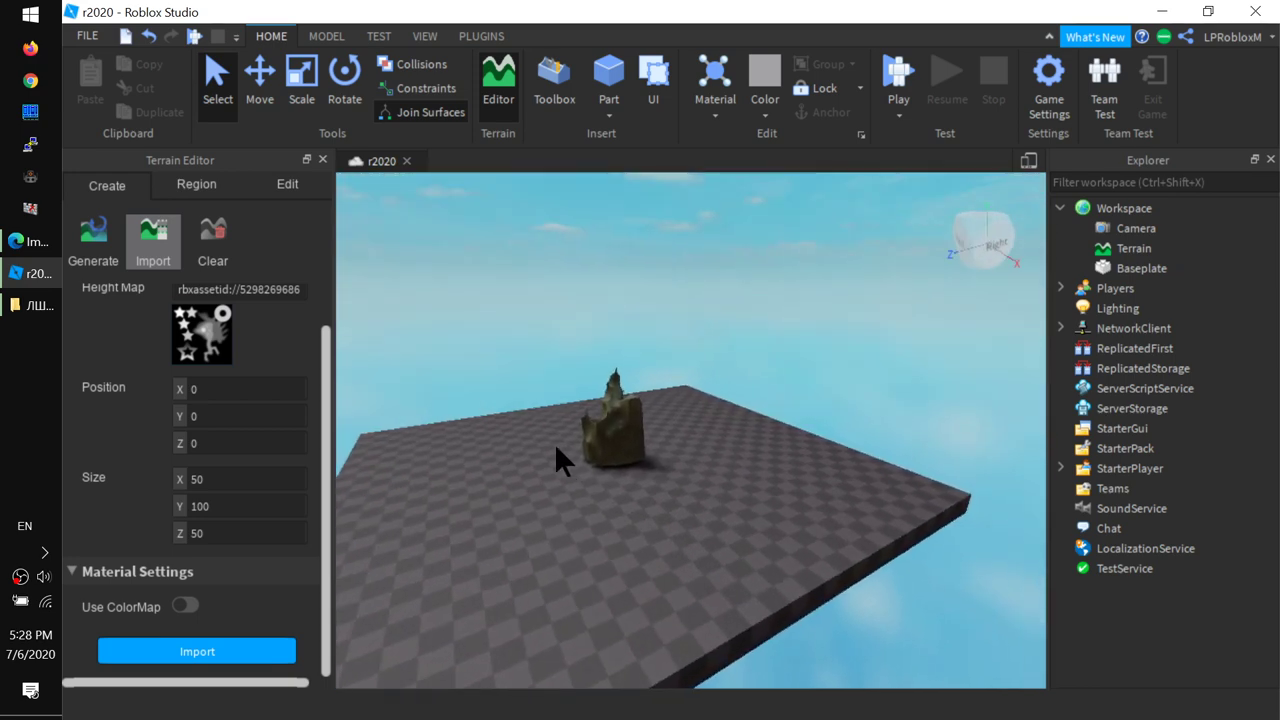
{"action": "scroll", "coordinate": [594, 457], "scroll_direction": "up", "scroll_amount": 2}
{"action": "scroll", "coordinate": [594, 462], "scroll_direction": "up", "scroll_amount": 5}
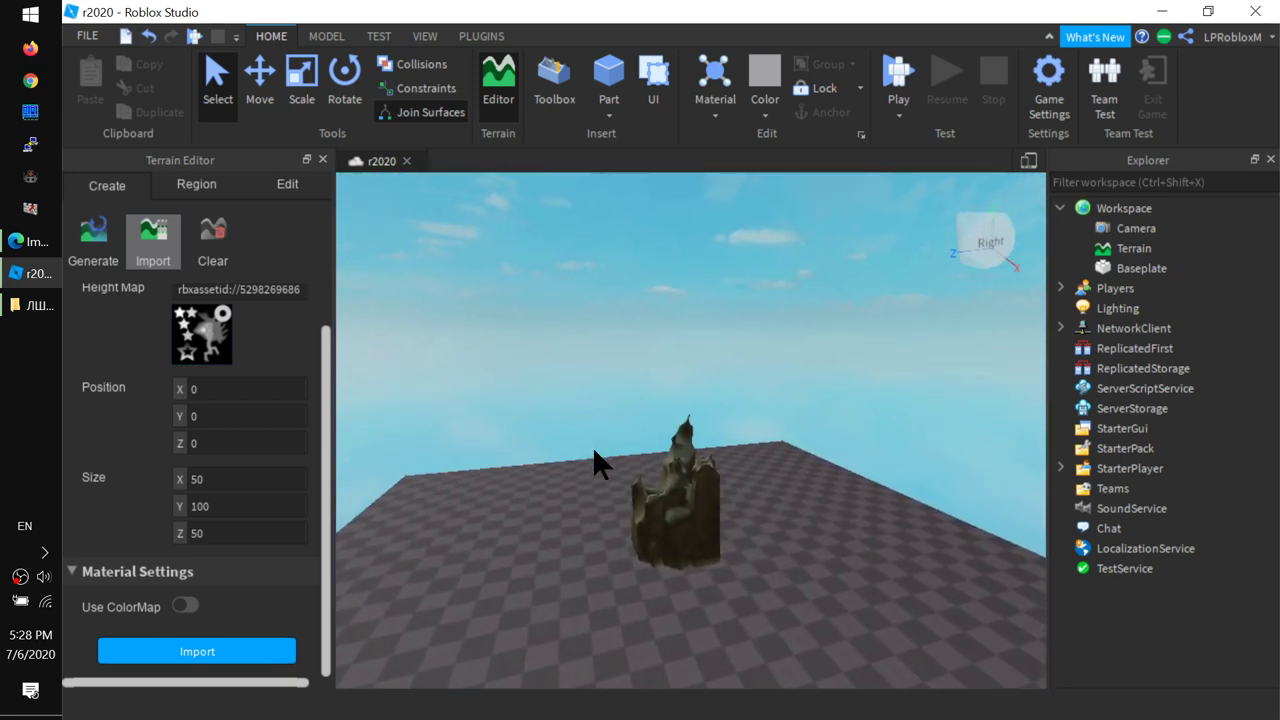
{"action": "scroll", "coordinate": [594, 452], "scroll_direction": "up", "scroll_amount": 5}
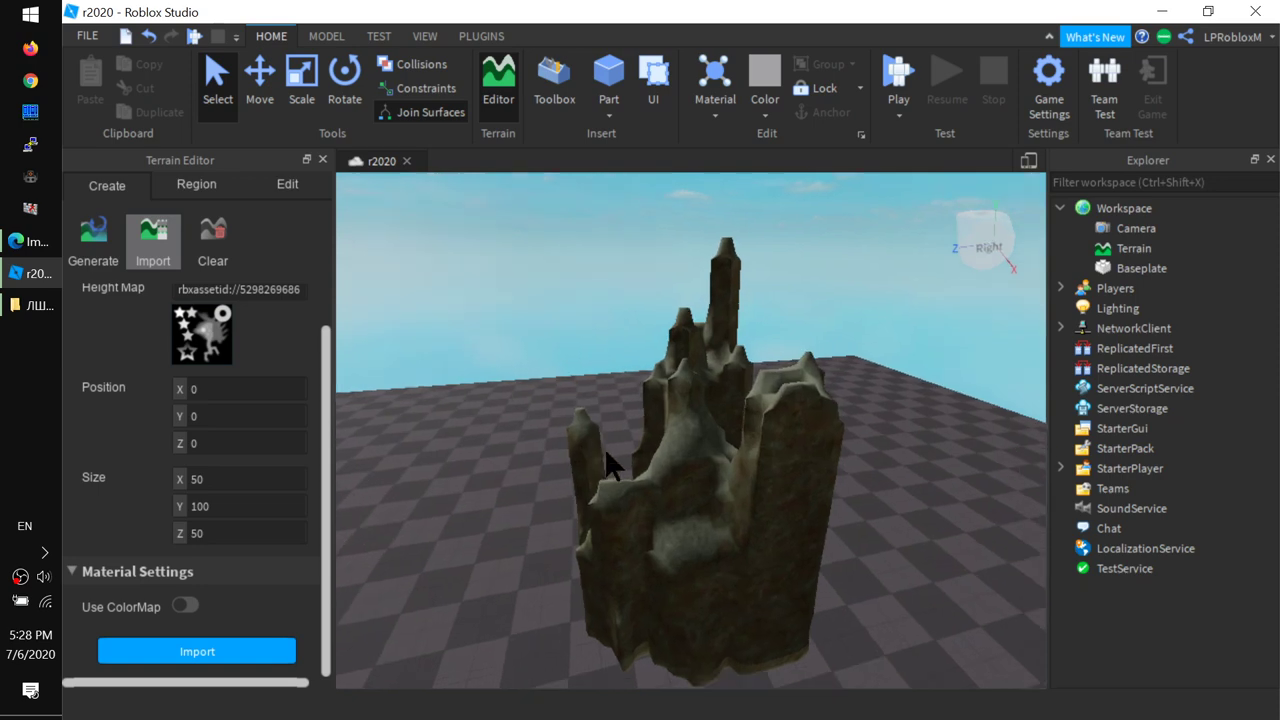
{"action": "right_click_drag", "start_coordinate": [630, 447], "coordinate": [648, 358]}
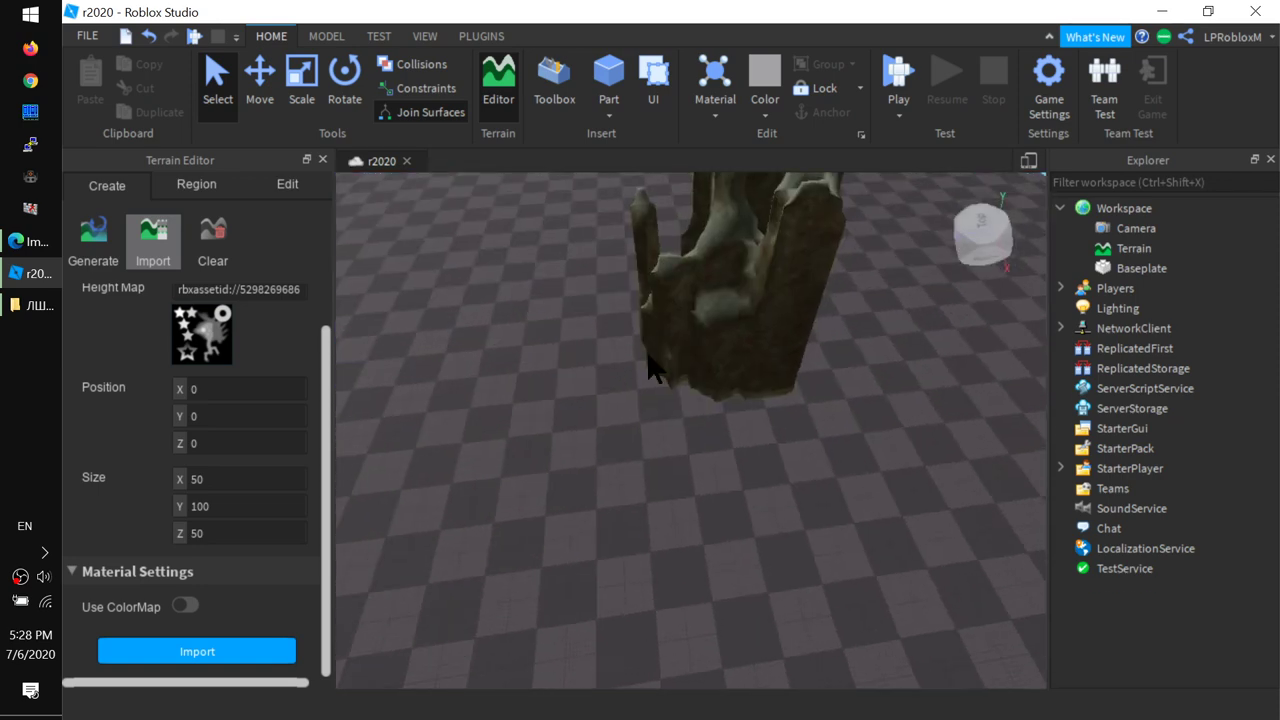
{"action": "left_click", "coordinate": [988, 243]}
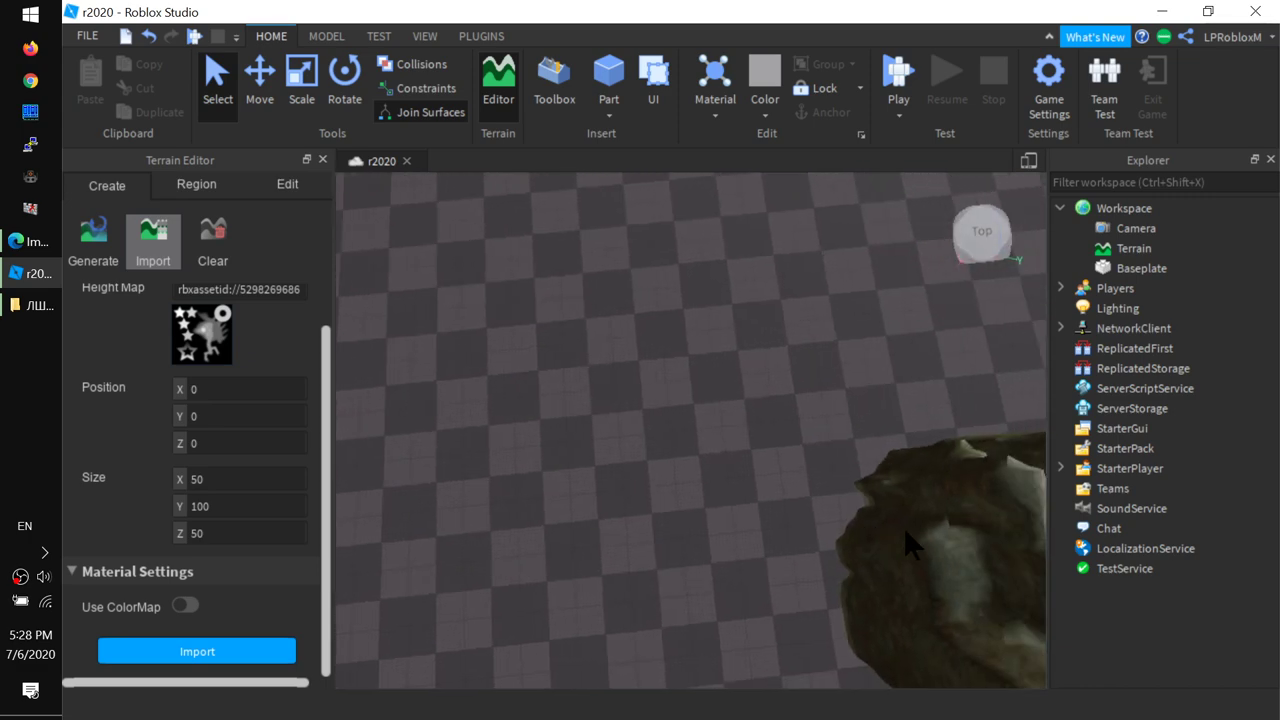
Step: Set the terrain import size to 256 in X and Z and import the terrain from the star height map
{"action": "key", "text": "s"}
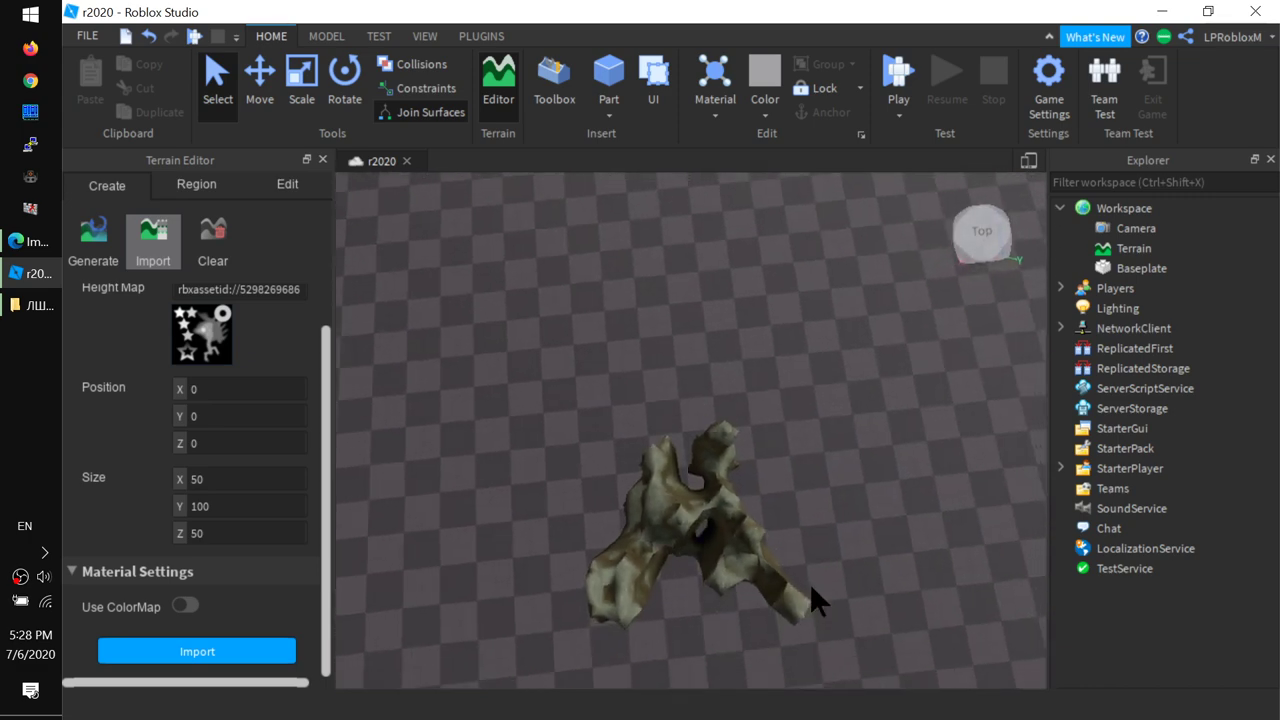
{"action": "right_click_drag", "start_coordinate": [810, 583], "coordinate": [807, 582]}
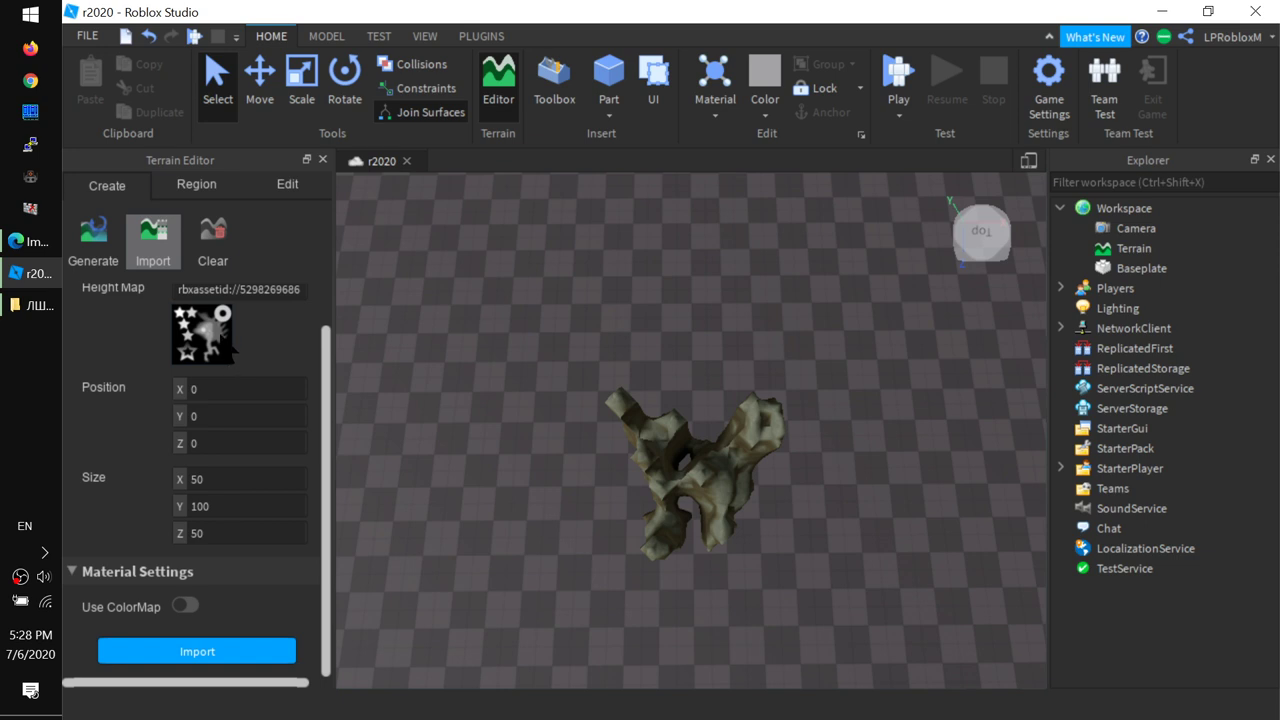
{"action": "left_click", "coordinate": [215, 472]}
{"action": "type", "text": "256"}
{"action": "left_click", "coordinate": [238, 537]}
{"action": "type", "text": "256"}
{"action": "left_click", "coordinate": [228, 656]}
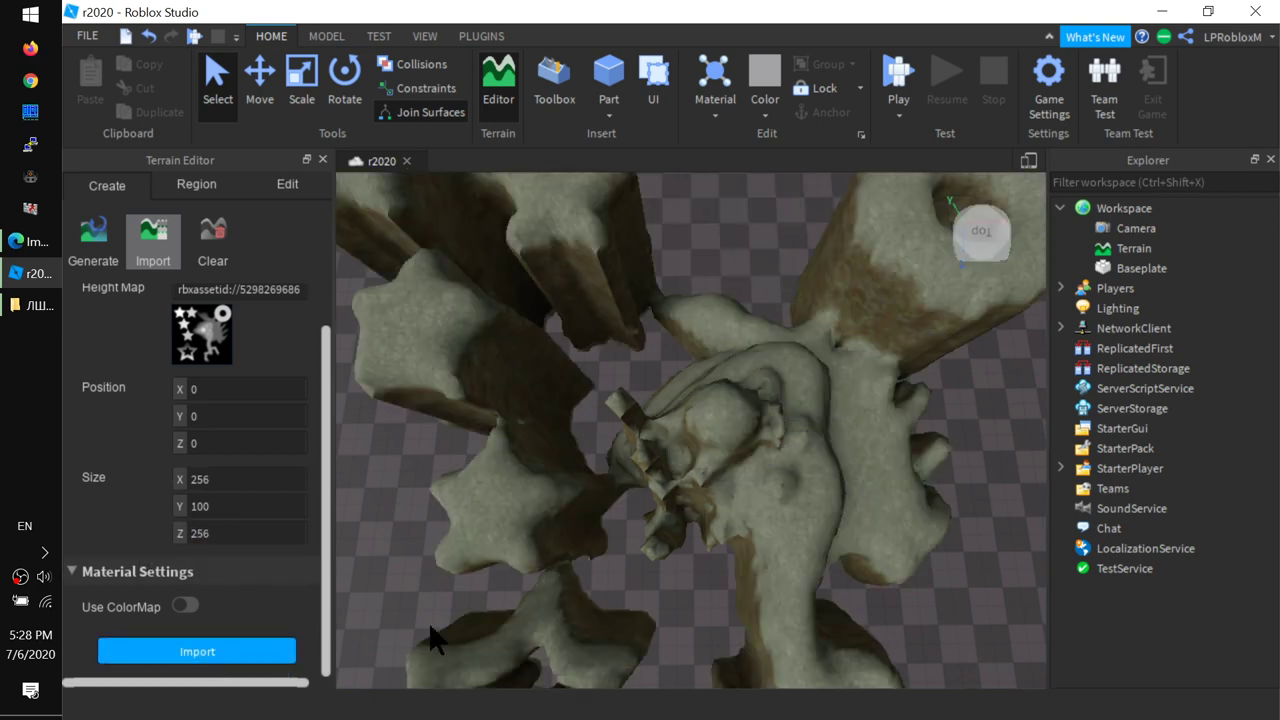
Step: Set the terrain import size to 1024 in X and Z and import the same height map again
{"action": "scroll", "coordinate": [718, 524], "scroll_direction": "down", "scroll_amount": 5}
{"action": "right_click_drag", "start_coordinate": [725, 519], "coordinate": [696, 522]}
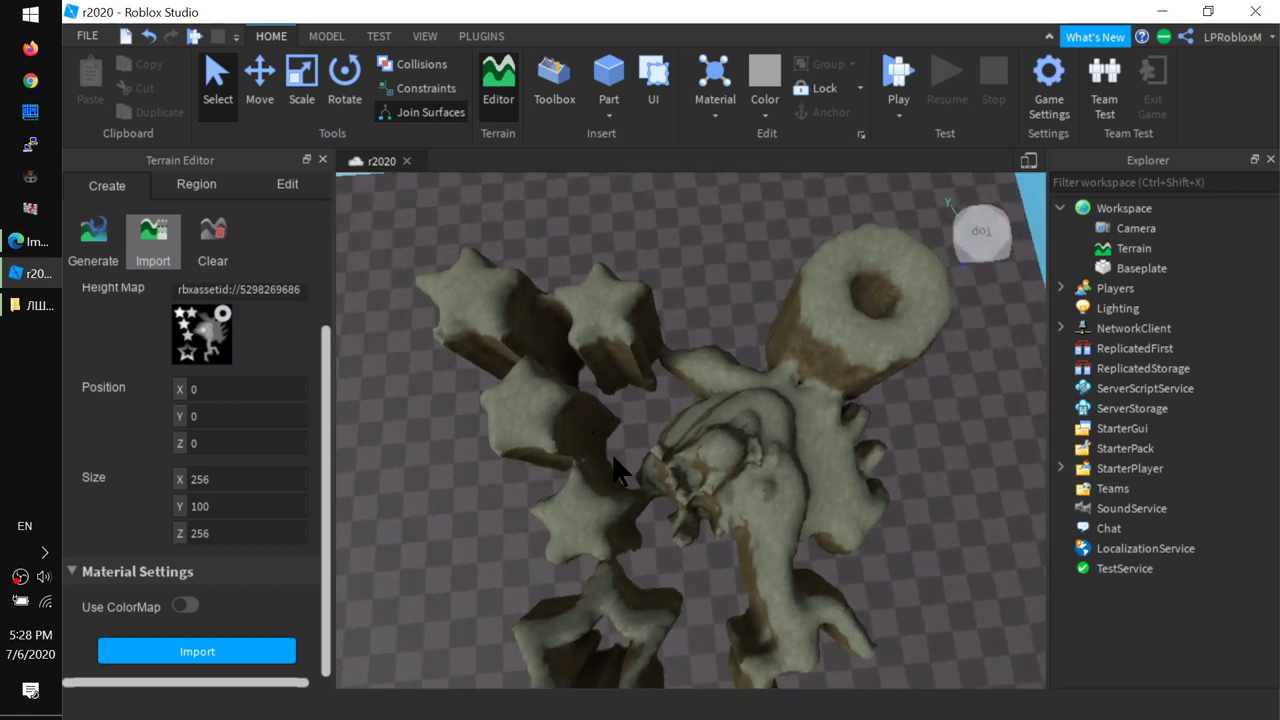
{"action": "right_click_drag", "start_coordinate": [614, 470], "coordinate": [612, 454]}
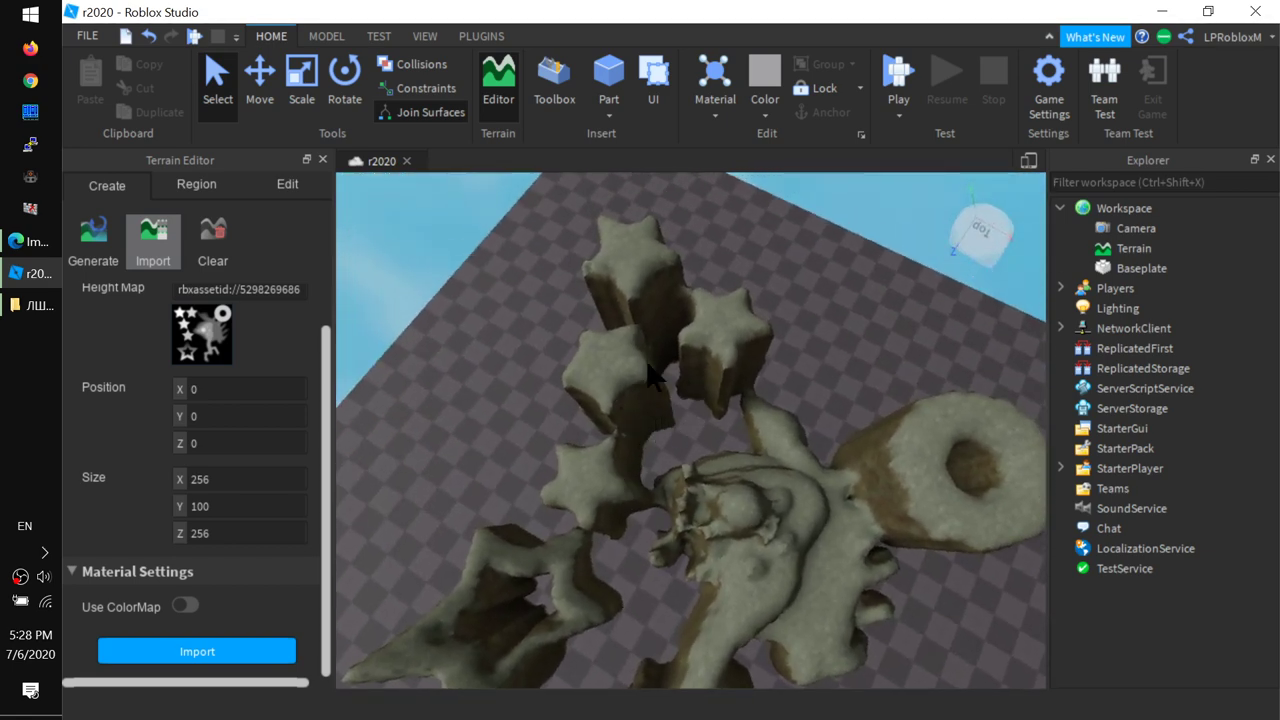
{"action": "right_click_drag", "start_coordinate": [700, 440], "coordinate": [700, 440]}
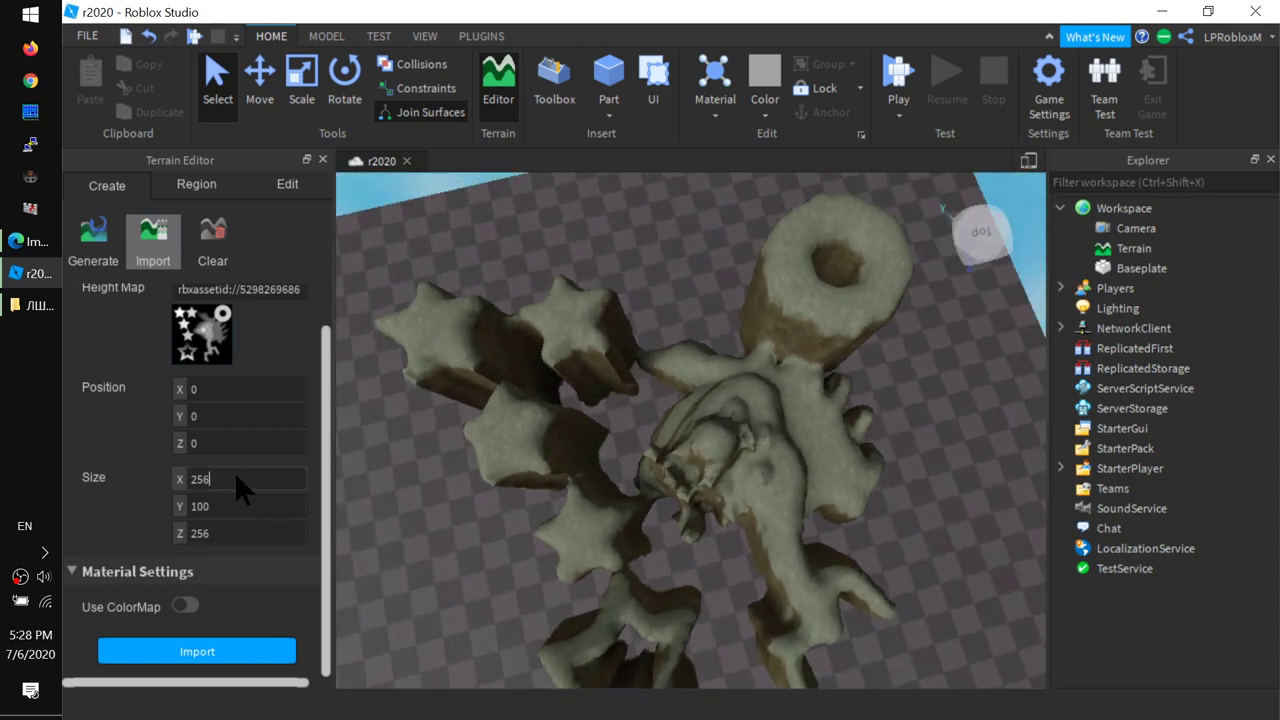
{"action": "type", "text": "12"}
{"action": "key", "text": "BackSpace"}
{"action": "type", "text": "024"}
{"action": "left_click", "coordinate": [243, 538]}
{"action": "type", "text": "10"}
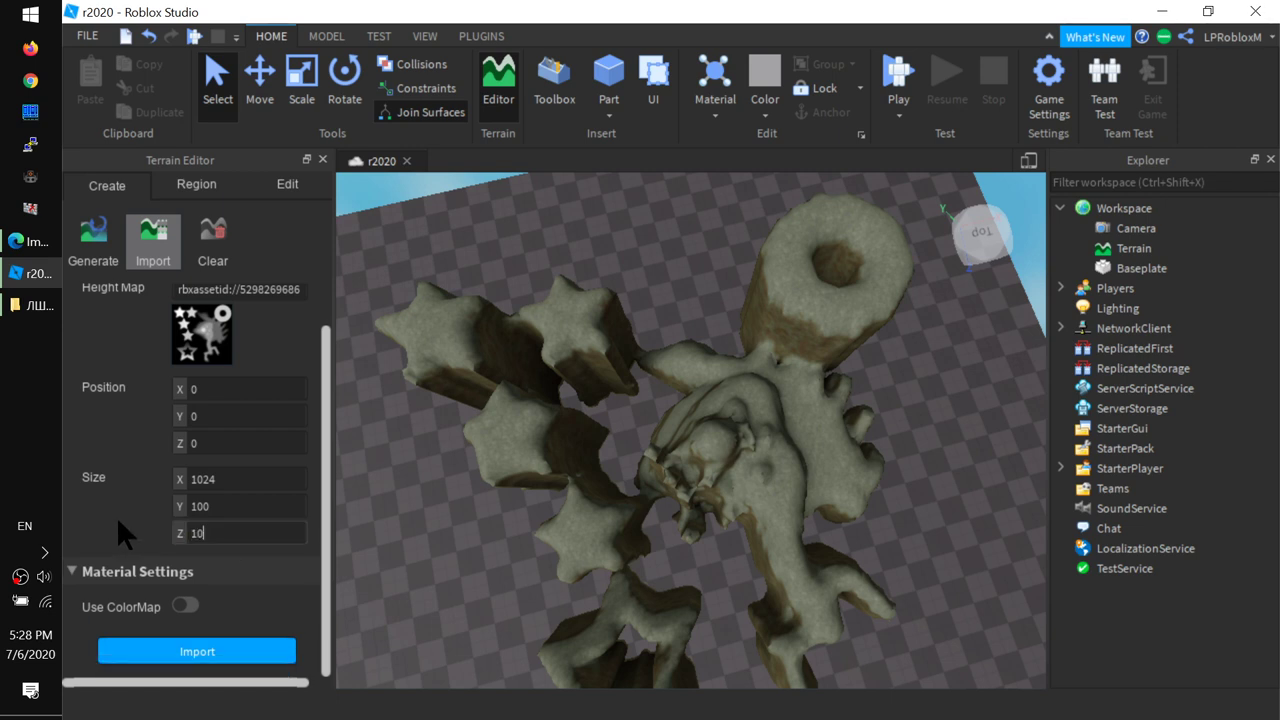
{"action": "type", "text": "24"}
{"action": "left_click", "coordinate": [218, 655]}
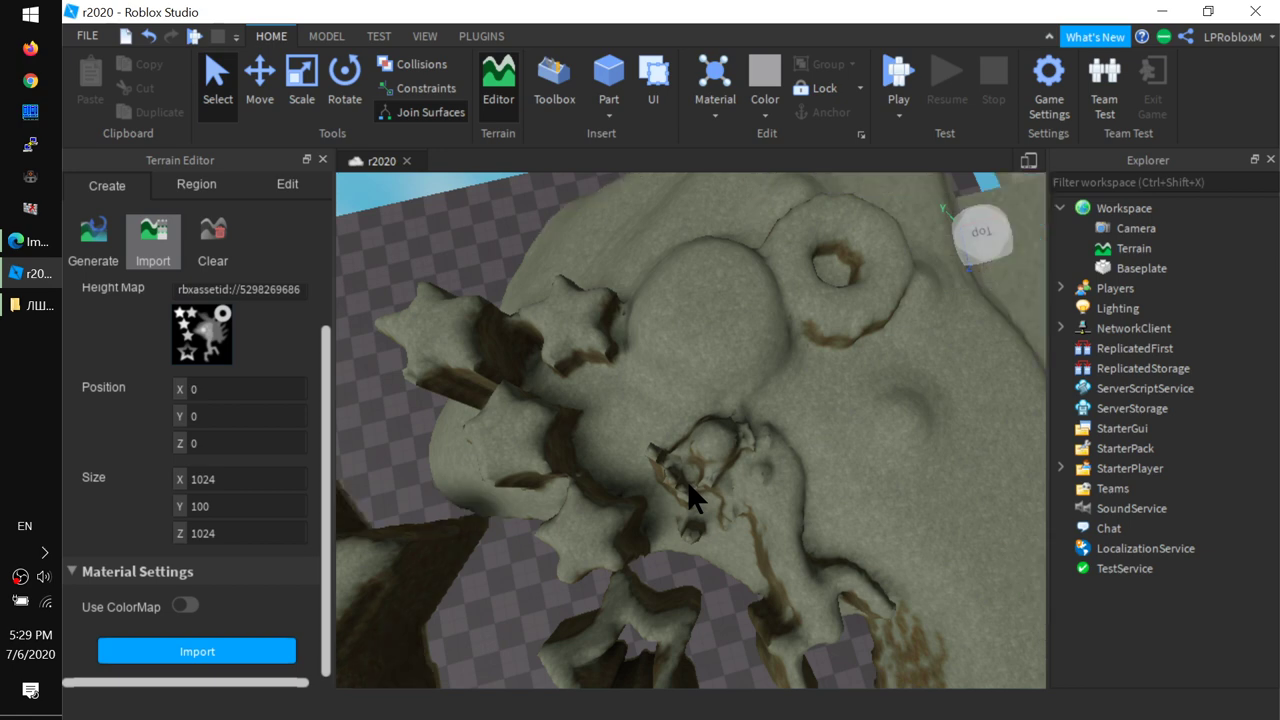
Step: Select a box-shaped terrain region over the small stars and figure near the centre with the Region Select tool
{"action": "scroll", "coordinate": [711, 466], "scroll_direction": "up", "scroll_amount": 5}
{"action": "right_click_drag", "start_coordinate": [733, 446], "coordinate": [615, 405]}
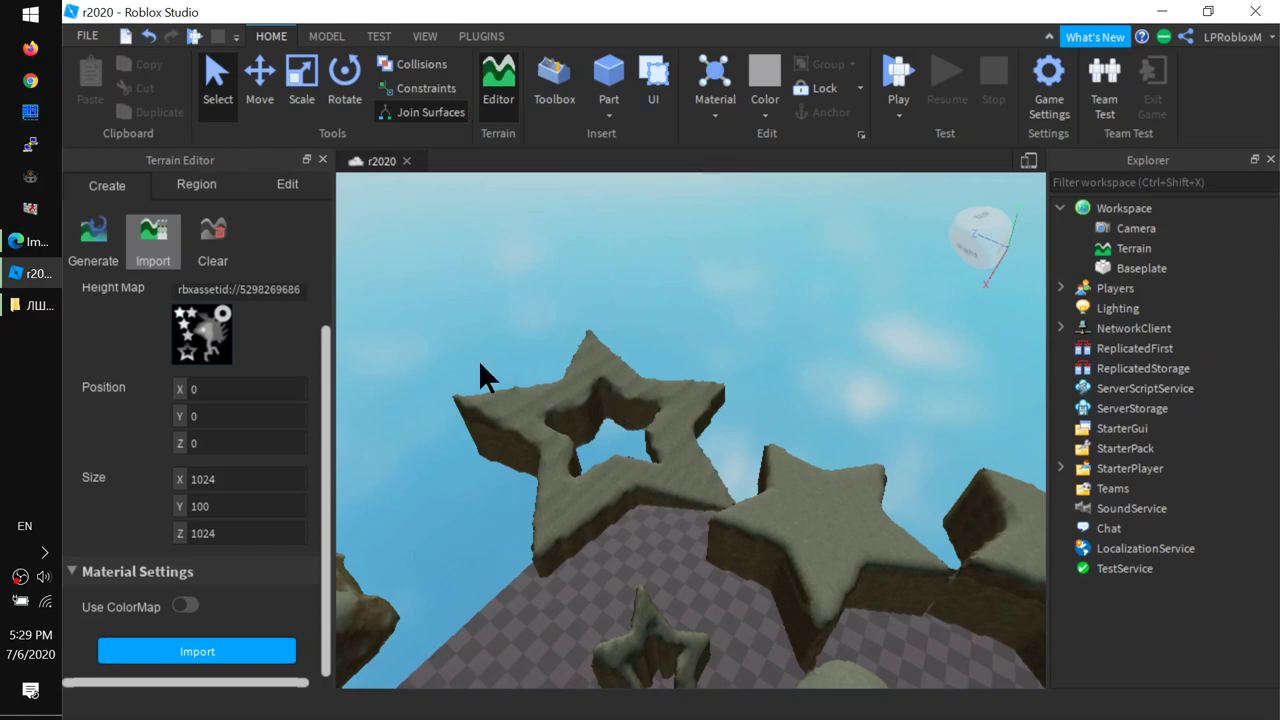
{"action": "key", "text": "s"}
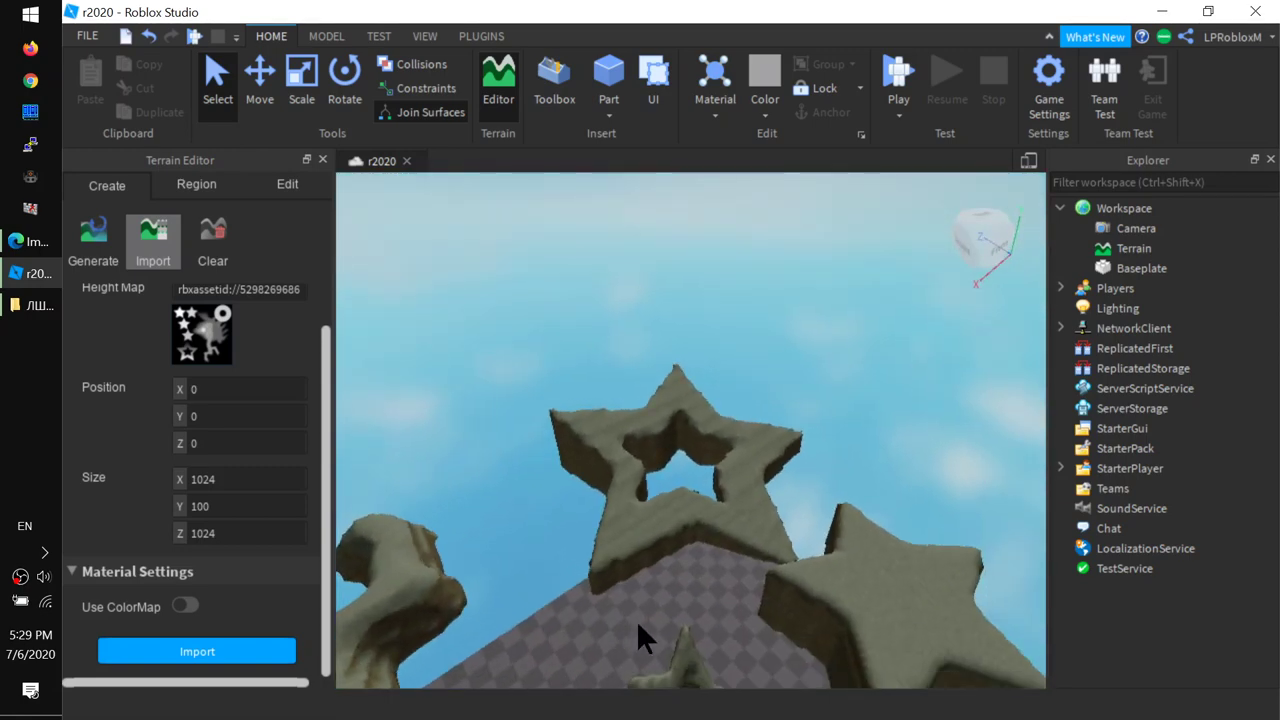
{"action": "right_click_drag", "start_coordinate": [636, 620], "coordinate": [709, 623]}
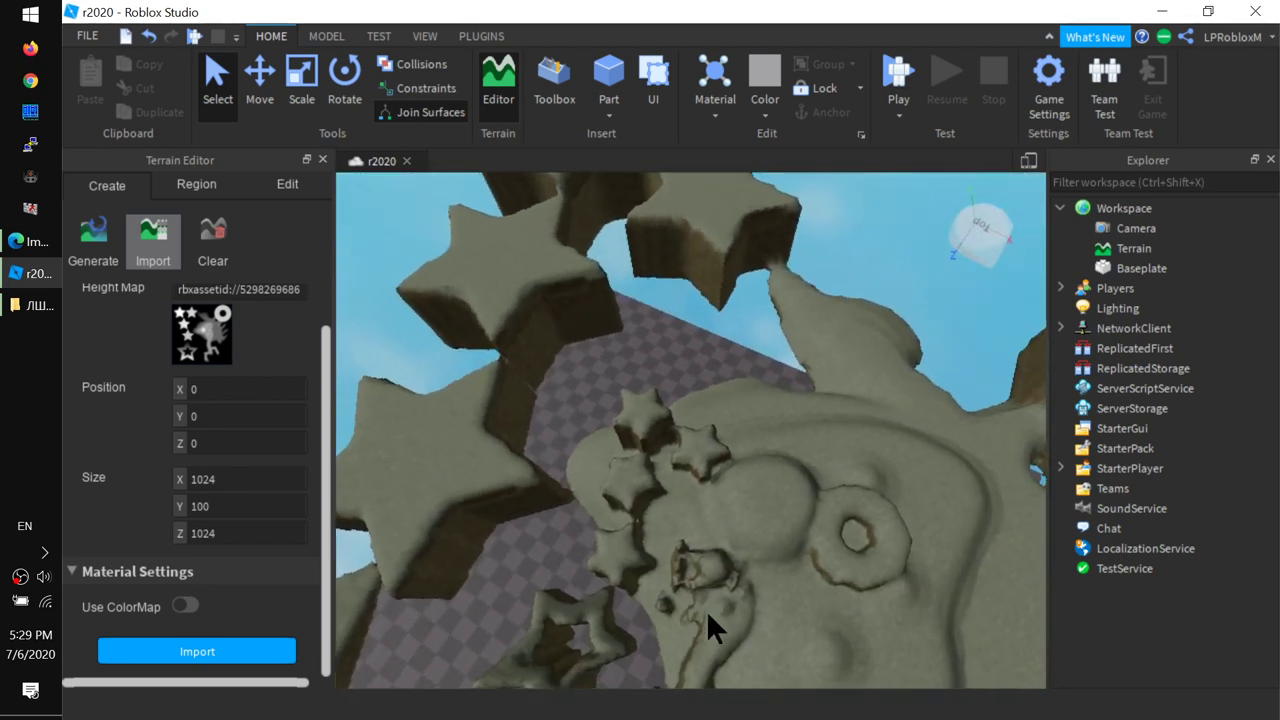
{"action": "left_click", "coordinate": [214, 190]}
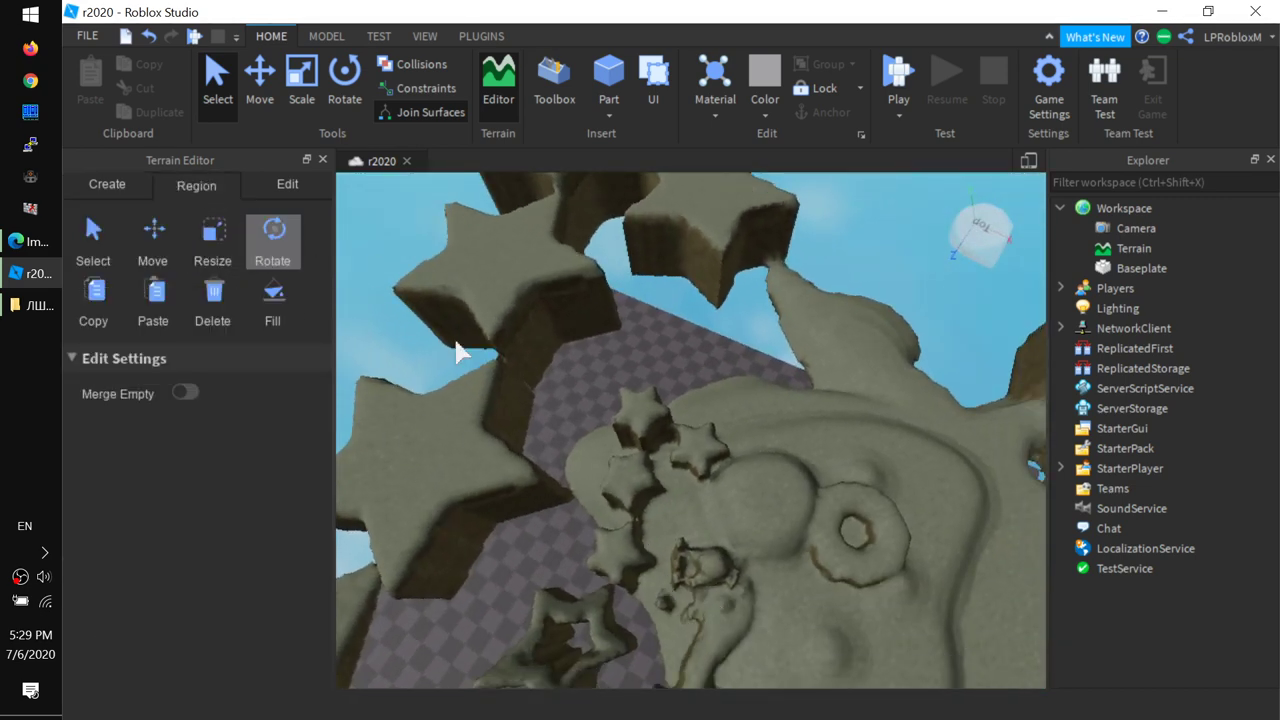
{"action": "left_click", "coordinate": [95, 245]}
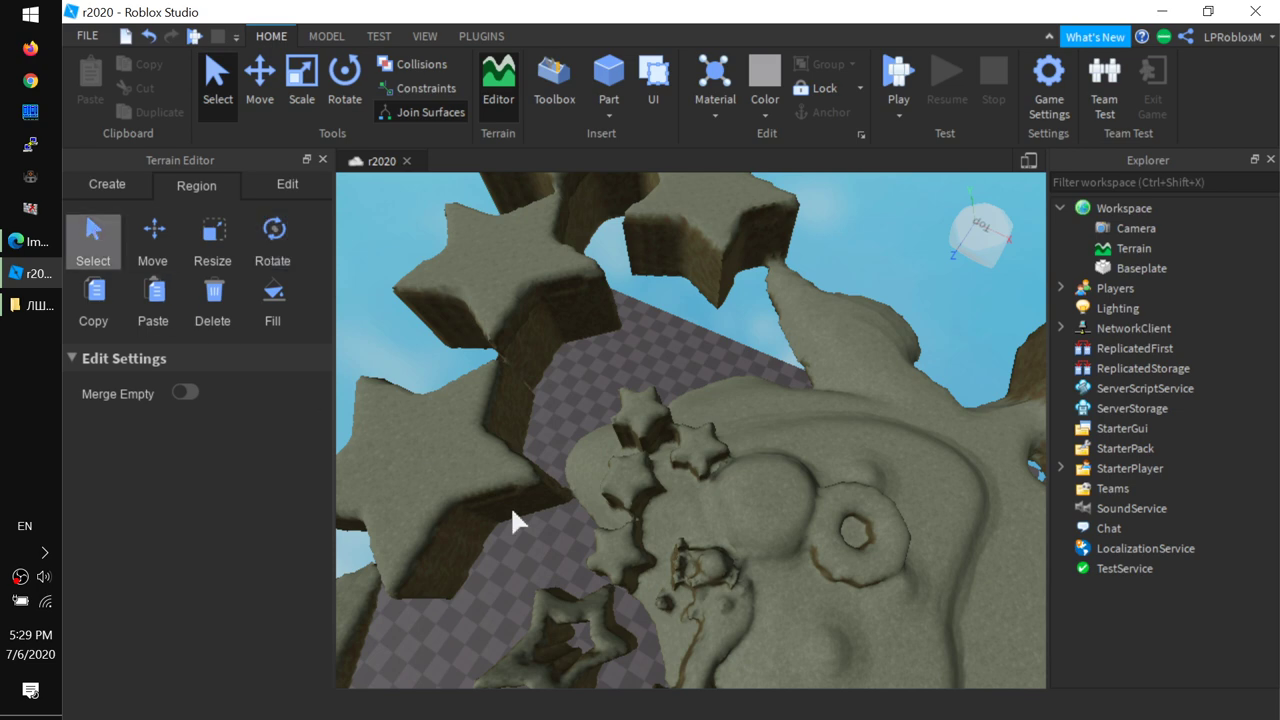
{"action": "left_click_drag", "start_coordinate": [643, 430], "coordinate": [735, 690]}
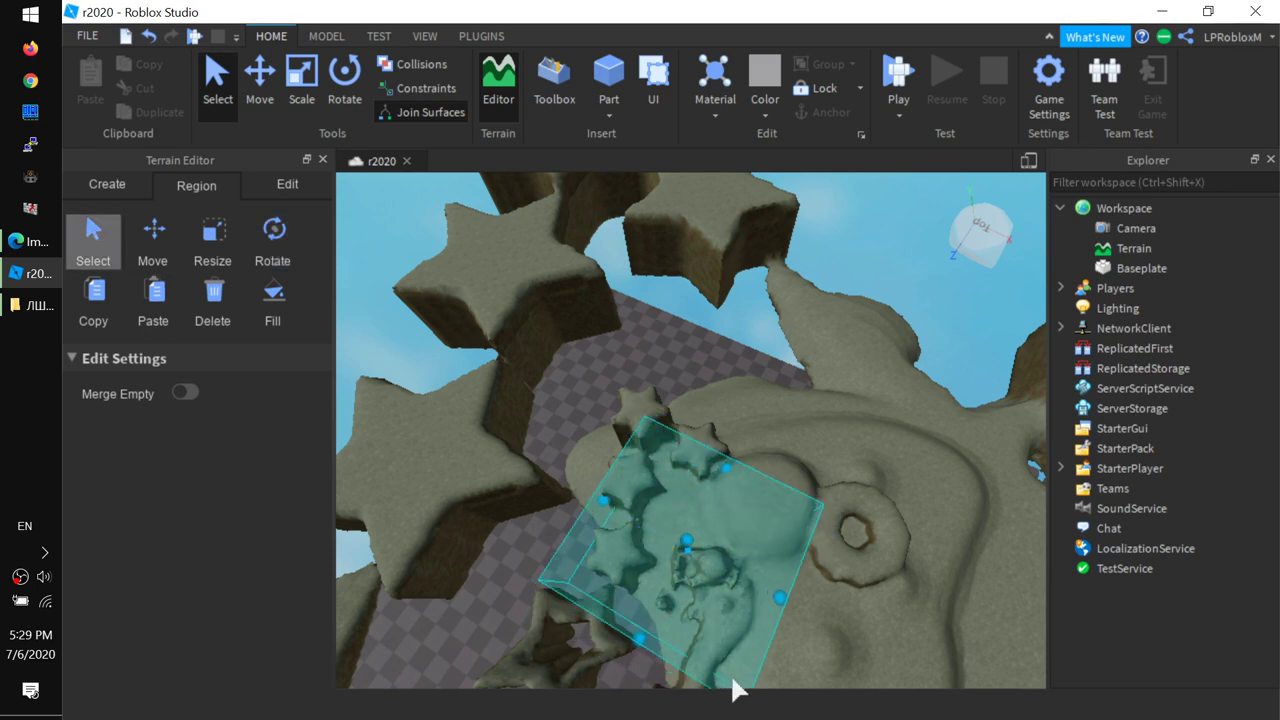
Step: Reselect the terrain region so that it surrounds the small ring, the round dome and the figure beside it
{"action": "right_click_drag", "start_coordinate": [988, 541], "coordinate": [834, 576]}
{"action": "right_click_drag", "start_coordinate": [908, 510], "coordinate": [912, 640]}
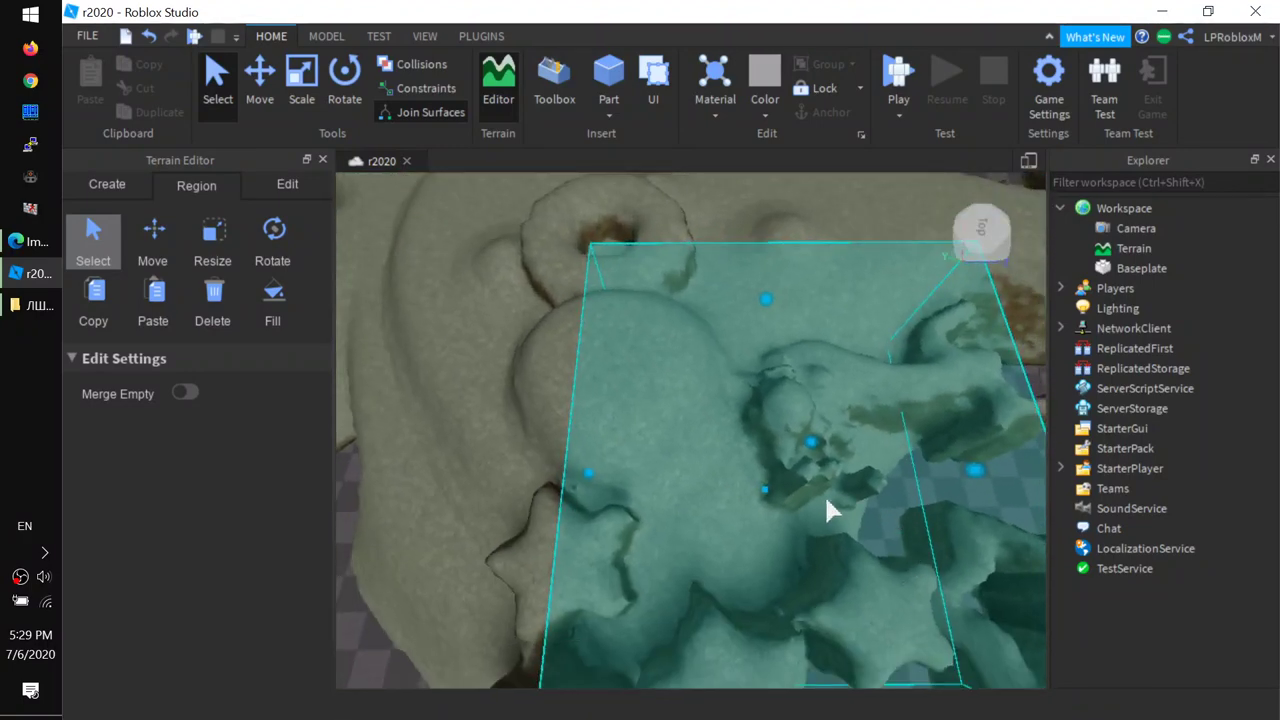
{"action": "left_click", "coordinate": [824, 494]}
{"action": "left_click_drag", "start_coordinate": [705, 350], "coordinate": [627, 238]}
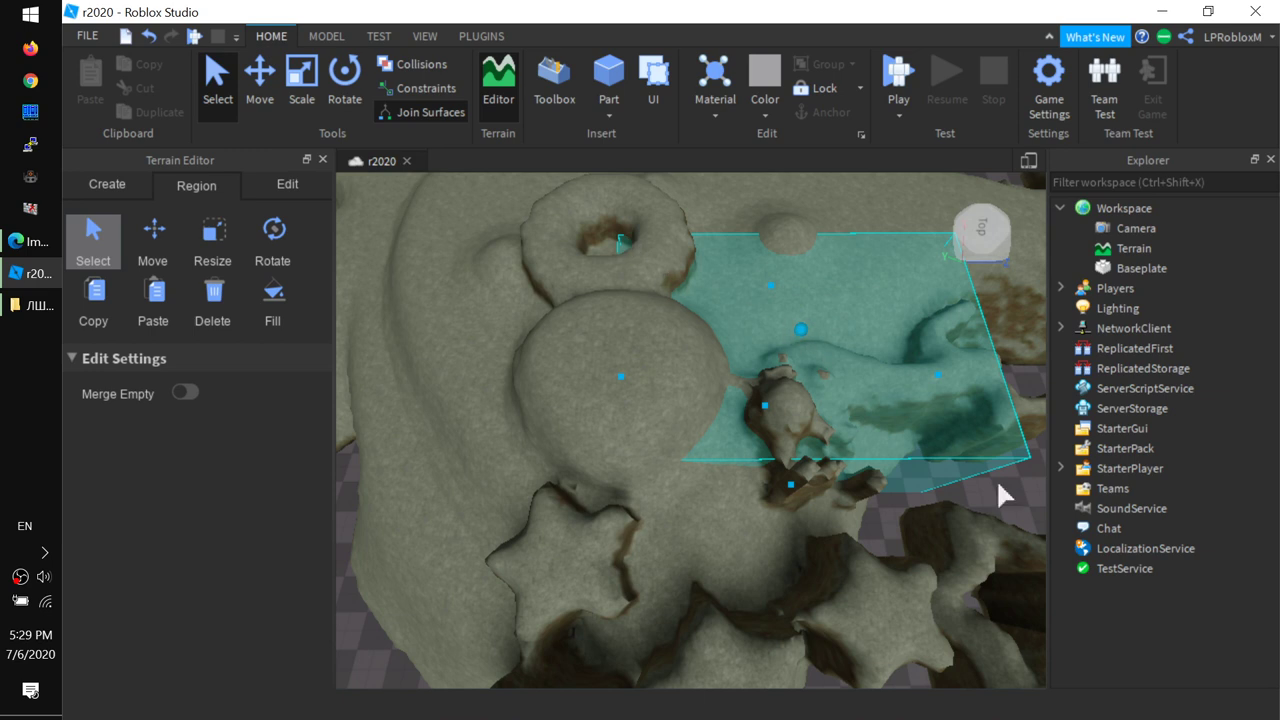
{"action": "left_click", "coordinate": [838, 514]}
{"action": "left_click_drag", "start_coordinate": [830, 520], "coordinate": [524, 225]}
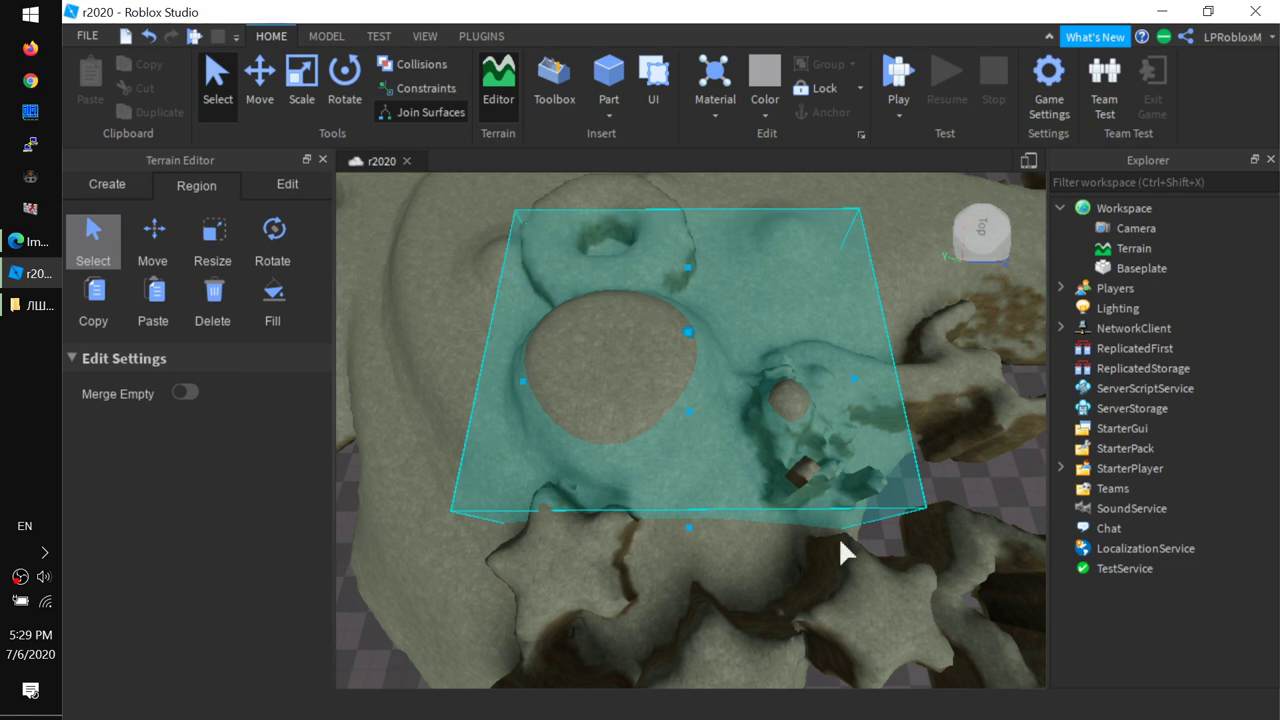
Step: Raise the selected region above the surrounding terrain with the region Move tool, and undo the move
{"action": "left_click", "coordinate": [153, 230]}
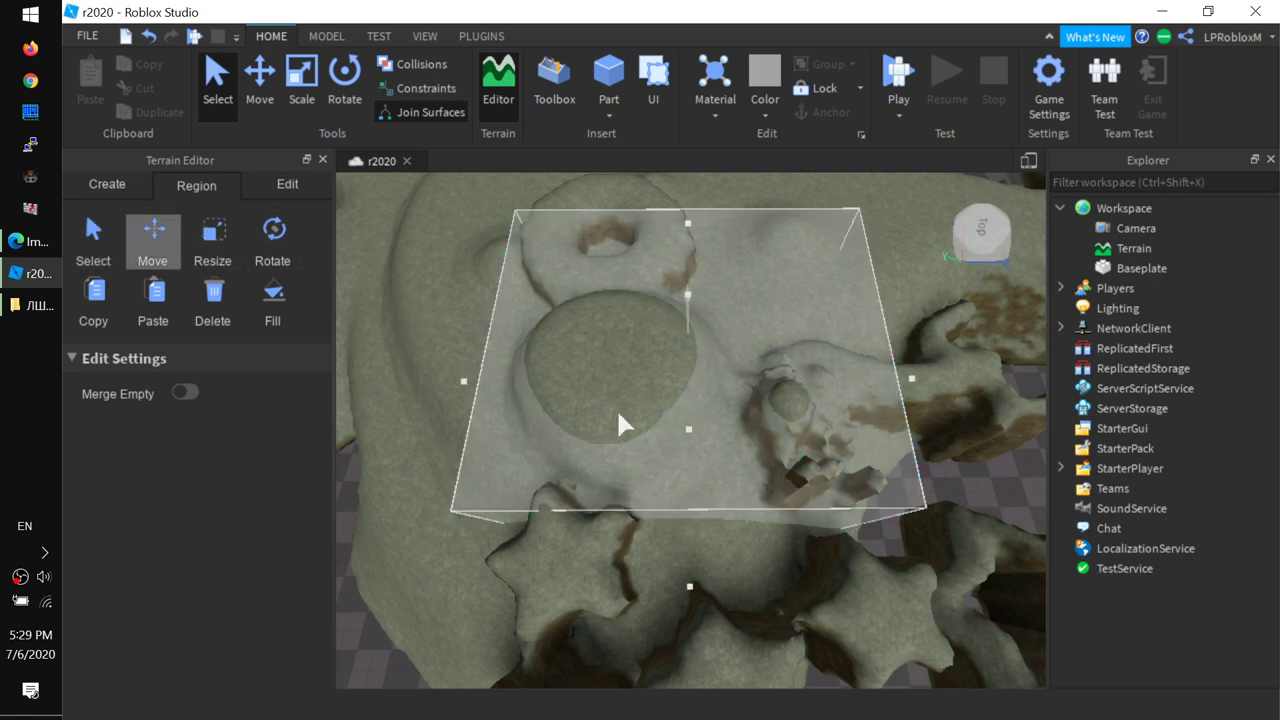
{"action": "scroll", "coordinate": [706, 420], "scroll_direction": "down", "scroll_amount": 4}
{"action": "scroll", "coordinate": [842, 378], "scroll_direction": "up", "scroll_amount": 6}
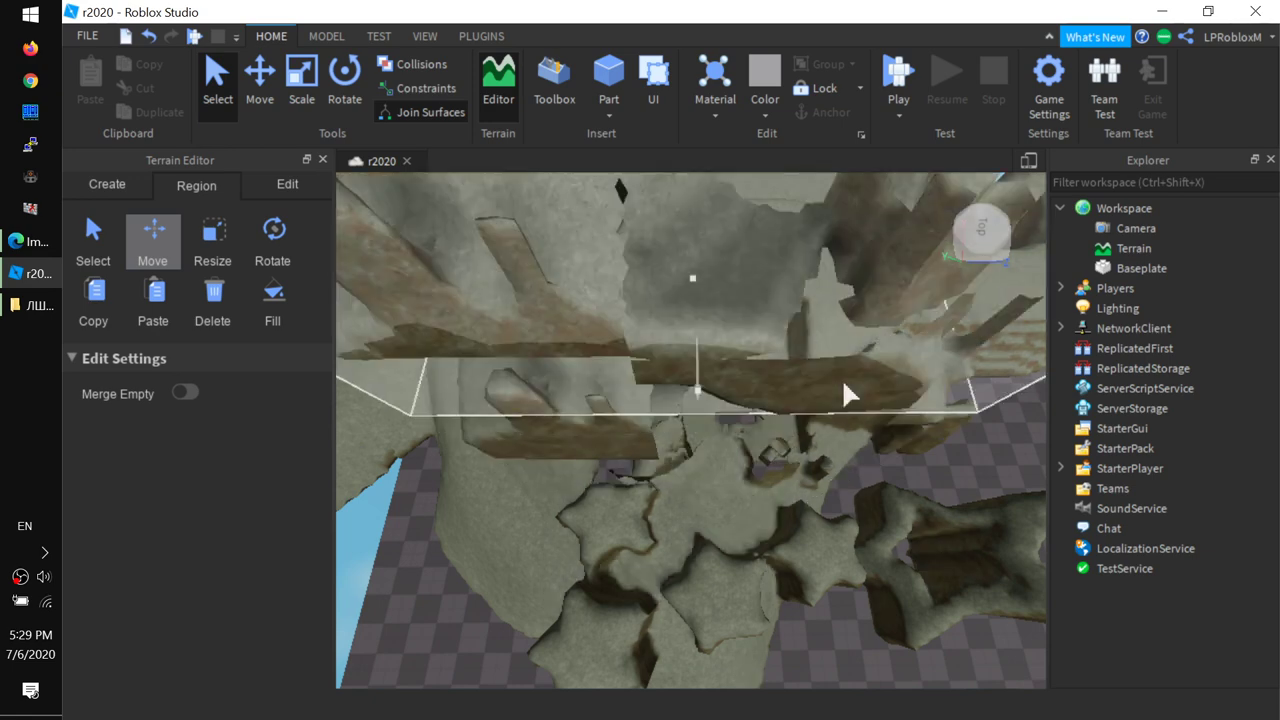
{"action": "left_click_drag", "start_coordinate": [793, 455], "coordinate": [797, 437]}
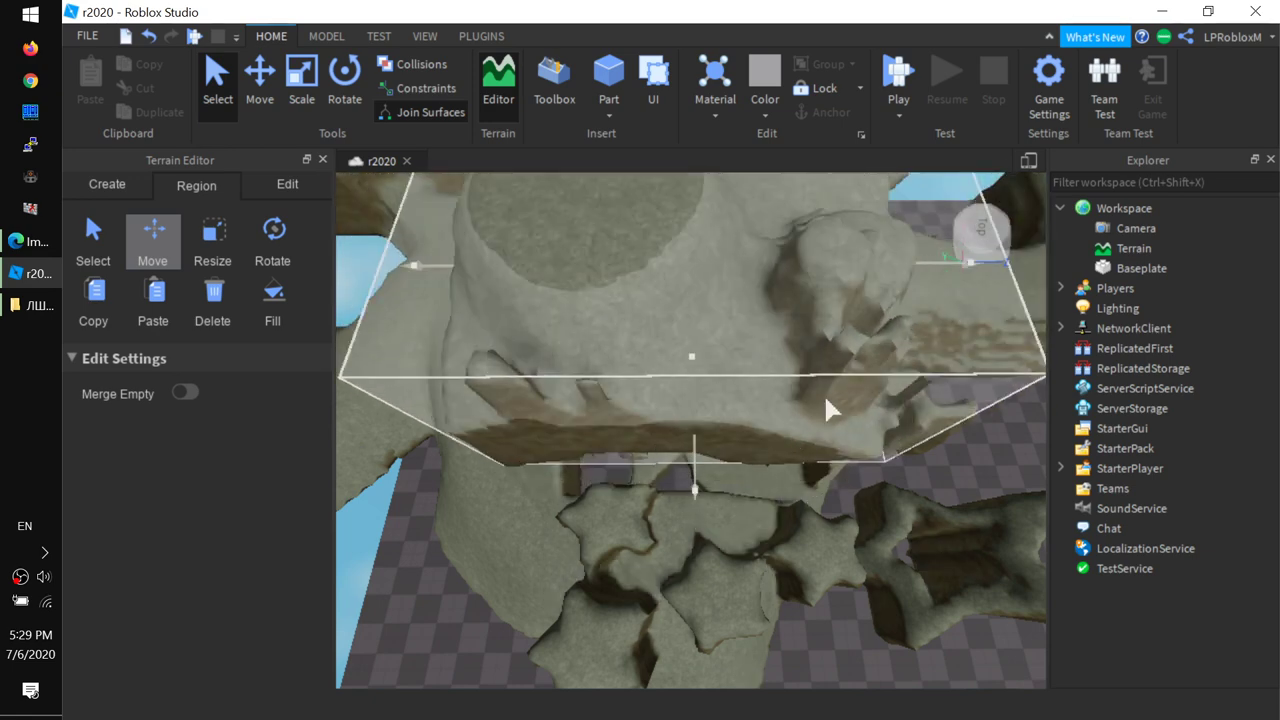
{"action": "scroll", "coordinate": [750, 480], "scroll_direction": "down", "scroll_amount": 5}
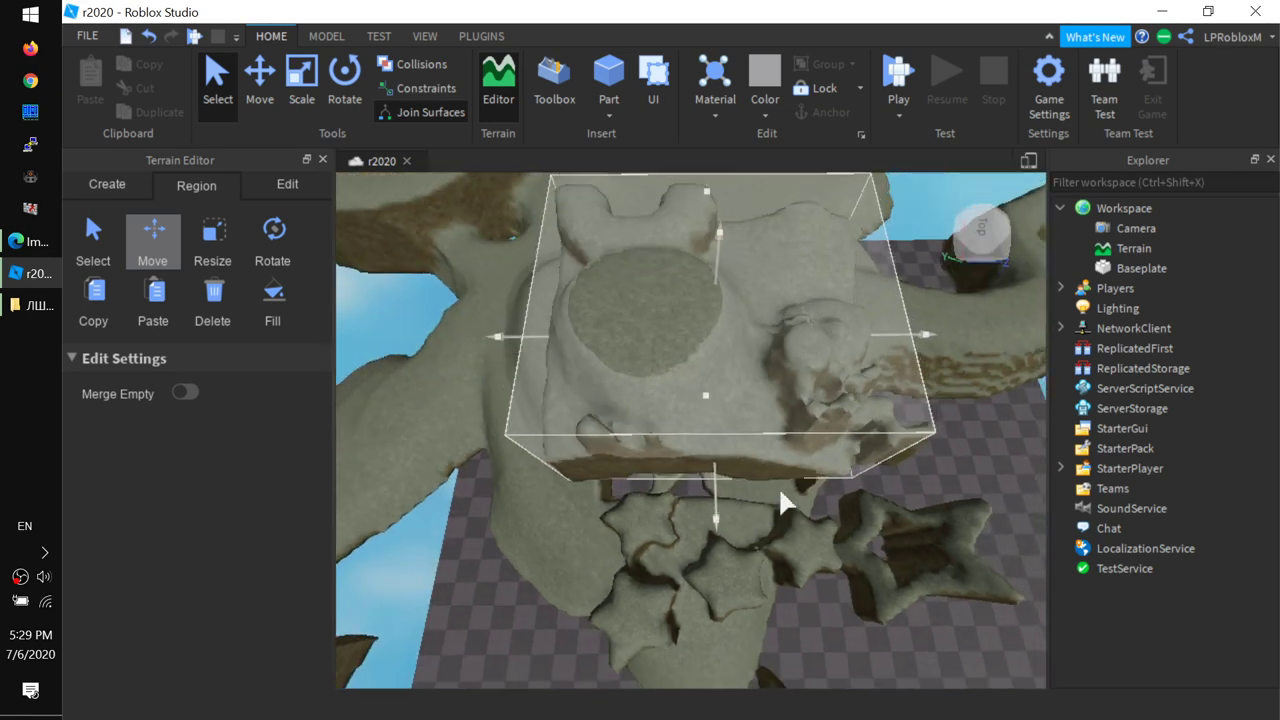
{"action": "mouse_move", "coordinate": [925, 345]}
{"action": "left_mouse_down"}
{"action": "mouse_move", "coordinate": [1070, 348]}
{"action": "mouse_move", "coordinate": [630, 338]}
{"action": "mouse_move", "coordinate": [1026, 359]}
{"action": "mouse_move", "coordinate": [915, 340]}
{"action": "left_mouse_up"}
{"action": "key", "text": "ctrl+z"}
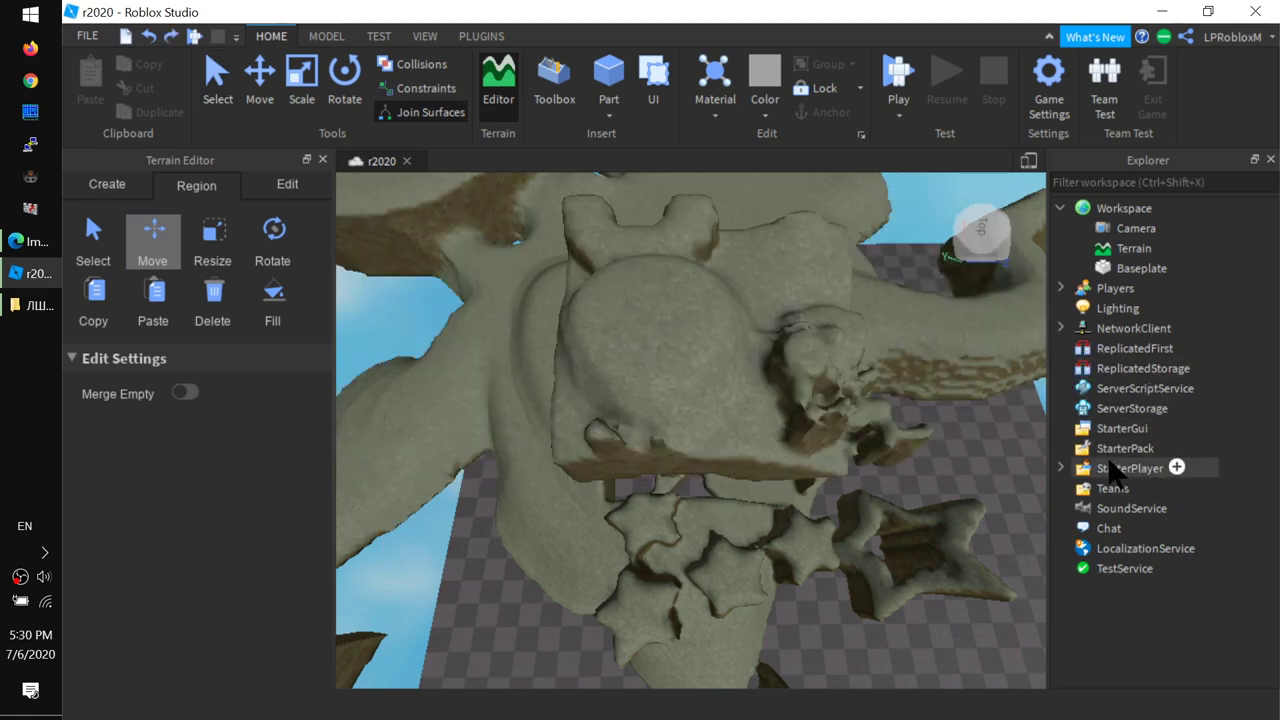
Step: Select a wider terrain region around the ring, dome and neighbouring stars, and extend the selection box upward
{"action": "left_click", "coordinate": [212, 236]}
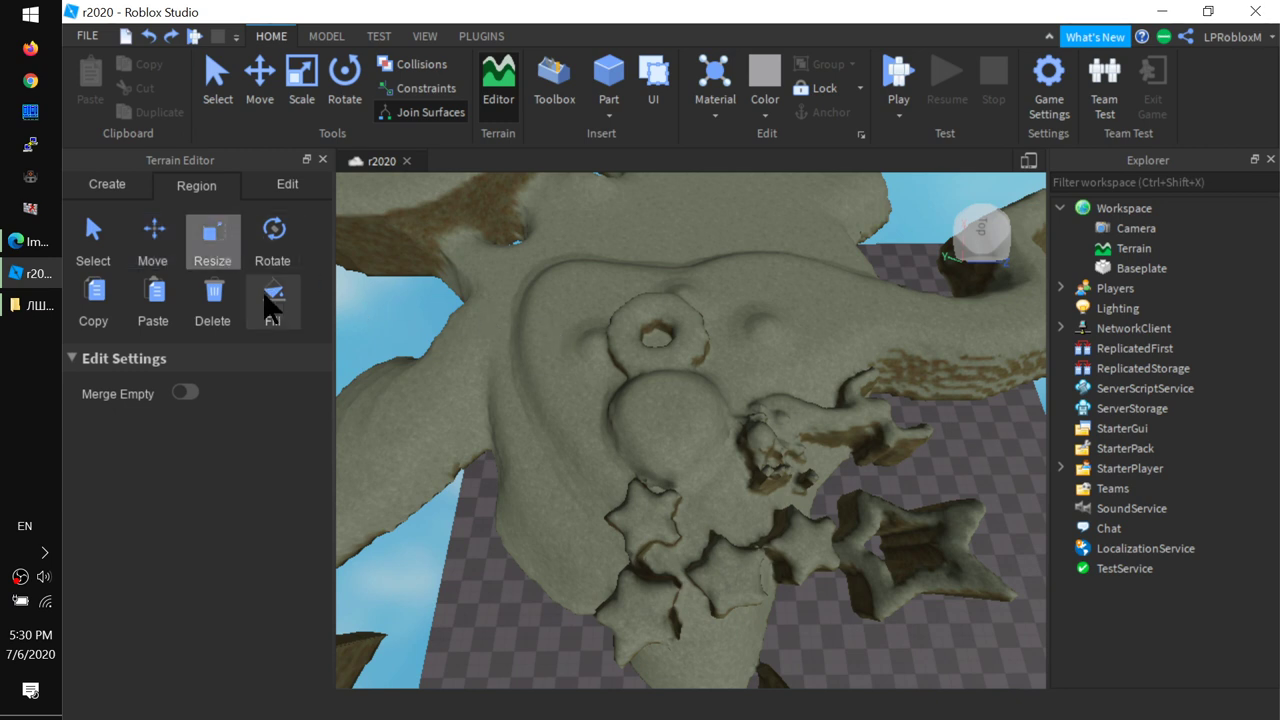
{"action": "left_click", "coordinate": [93, 238]}
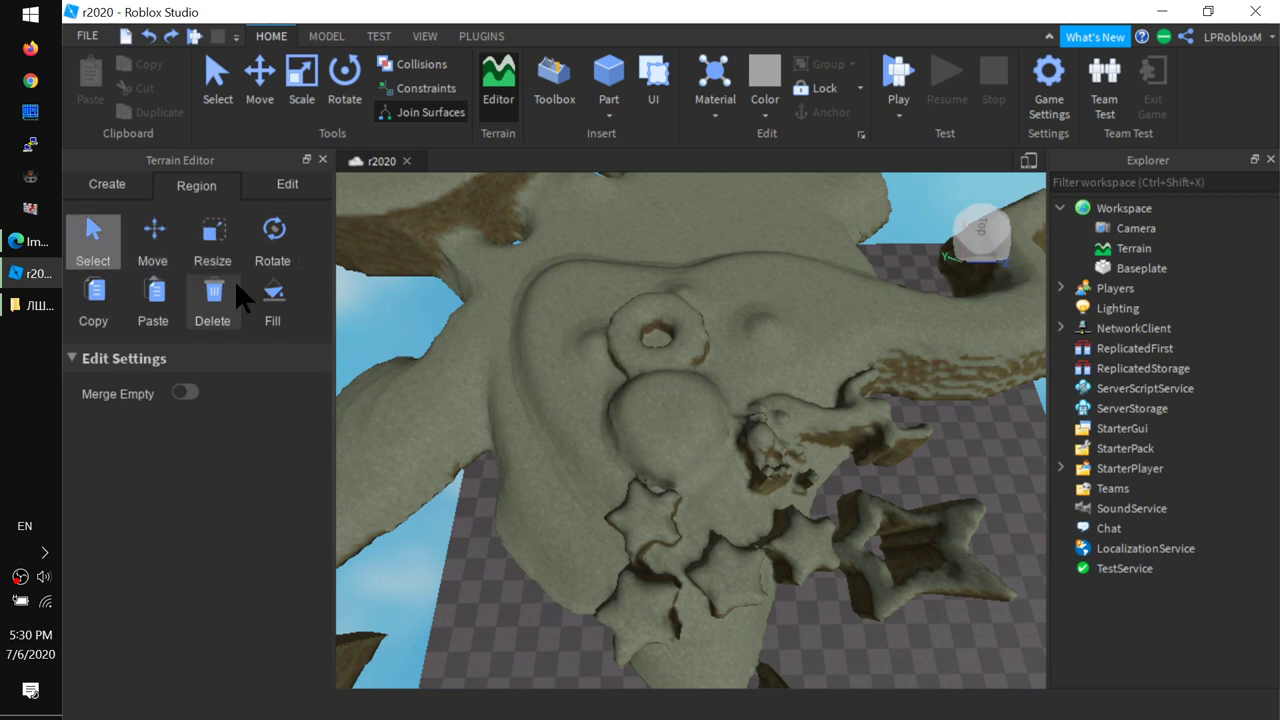
{"action": "left_click_drag", "start_coordinate": [569, 309], "coordinate": [902, 564]}
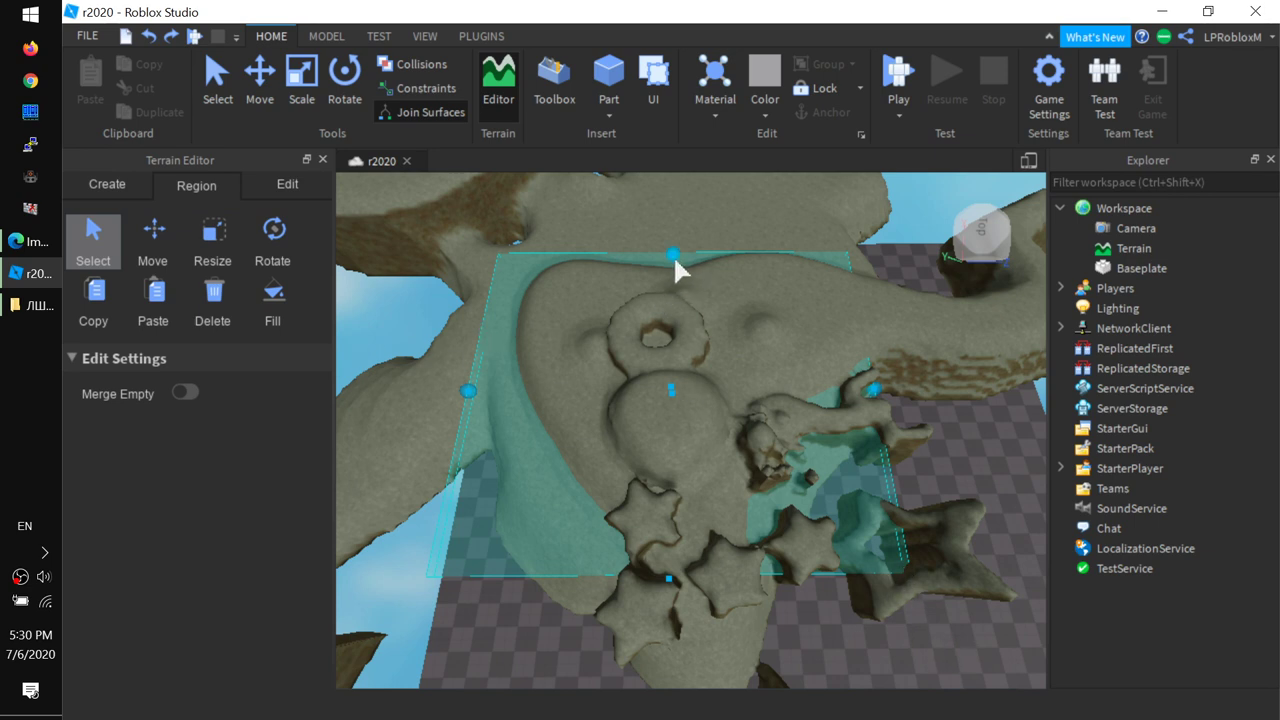
{"action": "left_click_drag", "start_coordinate": [672, 397], "coordinate": [680, 352]}
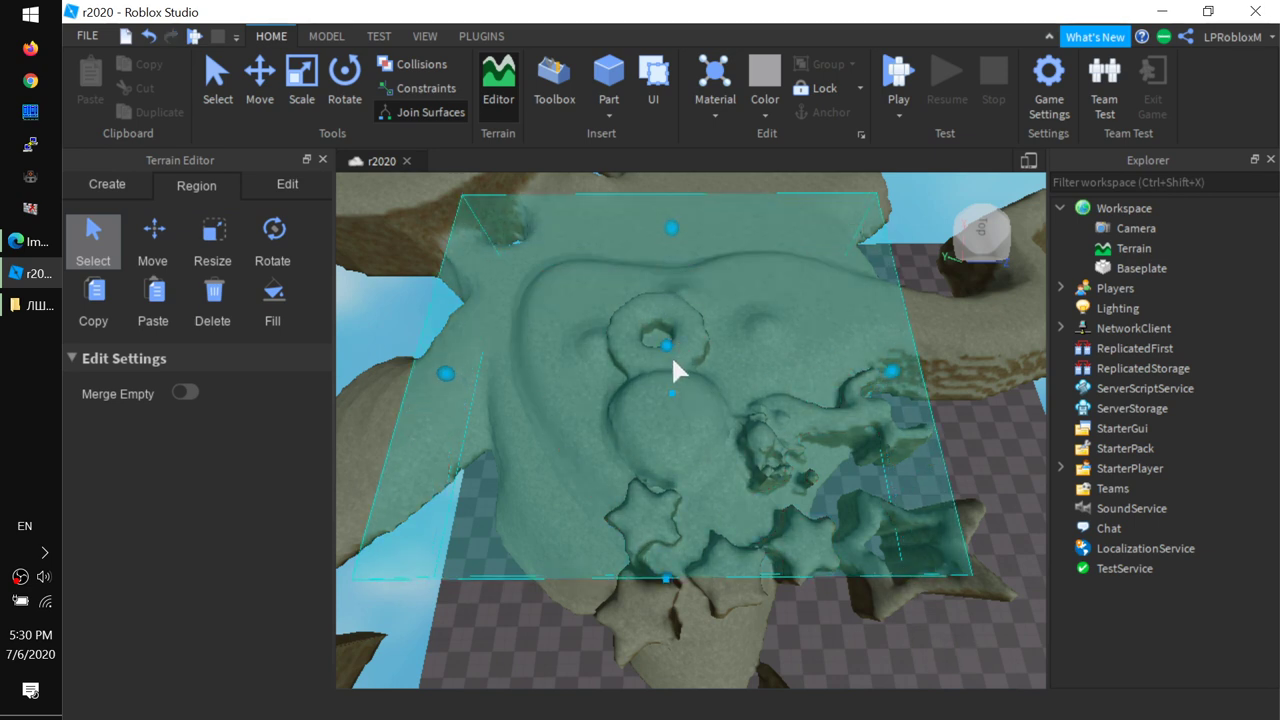
Step: Compress the selected terrain region sideways into a narrow strip with the region Resize tool
{"action": "left_click", "coordinate": [220, 237]}
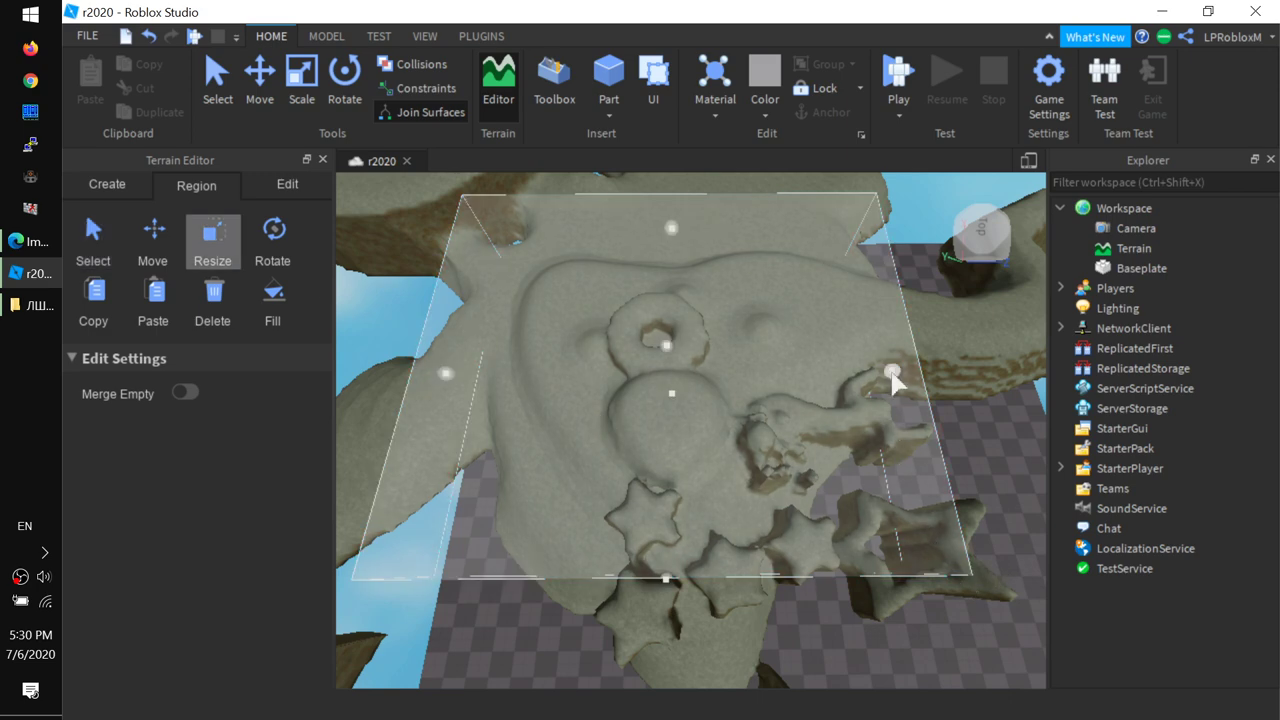
{"action": "left_click_drag", "start_coordinate": [846, 366], "coordinate": [603, 374]}
{"action": "right_click_drag", "start_coordinate": [586, 634], "coordinate": [586, 634]}
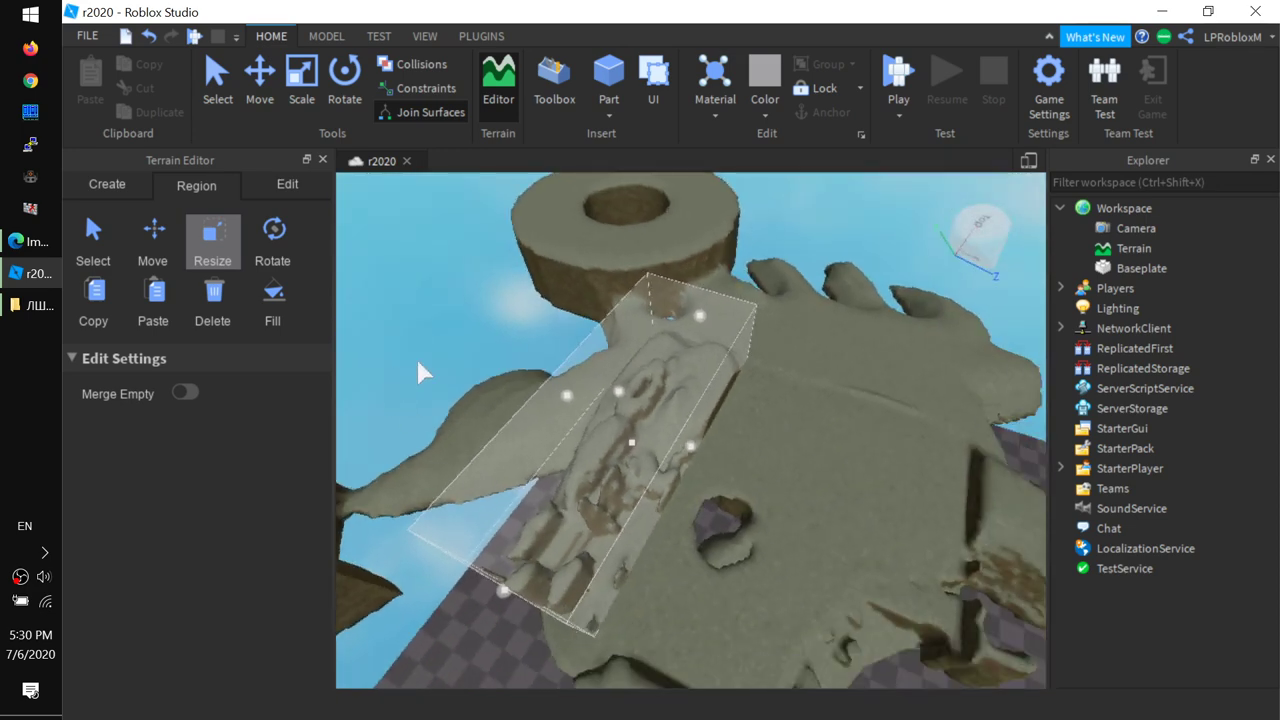
Step: Select the terrain region from the ring down to the hollow star, and increase the selection's height to enclose the terrain
{"action": "right_click_drag", "start_coordinate": [748, 490], "coordinate": [791, 634]}
{"action": "left_click", "coordinate": [93, 238]}
{"action": "left_click_drag", "start_coordinate": [557, 300], "coordinate": [937, 590]}
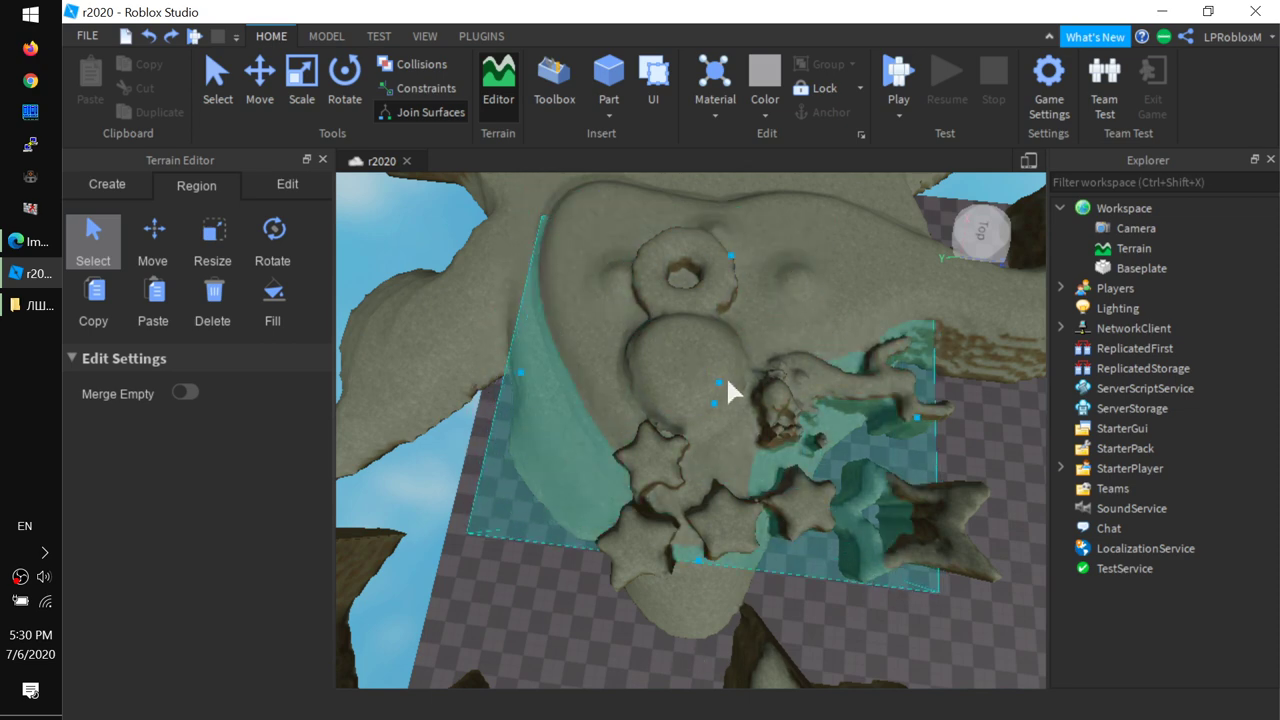
{"action": "left_click_drag", "start_coordinate": [718, 380], "coordinate": [729, 343]}
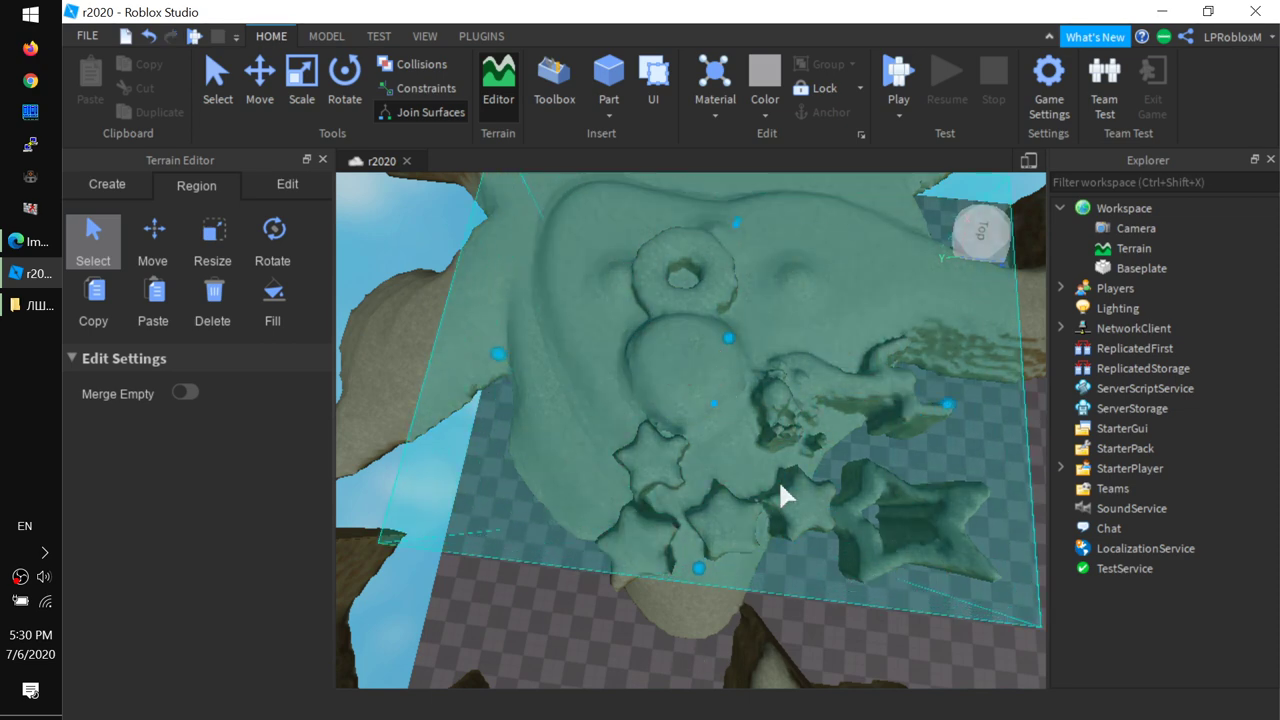
{"action": "mouse_move", "coordinate": [780, 491]}
{"action": "right_mouse_down"}
{"action": "mouse_move", "coordinate": [770, 505]}
{"action": "mouse_move", "coordinate": [768, 490]}
{"action": "right_mouse_up"}
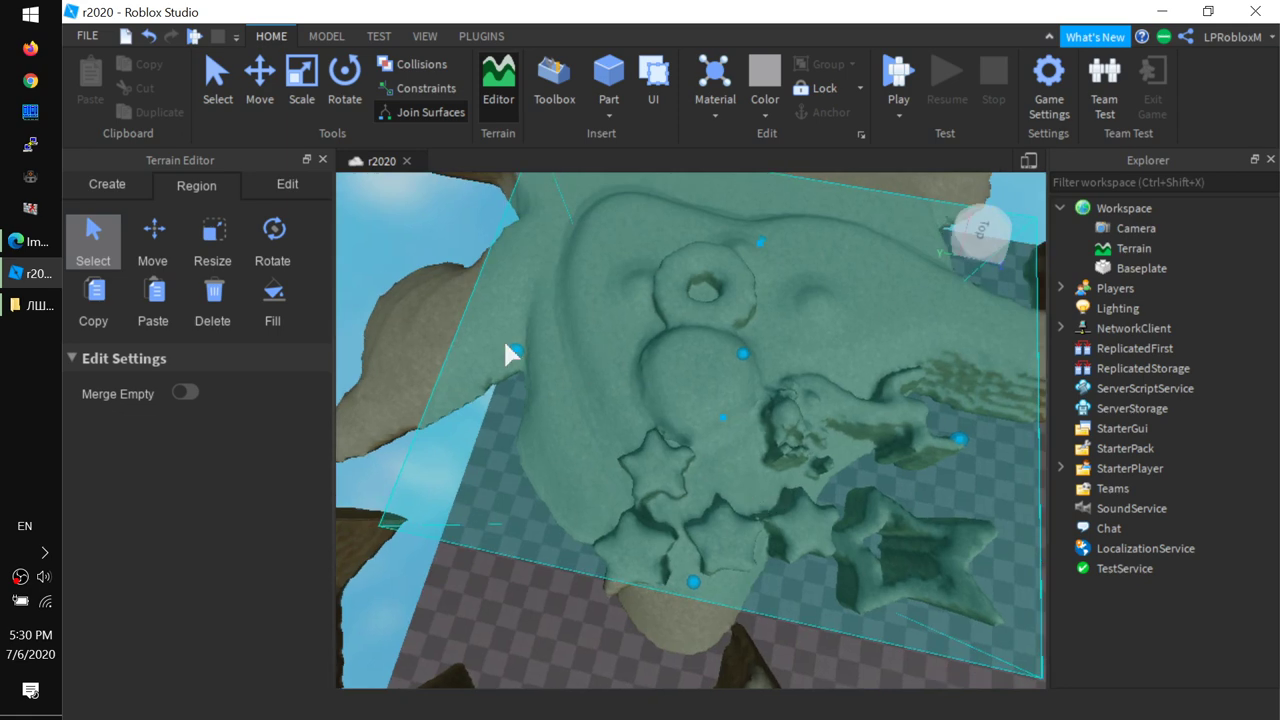
Step: Rotate the selected terrain region about a quarter turn counterclockwise around the vertical axis, and check the snap-to-grid settings
{"action": "left_click", "coordinate": [286, 229]}
{"action": "right_click_drag", "start_coordinate": [713, 478], "coordinate": [780, 268]}
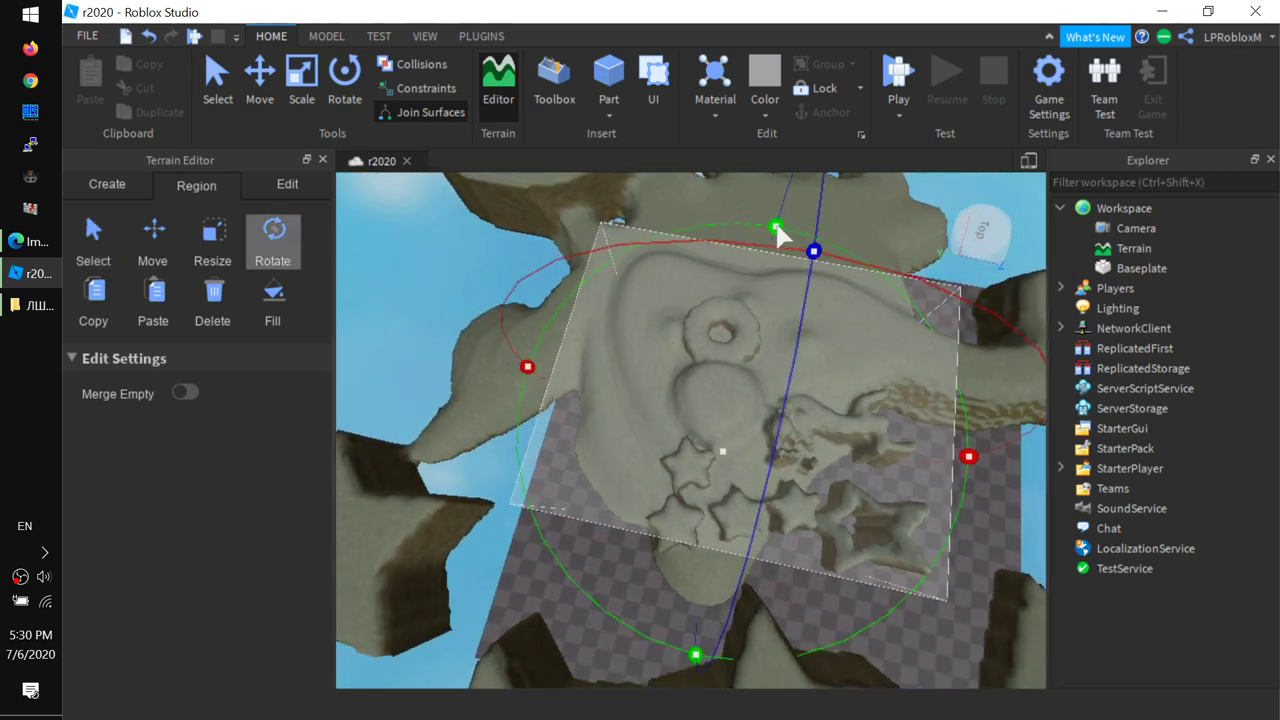
{"action": "left_click_drag", "start_coordinate": [628, 244], "coordinate": [501, 253]}
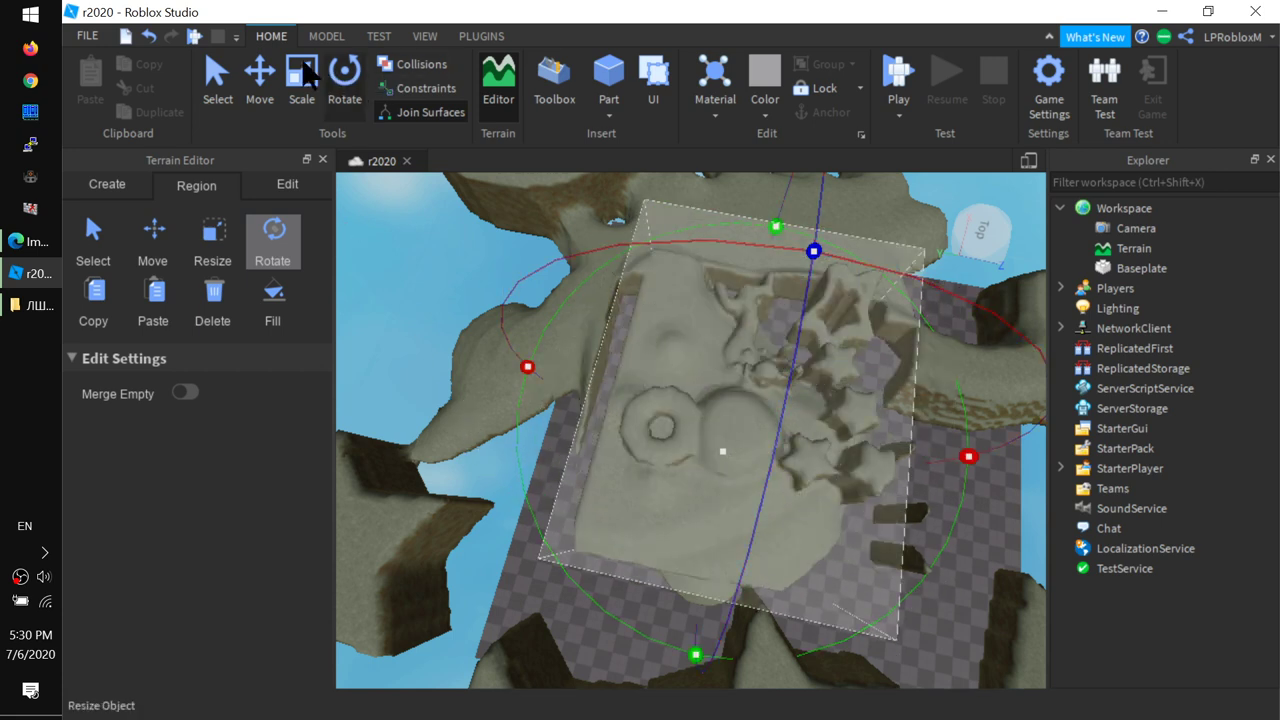
{"action": "left_click", "coordinate": [322, 38]}
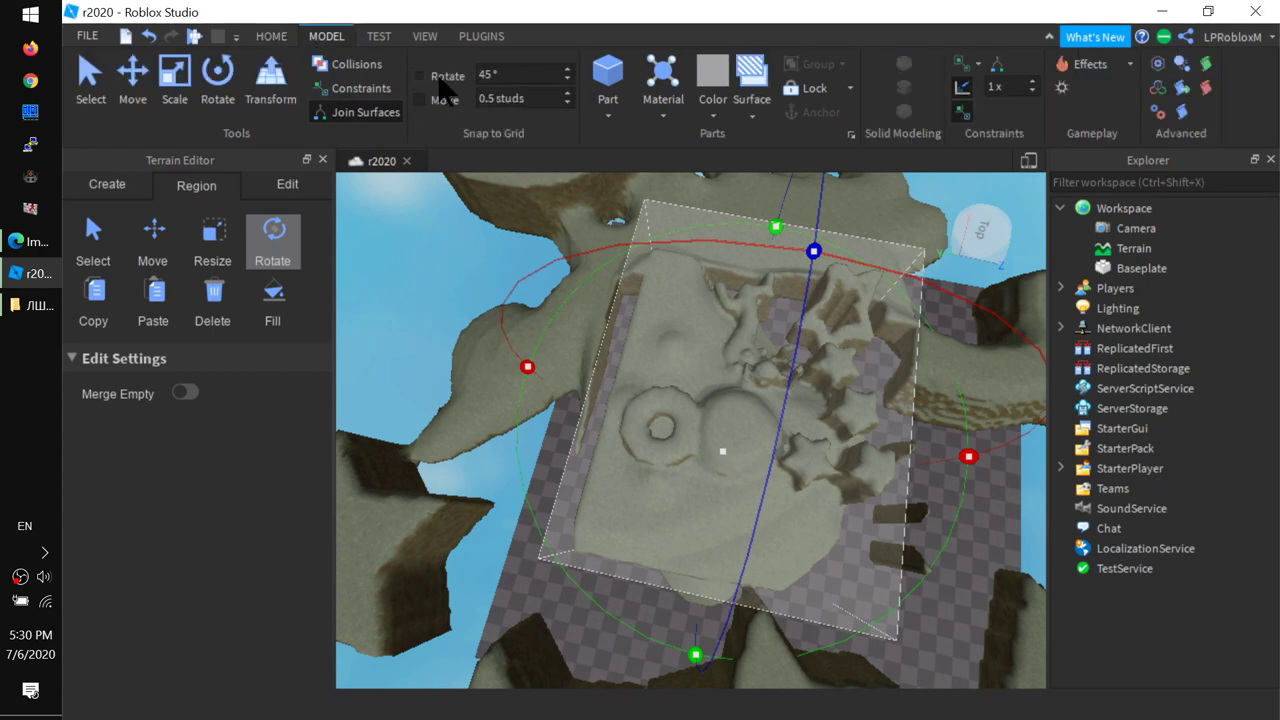
{"action": "left_click", "coordinate": [268, 38]}
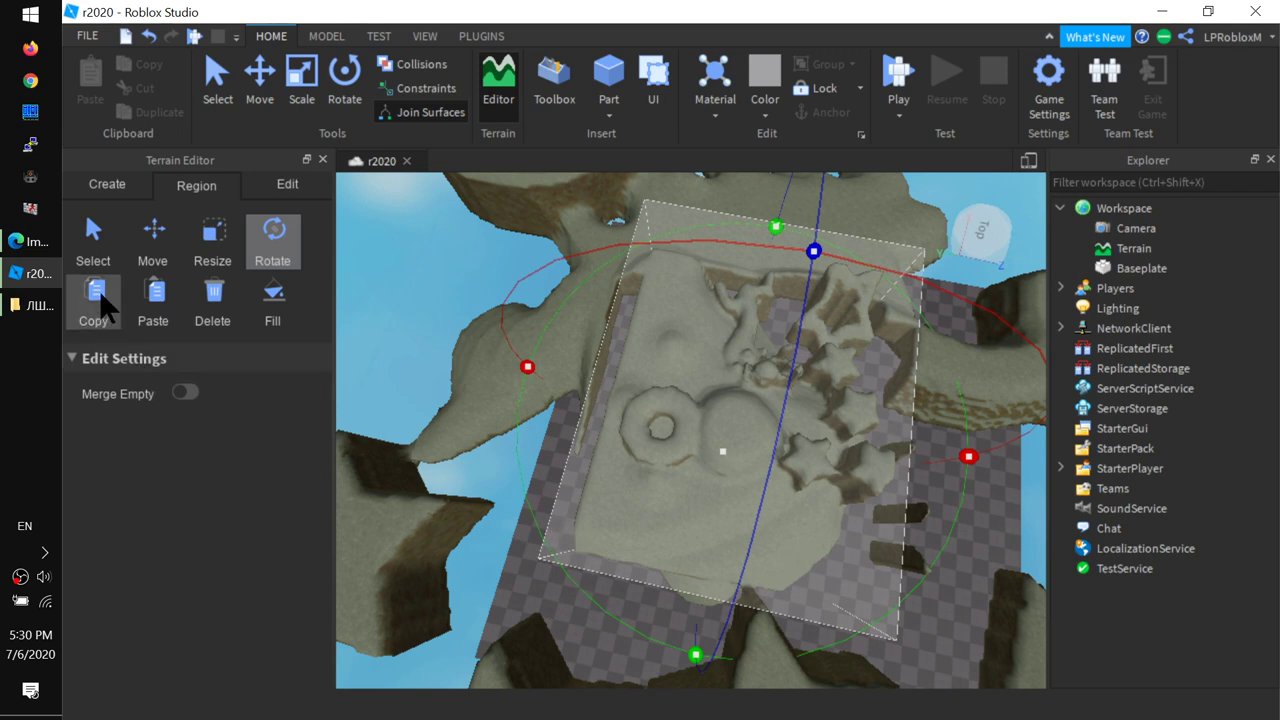
Step: Replace the current selection with a point on the terrain beside the small hole, and paste the copied terrain region there
{"action": "right_click_drag", "start_coordinate": [819, 517], "coordinate": [842, 475]}
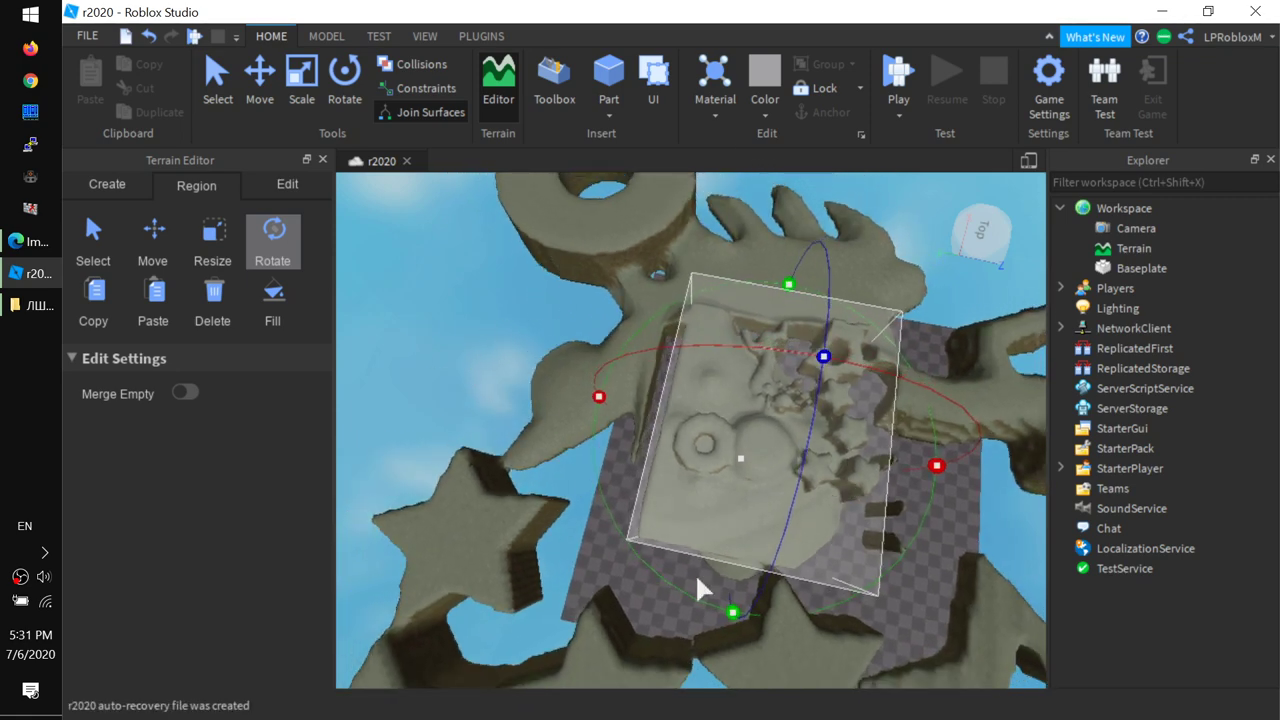
{"action": "left_click", "coordinate": [95, 234]}
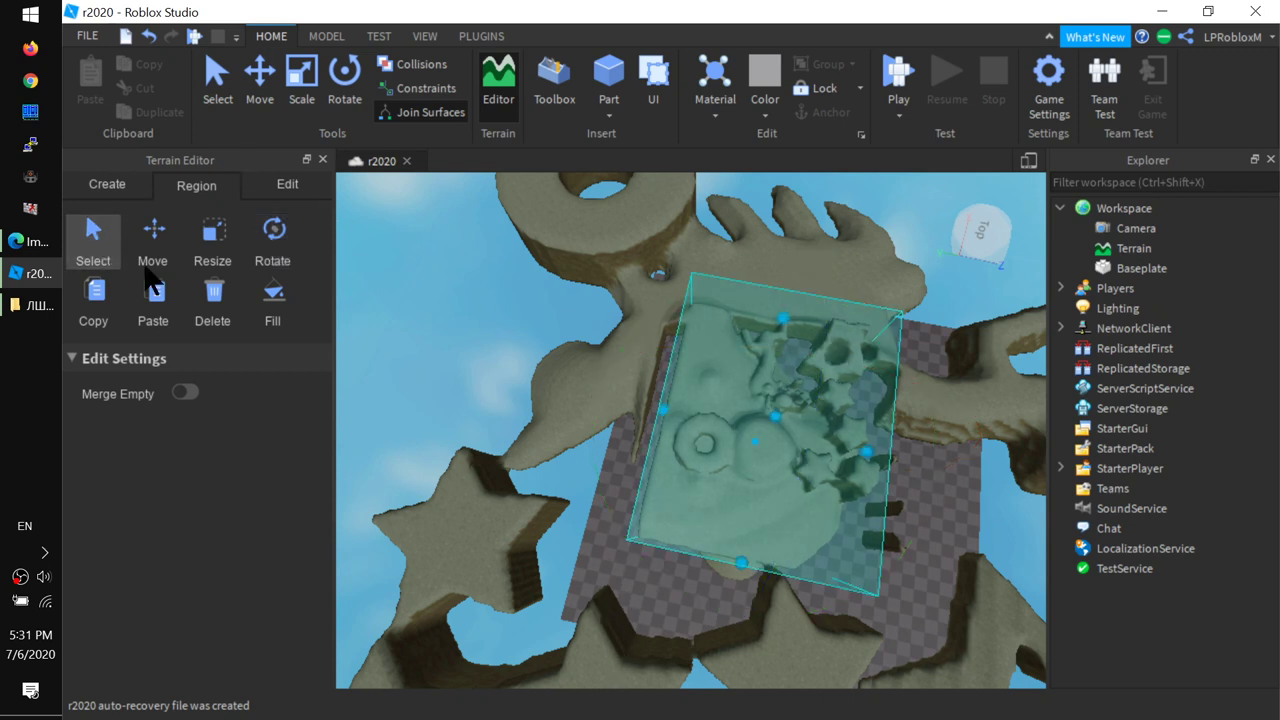
{"action": "left_click", "coordinate": [450, 540]}
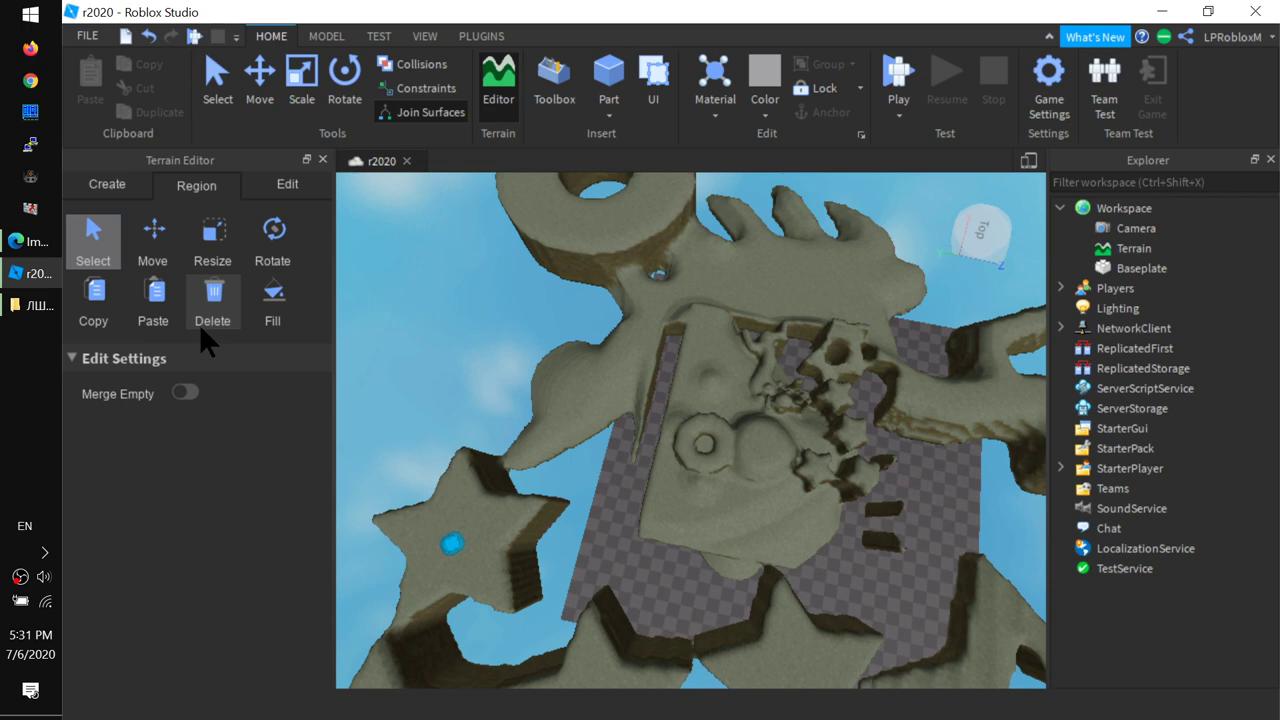
{"action": "left_click", "coordinate": [977, 228]}
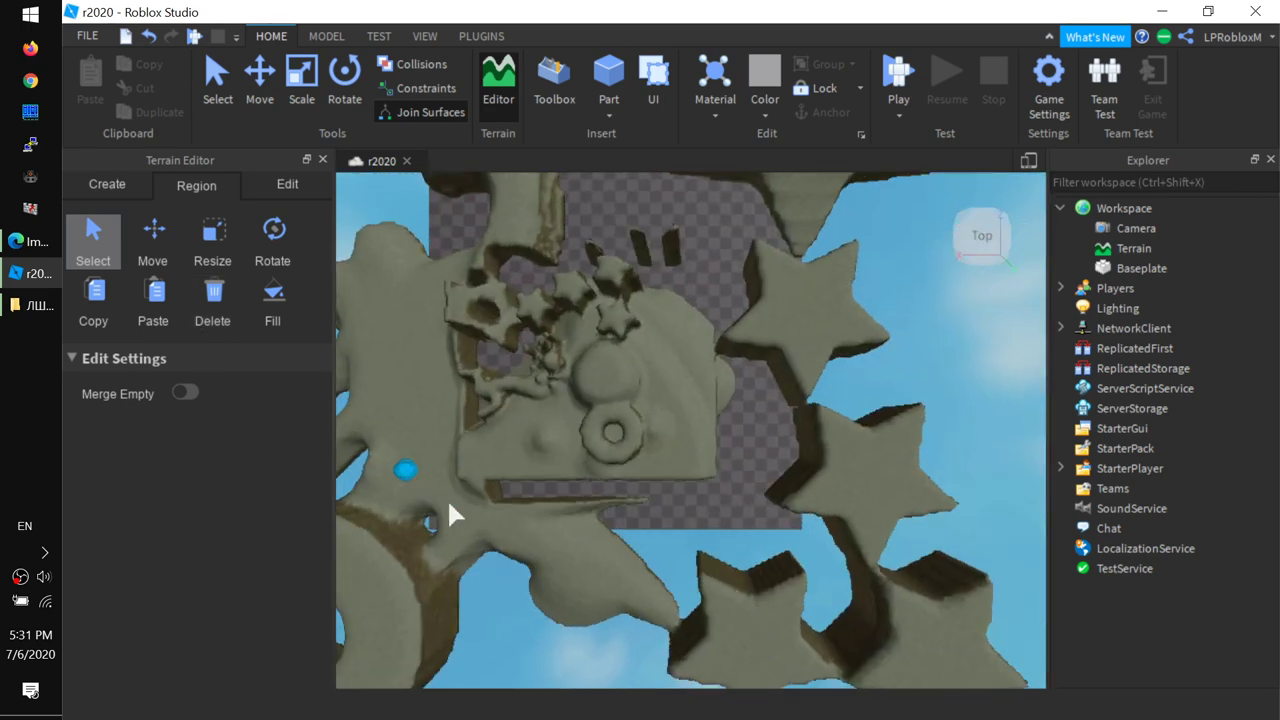
{"action": "left_click", "coordinate": [160, 297]}
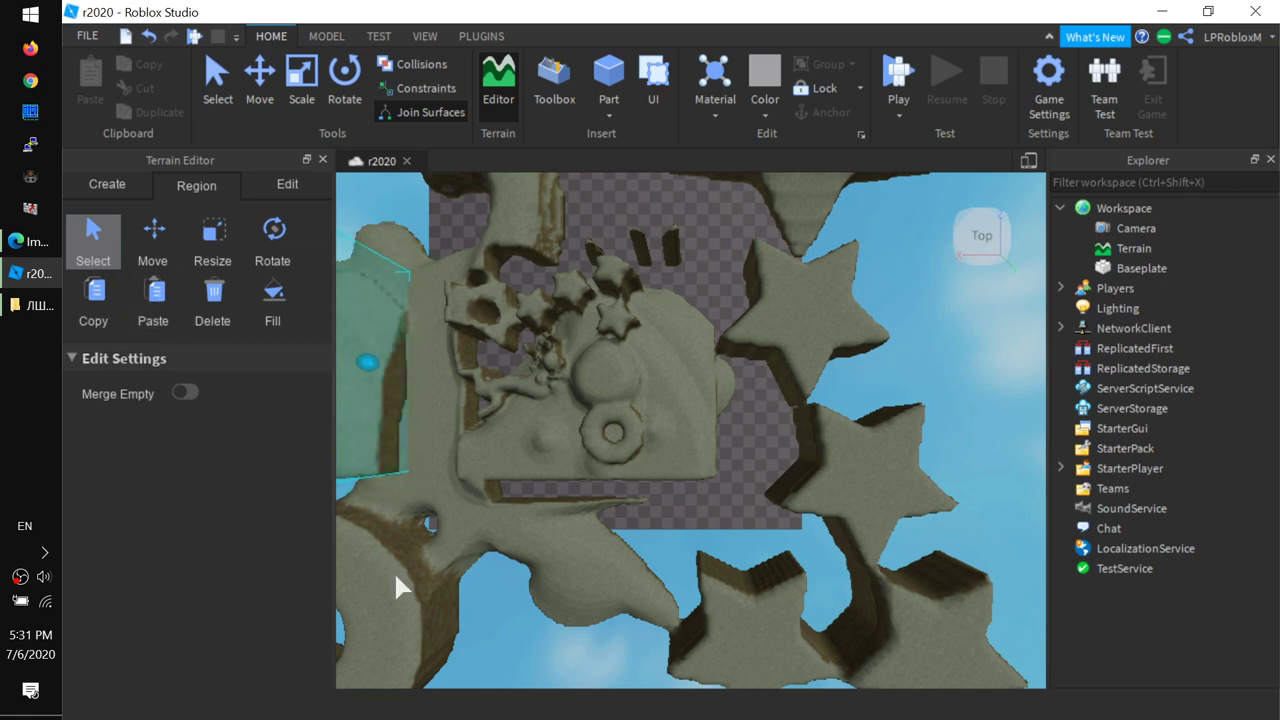
{"action": "right_click_drag", "start_coordinate": [394, 571], "coordinate": [443, 400]}
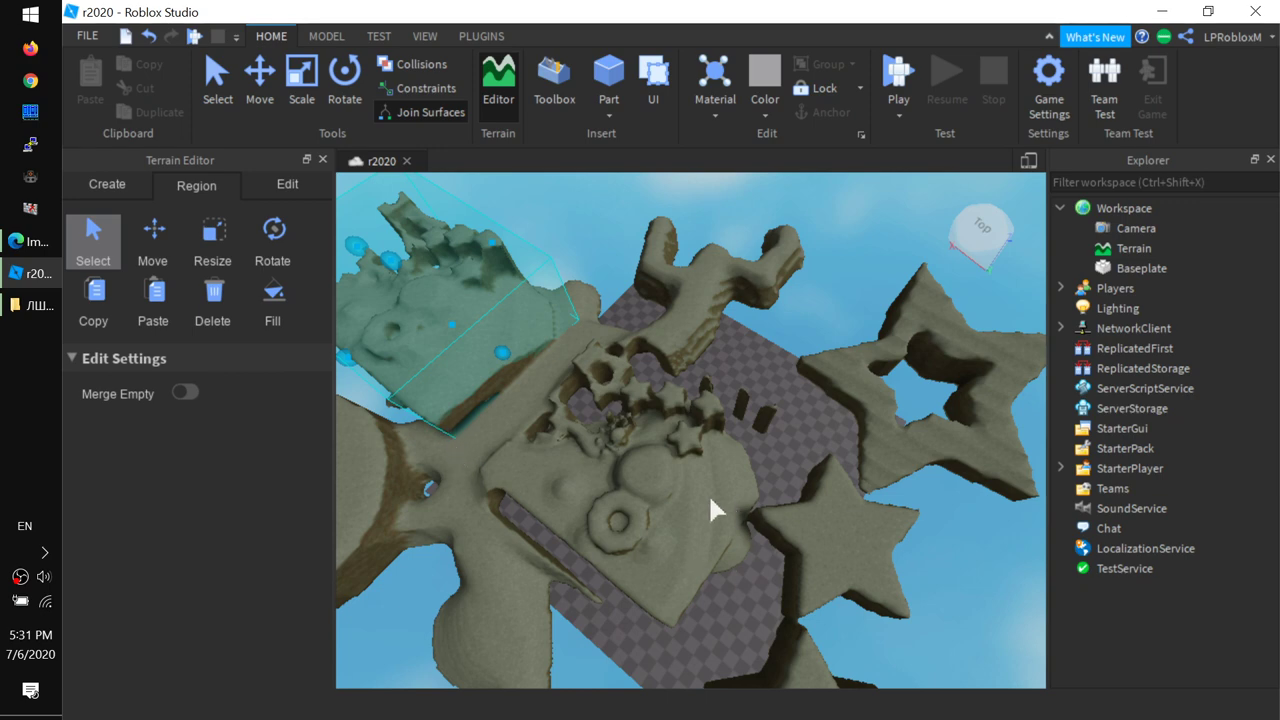
Step: Pick a point on the solid star beside the baseplate and paste another copy of the terrain region there
{"action": "left_click", "coordinate": [832, 537]}
{"action": "right_click_drag", "start_coordinate": [686, 540], "coordinate": [749, 357]}
{"action": "right_click_drag", "start_coordinate": [700, 450], "coordinate": [778, 462]}
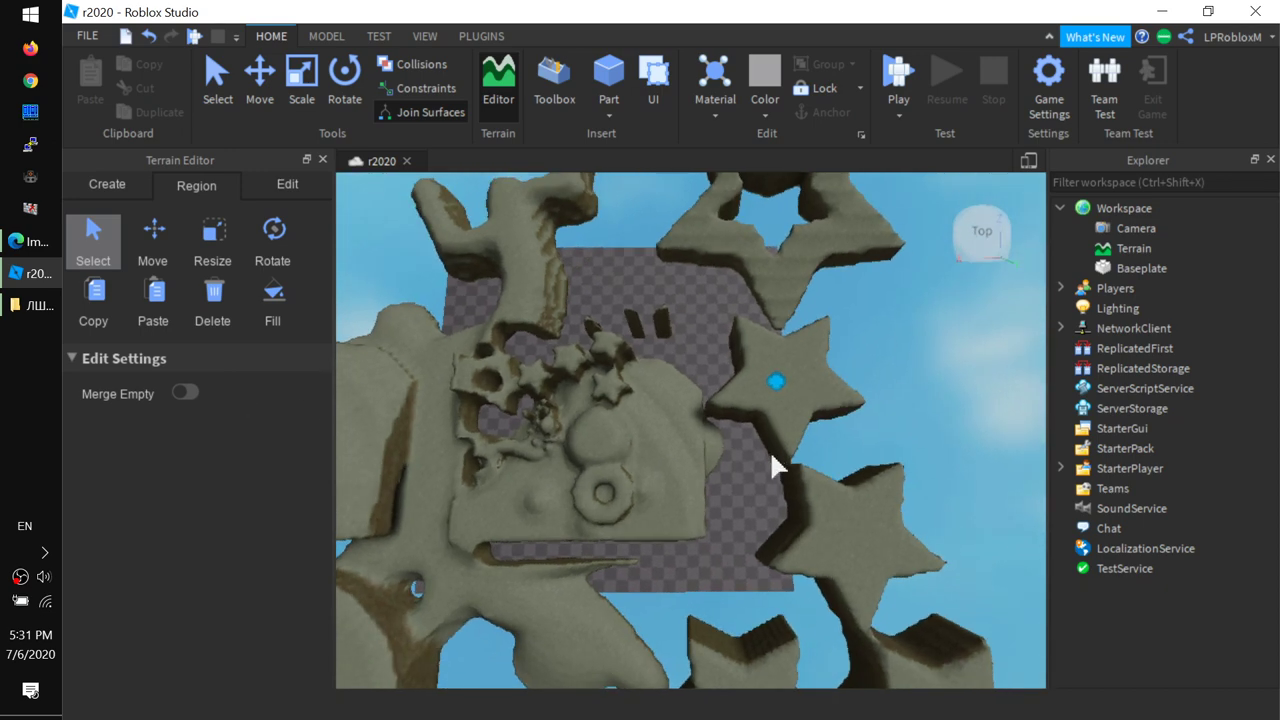
{"action": "left_click", "coordinate": [155, 300]}
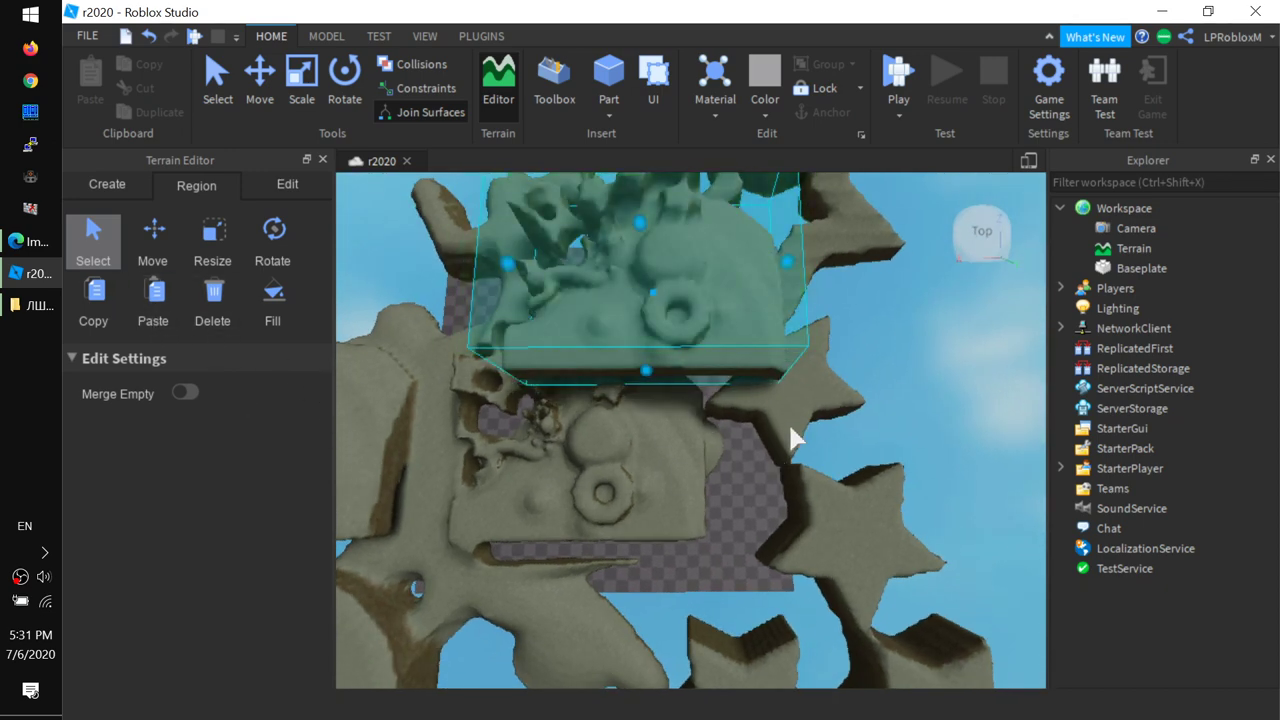
{"action": "right_click_drag", "start_coordinate": [788, 422], "coordinate": [750, 413]}
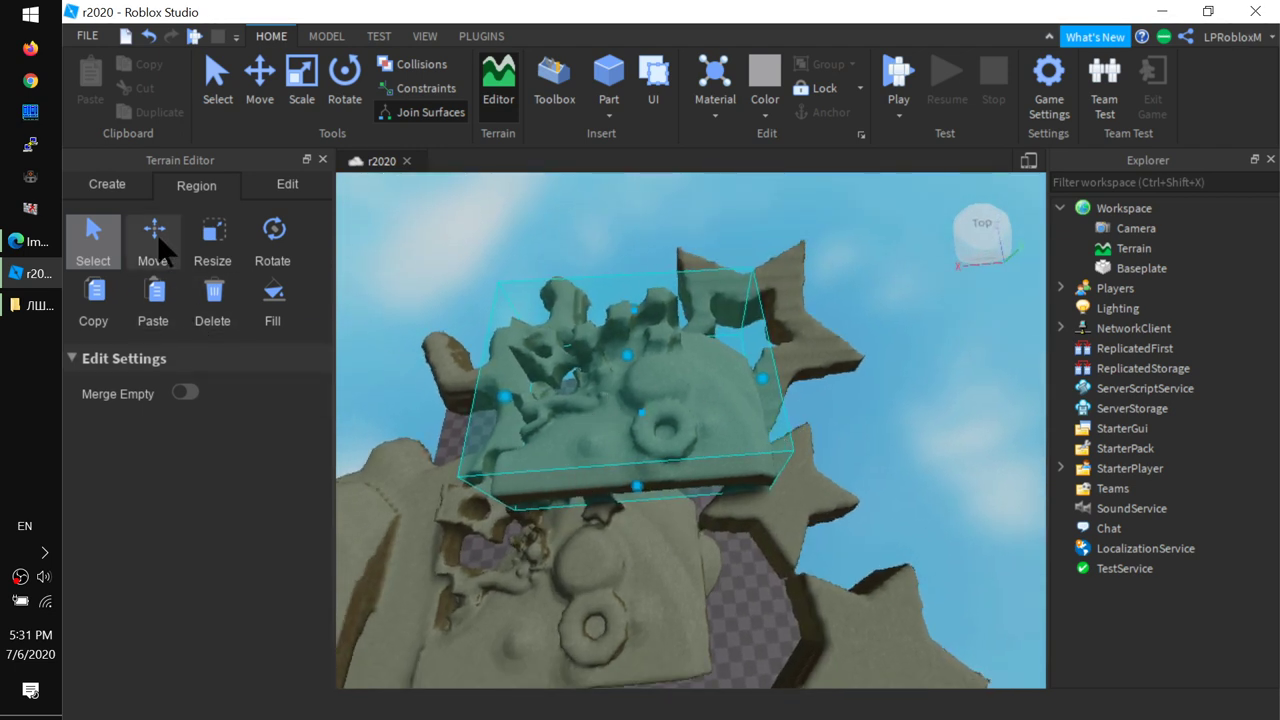
Step: Examine the Add brush's shape, size, pivot and material settings, and return to the selected terrain region
{"action": "left_click", "coordinate": [290, 187]}
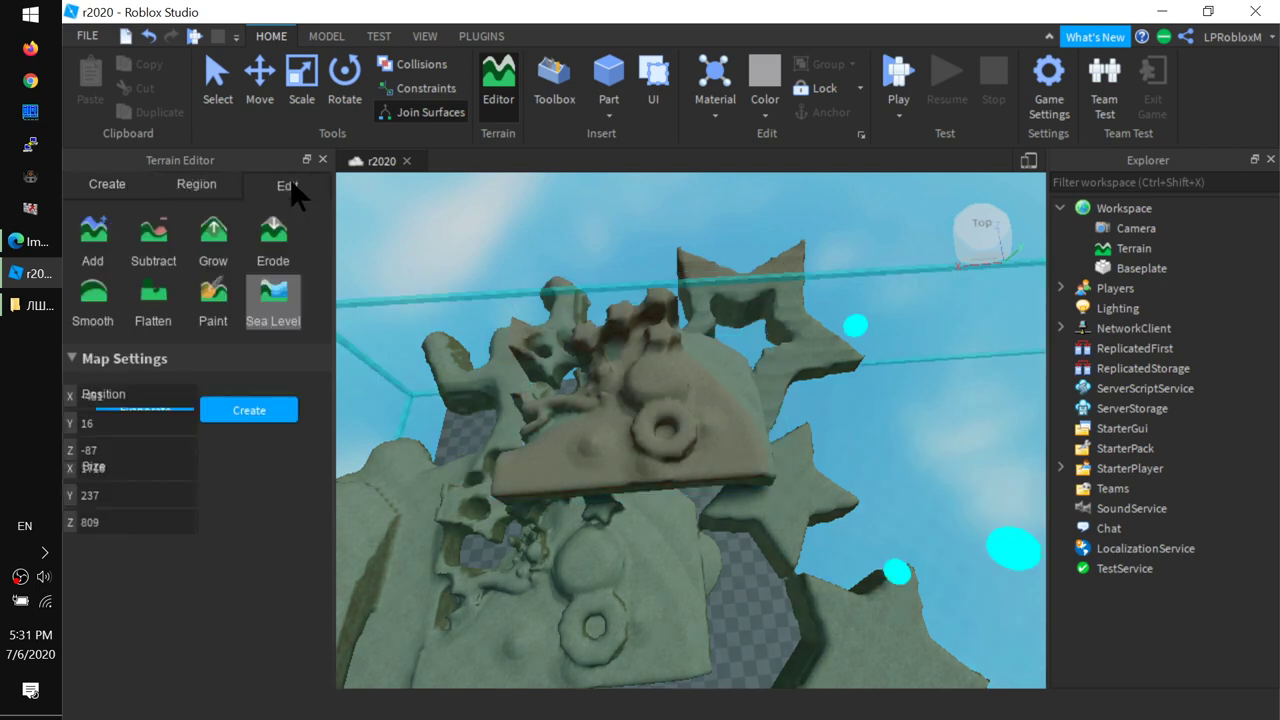
{"action": "left_click", "coordinate": [93, 240]}
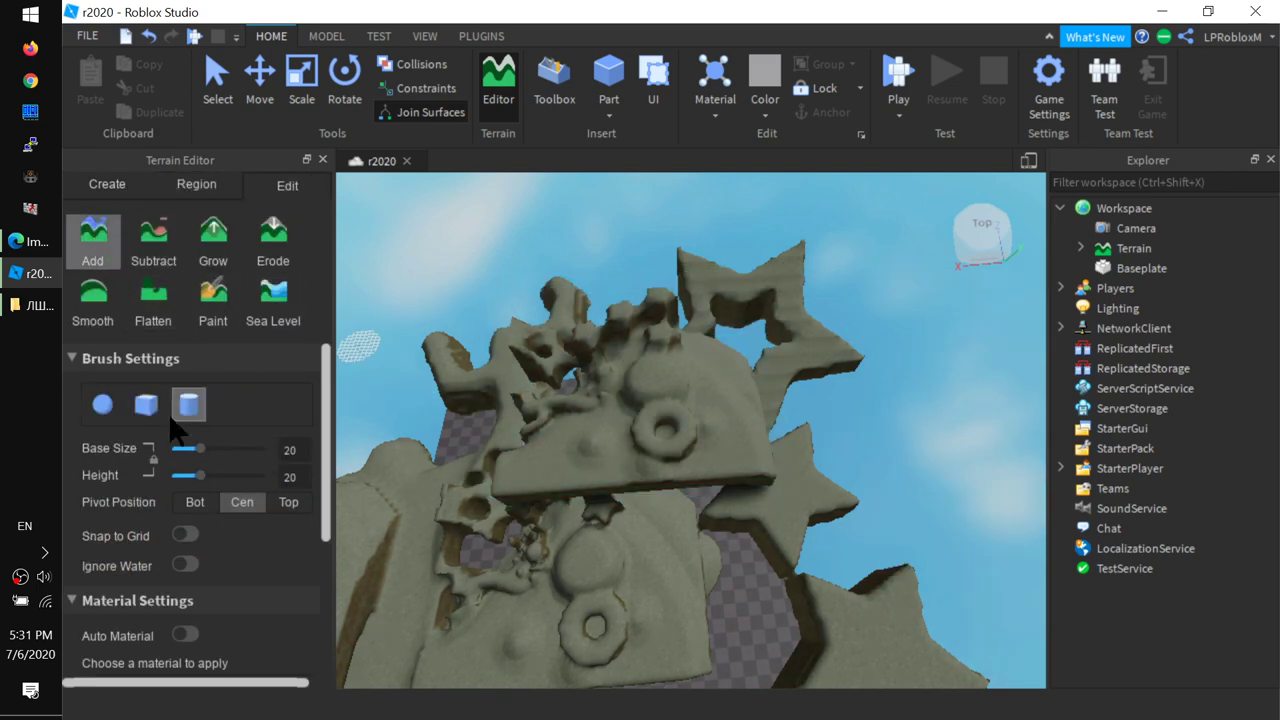
{"action": "scroll", "coordinate": [200, 580], "scroll_direction": "down", "scroll_amount": 3}
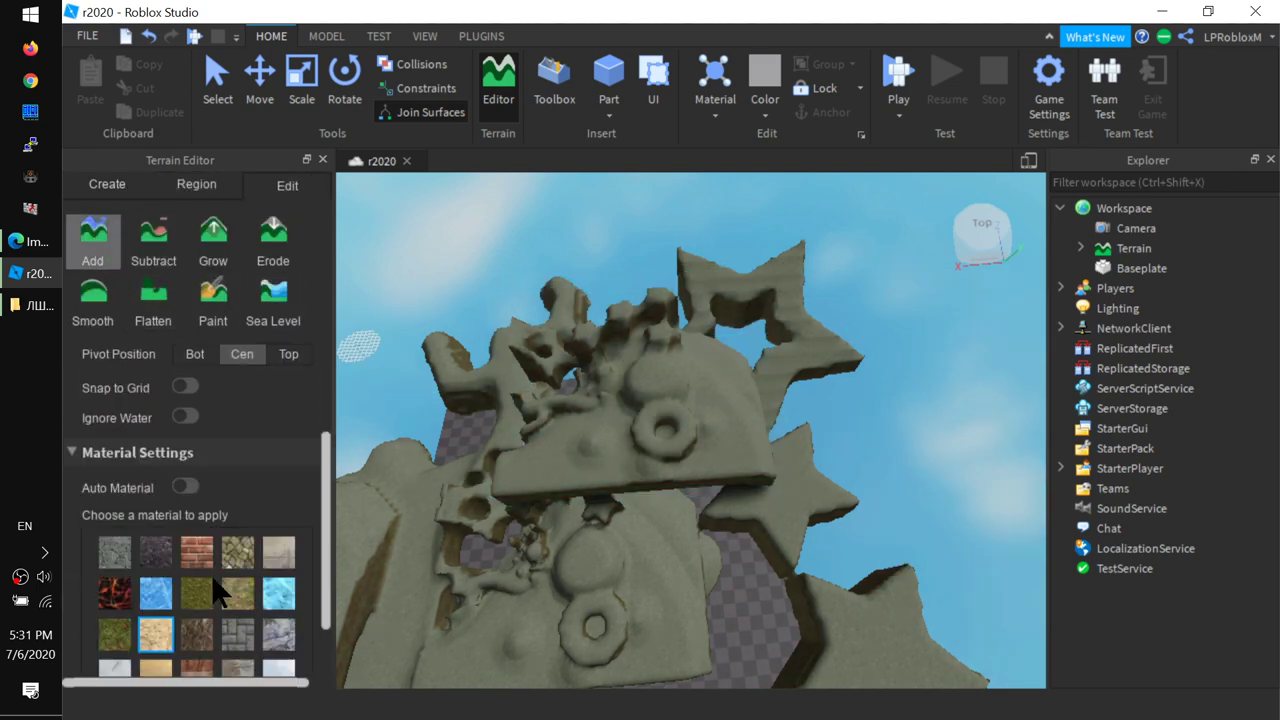
{"action": "scroll", "coordinate": [214, 590], "scroll_direction": "up", "scroll_amount": 3}
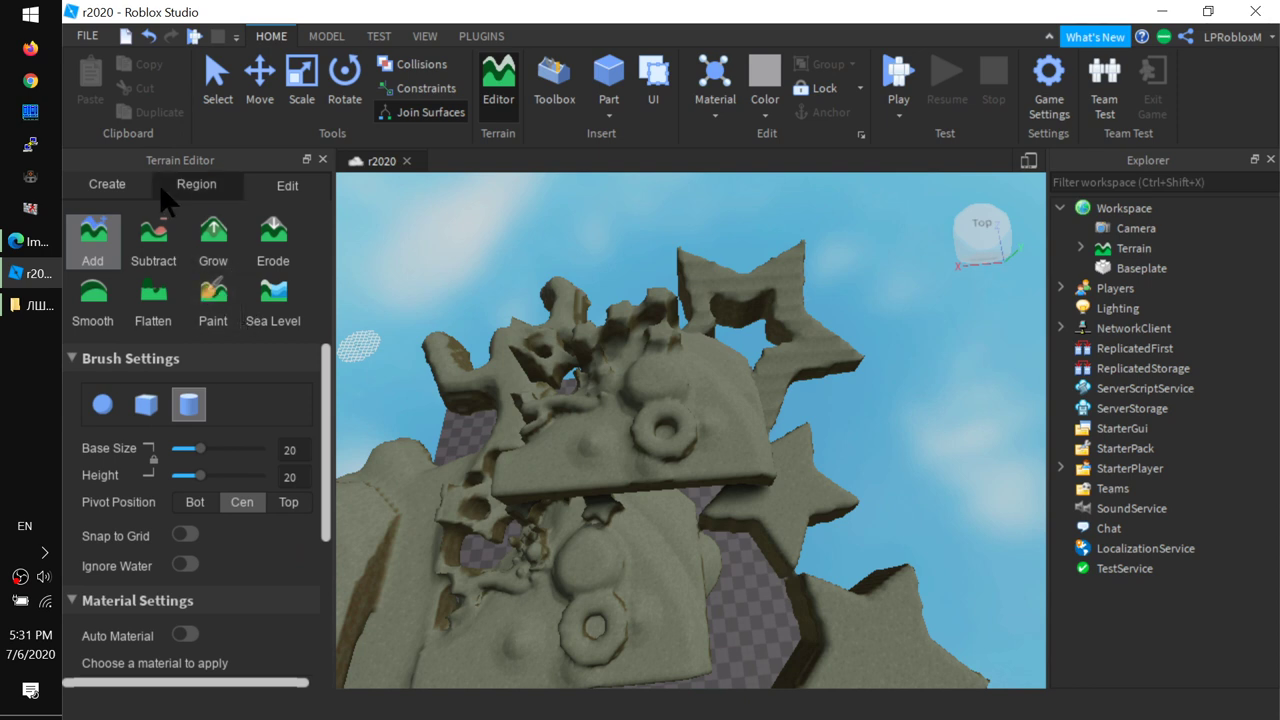
{"action": "left_click", "coordinate": [199, 187]}
{"action": "left_click", "coordinate": [287, 186]}
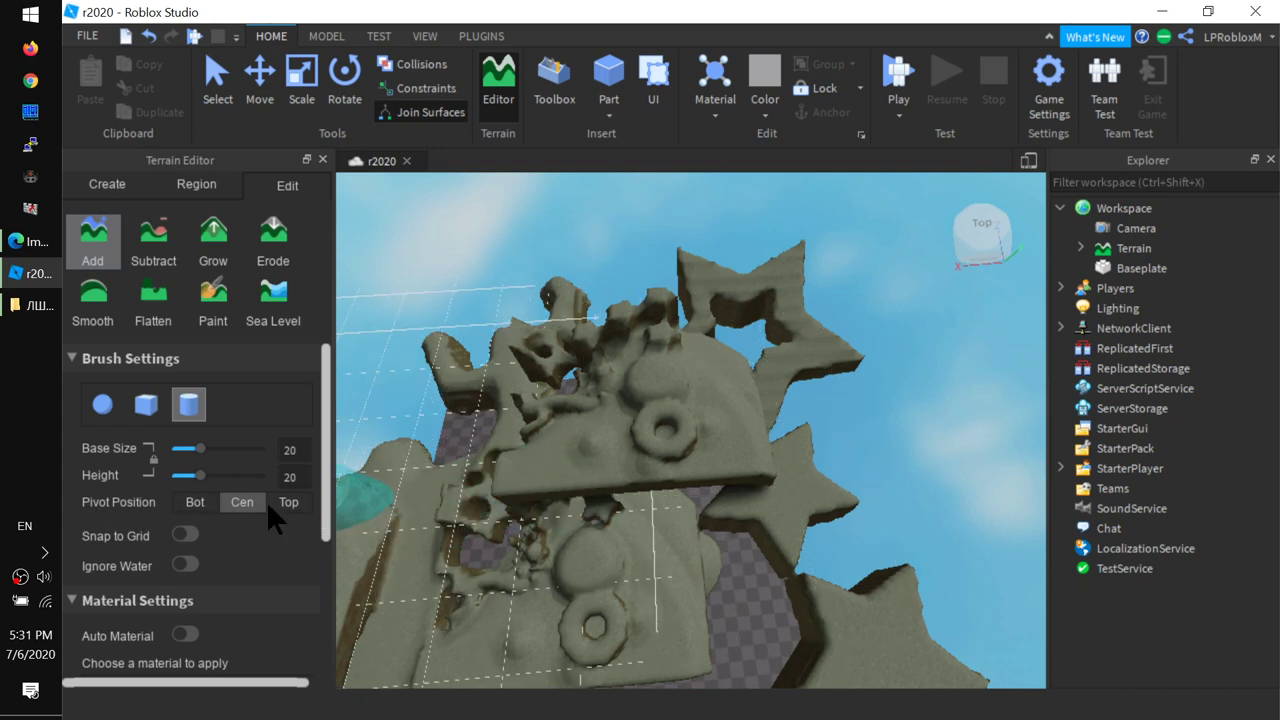
{"action": "left_click", "coordinate": [196, 184]}
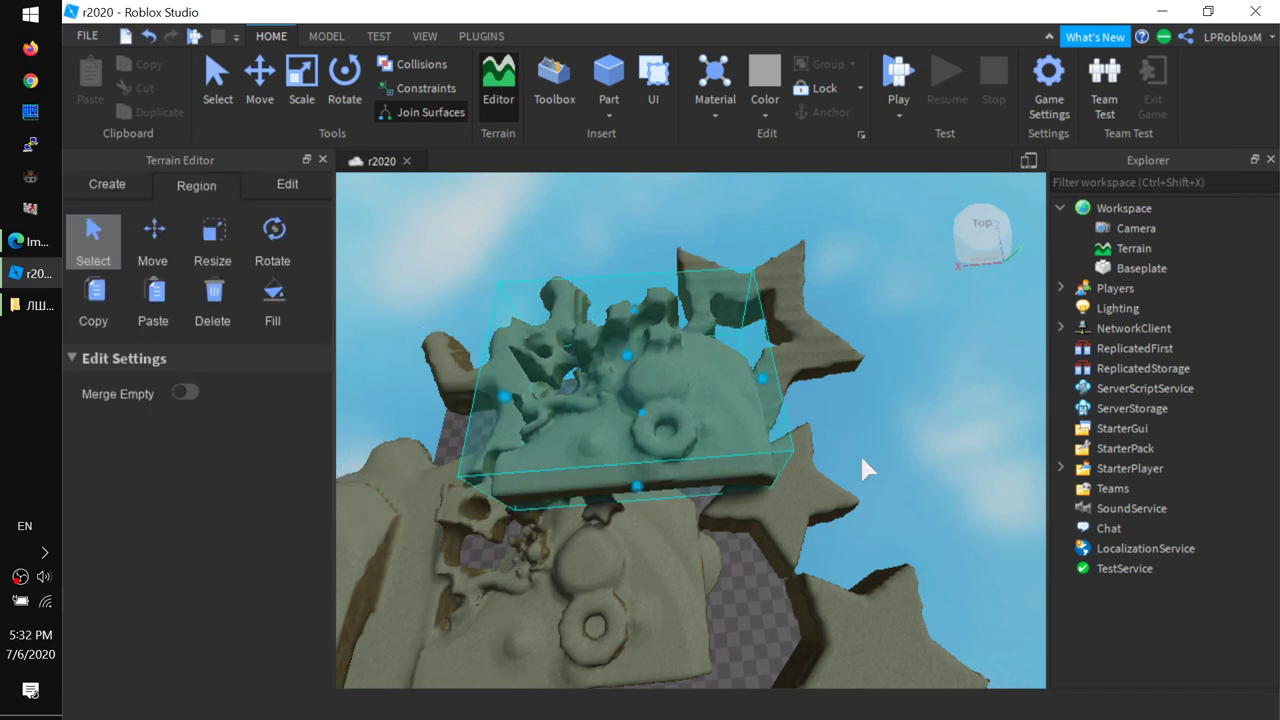
{"action": "right_click_drag", "start_coordinate": [910, 528], "coordinate": [871, 546]}
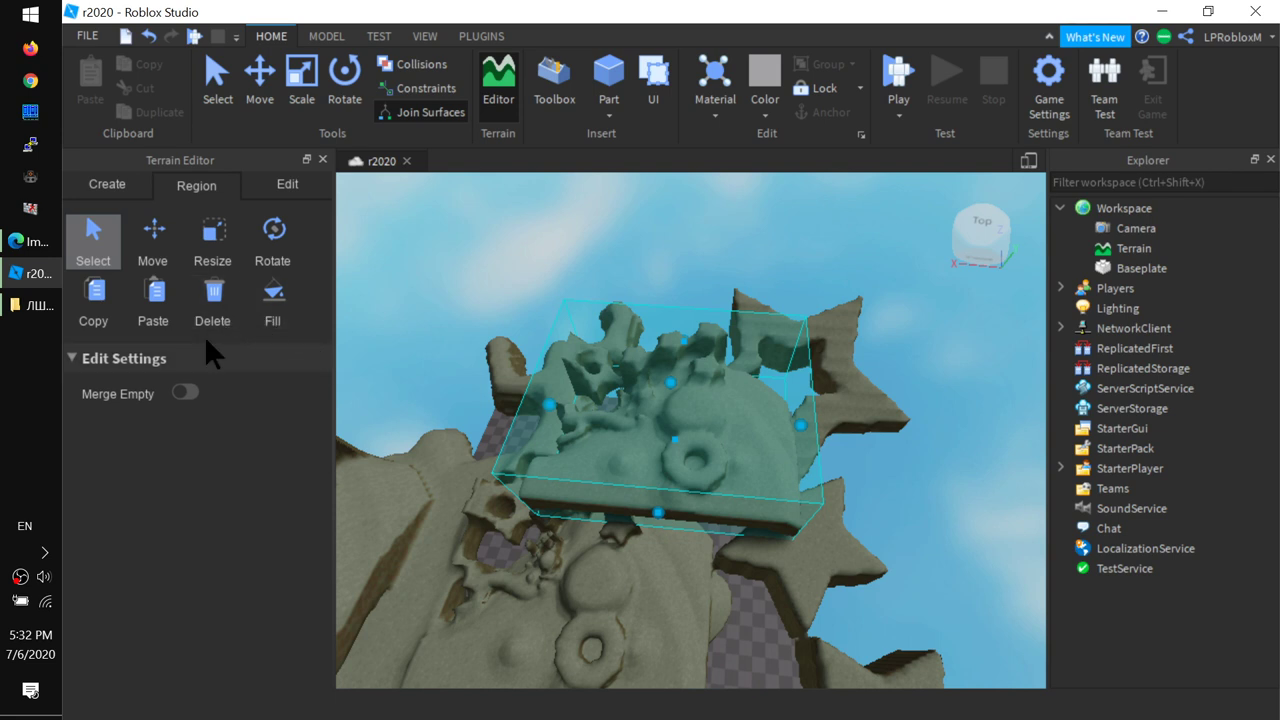
Step: Choose the black-and-white stars image as the height map for a terrain import, and review the position and size fields
{"action": "left_click", "coordinate": [82, 178]}
{"action": "scroll", "coordinate": [232, 421], "scroll_direction": "down", "scroll_amount": 1}
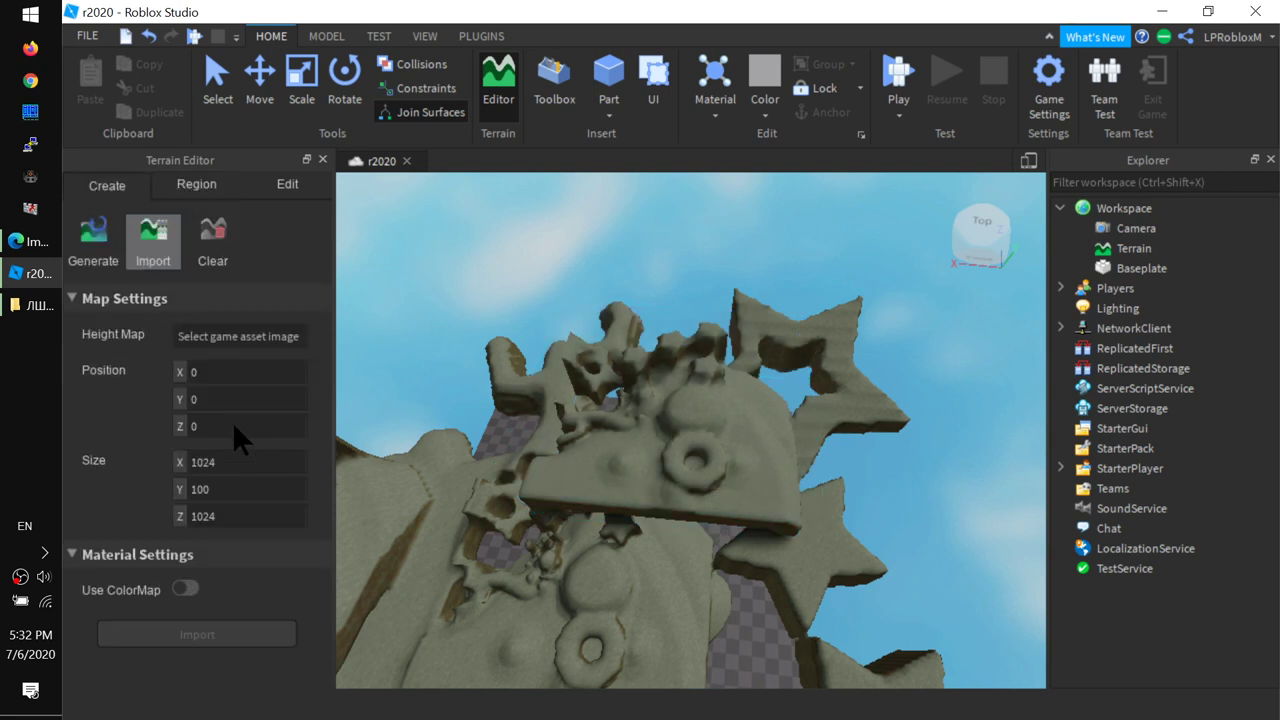
{"action": "left_click", "coordinate": [234, 338]}
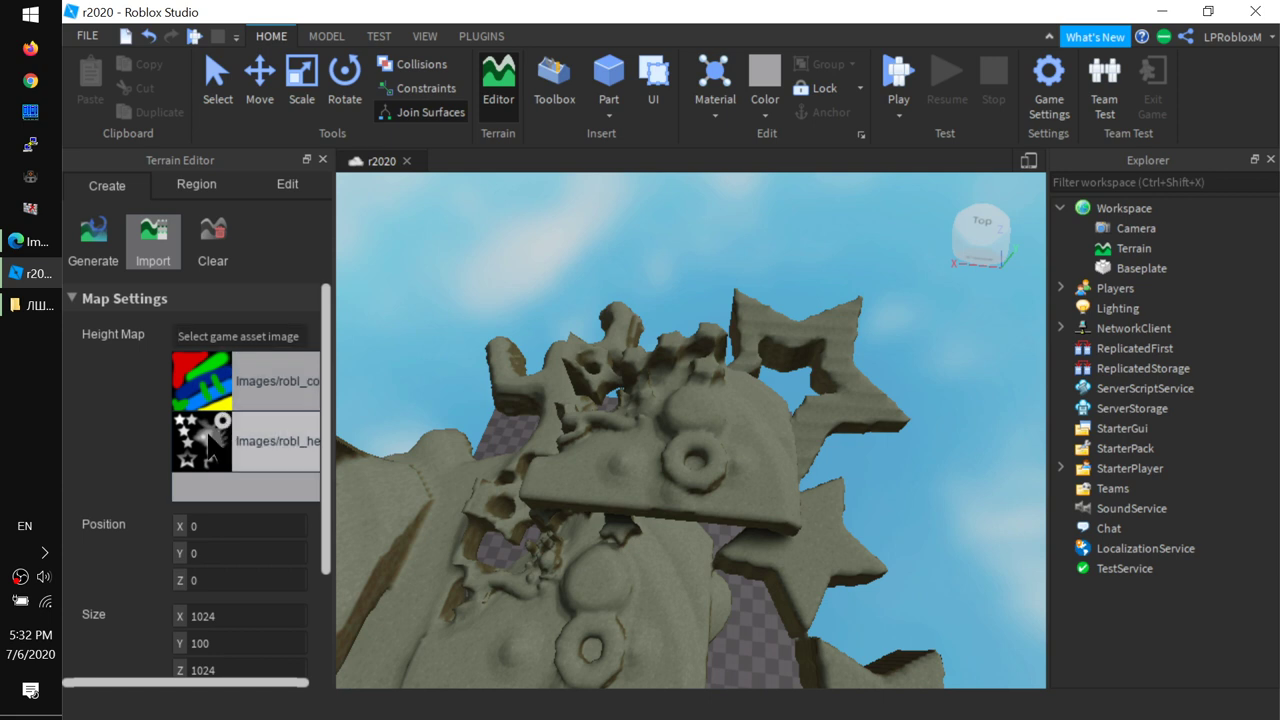
{"action": "left_click", "coordinate": [250, 441]}
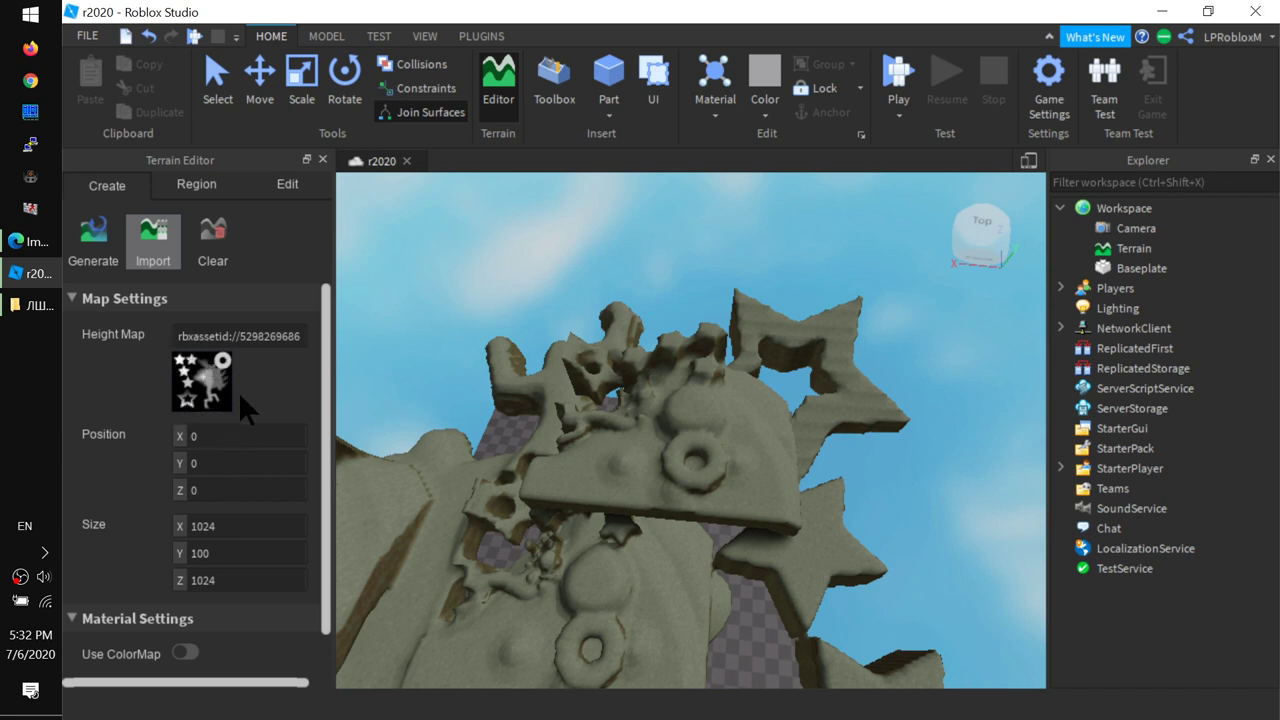
{"action": "left_click", "coordinate": [205, 455]}
{"action": "left_click", "coordinate": [217, 432]}
{"action": "scroll", "coordinate": [714, 594], "scroll_direction": "down", "scroll_amount": 2}
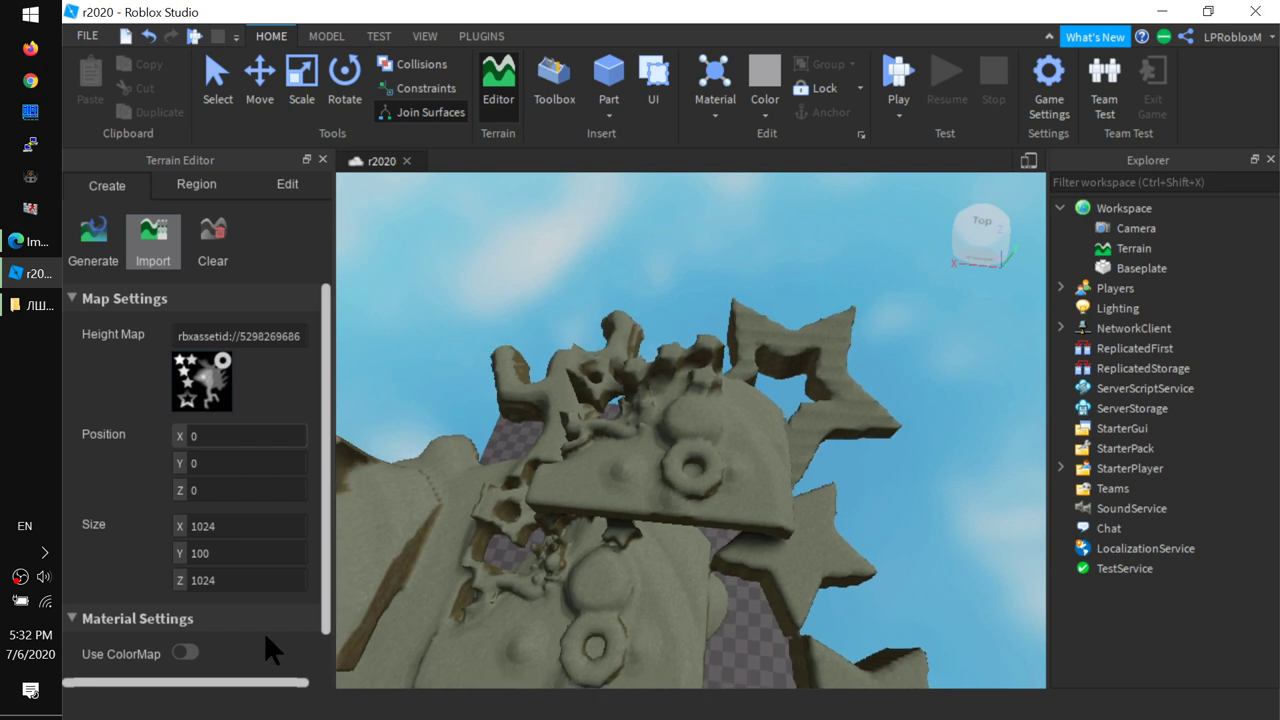
{"action": "left_click", "coordinate": [207, 483]}
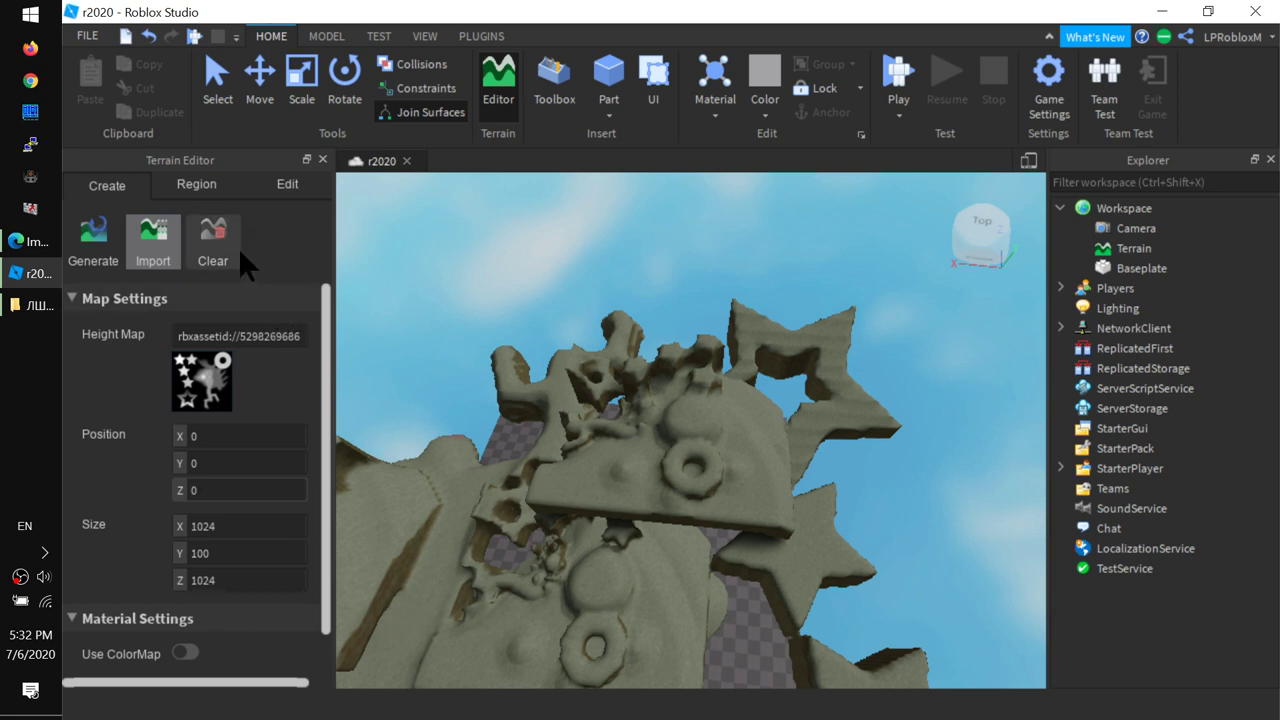
Step: With the region Fill tool, select the gap between the large ring and the pasted block, extending the box downward and lowering its top
{"action": "left_click", "coordinate": [202, 178]}
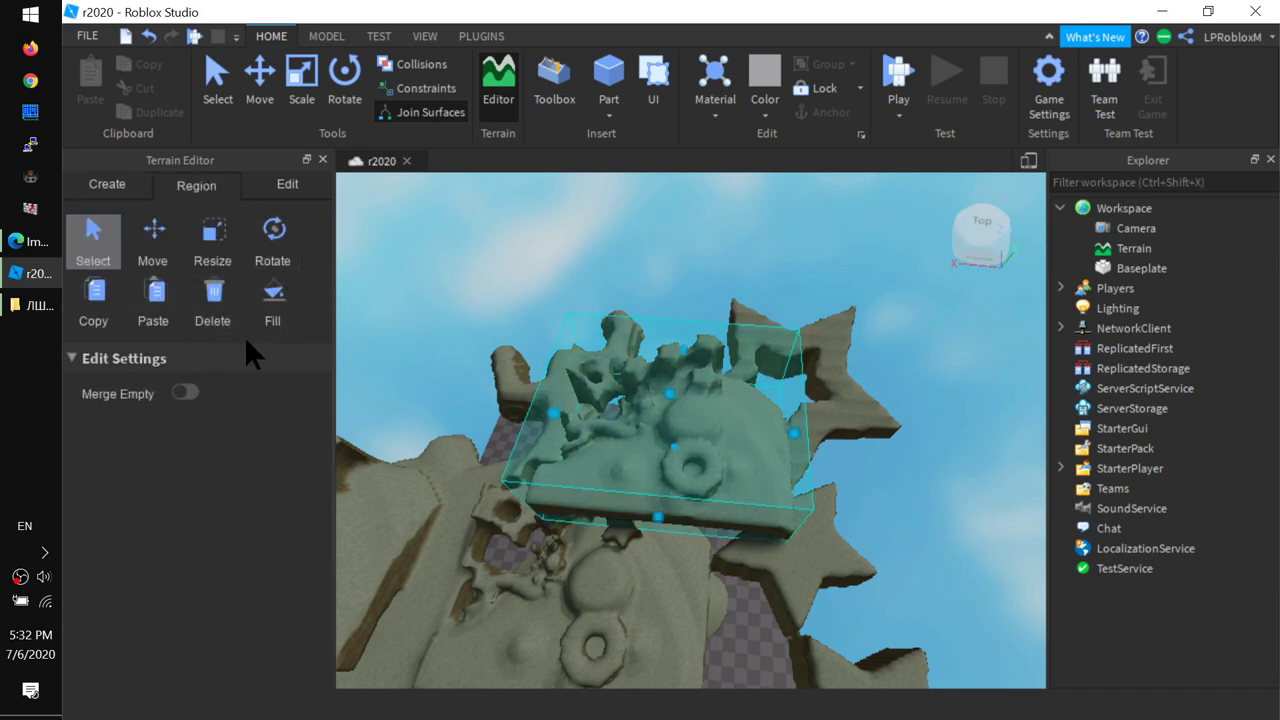
{"action": "left_click", "coordinate": [272, 296]}
{"action": "right_click_drag", "start_coordinate": [489, 557], "coordinate": [646, 506]}
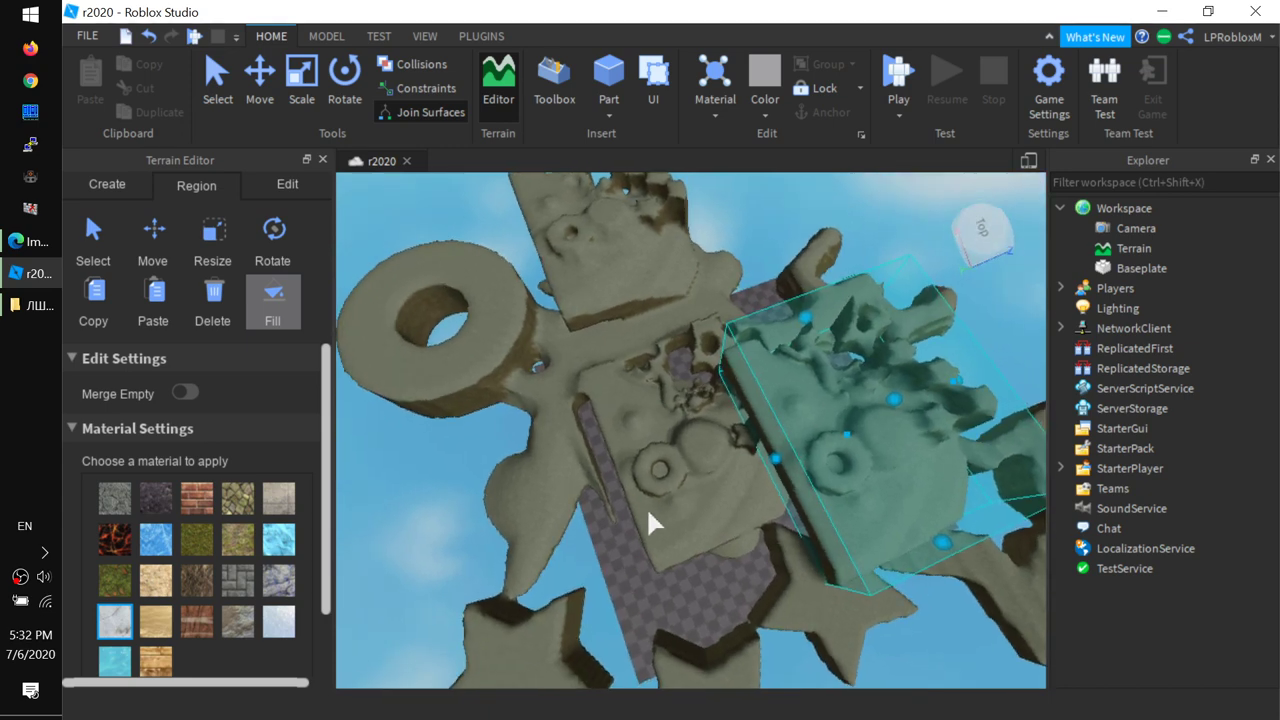
{"action": "right_click_drag", "start_coordinate": [491, 267], "coordinate": [650, 534]}
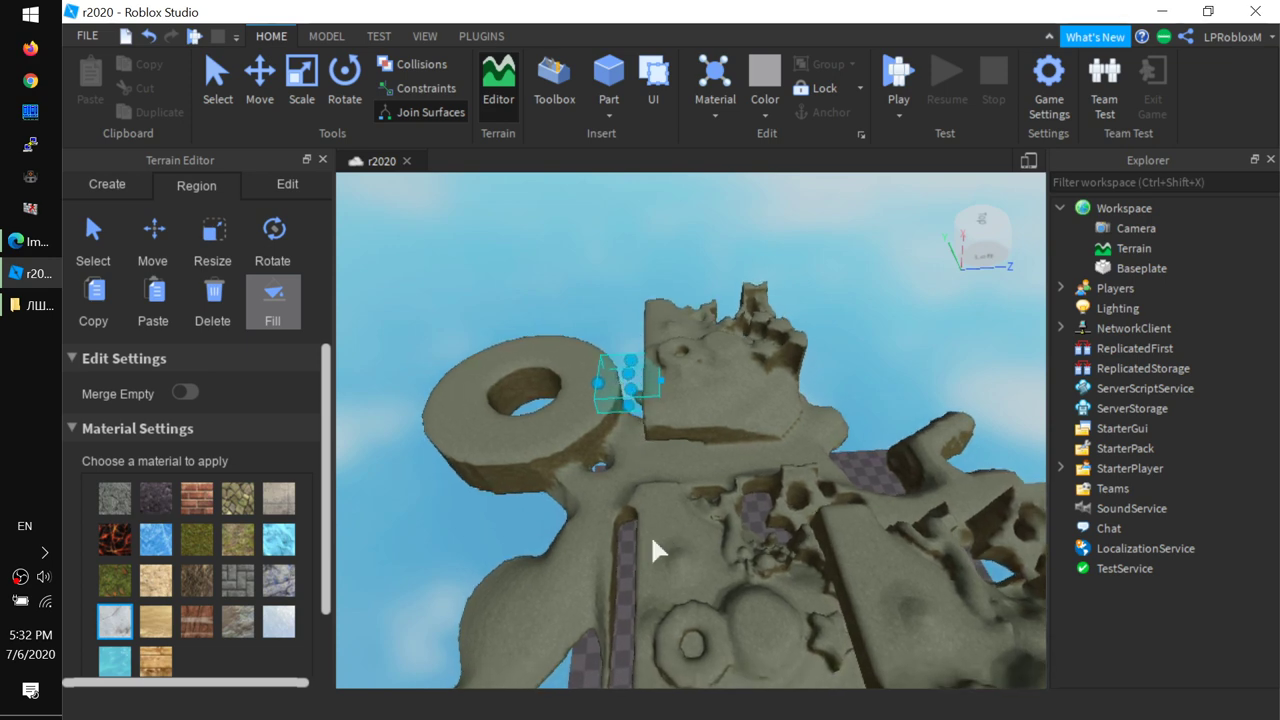
{"action": "scroll", "coordinate": [621, 442], "scroll_direction": "up", "scroll_amount": 4}
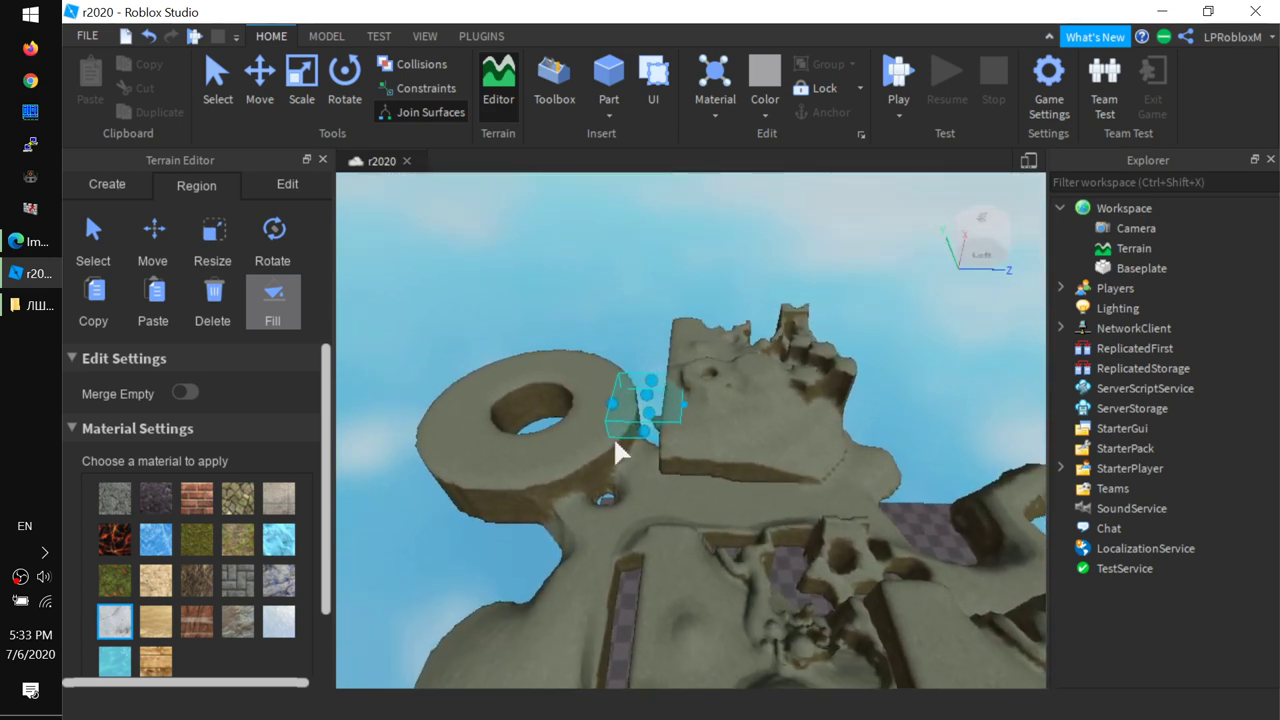
{"action": "scroll", "coordinate": [616, 446], "scroll_direction": "up", "scroll_amount": 5}
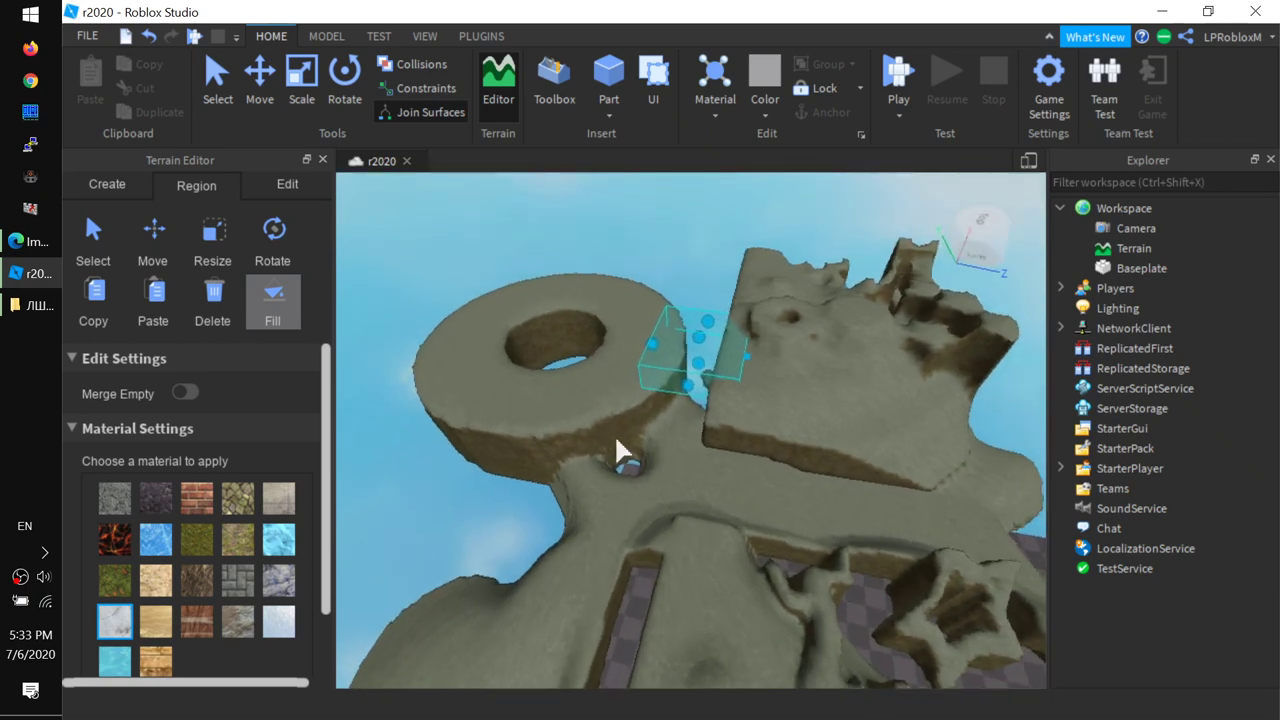
{"action": "scroll", "coordinate": [614, 434], "scroll_direction": "up", "scroll_amount": 8}
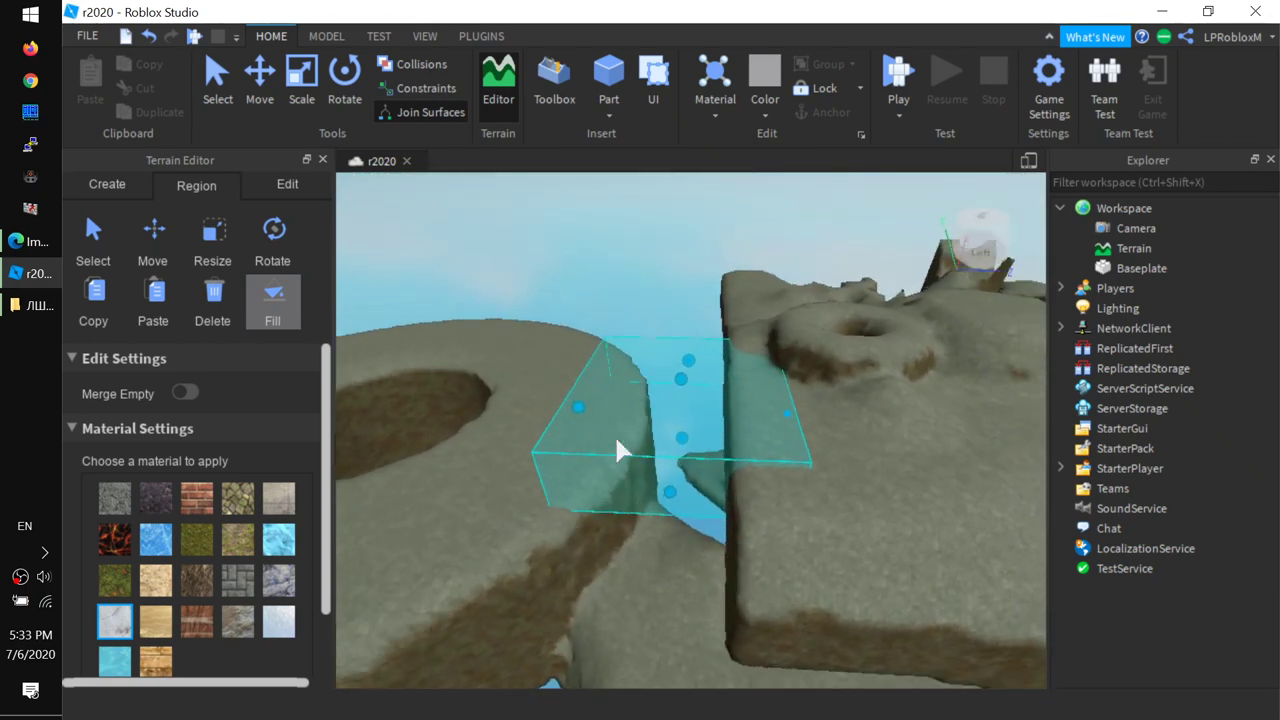
{"action": "left_click_drag", "start_coordinate": [664, 492], "coordinate": [690, 486]}
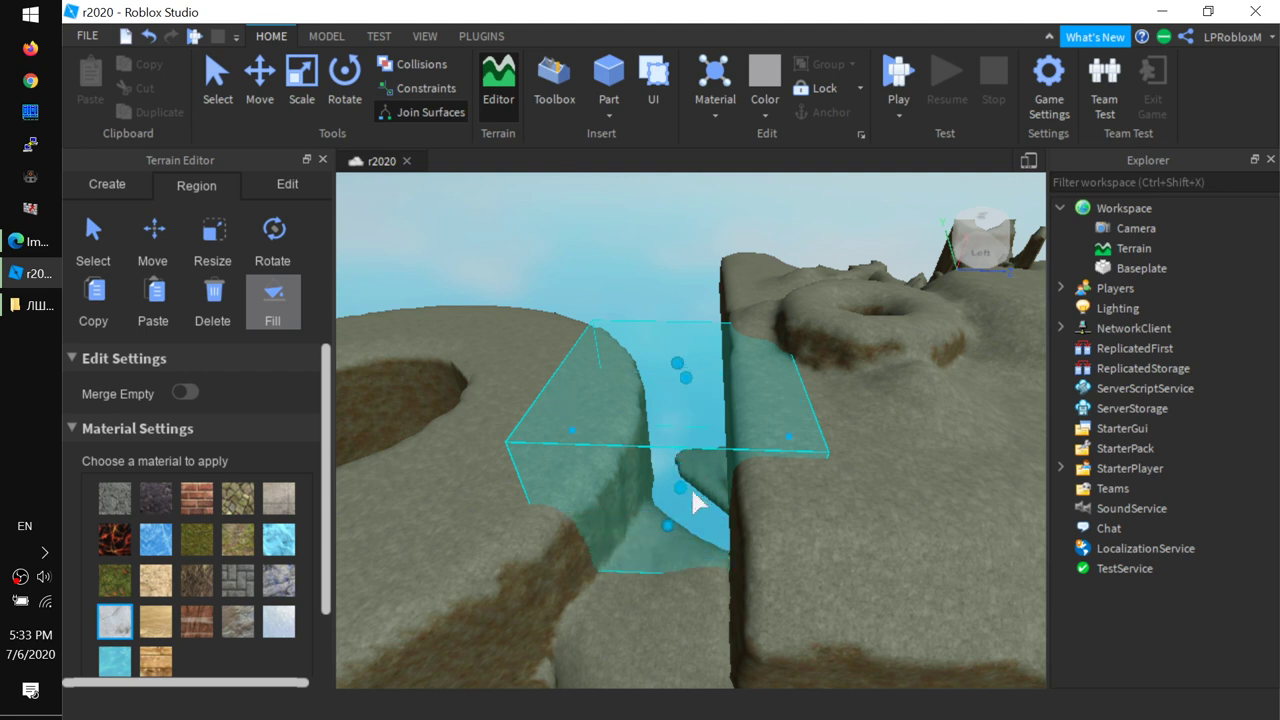
{"action": "left_click_drag", "start_coordinate": [677, 370], "coordinate": [671, 429]}
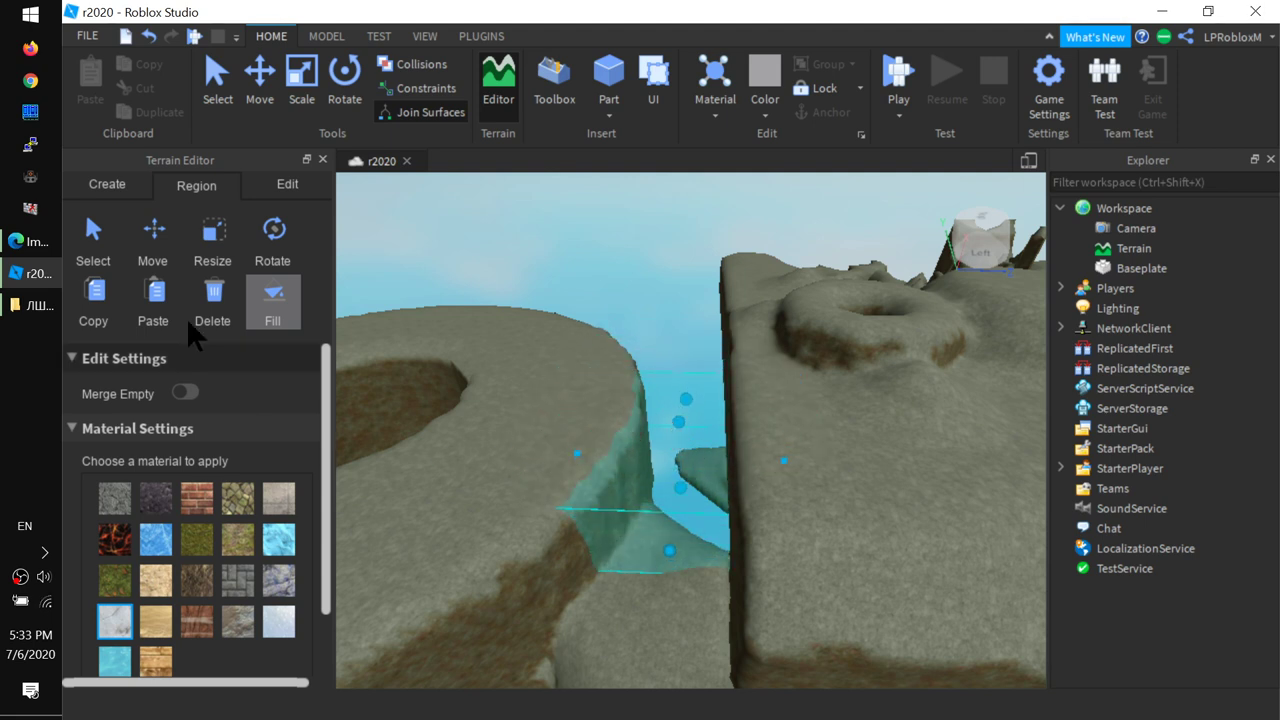
Step: Fill the selected gap between the ring and the pasted block with Water
{"action": "scroll", "coordinate": [240, 462], "scroll_direction": "down", "scroll_amount": 2}
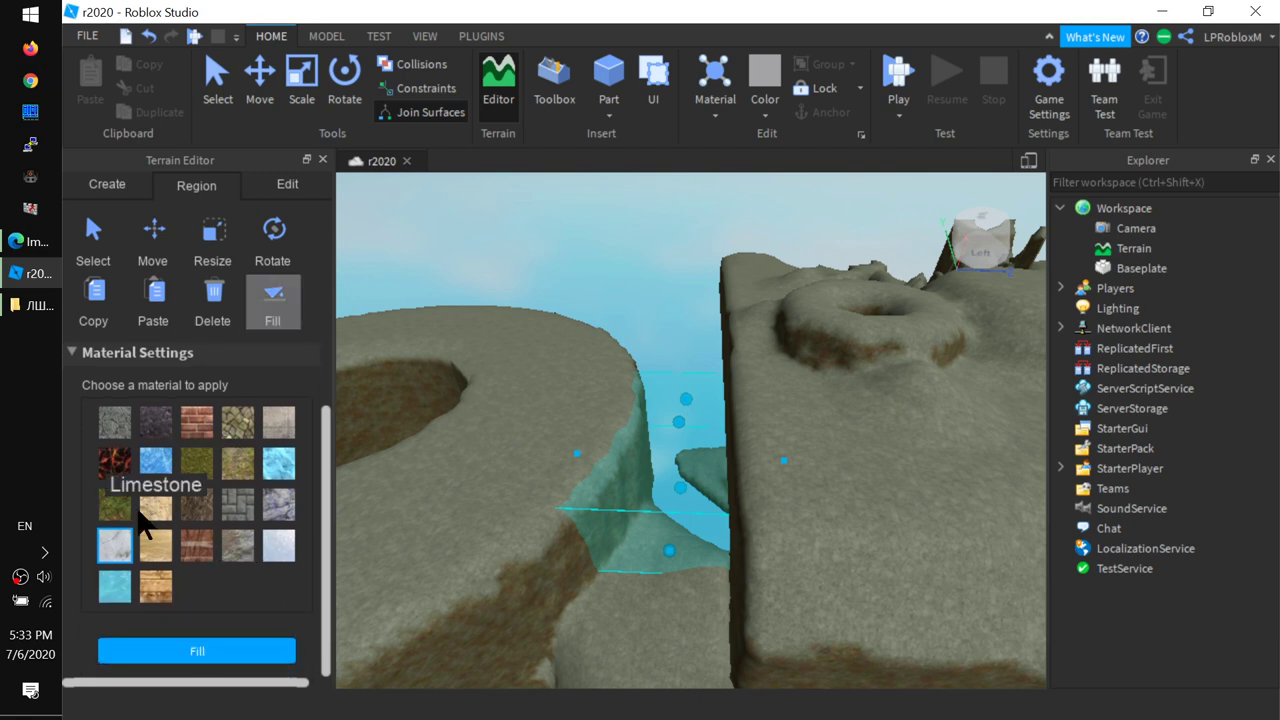
{"action": "left_click", "coordinate": [114, 591]}
{"action": "left_click", "coordinate": [220, 664]}
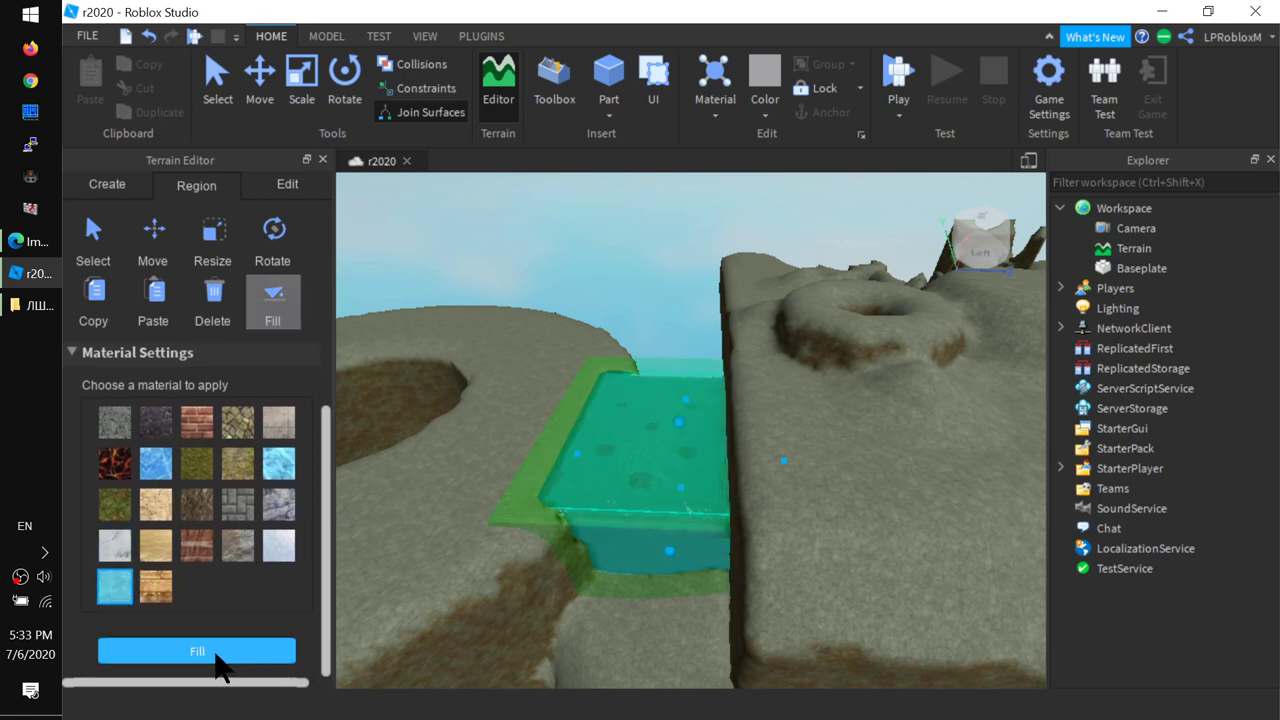
{"action": "right_click_drag", "start_coordinate": [542, 598], "coordinate": [562, 578]}
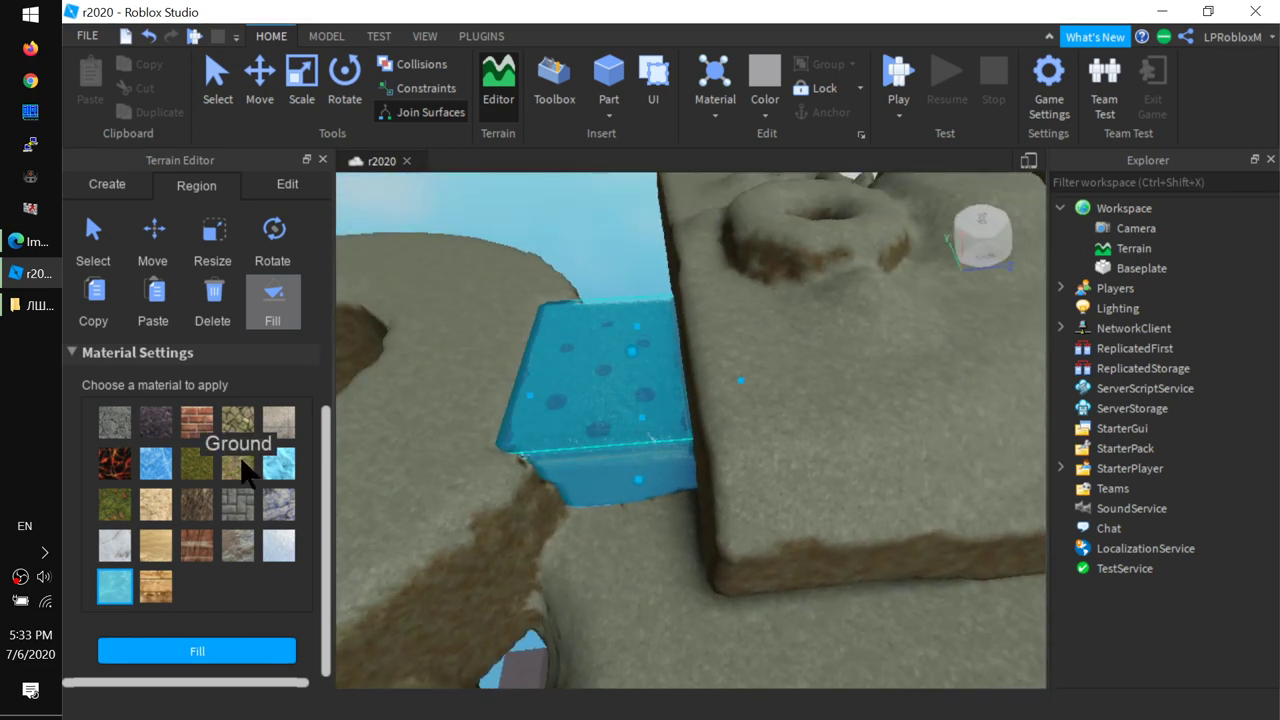
Step: Refill the selected gap with Brick, and fill it once more with Pavement
{"action": "left_click", "coordinate": [200, 425]}
{"action": "left_click", "coordinate": [226, 651]}
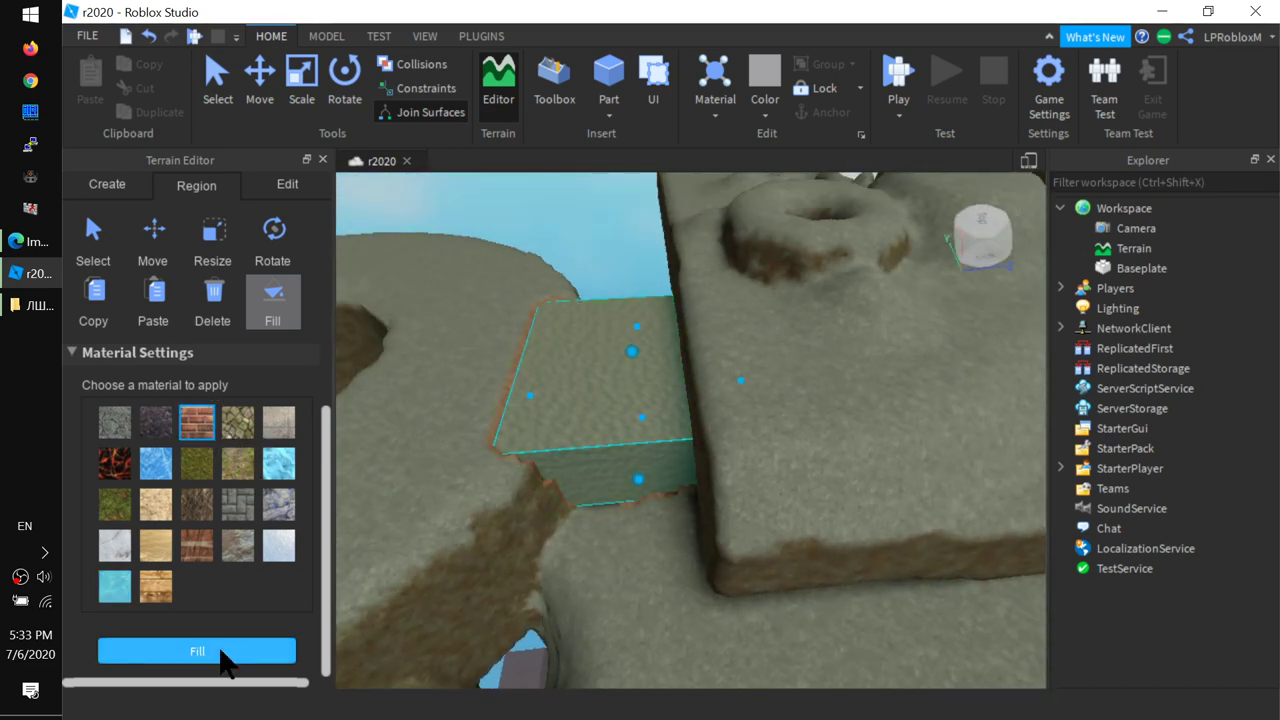
{"action": "left_click", "coordinate": [238, 505]}
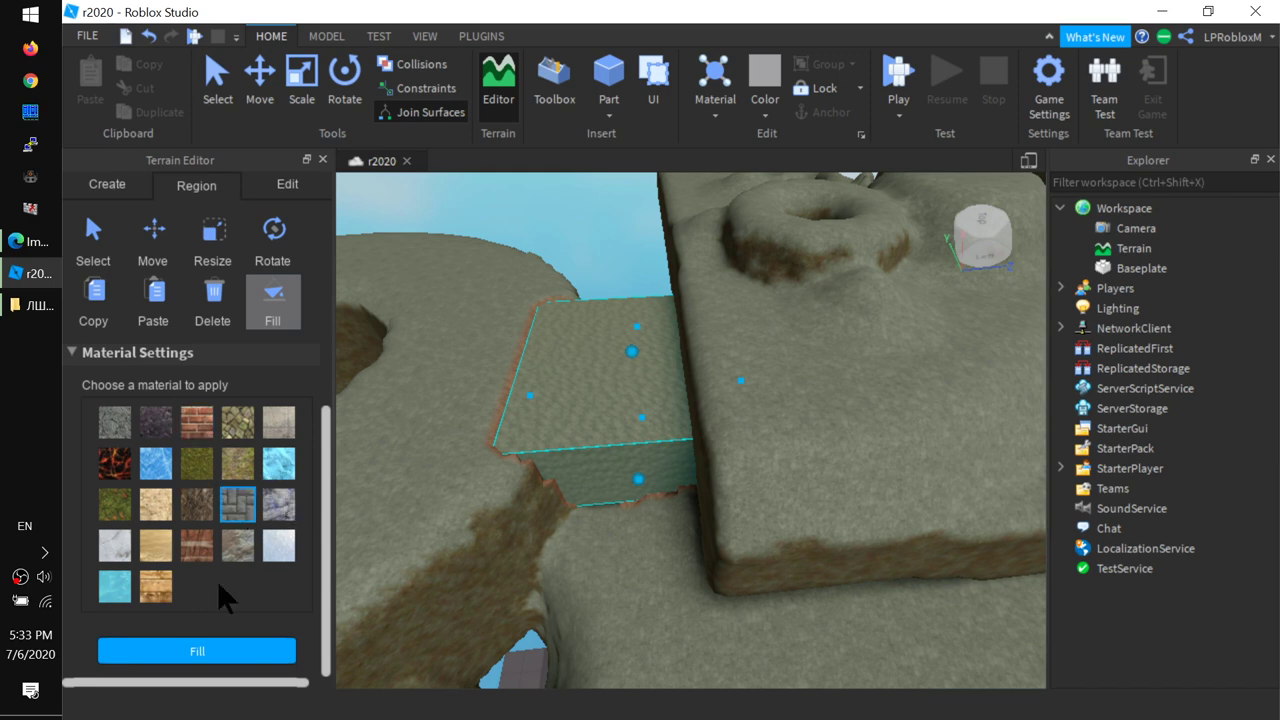
{"action": "left_click", "coordinate": [198, 652]}
{"action": "right_click_drag", "start_coordinate": [598, 497], "coordinate": [805, 552]}
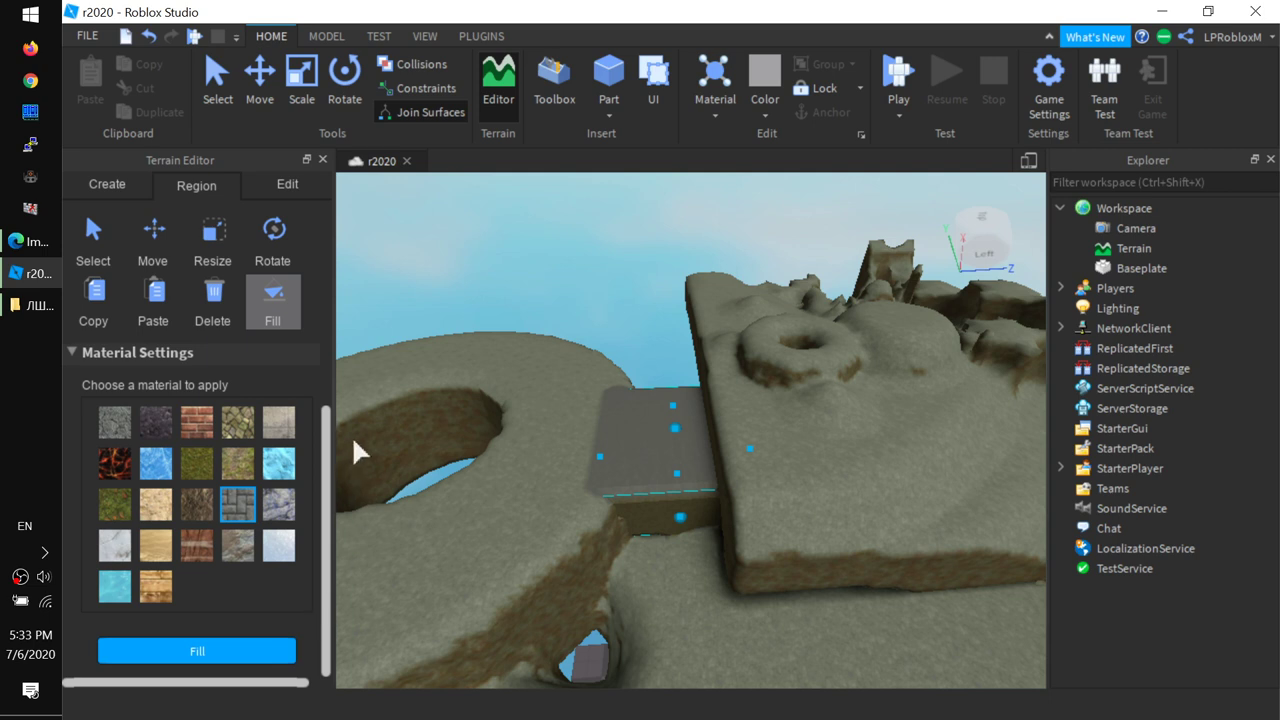
Step: Turn on Merge Empty for the region Fill tool and select a box region in the gap directly in front of the Pavement block
{"action": "left_click_drag", "start_coordinate": [325, 440], "coordinate": [345, 253]}
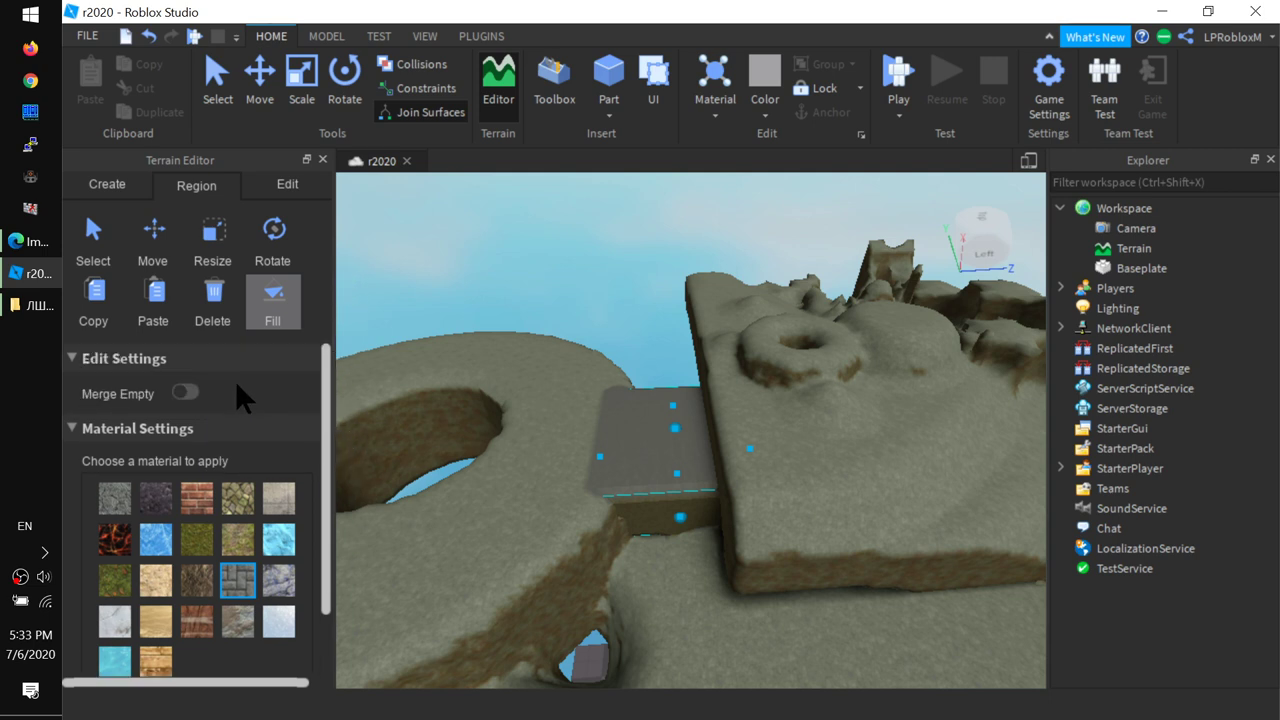
{"action": "left_click", "coordinate": [184, 390]}
{"action": "left_click_drag", "start_coordinate": [560, 518], "coordinate": [746, 551]}
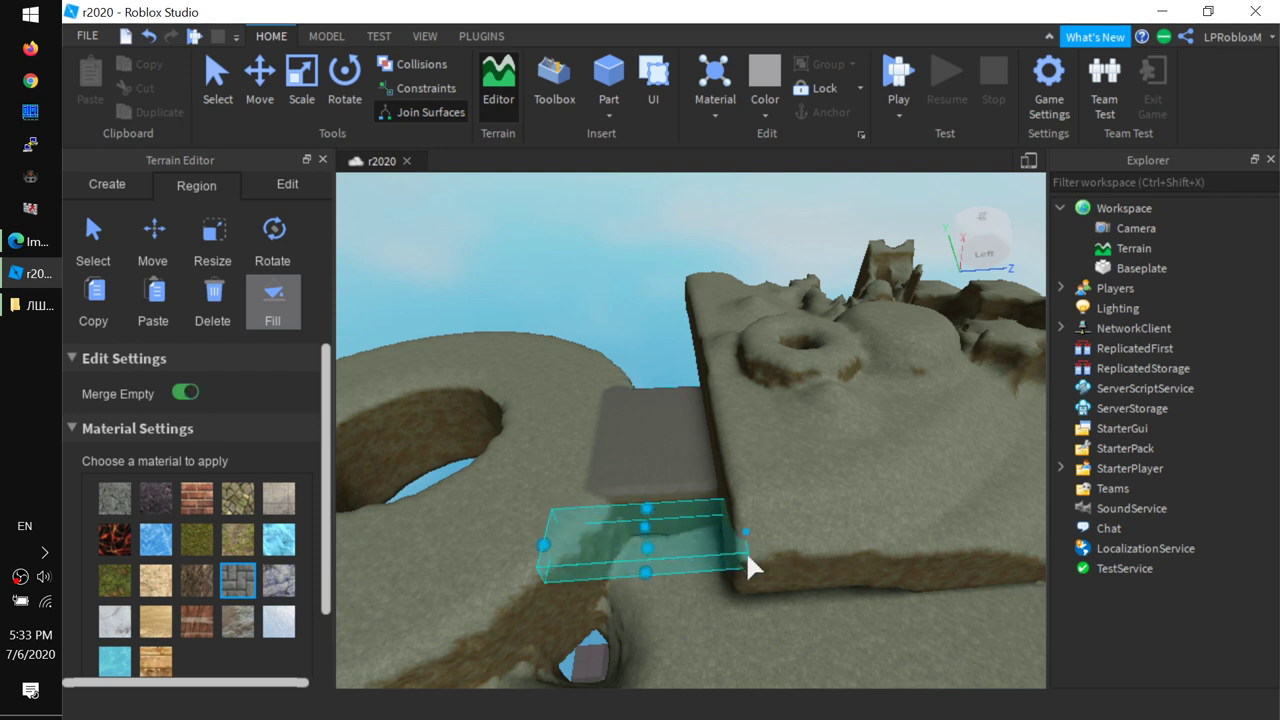
Step: Fill the selected region in front of the Pavement block with Grass and inspect the result from above
{"action": "scroll", "coordinate": [228, 473], "scroll_direction": "down", "scroll_amount": 2}
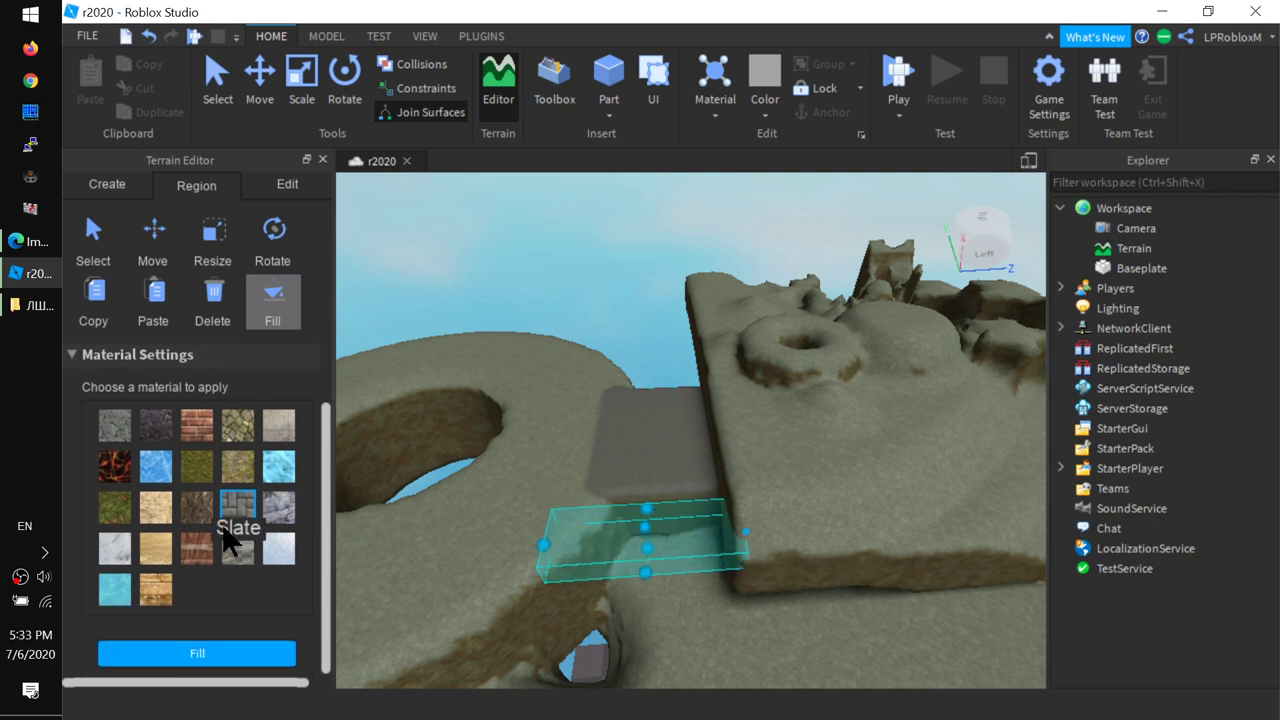
{"action": "left_click", "coordinate": [197, 463]}
{"action": "left_click", "coordinate": [190, 651]}
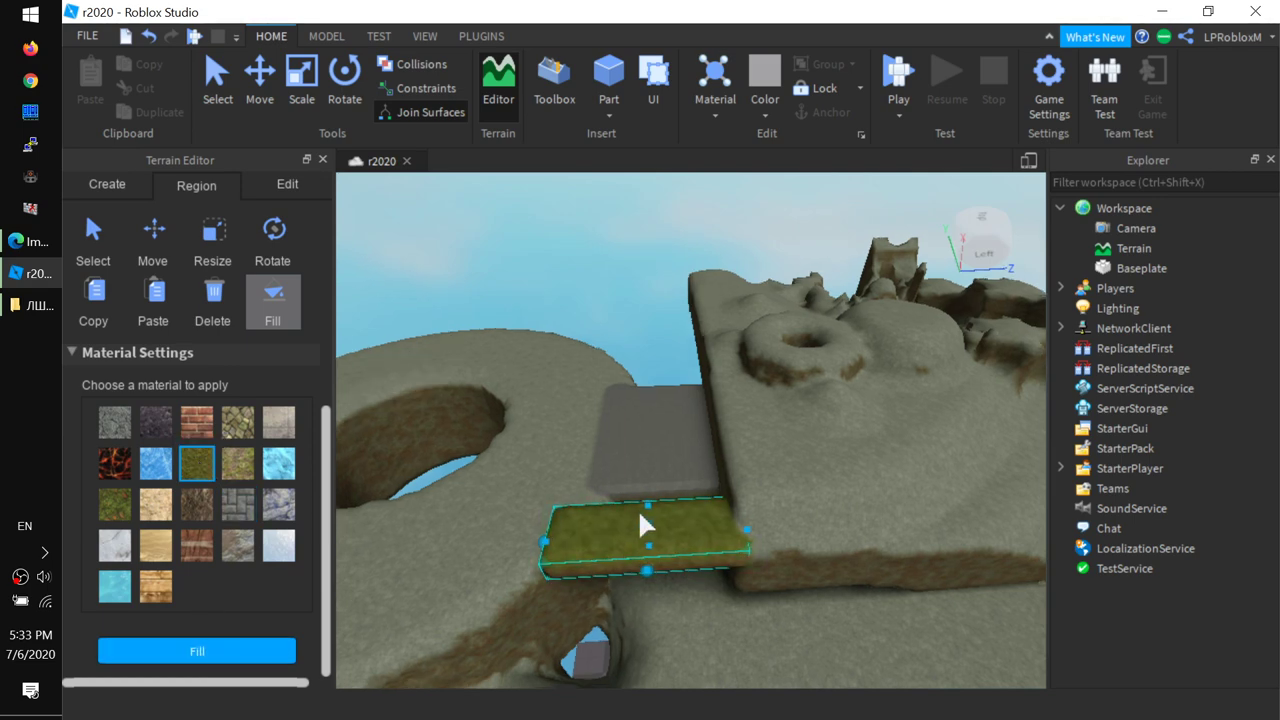
{"action": "right_click_drag", "start_coordinate": [638, 509], "coordinate": [638, 509]}
{"action": "scroll", "coordinate": [174, 375], "scroll_direction": "up", "scroll_amount": 2}
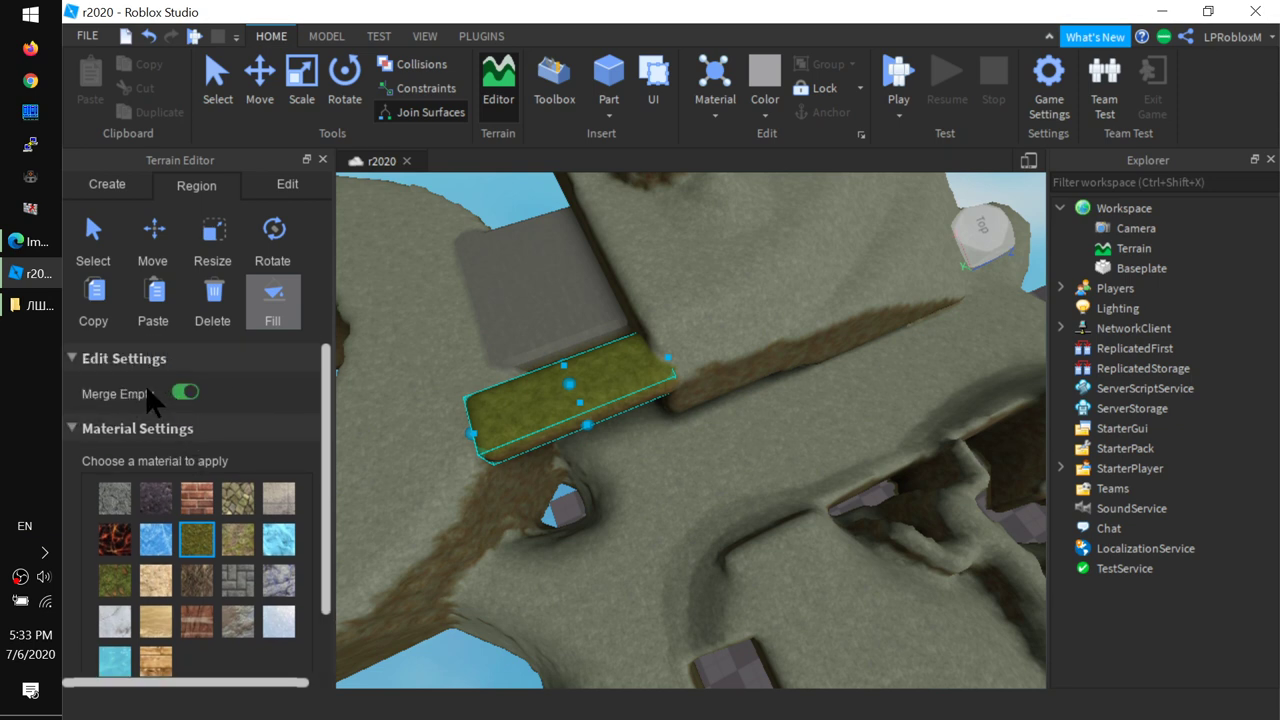
Step: Switch to the browser's Environments and Terrain Tools article and search the page for "merge em"
{"action": "left_click", "coordinate": [30, 241]}
{"action": "scroll", "coordinate": [519, 341], "scroll_direction": "up", "scroll_amount": 10}
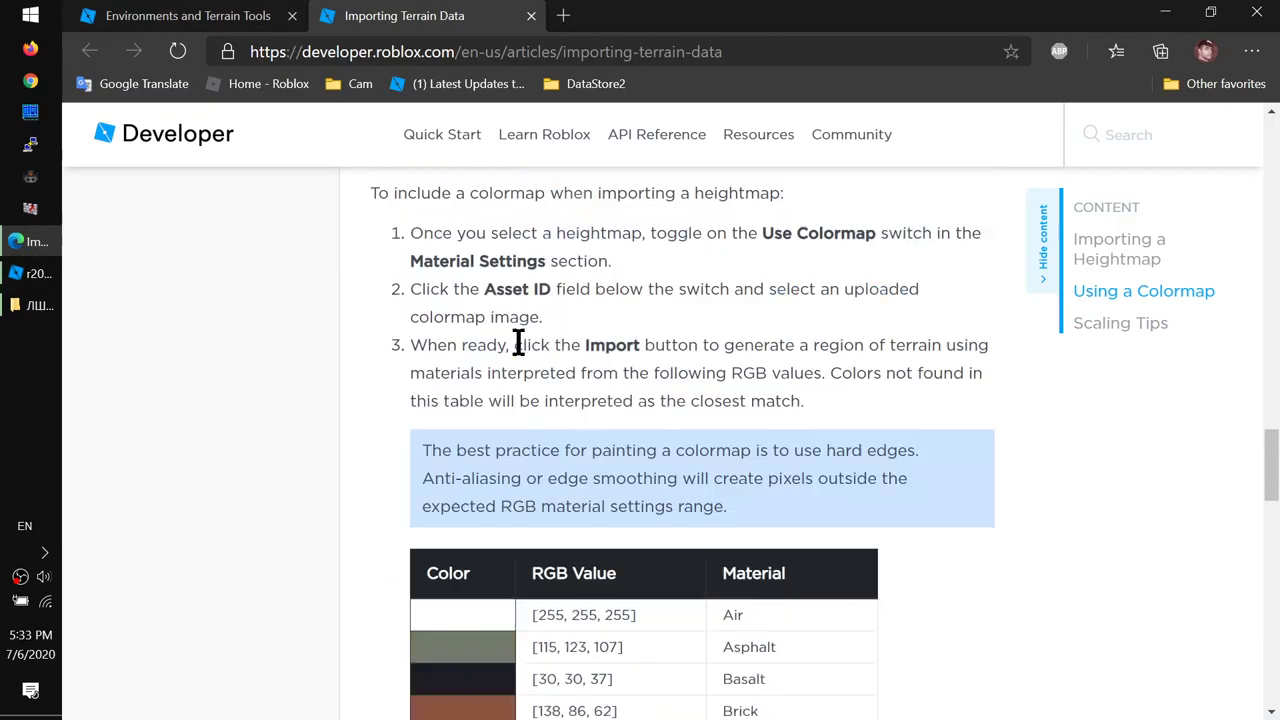
{"action": "left_click", "coordinate": [222, 16]}
{"action": "scroll", "coordinate": [420, 420], "scroll_direction": "up", "scroll_amount": 10}
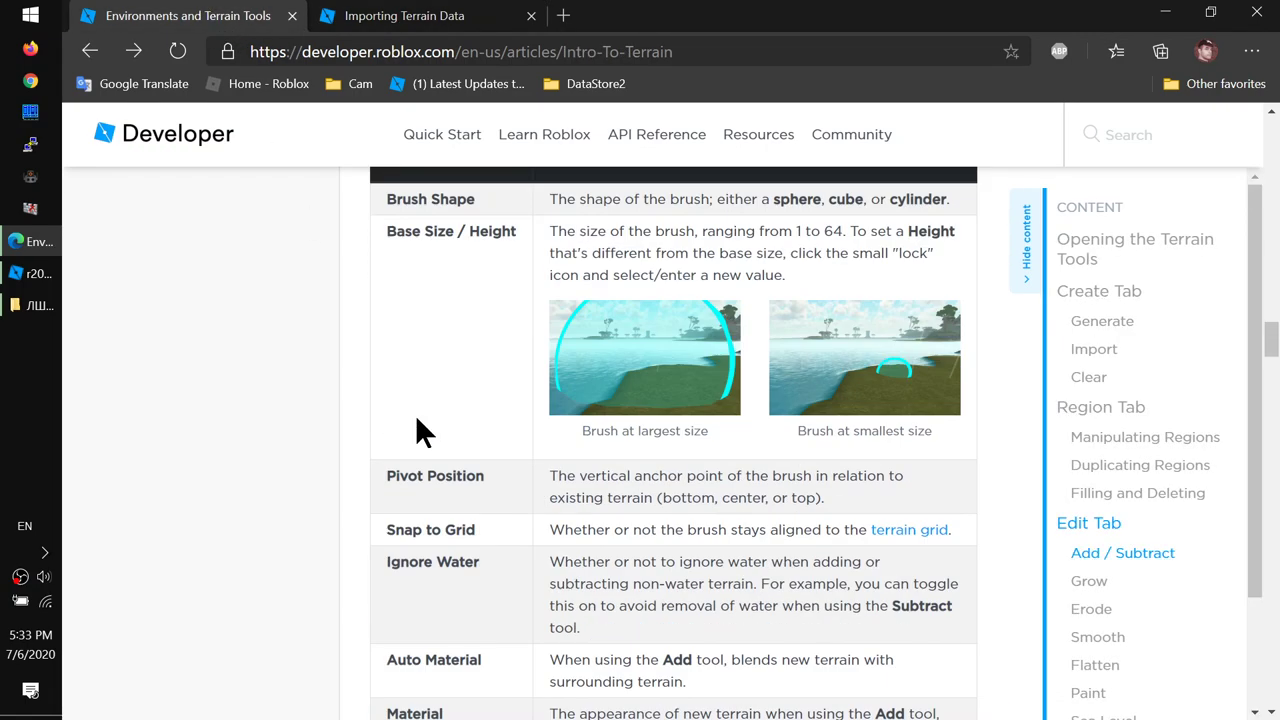
{"action": "scroll", "coordinate": [477, 503], "scroll_direction": "down", "scroll_amount": 3}
{"action": "scroll", "coordinate": [490, 508], "scroll_direction": "down", "scroll_amount": 8}
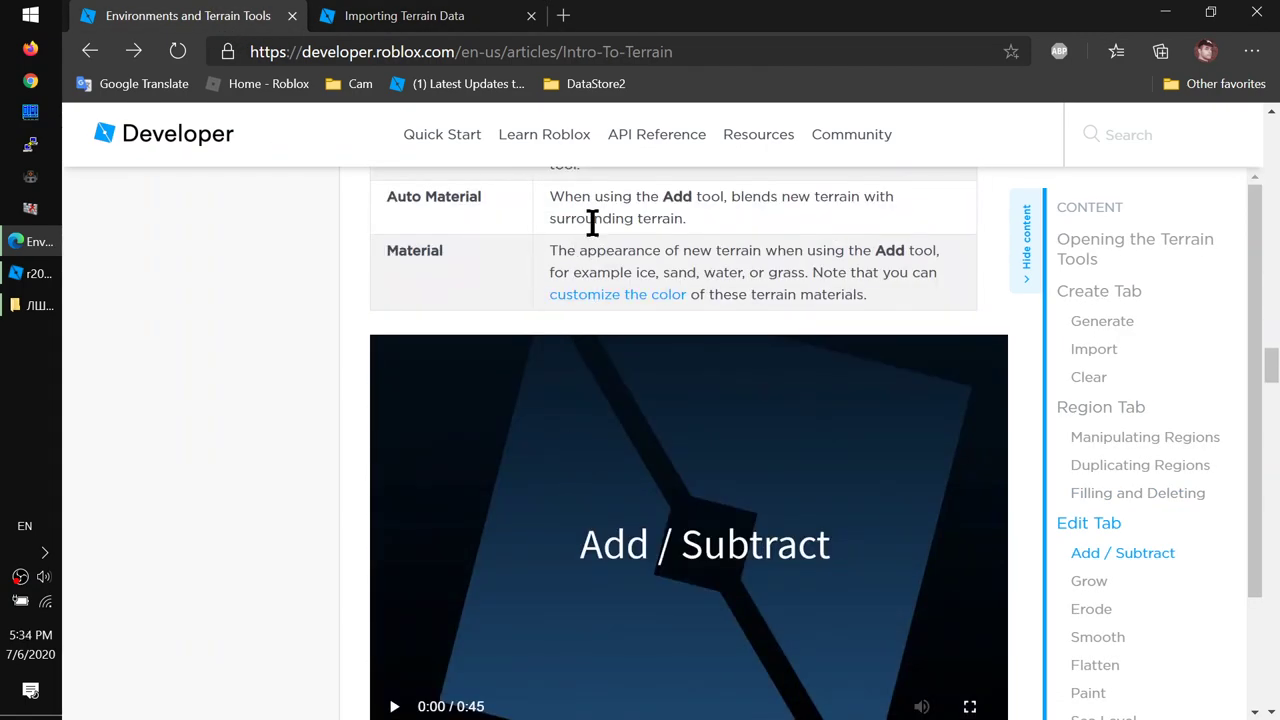
{"action": "key", "text": "ctrl+f"}
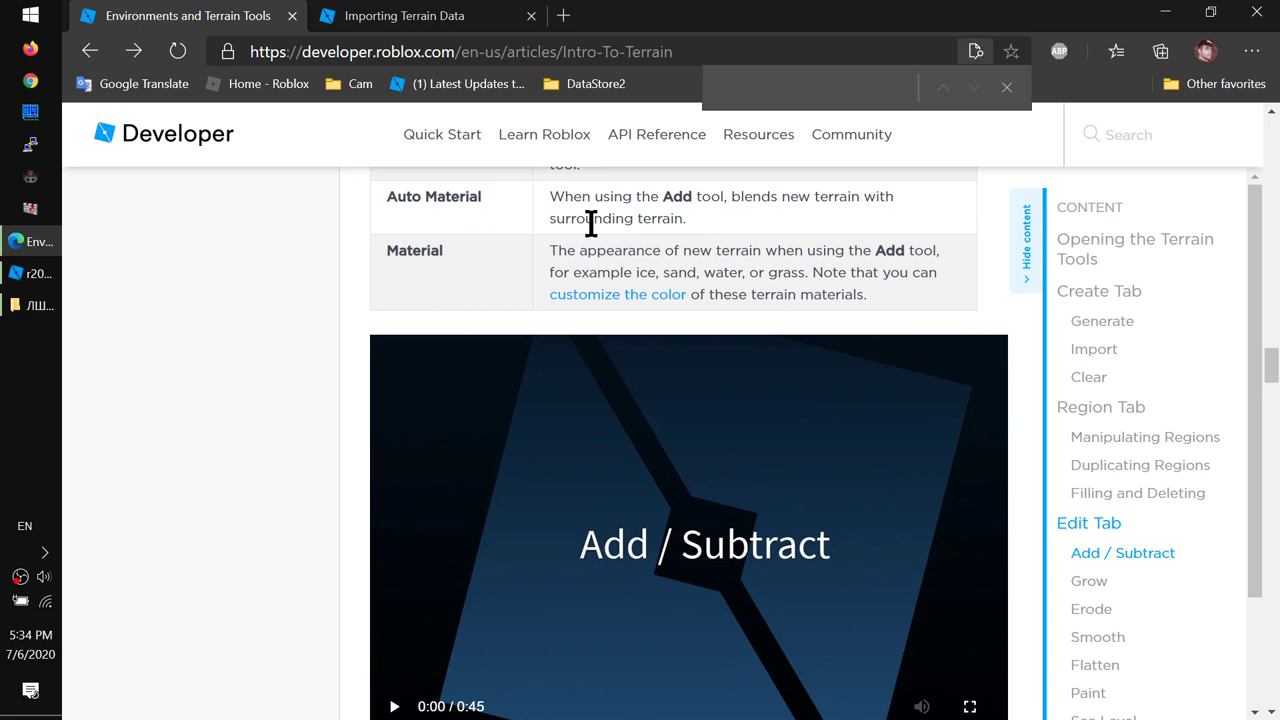
{"action": "type", "text": "mer"}
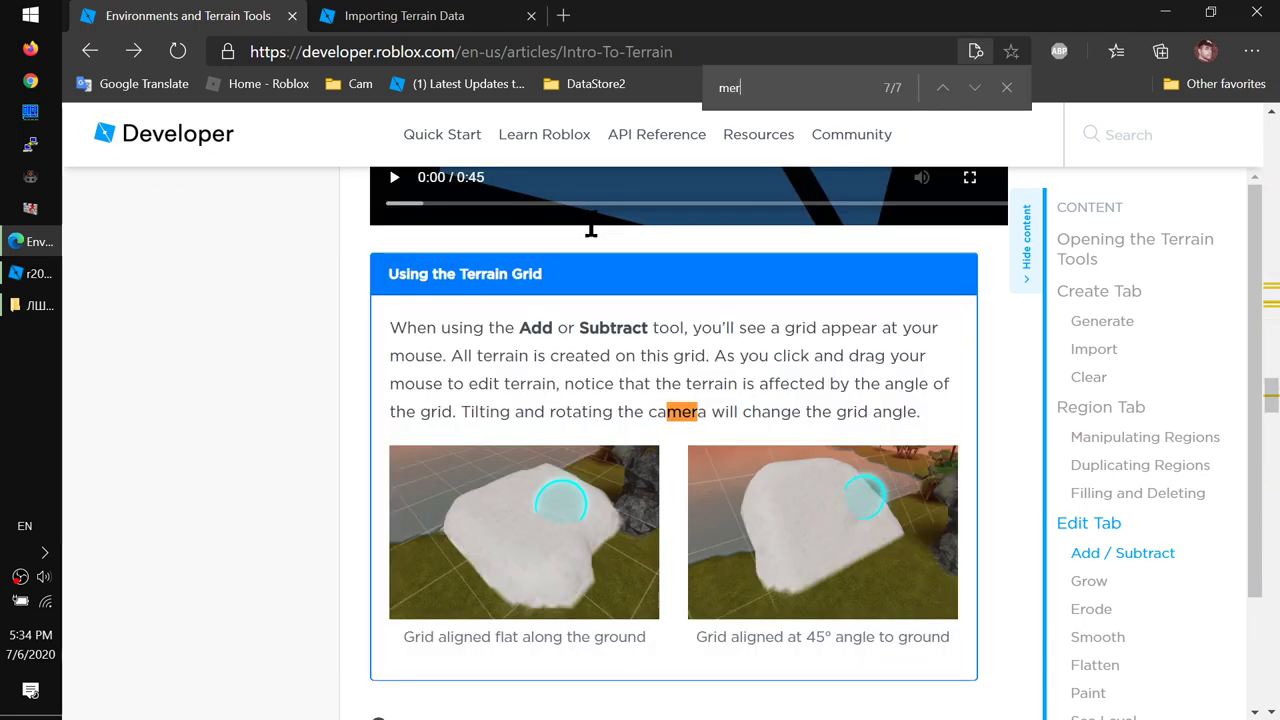
{"action": "type", "text": "ge em"}
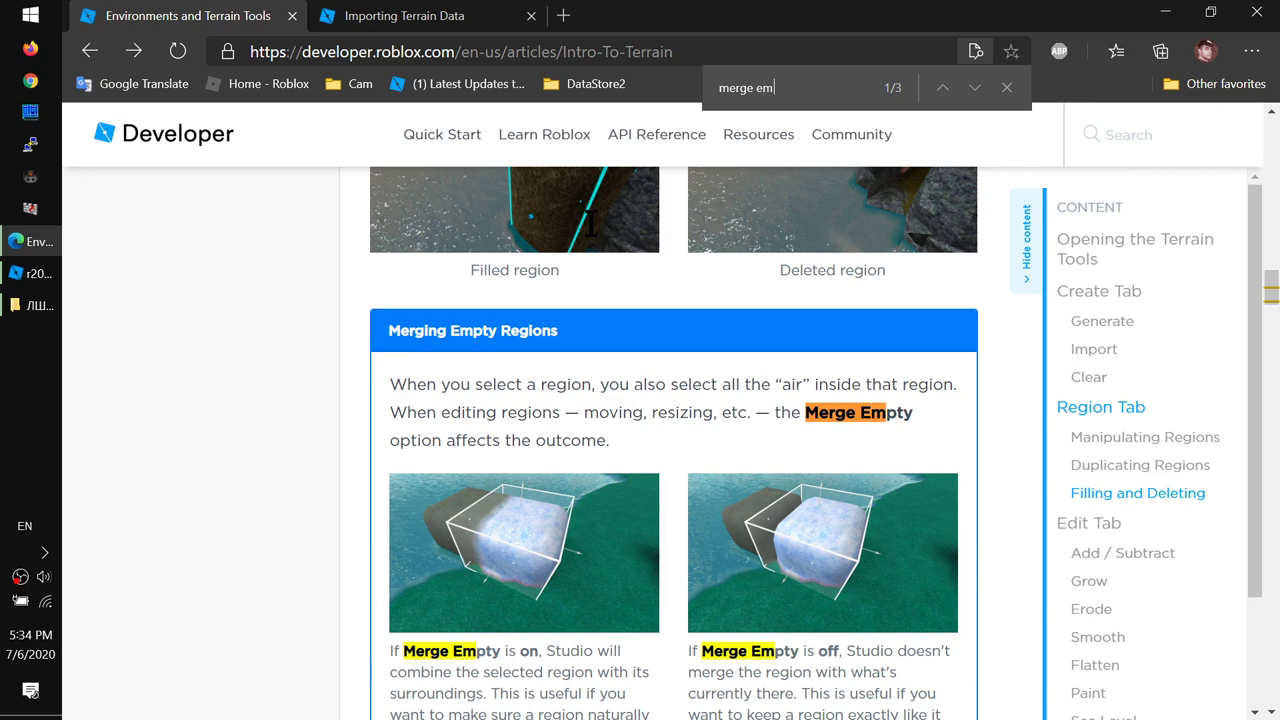
Step: Read the Merging Empty Regions section comparing Merge Empty on and off, and return to Roblox Studio
{"action": "scroll", "coordinate": [686, 408], "scroll_direction": "down", "scroll_amount": 1}
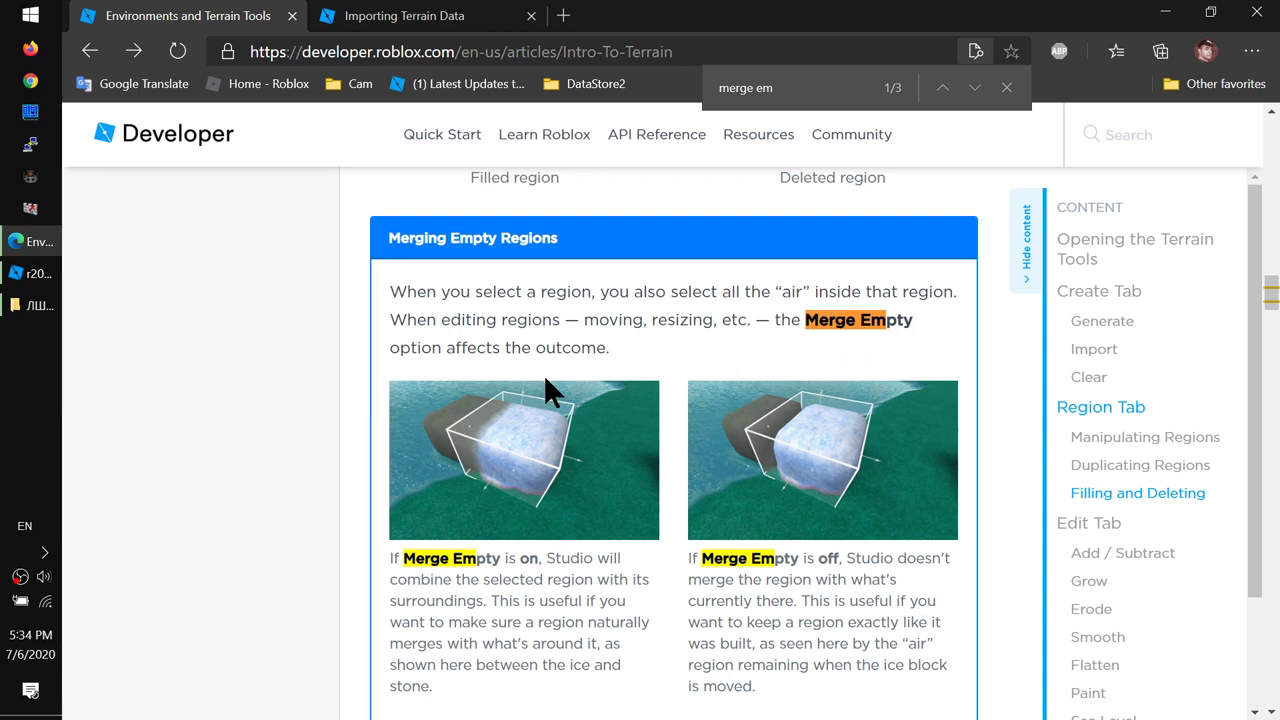
{"action": "left_click_drag", "start_coordinate": [399, 348], "coordinate": [492, 348]}
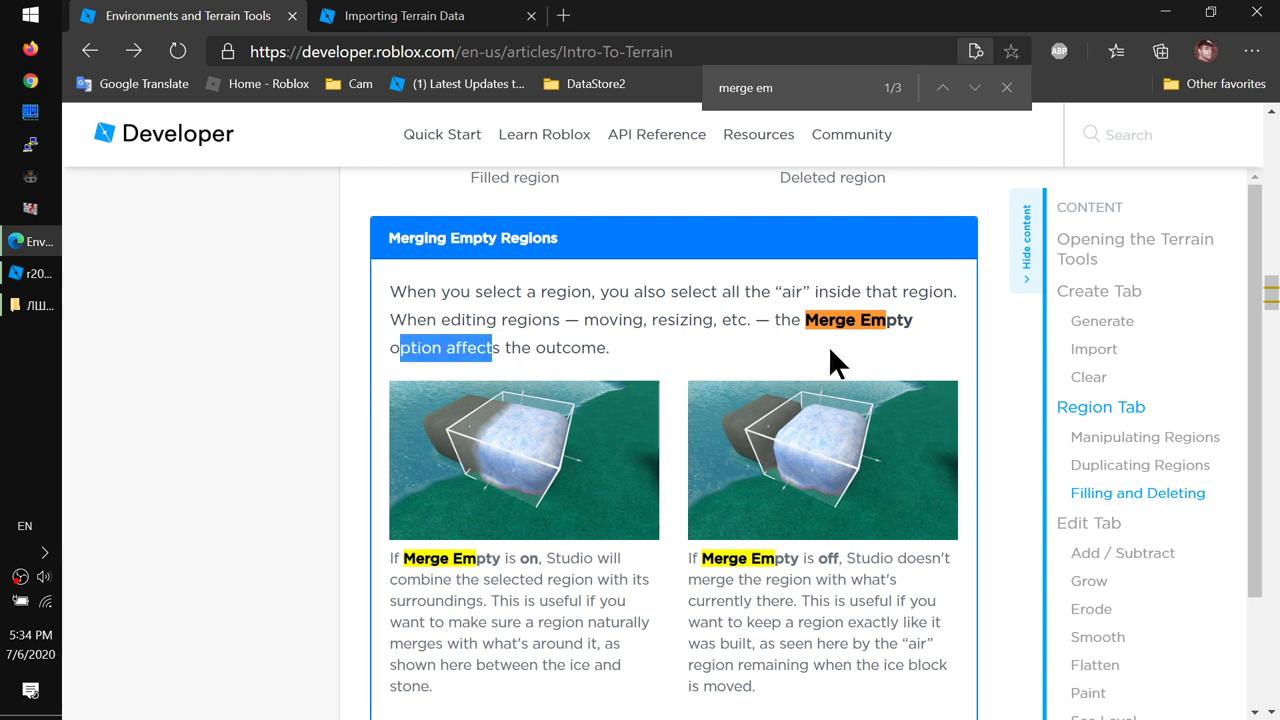
{"action": "left_click_drag", "start_coordinate": [914, 320], "coordinate": [805, 321]}
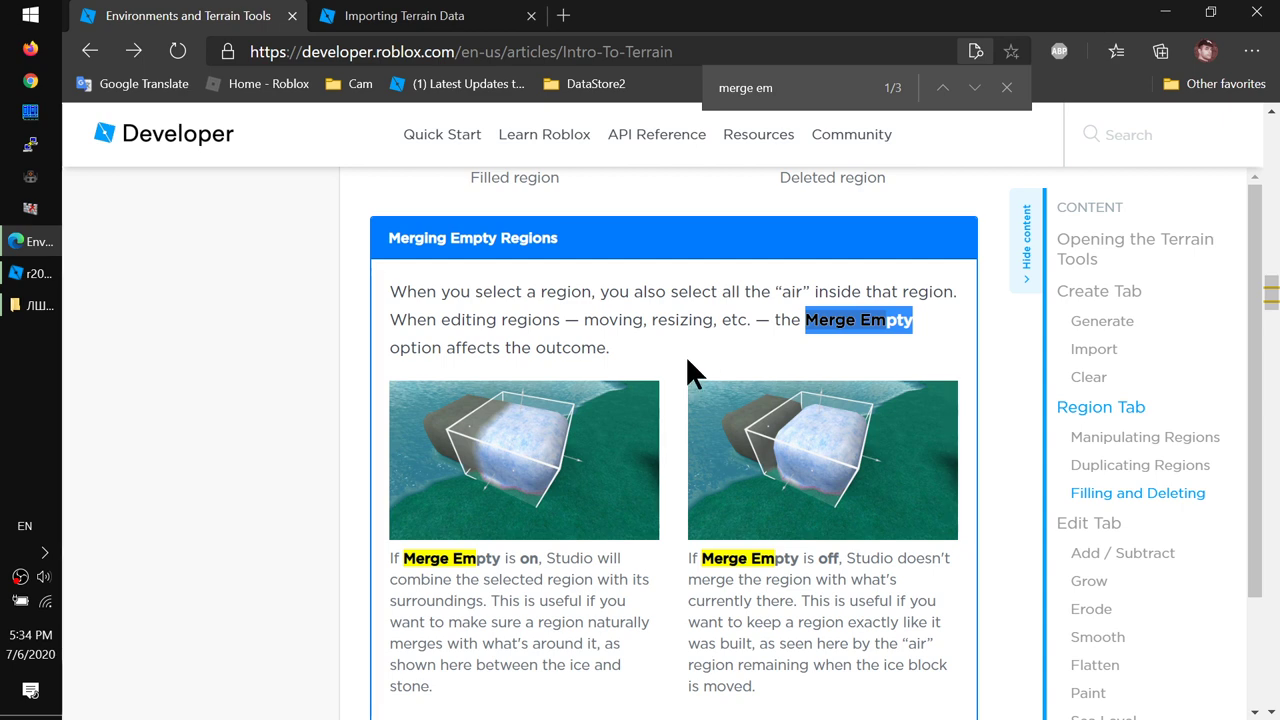
{"action": "left_click_drag", "start_coordinate": [400, 350], "coordinate": [546, 355]}
{"action": "scroll", "coordinate": [540, 400], "scroll_direction": "down", "scroll_amount": 1}
{"action": "left_click_drag", "start_coordinate": [490, 508], "coordinate": [499, 508]}
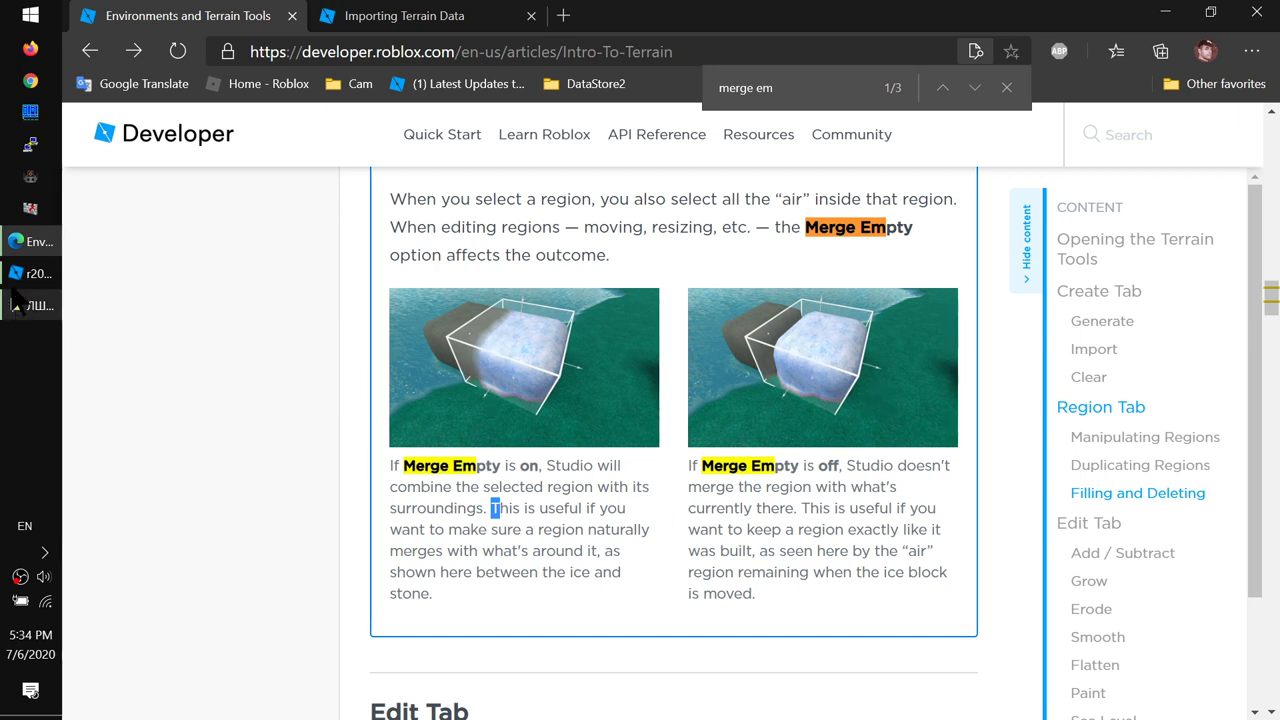
{"action": "left_click", "coordinate": [38, 275]}
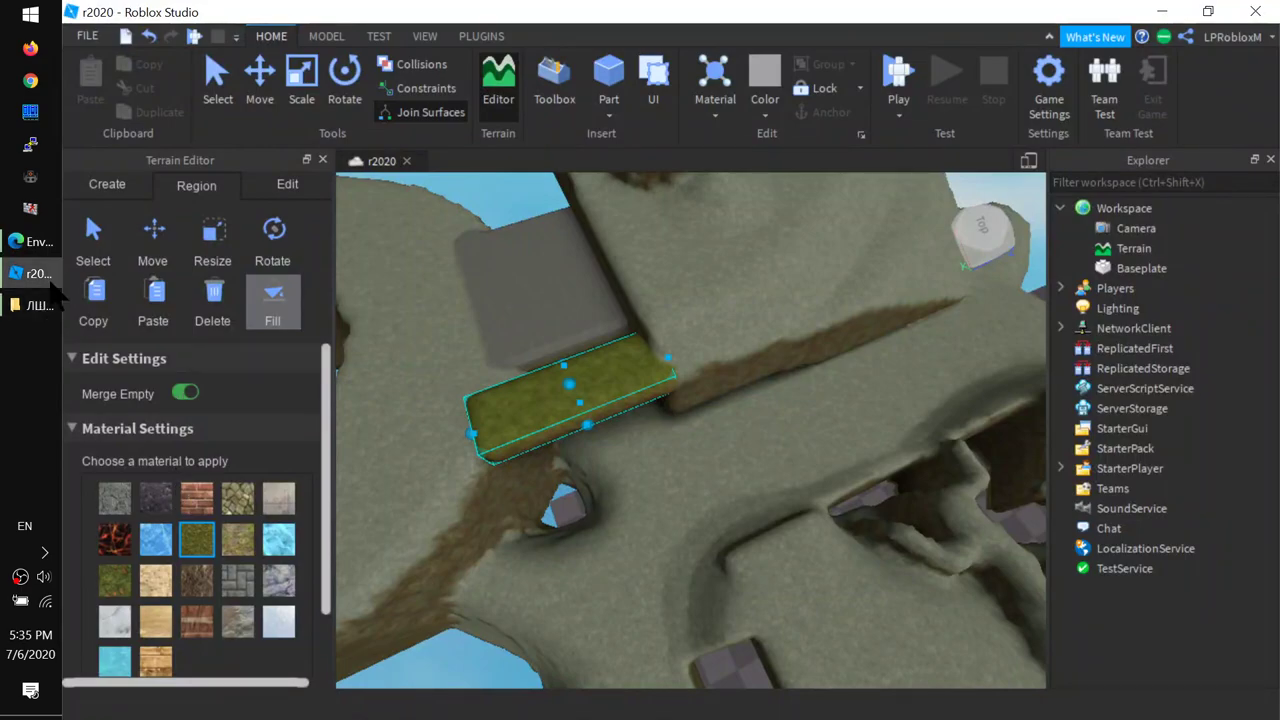